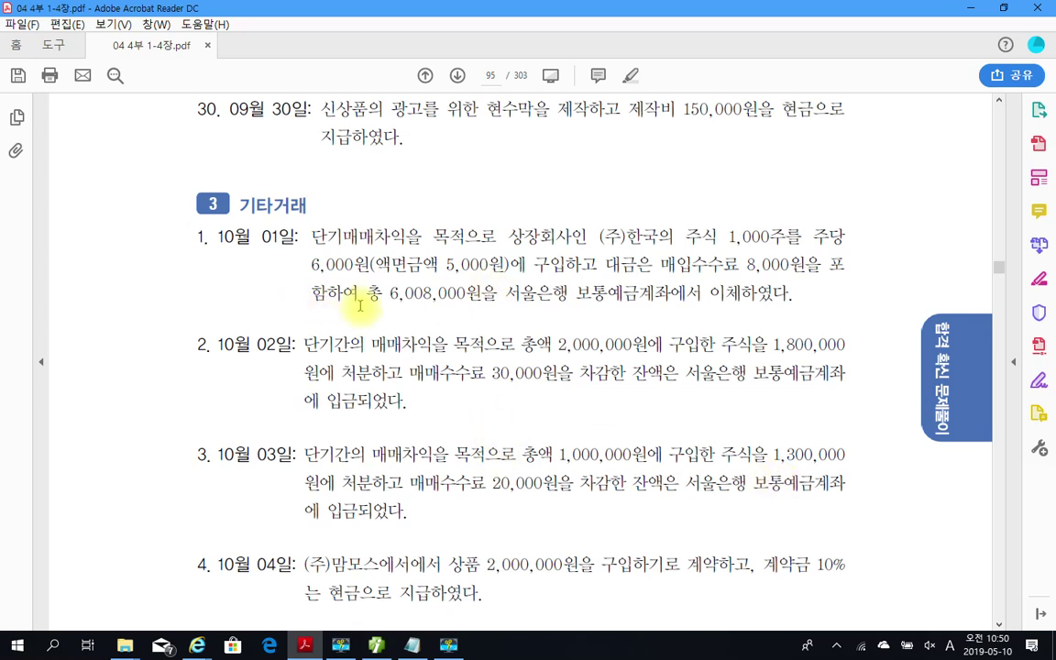
Step: Review the October practice transactions in section 3 기타거래, returning to the October 1 short-term share purchase
scroll(385, 302, down, 3)
scroll(385, 303, down, 2)
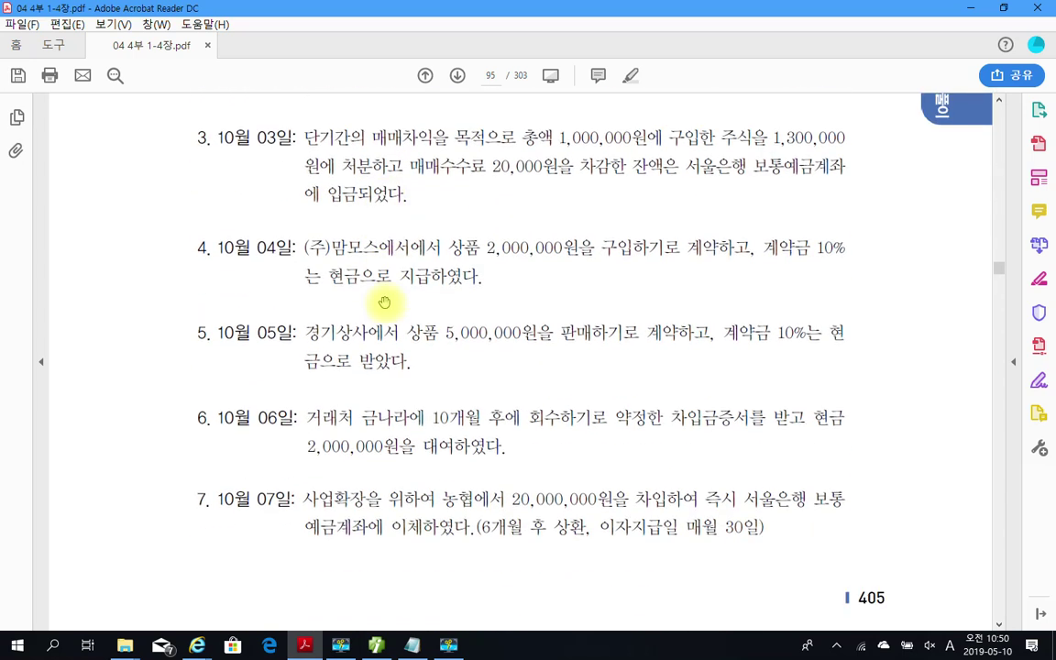
scroll(380, 330, up, 2)
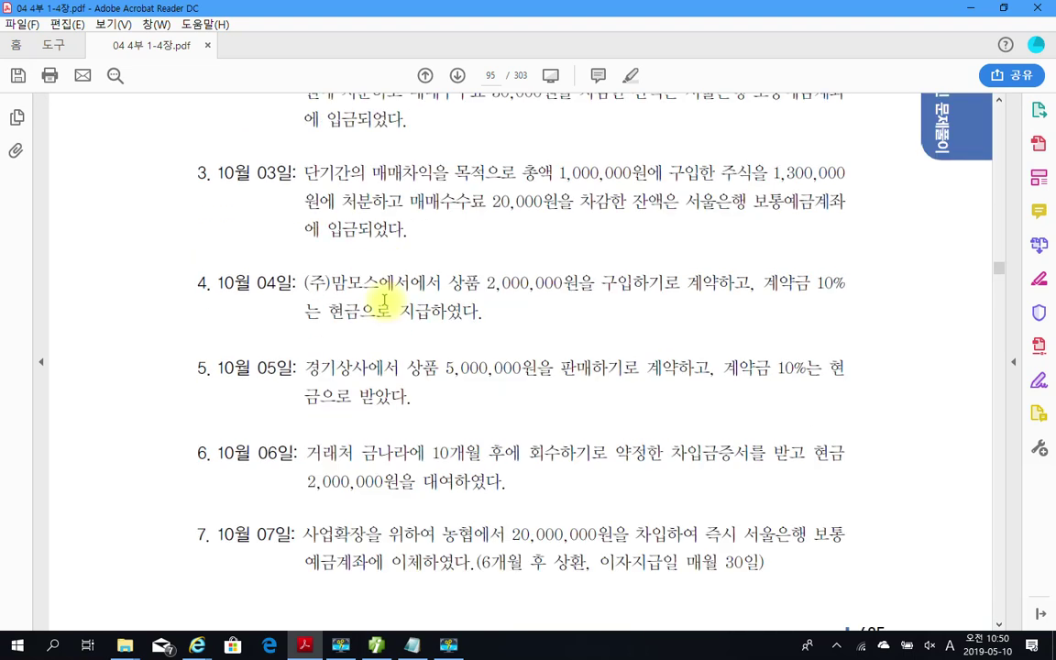
scroll(383, 301, up, 4)
scroll(383, 293, down, 2)
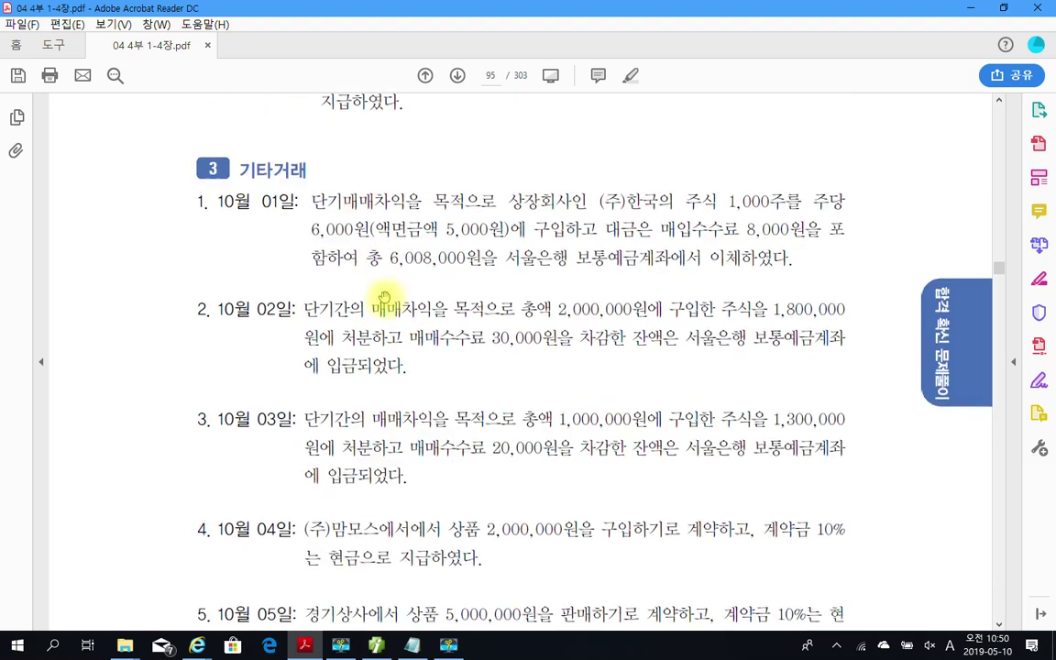
scroll(385, 297, down, 10)
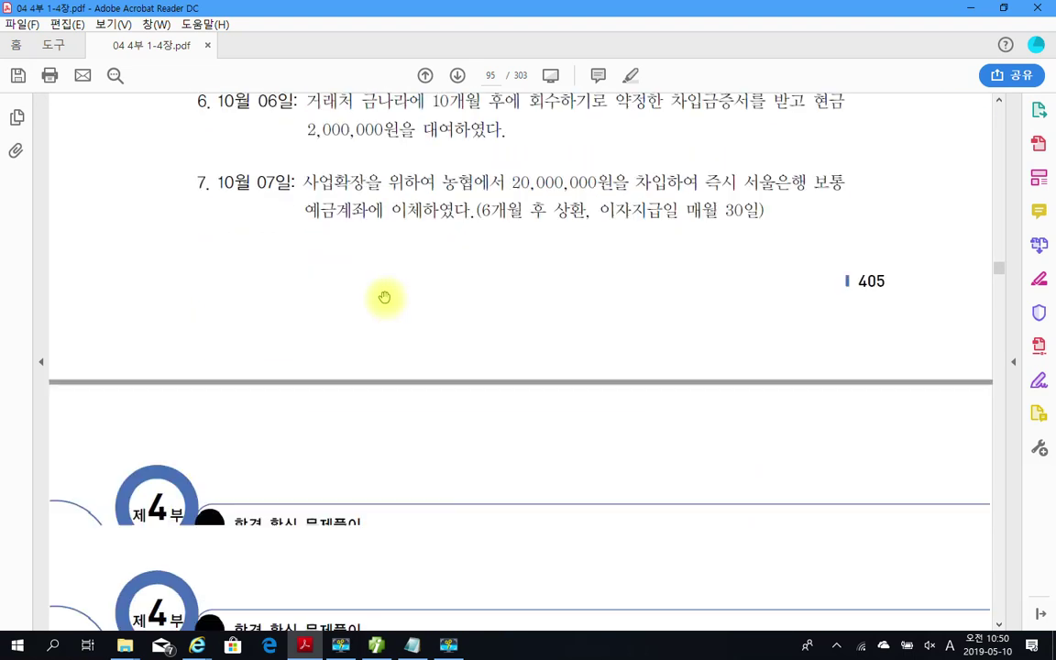
scroll(385, 297, down, 10)
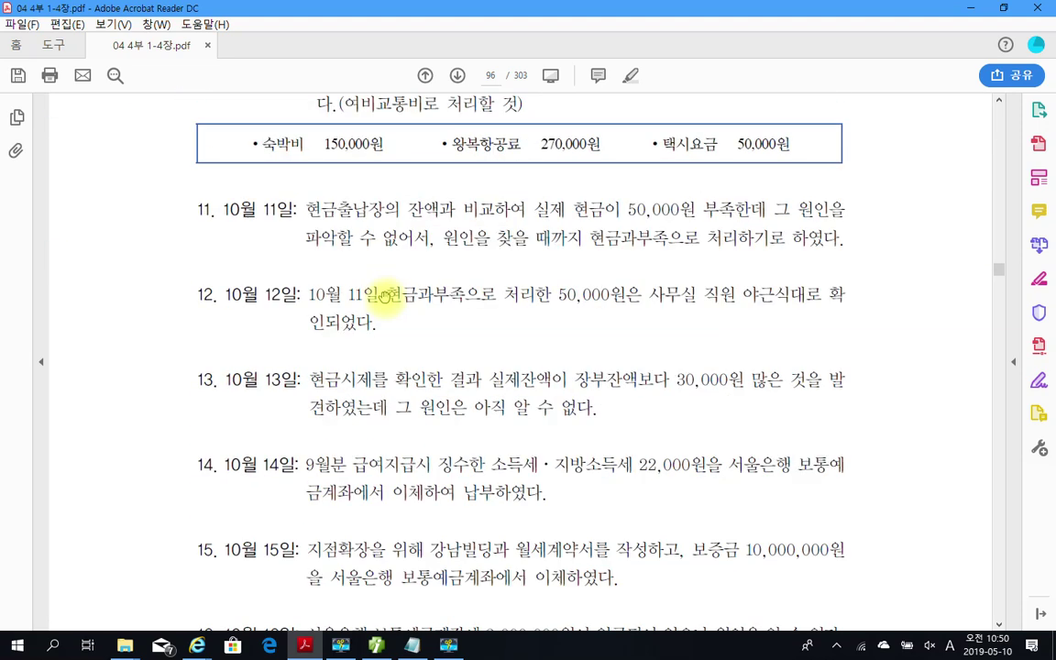
scroll(385, 297, down, 10)
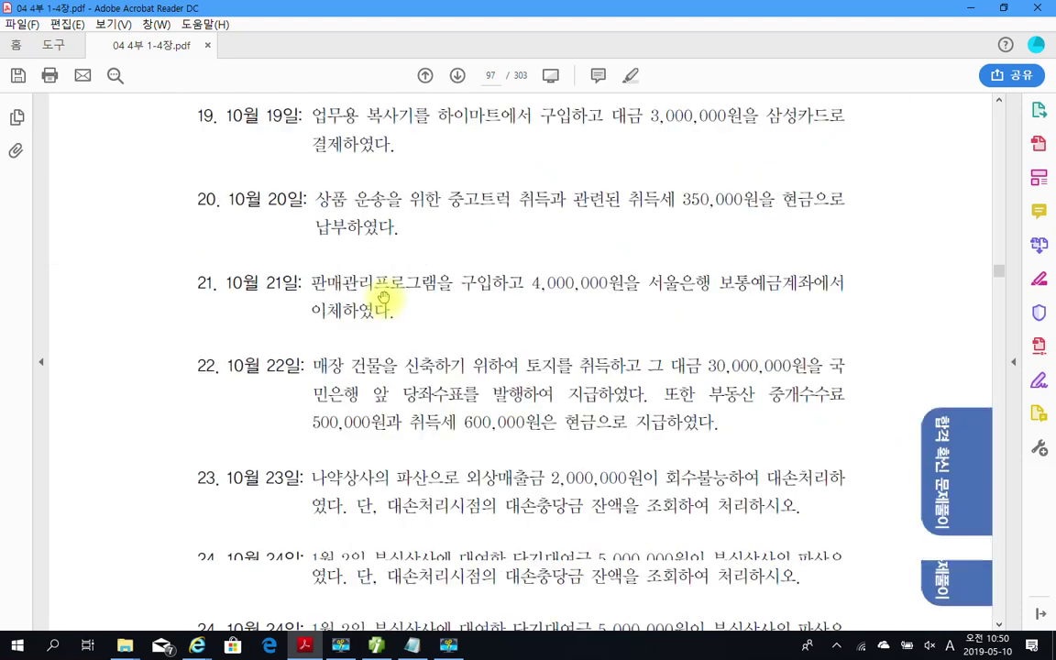
scroll(424, 292, up, 8)
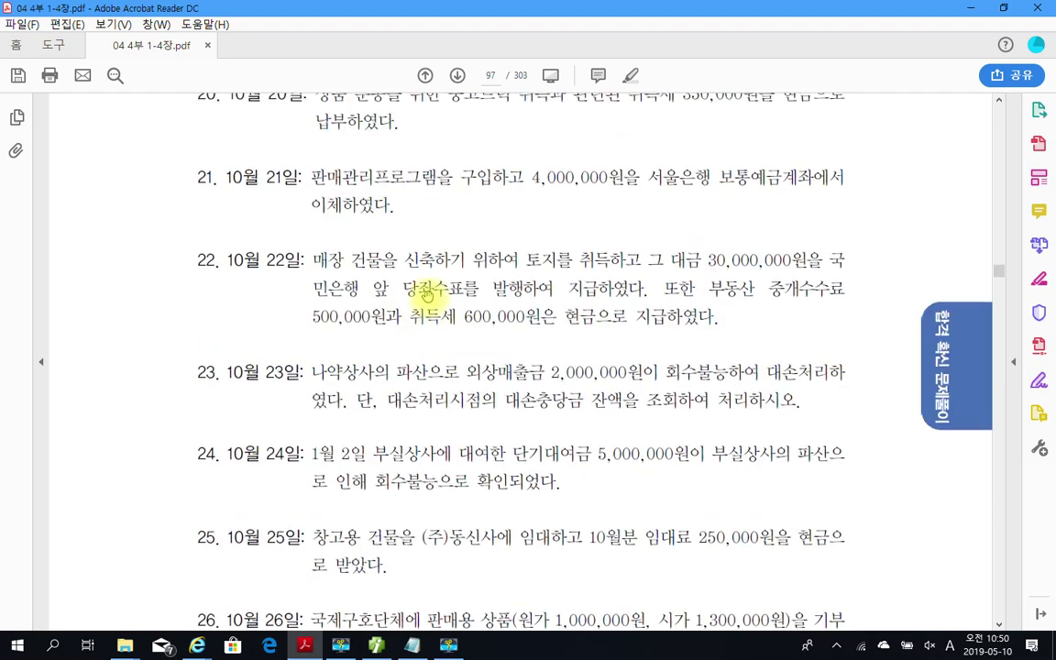
scroll(427, 296, up, 10)
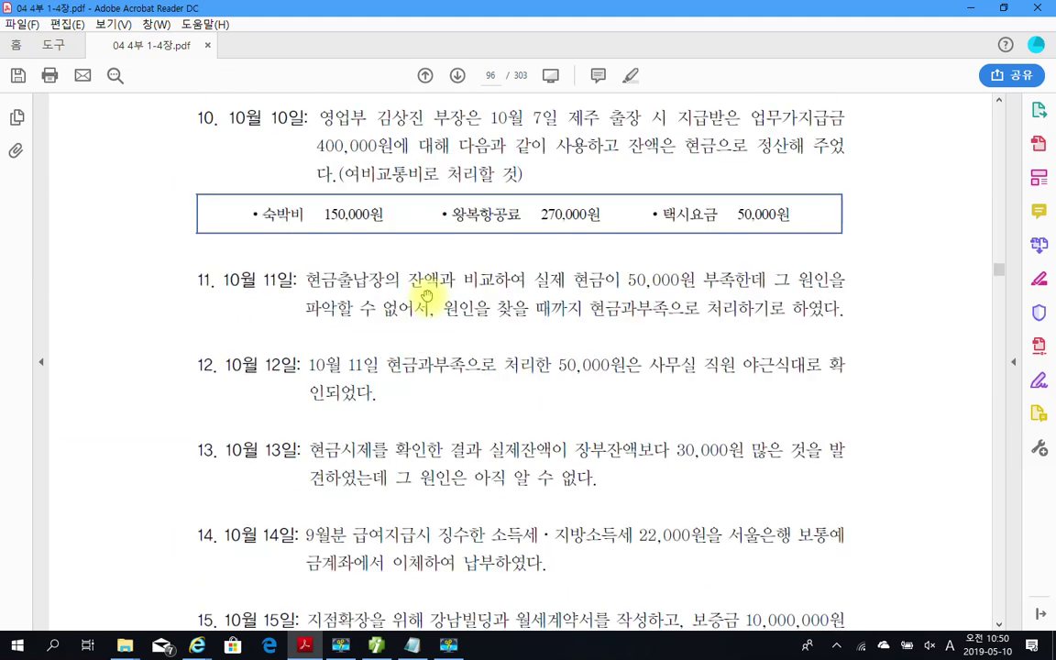
scroll(428, 296, down, 2)
scroll(423, 297, up, 6)
scroll(417, 299, up, 5)
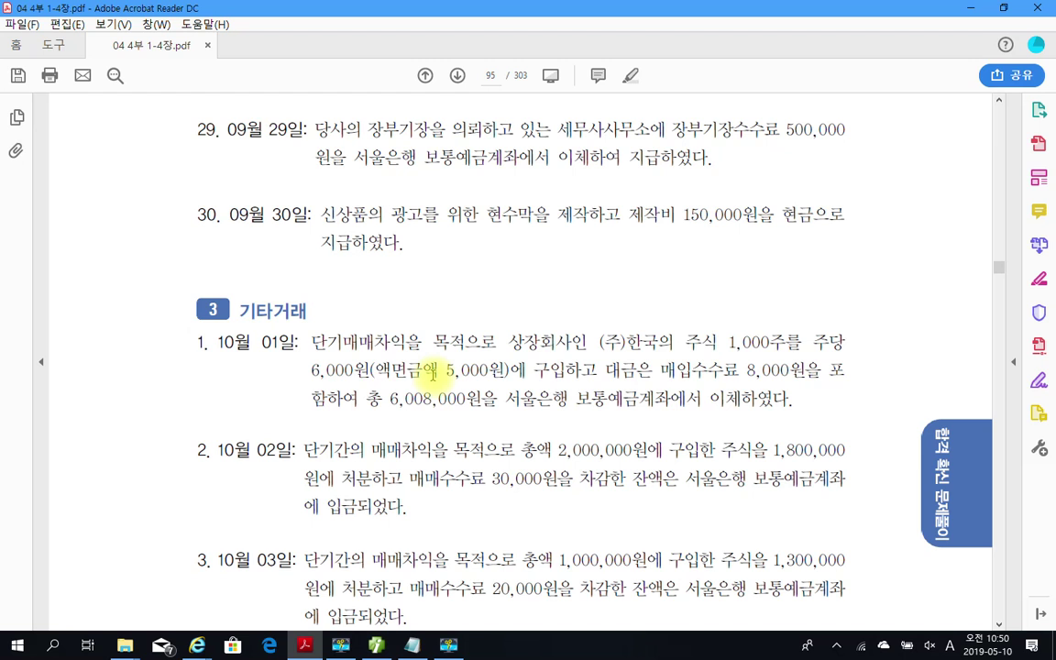
Step: Highlight 보통예금 in the October 1 transaction and mark out the total payment of 6,008,000원
drag(577, 399, 630, 400)
right_click(631, 401)
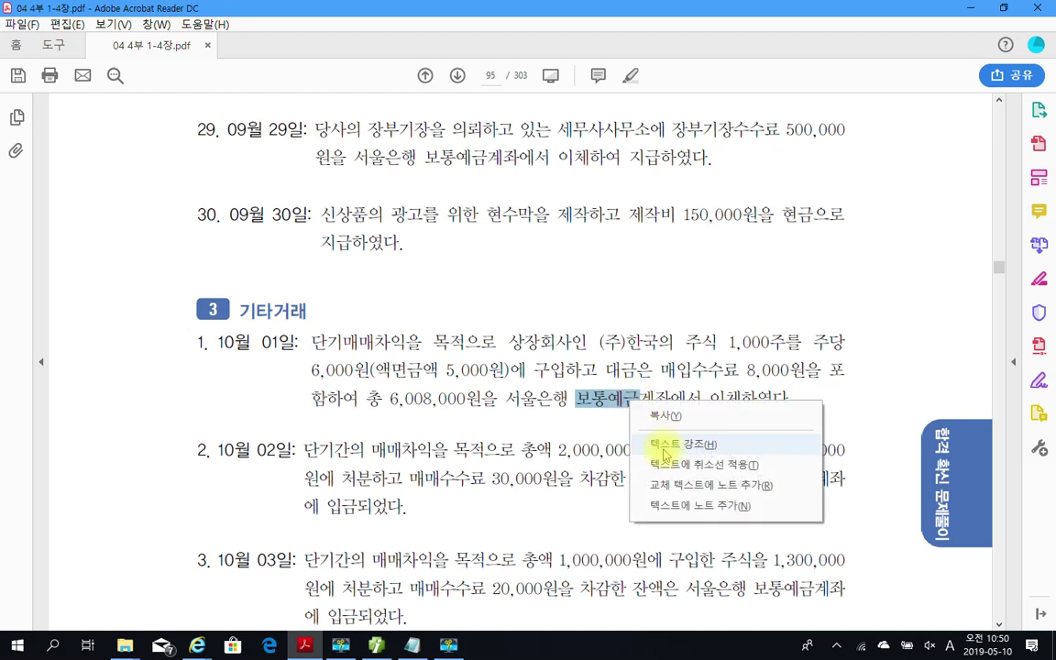
click(665, 445)
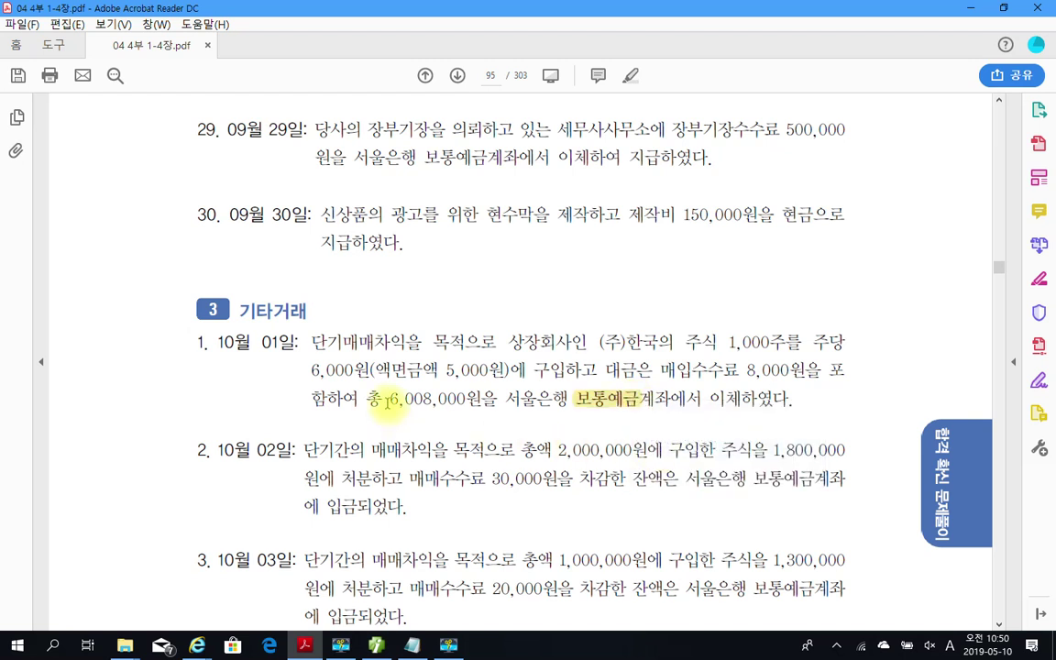
drag(386, 391, 477, 410)
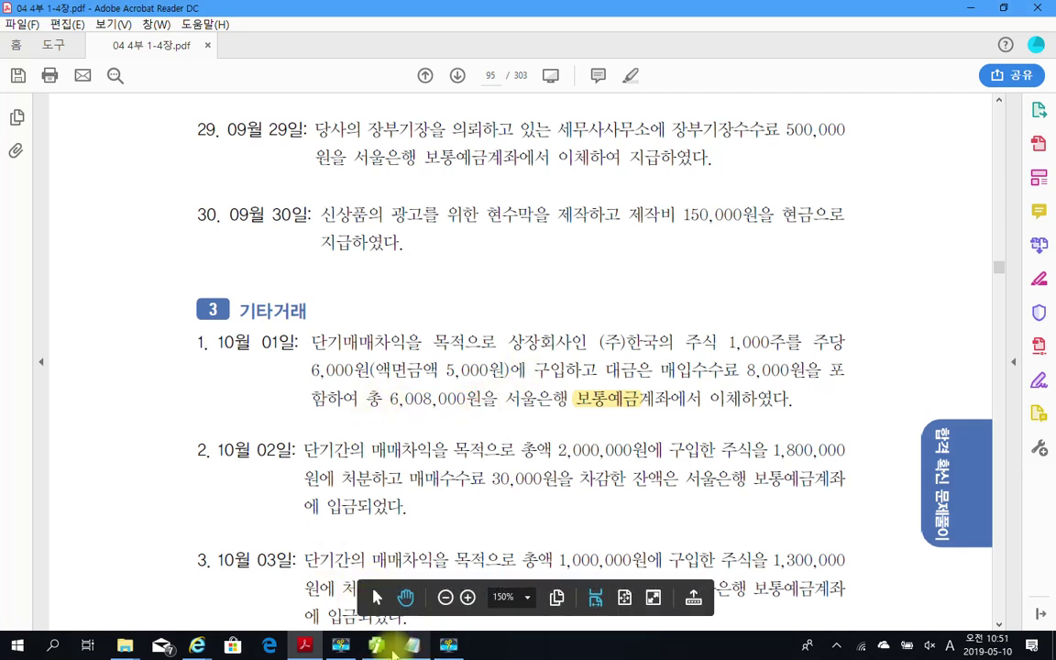
Step: Switch to the accounting program, set the 일반전표입력 month to 10, and start a new voucher line for day 1
click(391, 648)
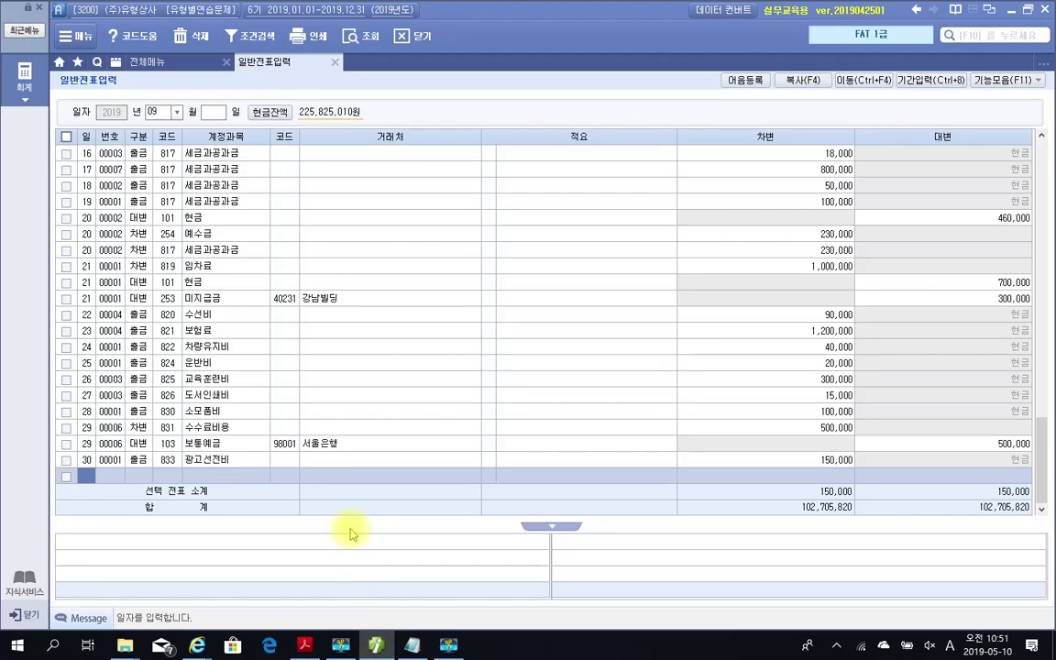
click(163, 112)
text(10)
key(Return)
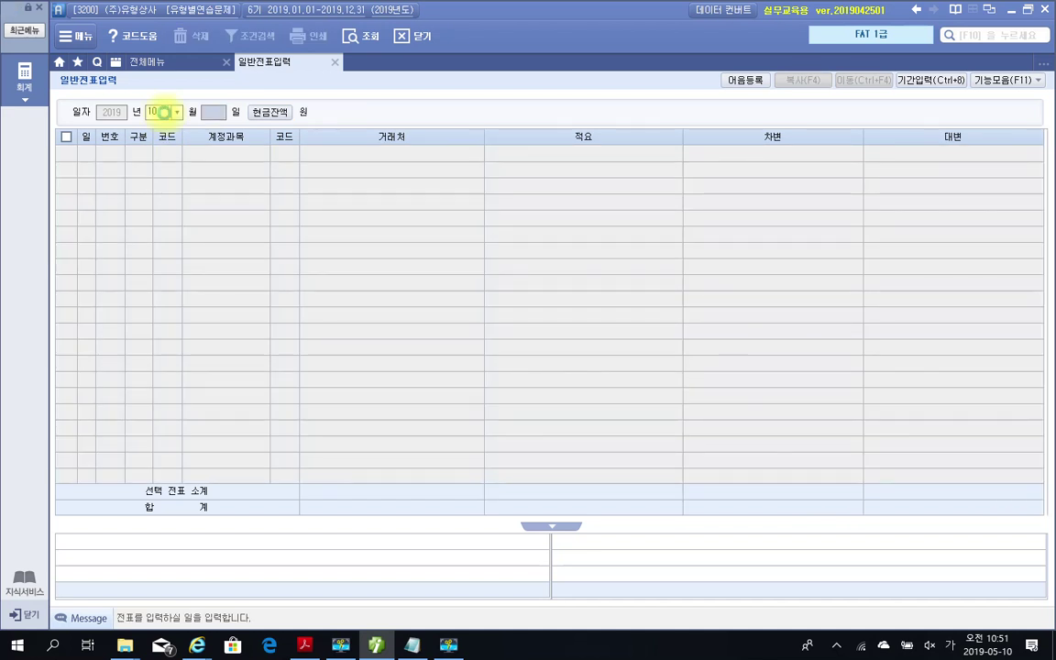
key(Return)
text(1)
key(Return)
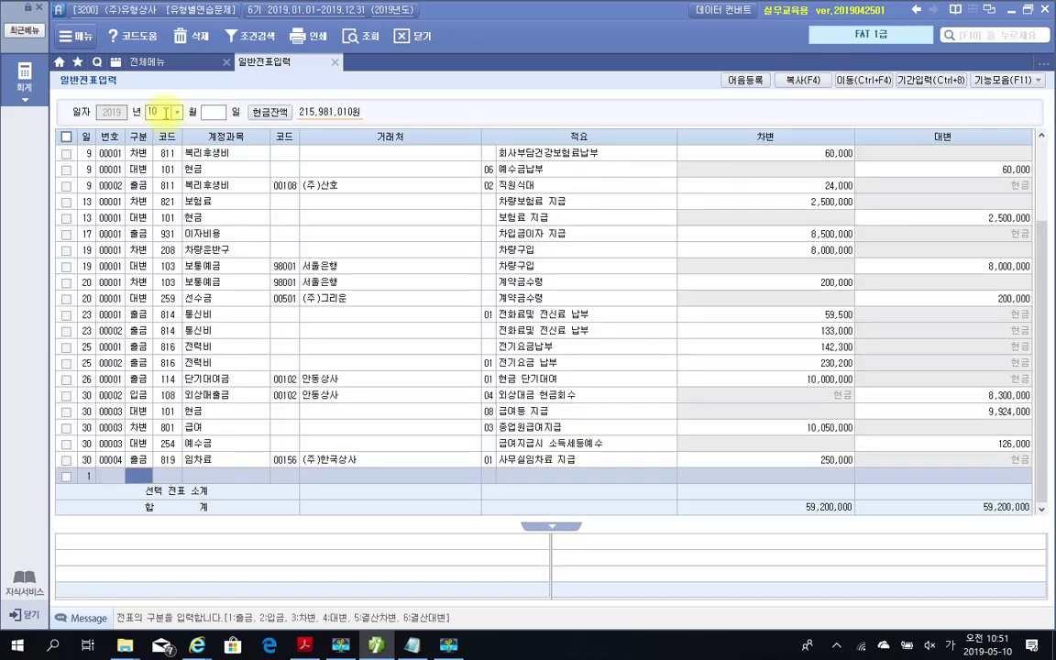
Step: Enter the line as 대변 to account 103 보통예금 with partner 98001 서울은행, no description, and amount 6,008,000
text(4)
key(Return)
text(103)
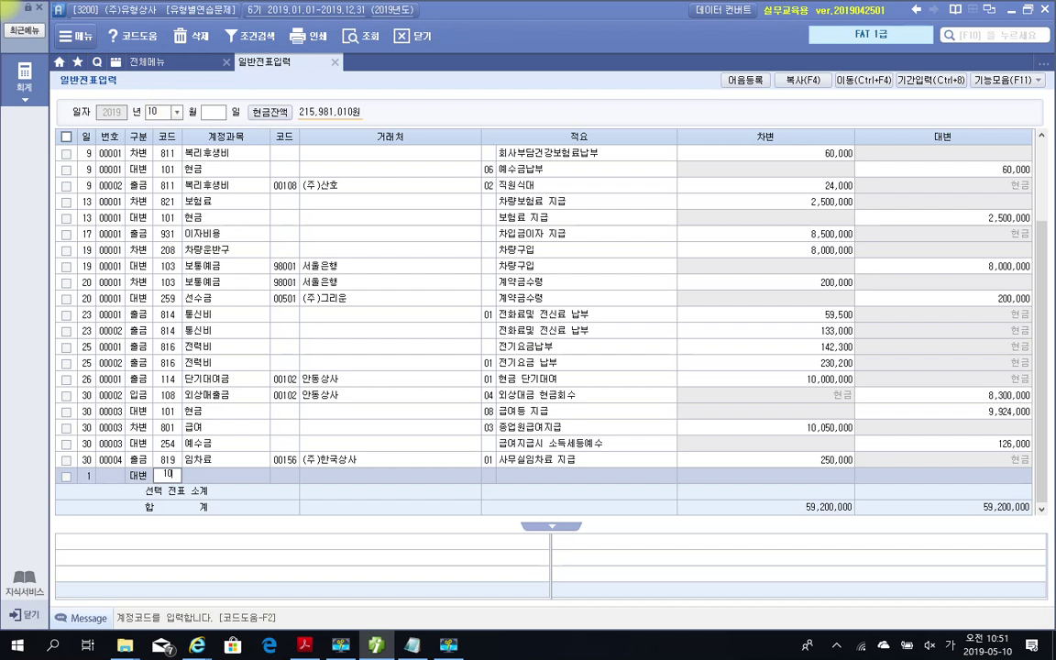
key(Return)
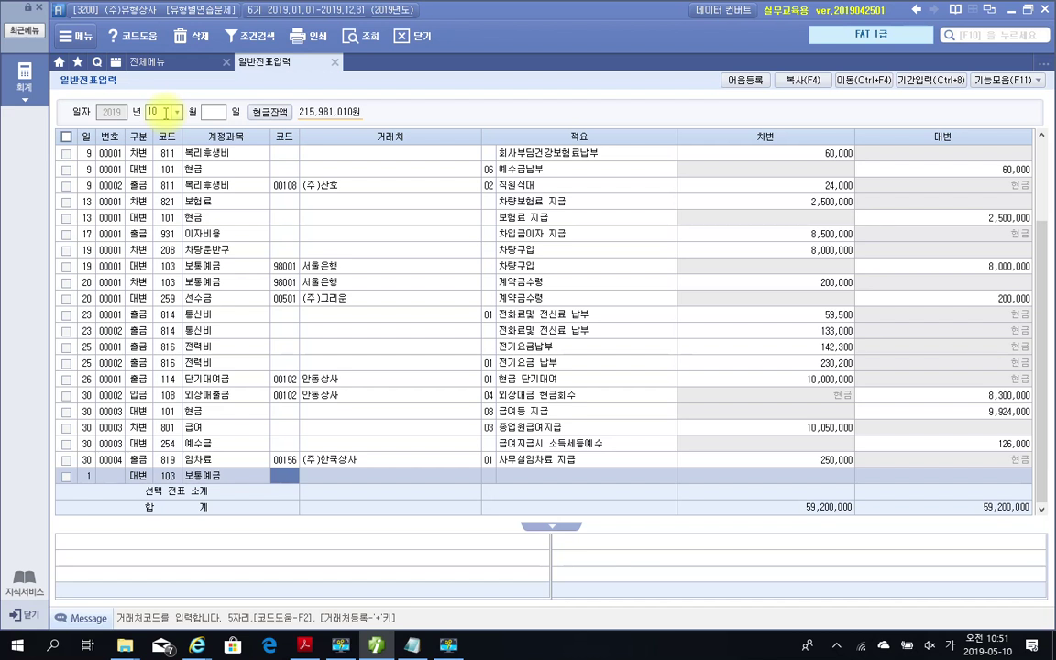
text(98001)
key(Return)
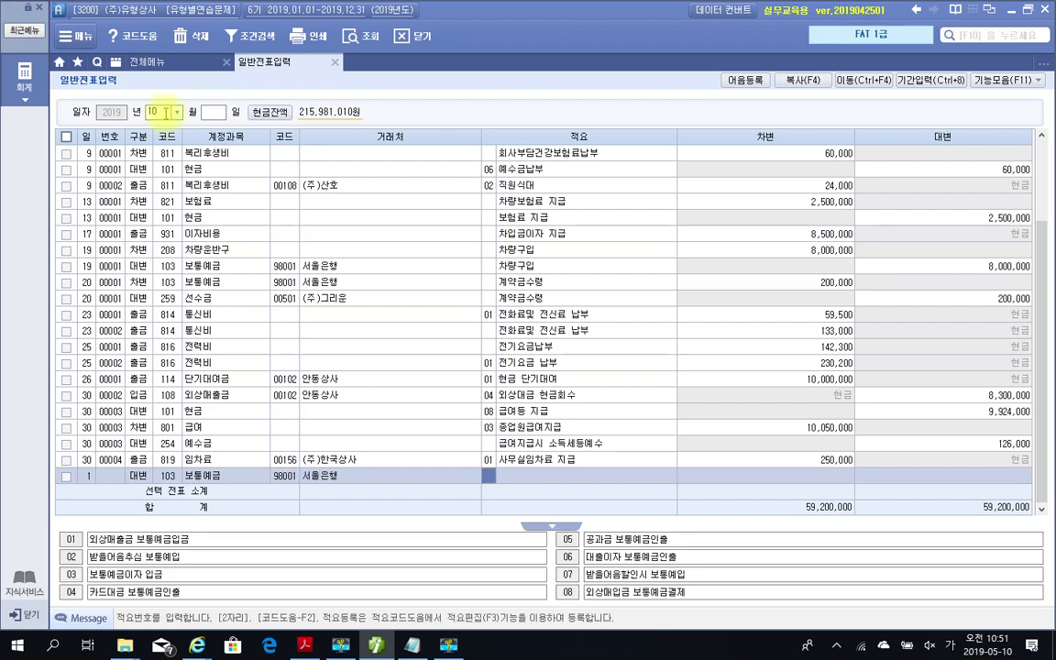
key(Return)
text(6)
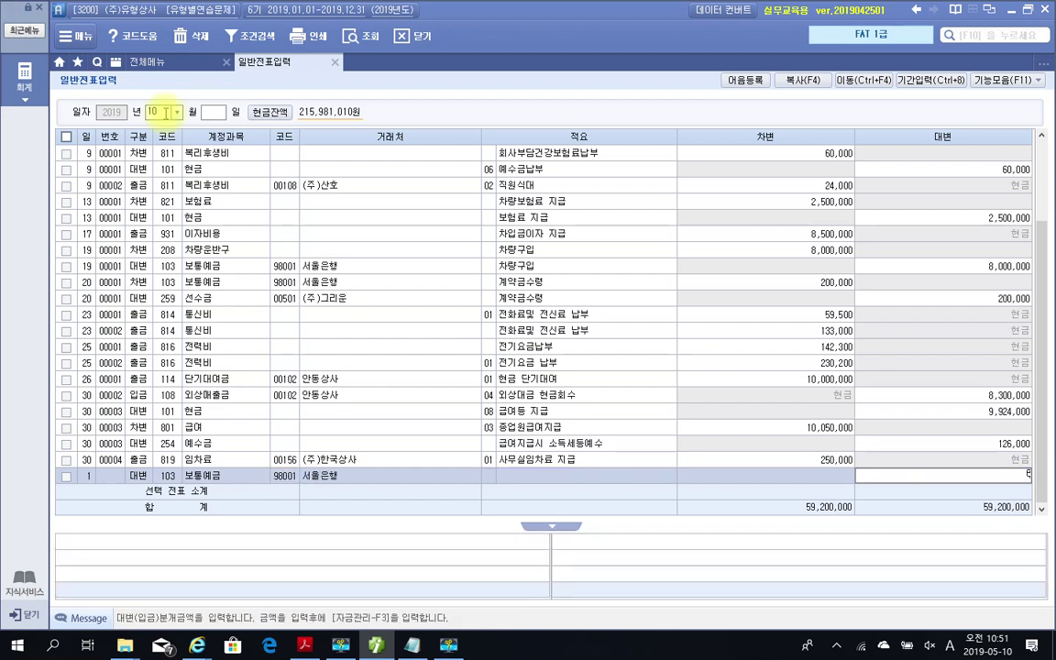
text(,000,000)
key(Return)
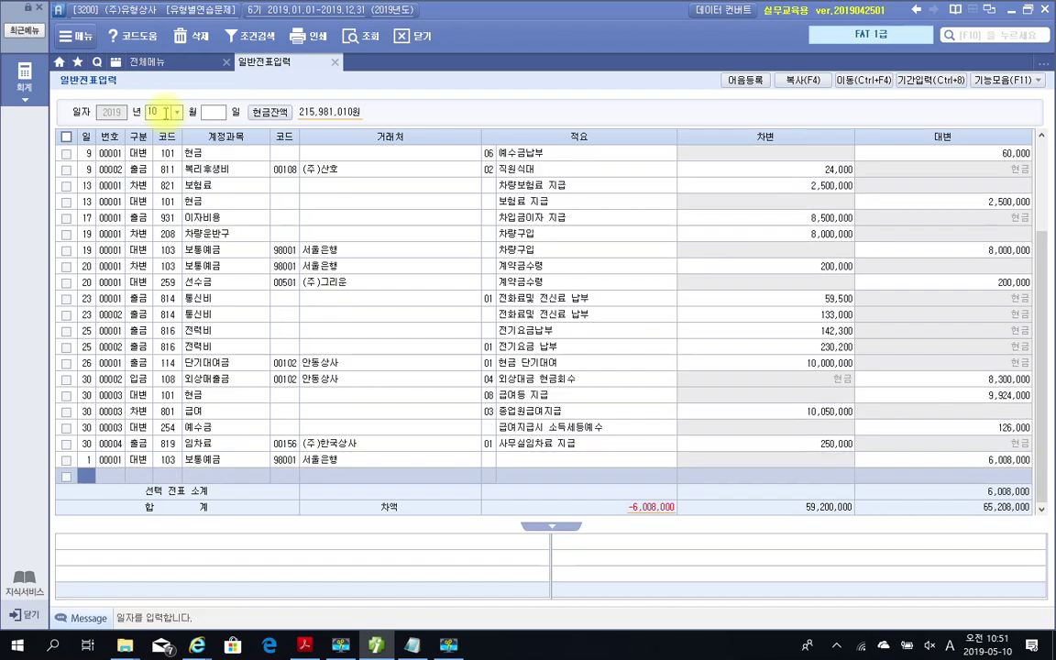
Step: Add a 차변 line for day 1 to account 107 단기매매증권, without partner or description, for 6,000,000
text(1)
key(Return)
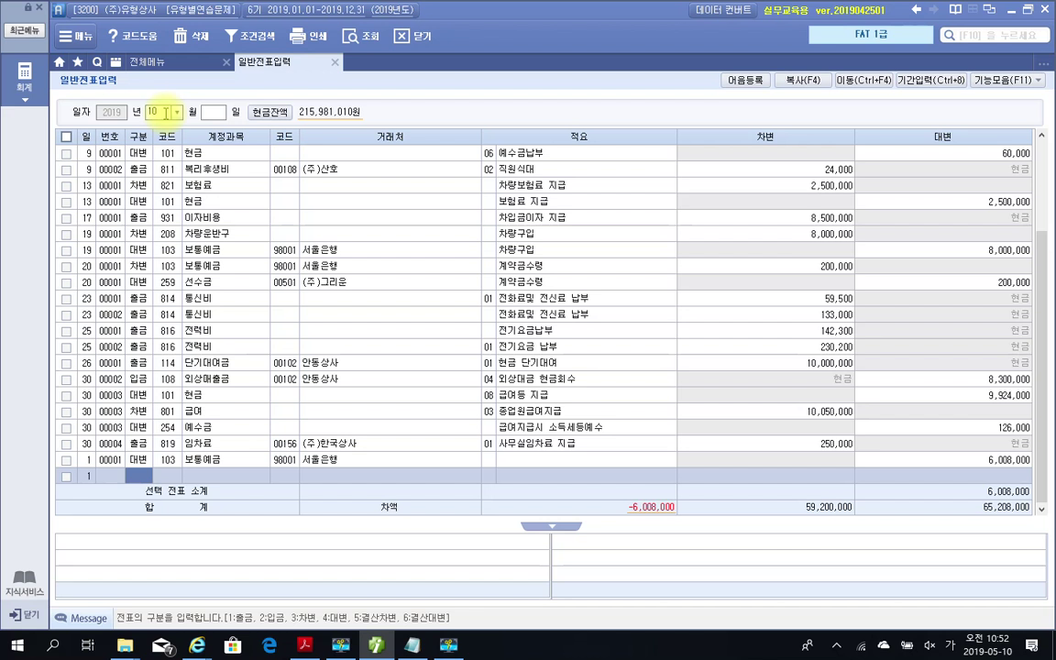
text(3)
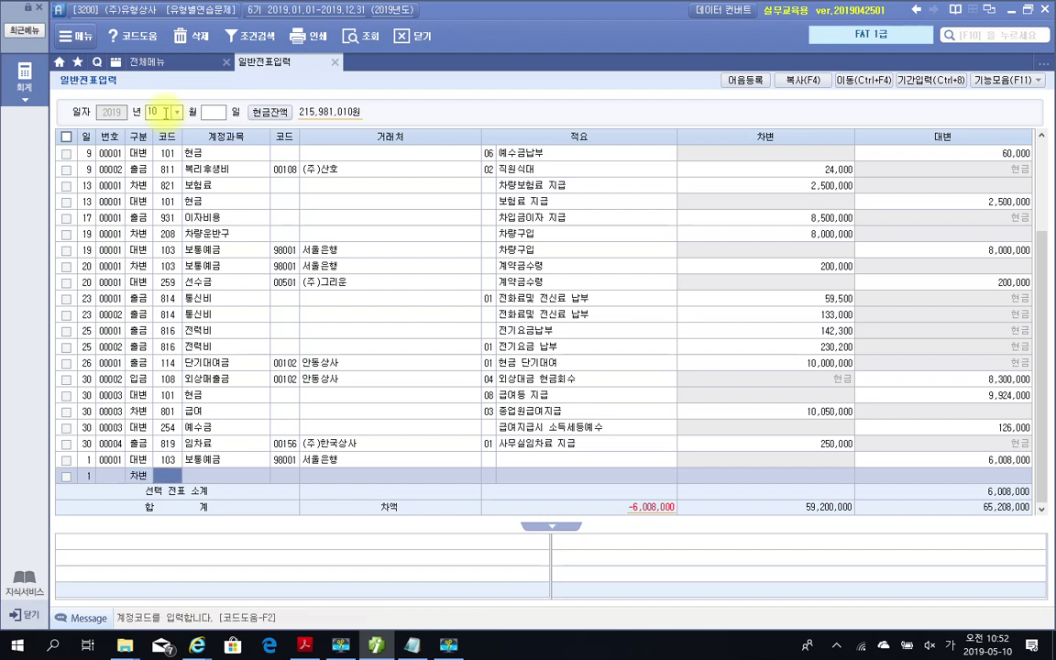
text(단기)
key(Return)
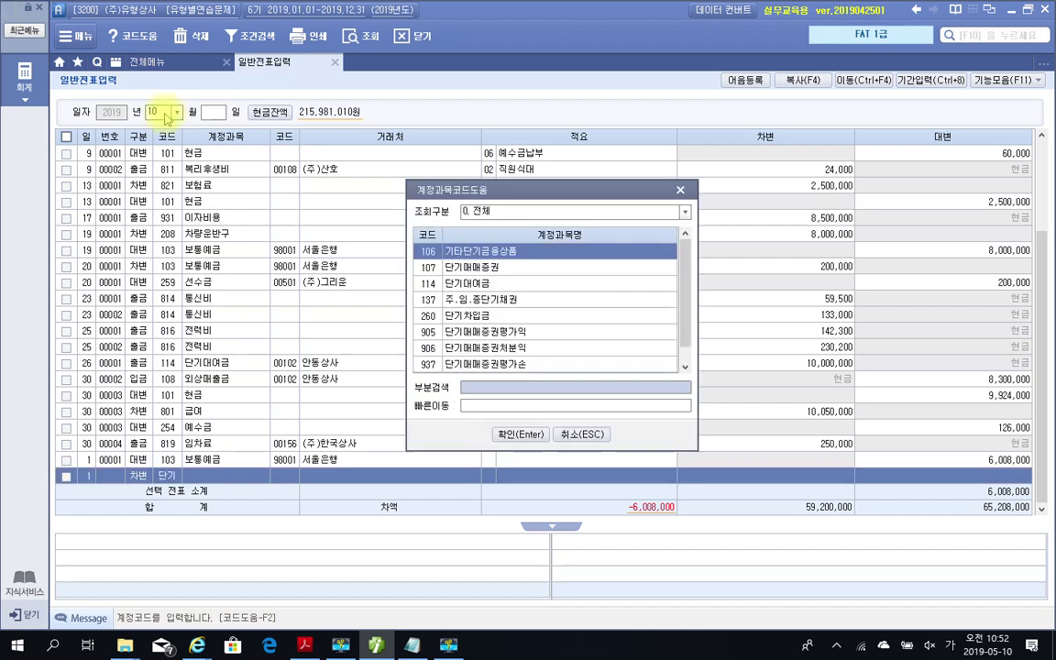
key(Down)
key(Return)
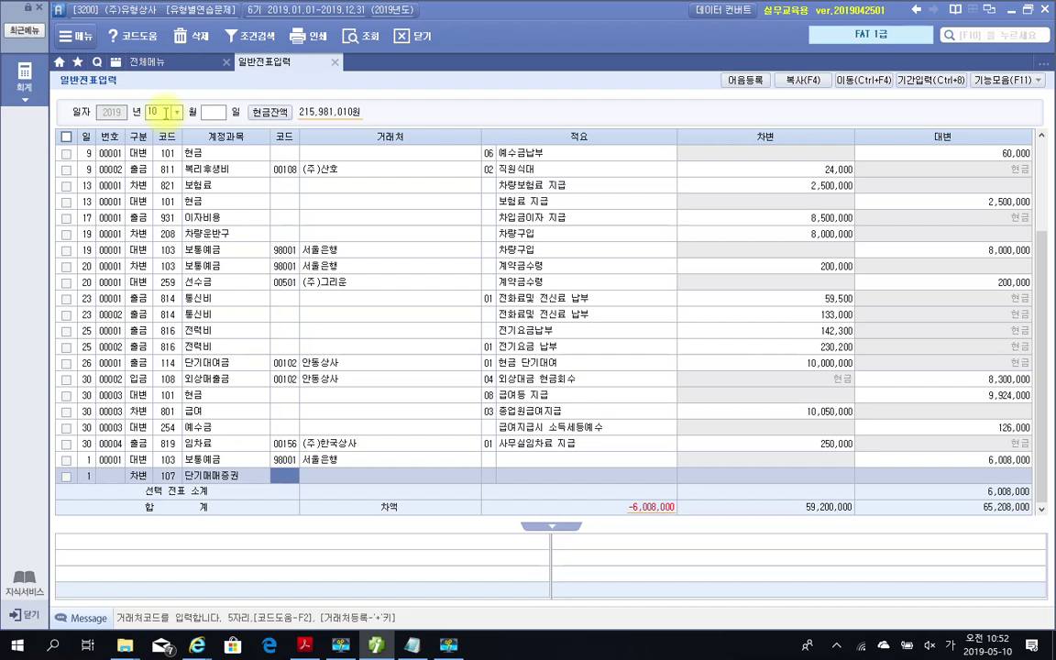
key(Return)
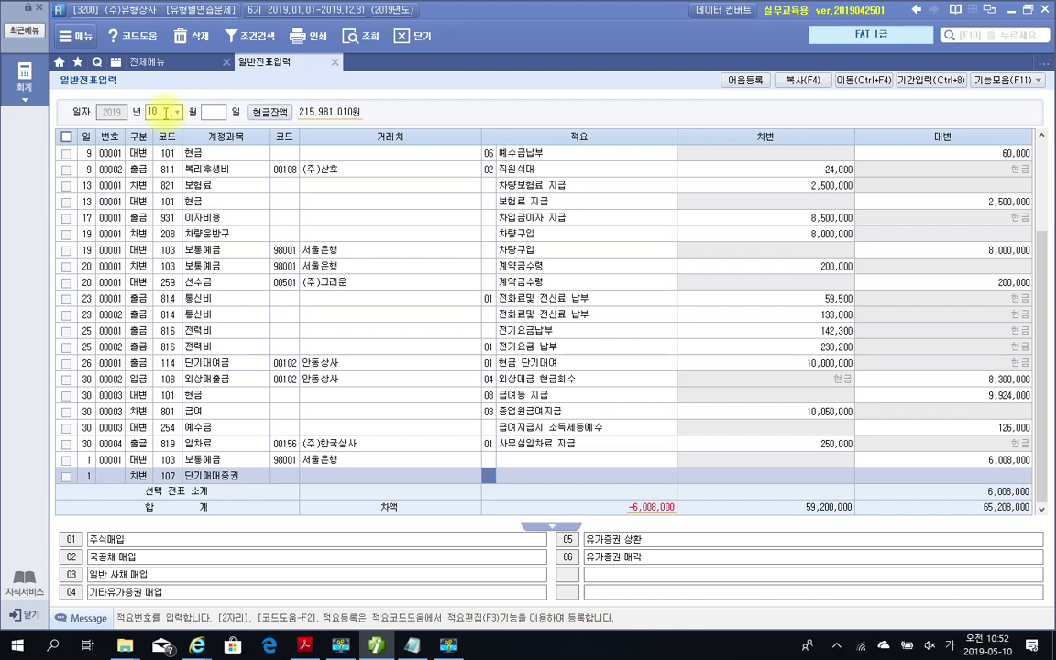
key(Return)
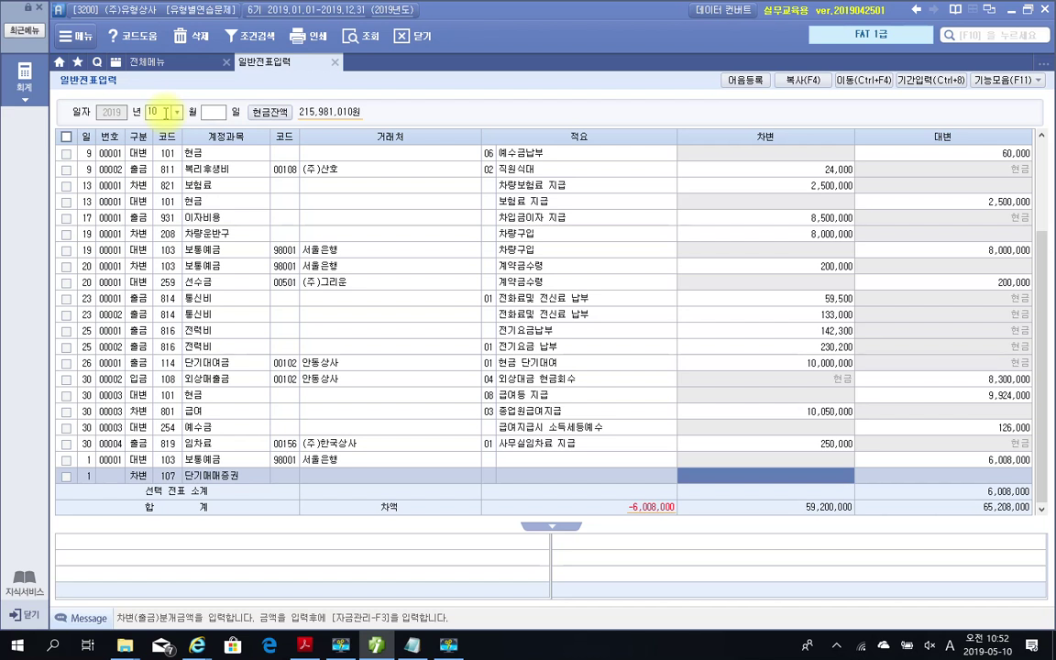
text(6000000)
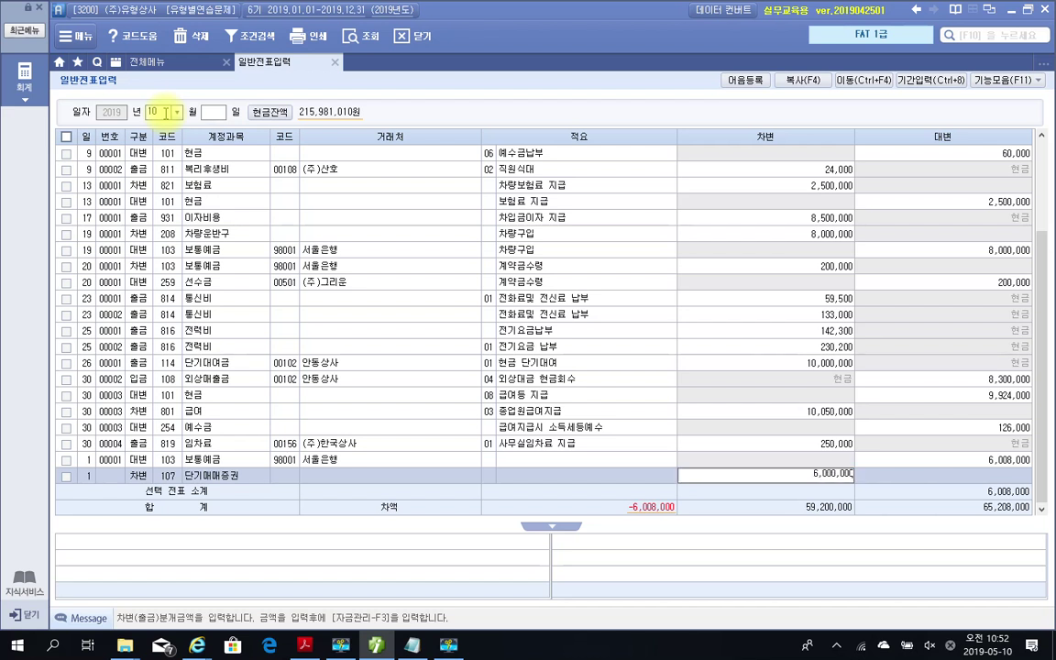
key(Return)
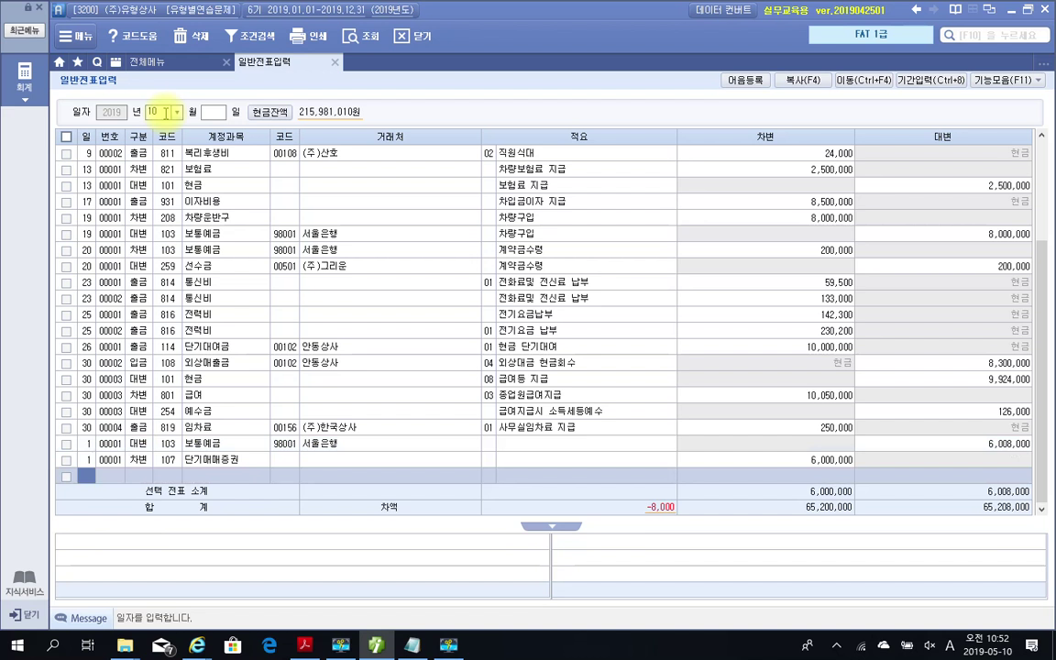
Step: Start another 차변 line for day 1 using account 107 단기매매증권
text(1)
key(Return)
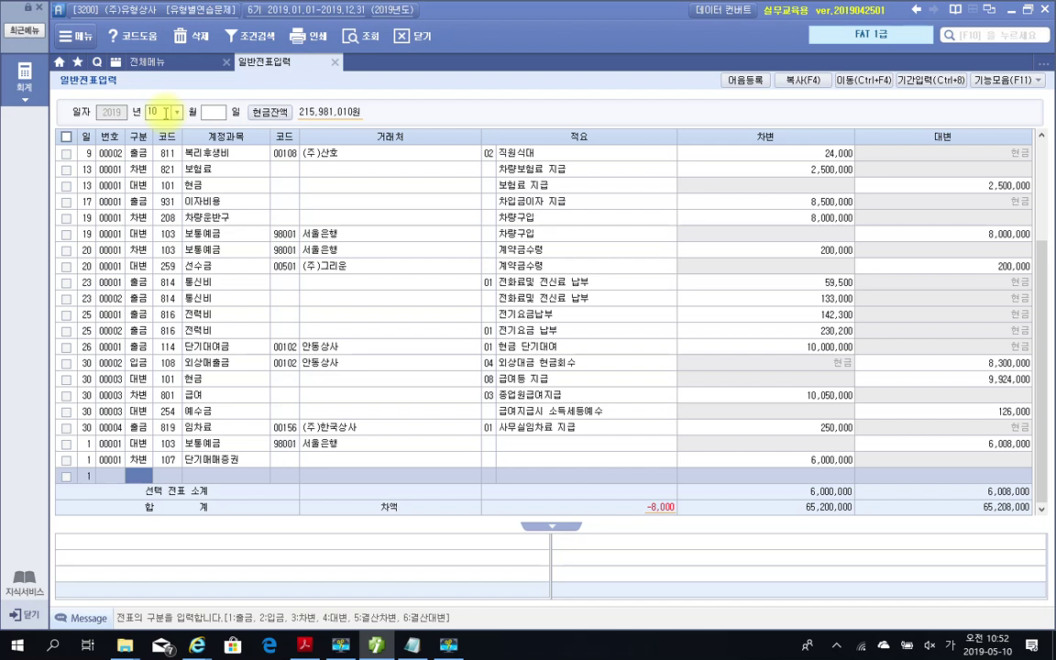
text(3)
key(Return)
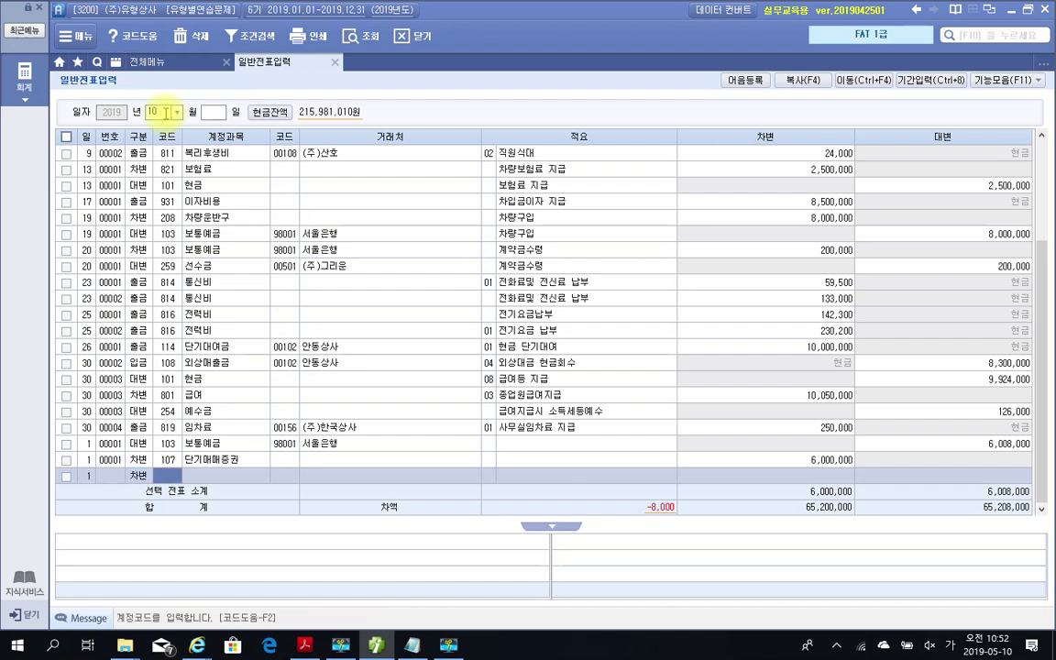
text(107)
key(Return)
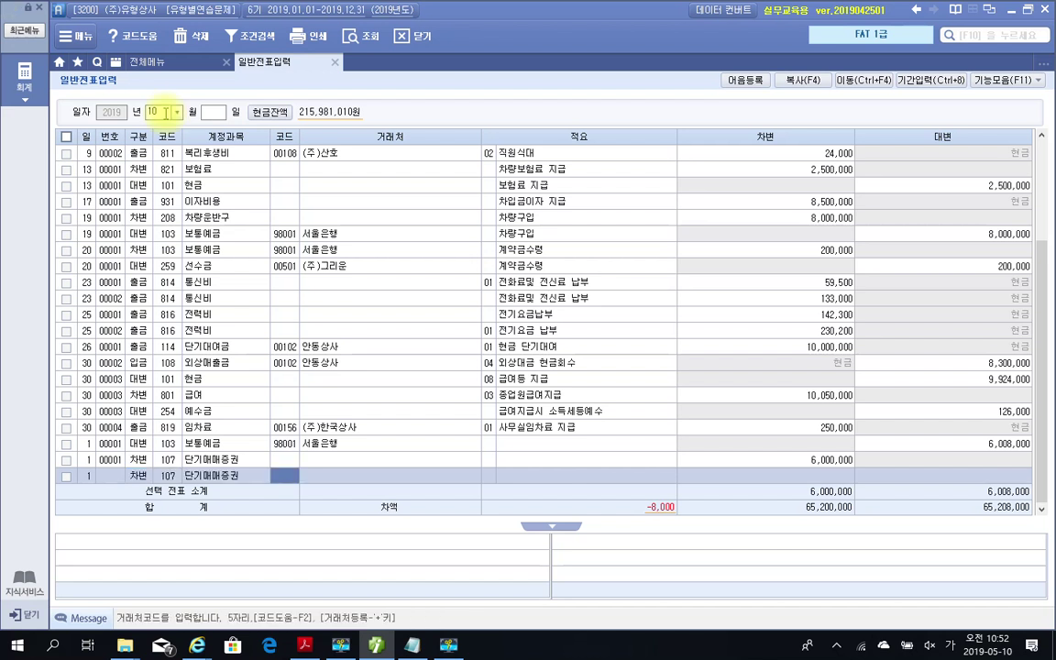
Step: Replace the new line's account with 945 수수료비용, found by searching the account codes for 수수
key(Left)
text(수수)
key(Return)
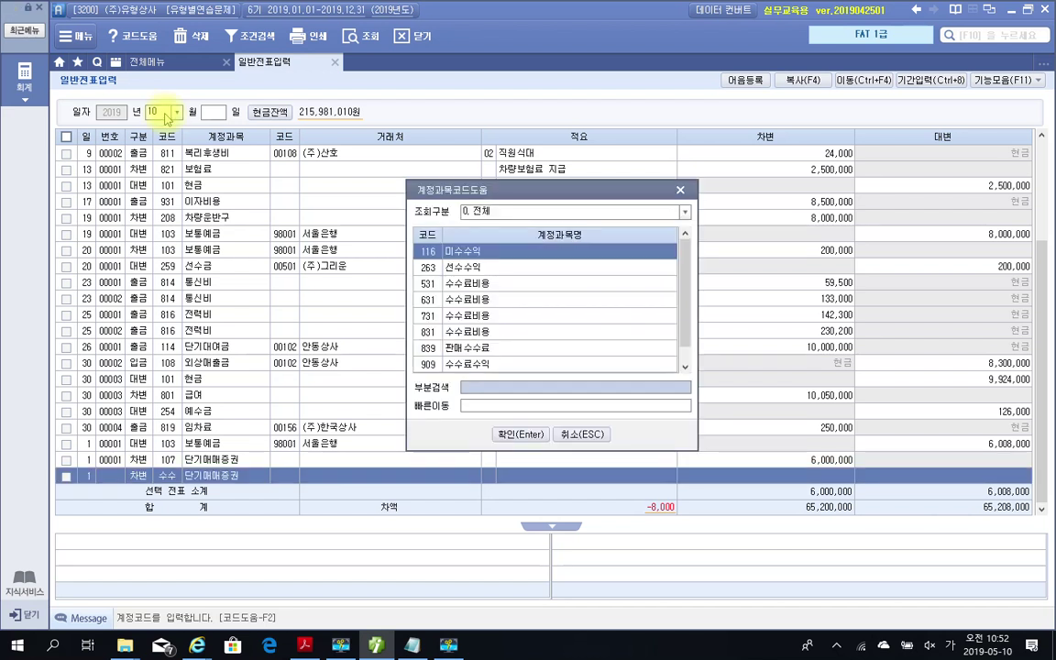
key(Down)
key(Down)
key(Down)
key(Down)
key(Down)
key(Down)
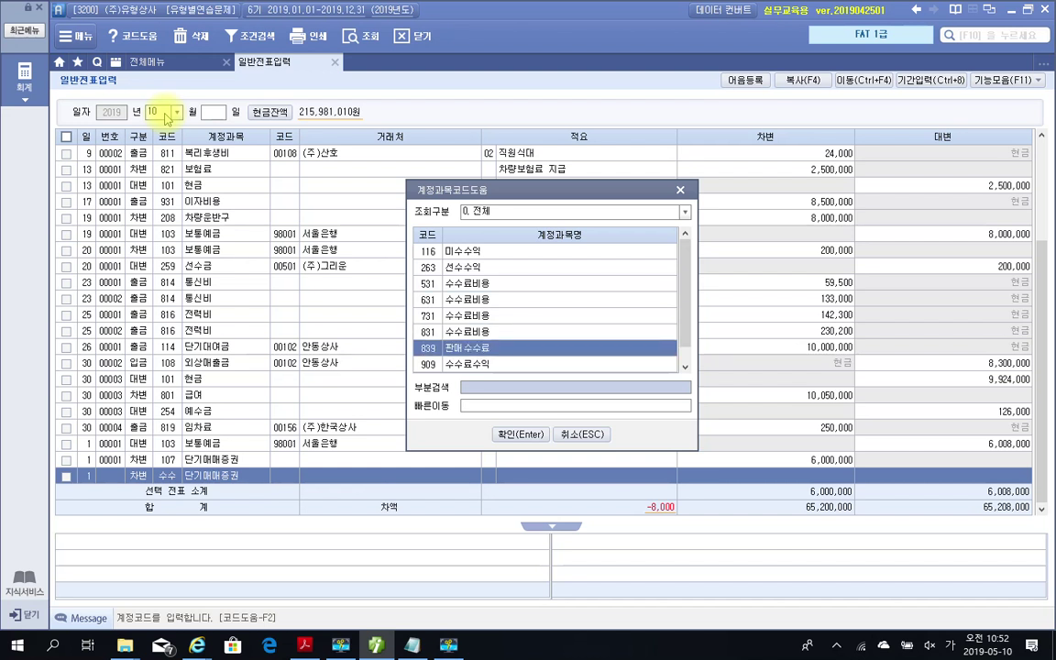
key(Down)
key(Down)
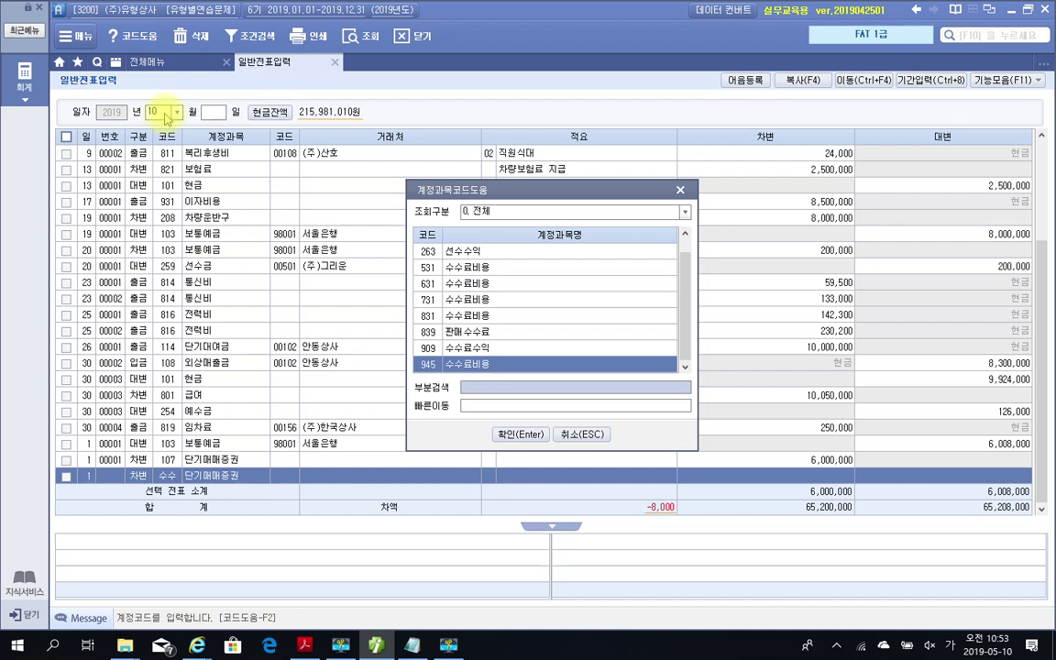
key(Return)
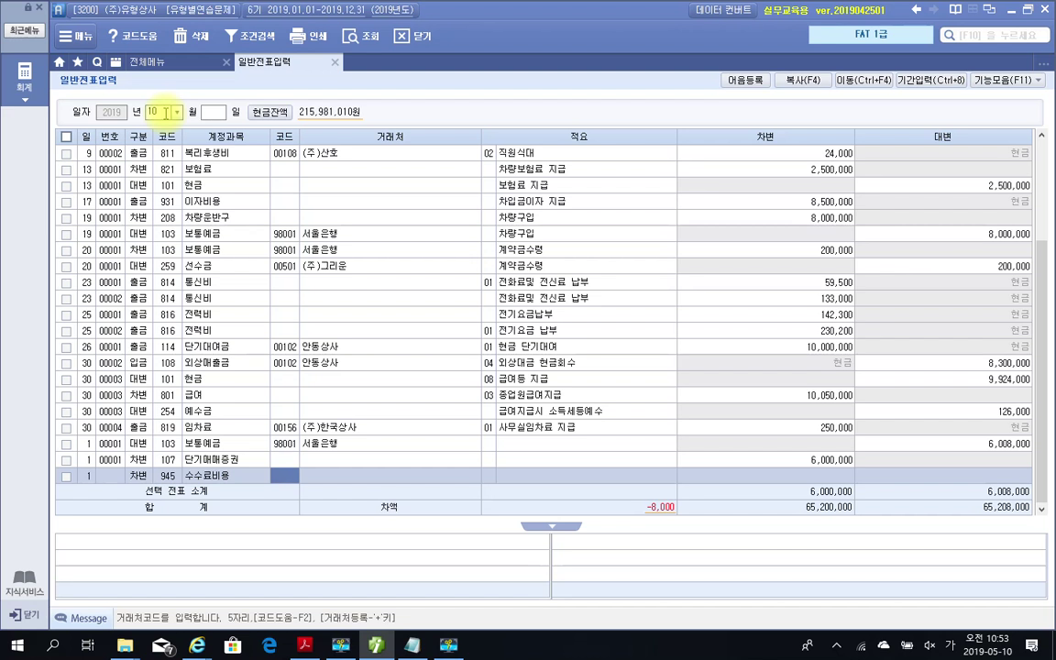
Step: Complete the 수수료비용 line with no partner or description and a 차변 amount of 8,000, and check the day 1 voucher
key(Return)
key(Return)
key(Return)
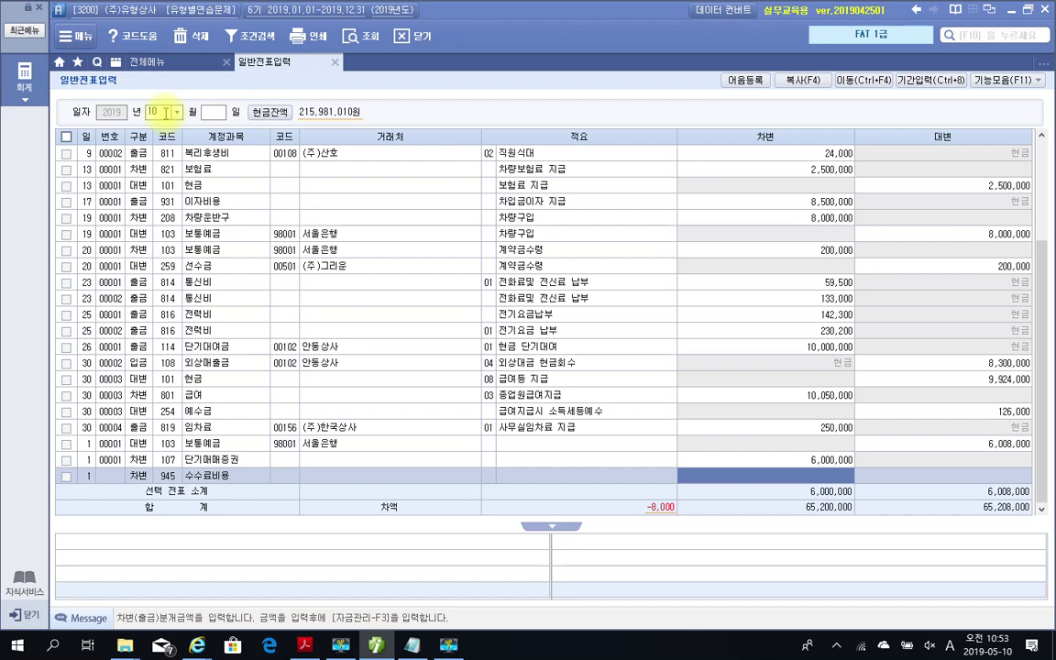
text(8)
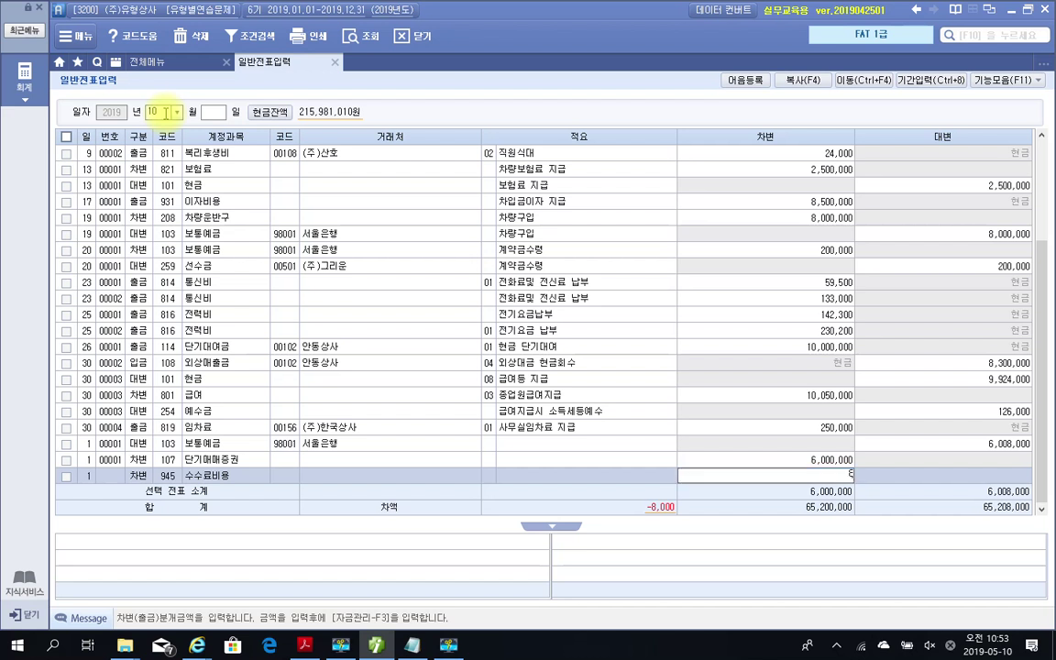
text(,000)
key(Return)
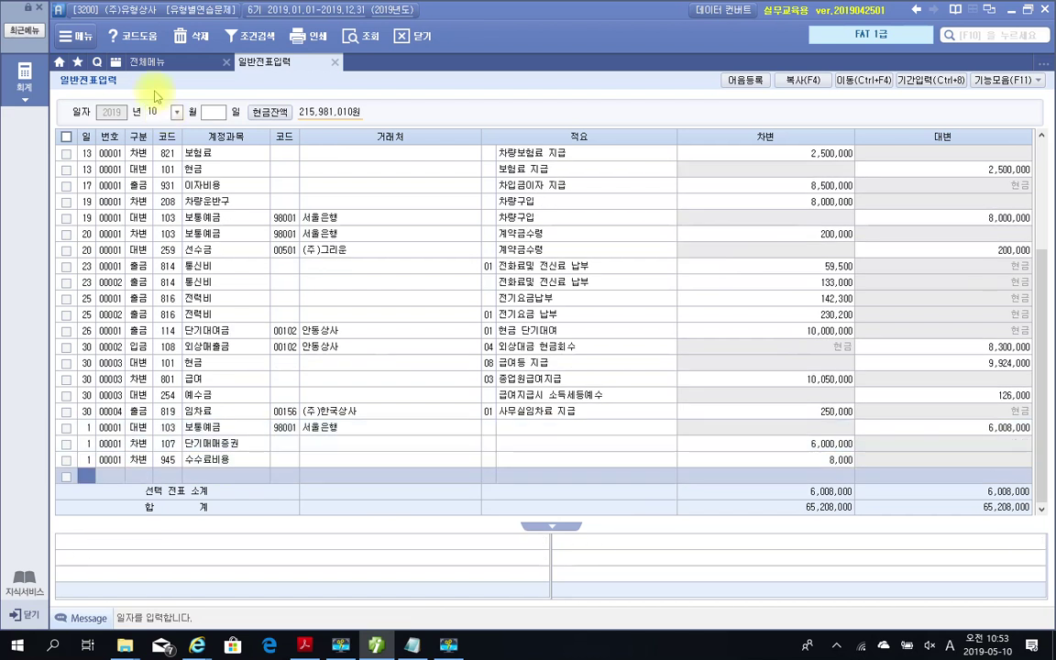
click(183, 461)
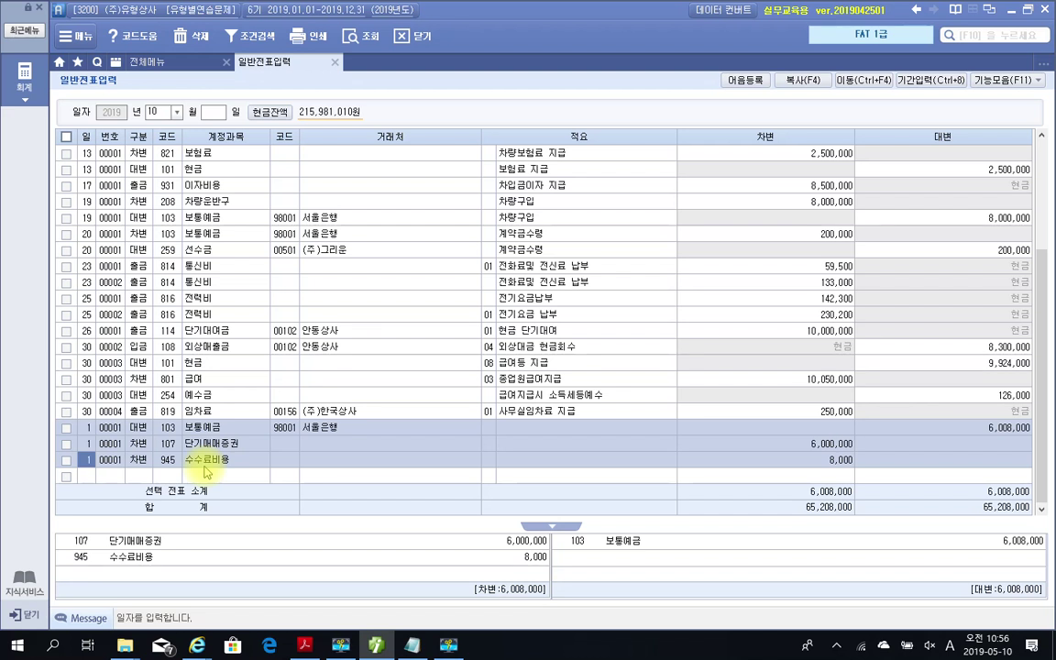
click(88, 476)
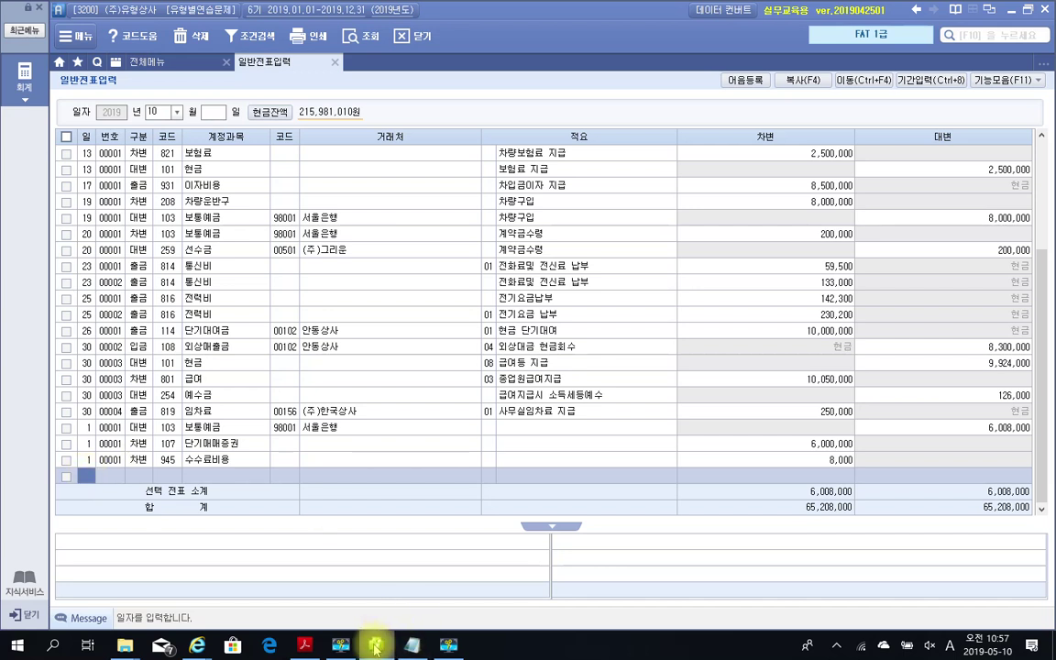
Step: Switch to the exercise PDF in Acrobat Reader and highlight the phrase 보통예금계좌에 입금되었다 in the October 2 transaction
click(304, 645)
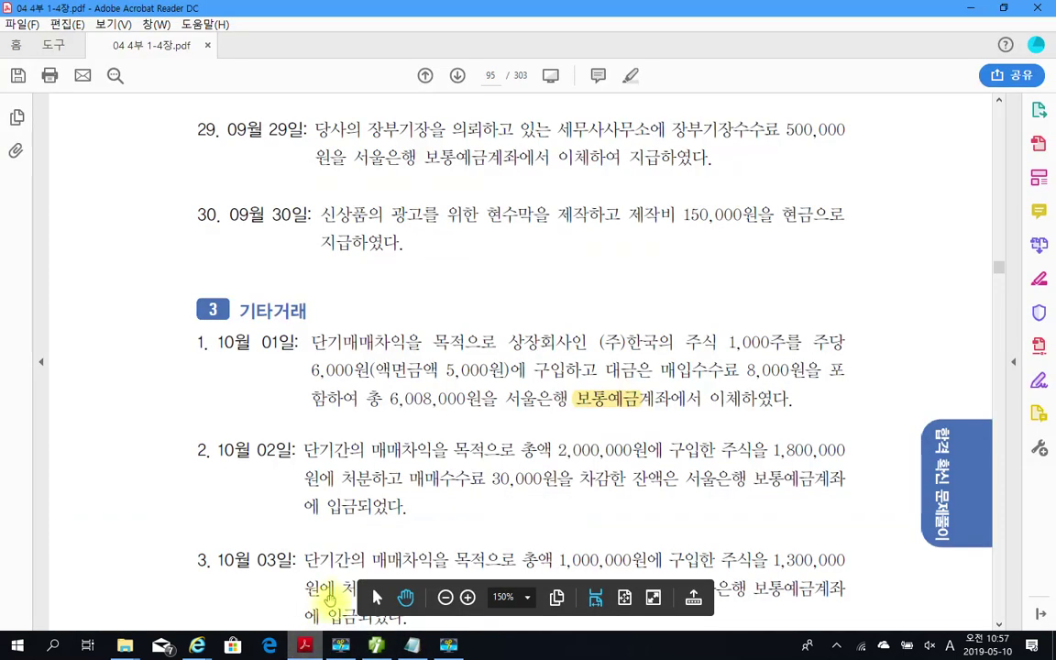
scroll(376, 591, down, 2)
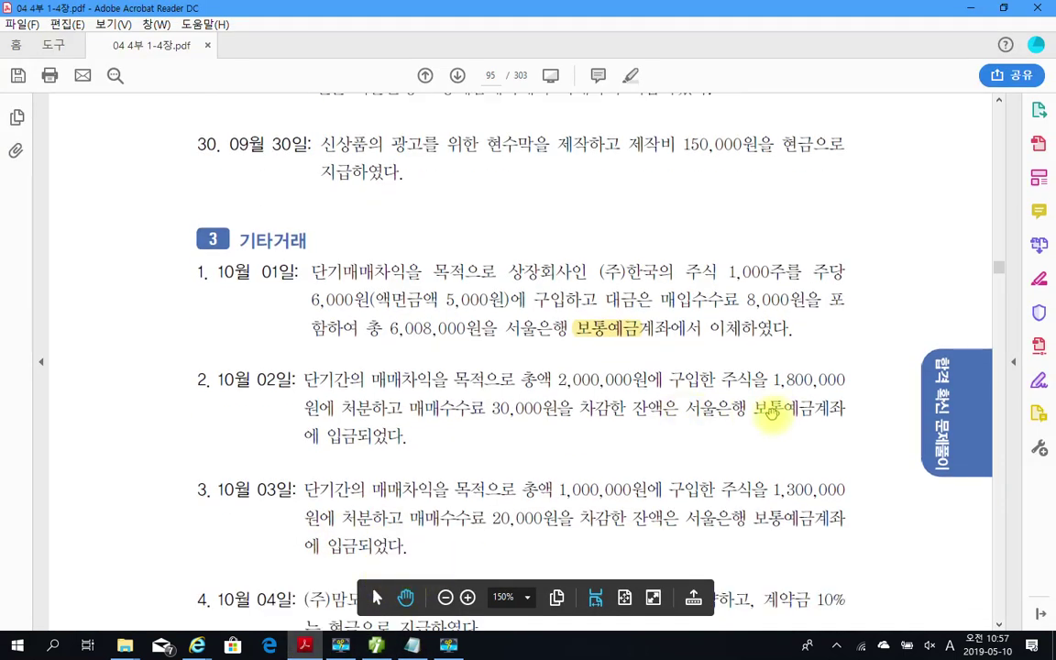
drag(752, 410, 403, 453)
right_click(362, 431)
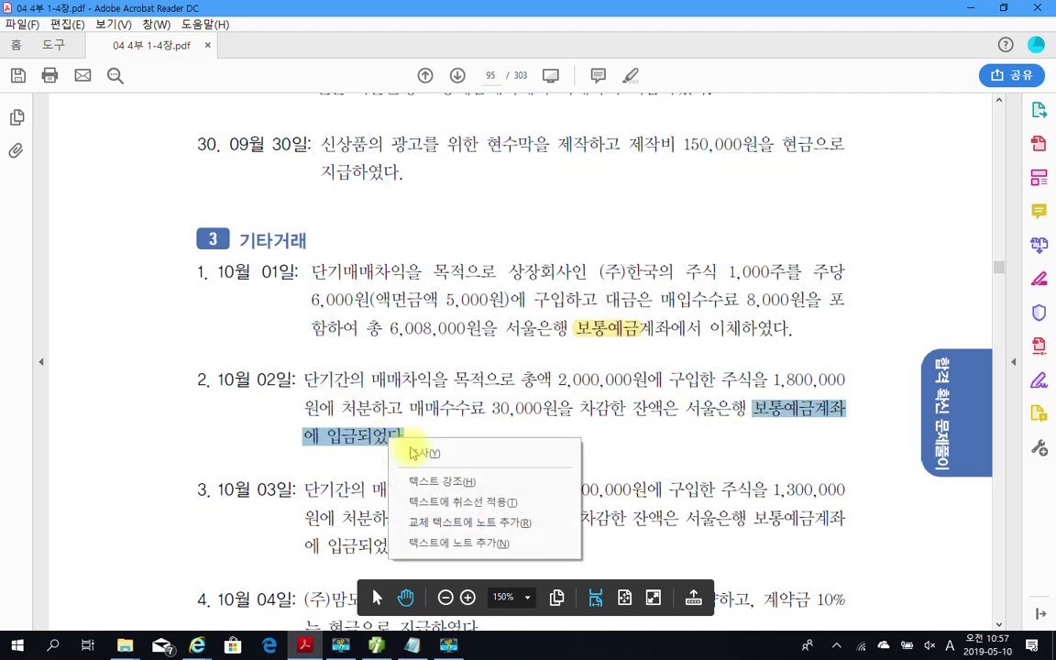
click(454, 474)
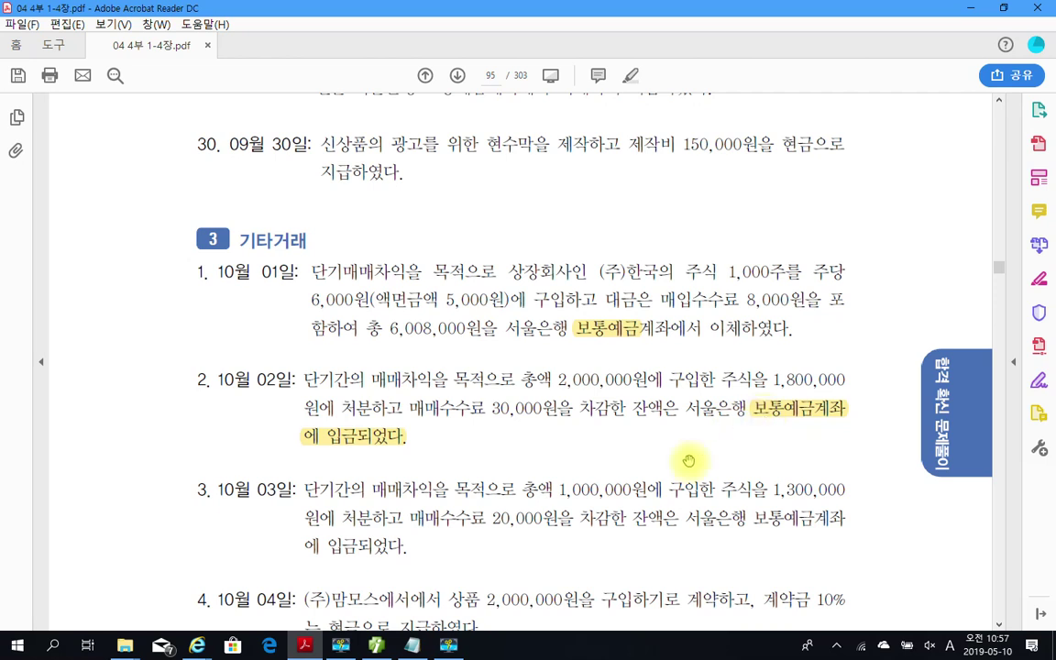
Step: Return to the voucher entry program and start a 차변 line for day 2 using account 103 보통예금
click(375, 647)
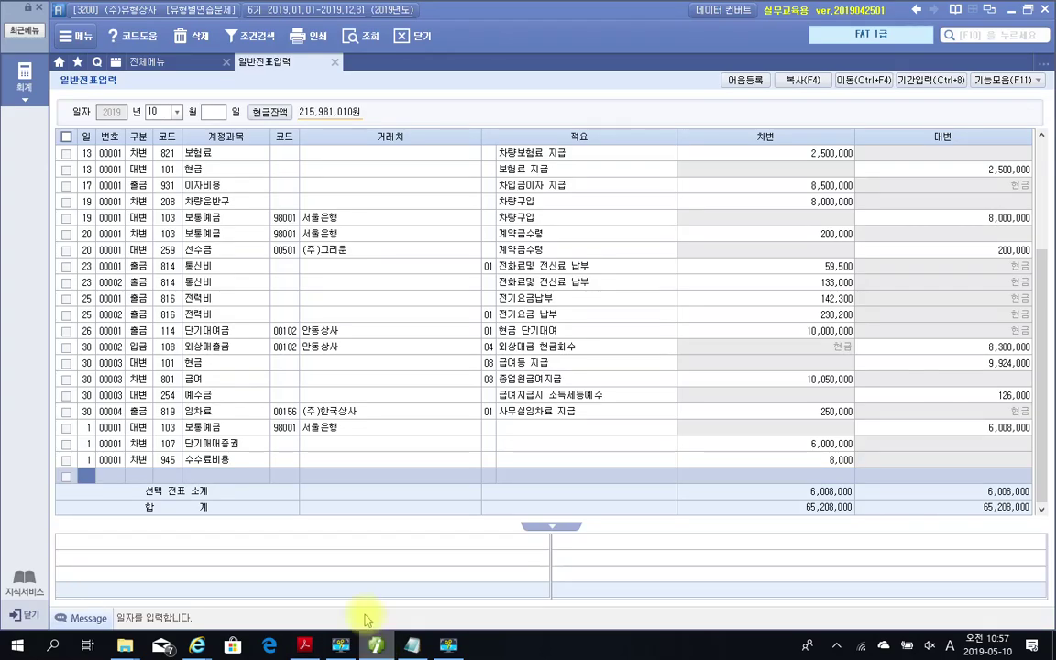
text(2)
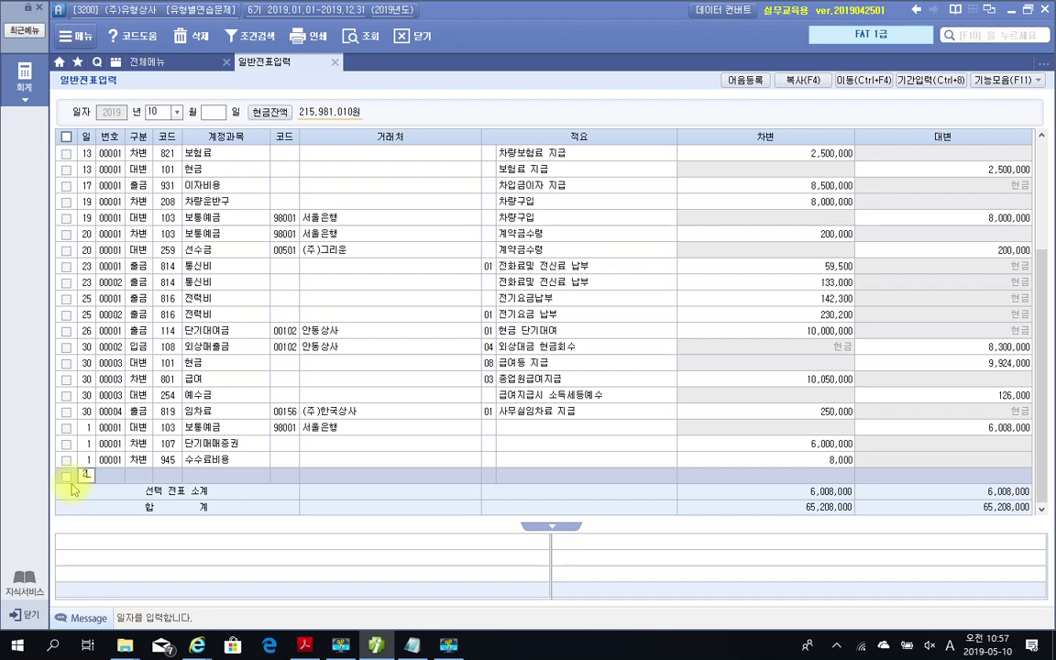
key(Return)
text(3)
key(Return)
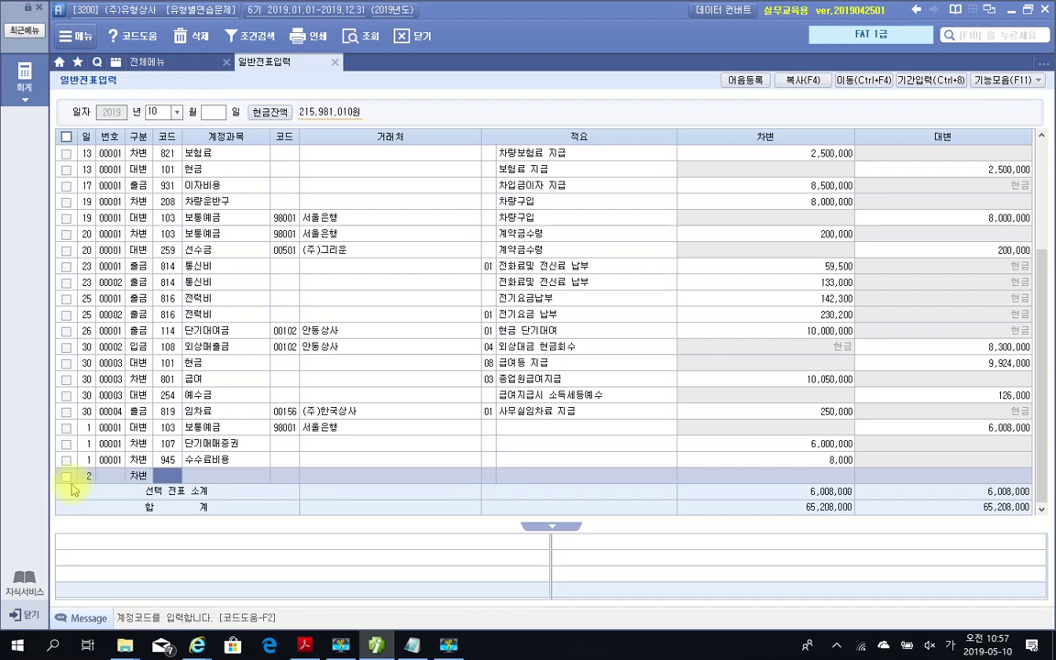
text(103)
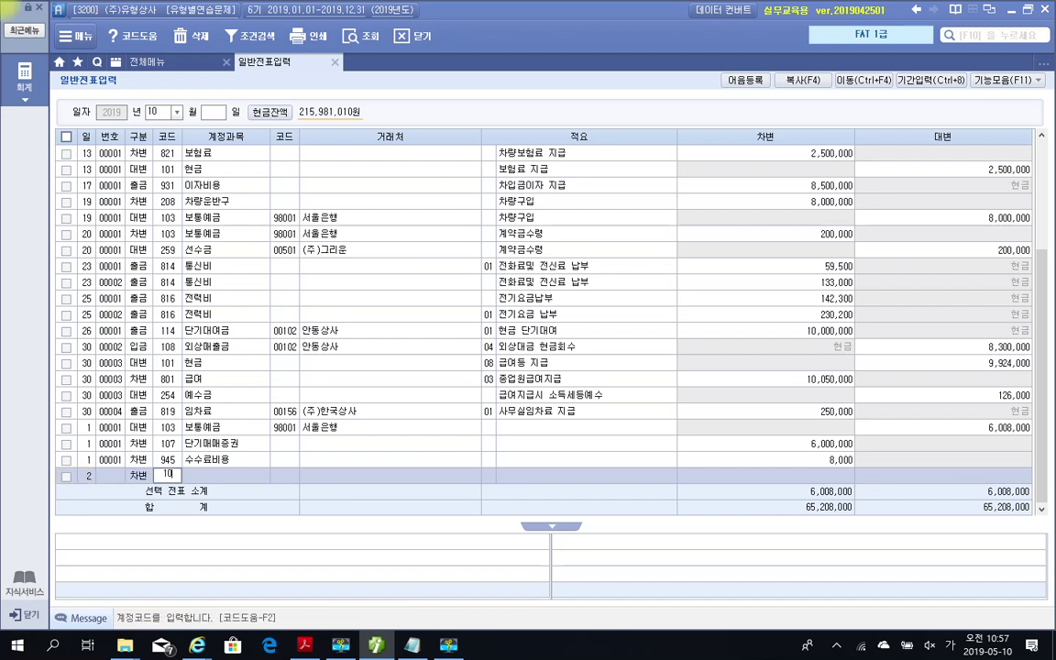
key(Return)
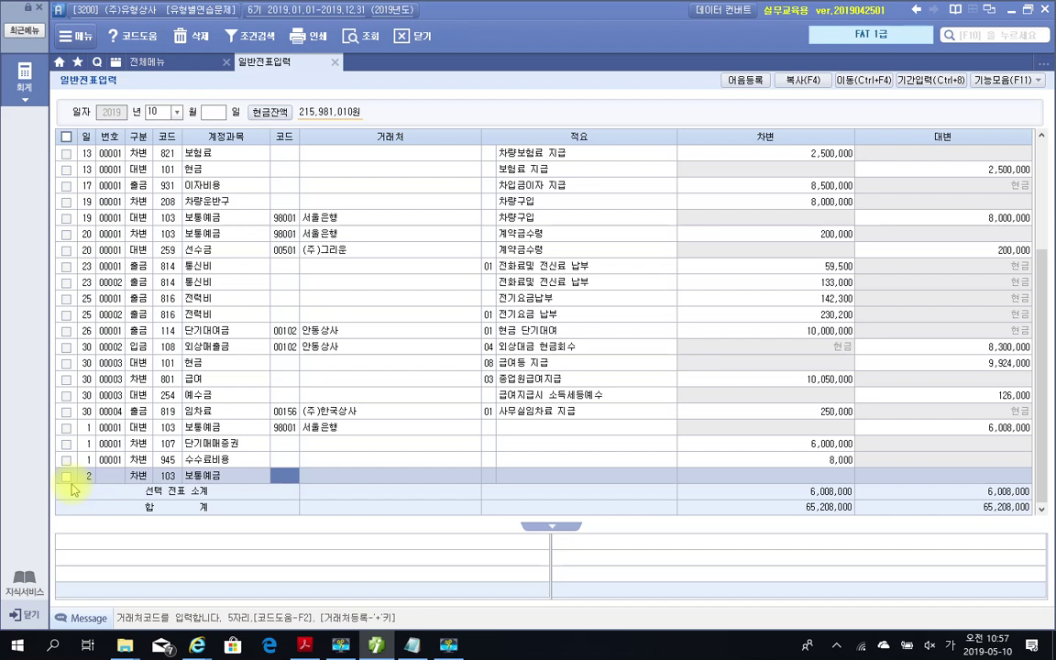
Step: Complete the 보통예금 line with partner 98001 서울은행, no description, and amount 1,770,000
text(98001)
key(Return)
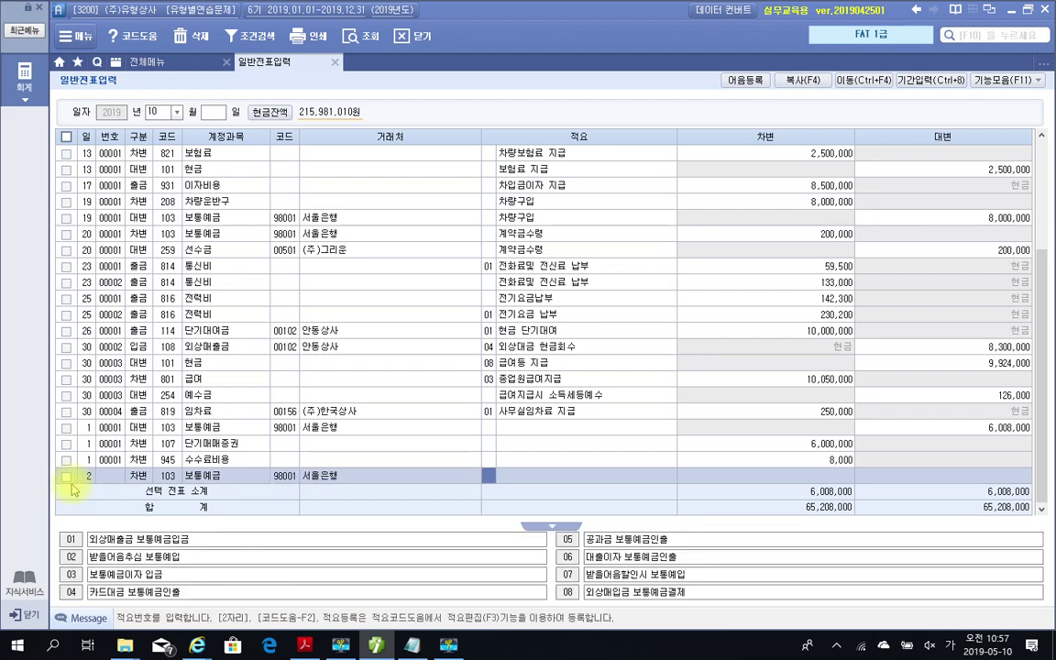
key(Return)
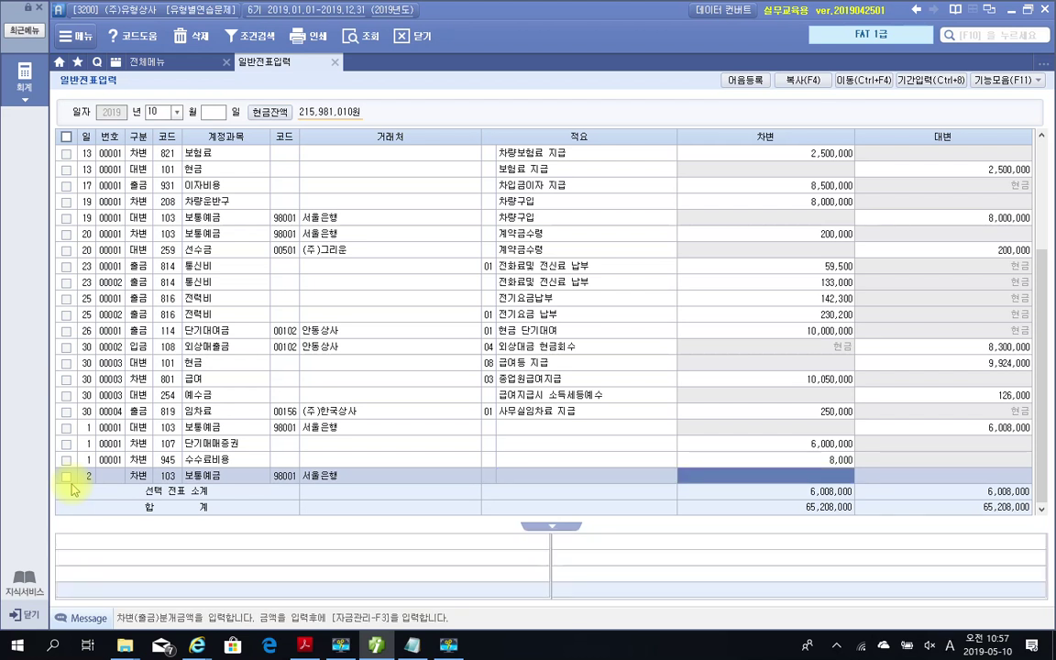
text(1)
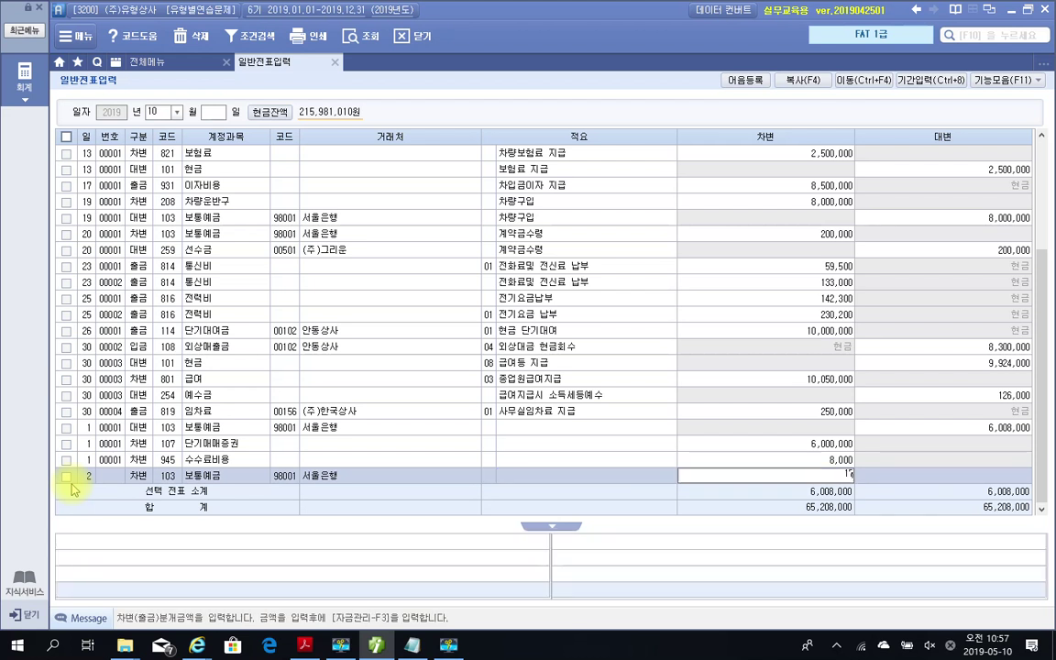
text(,770,000)
key(Return)
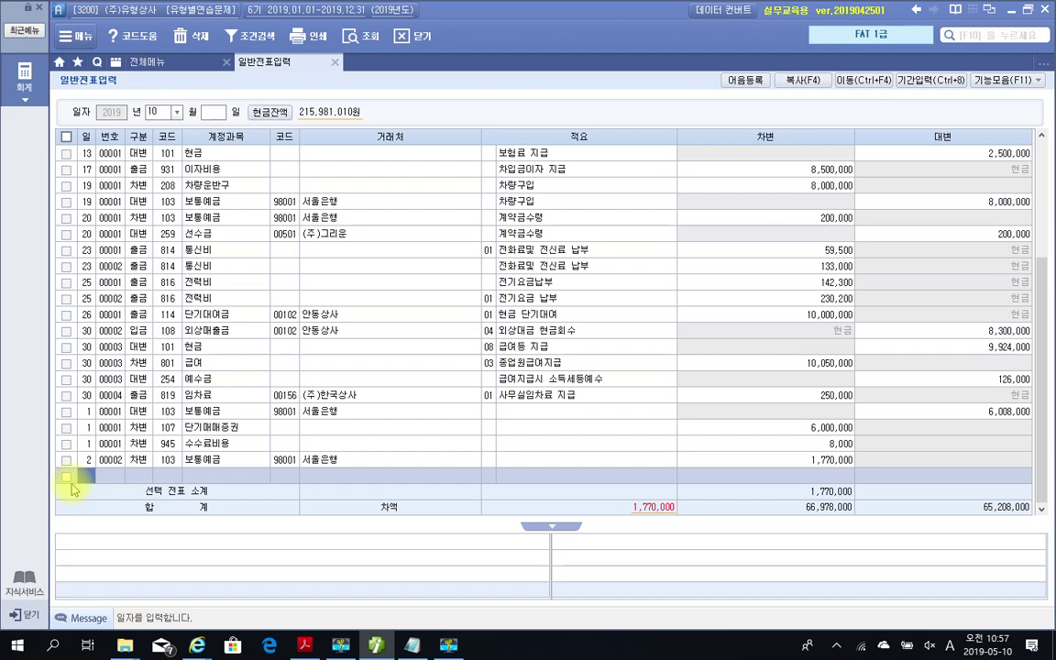
Step: Start a 대변 line for day 2 with account 107 단기매매증권, found by searching the account codes for 단기
text(2)
key(Return)
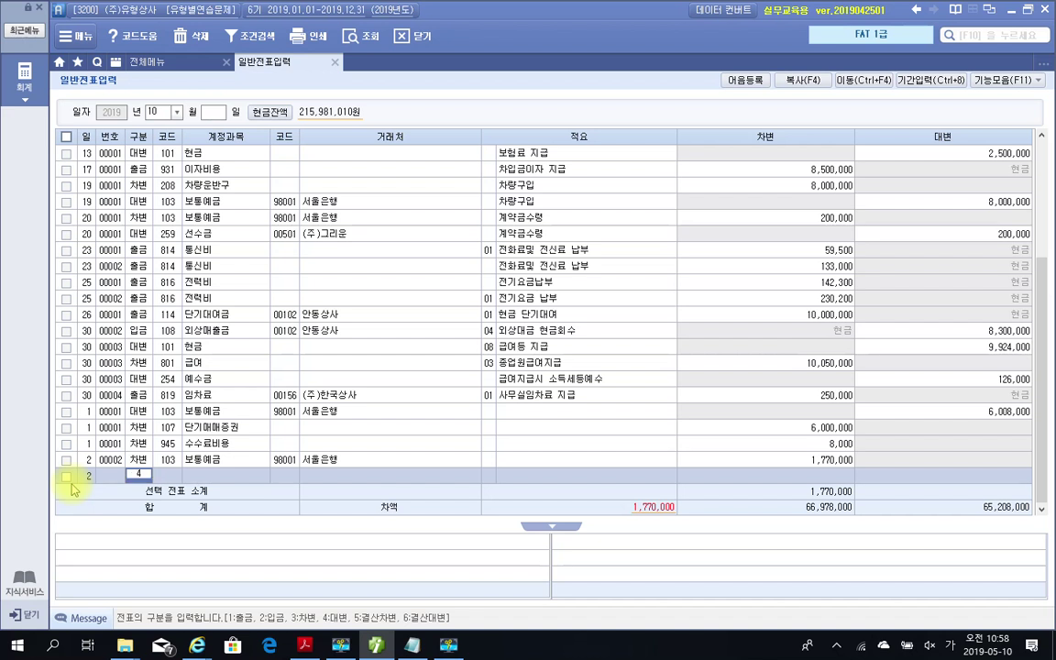
text(4)
text(단기)
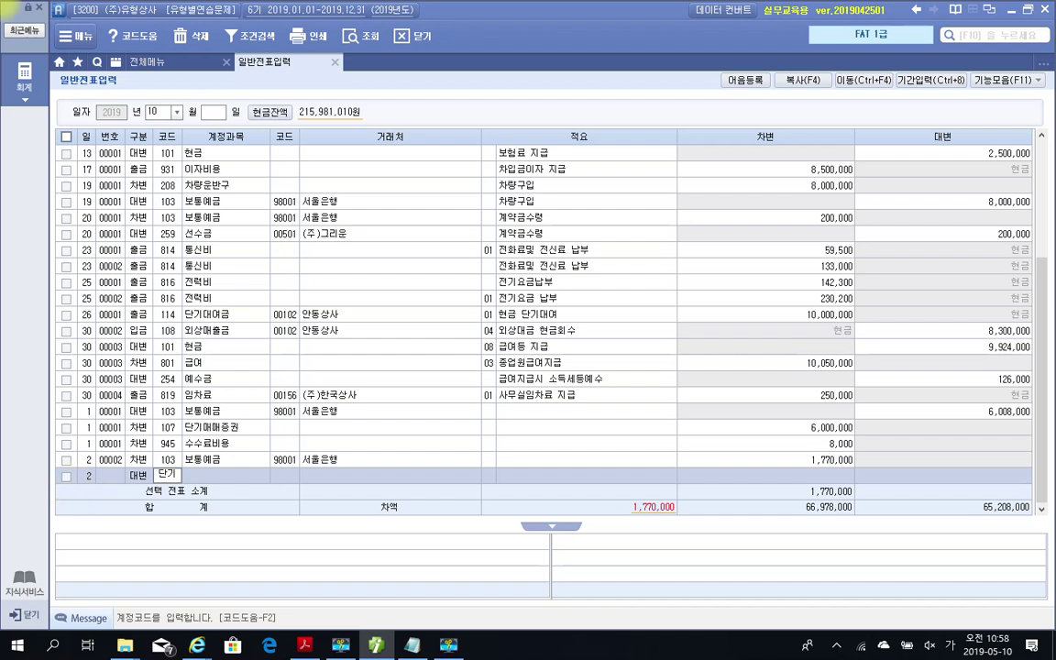
key(Return)
key(Down)
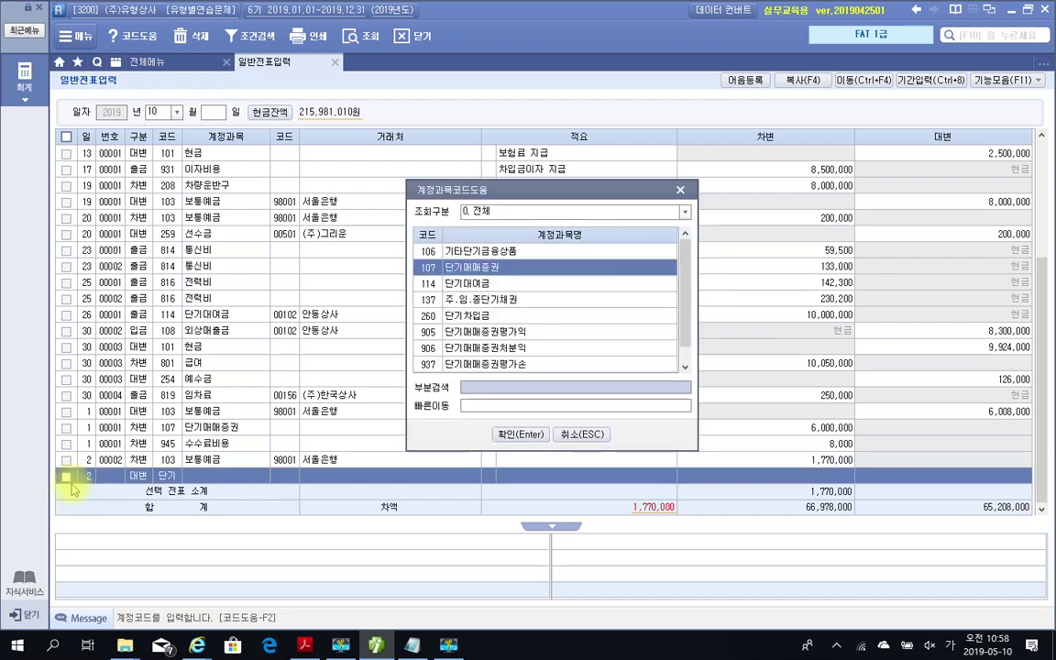
key(Return)
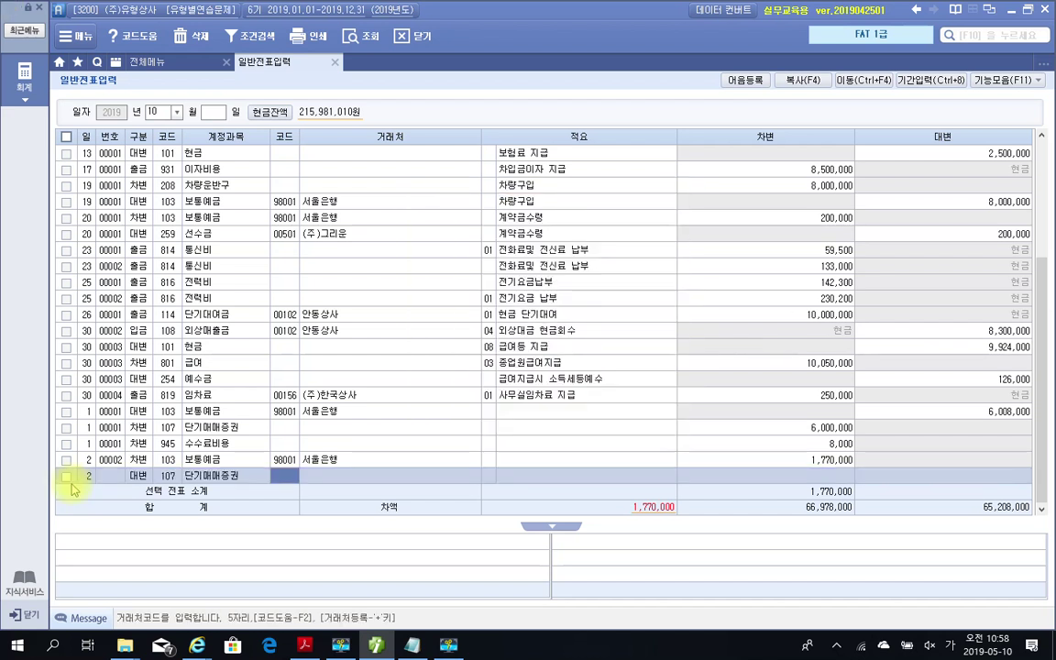
Step: Leave the partner and description of the 단기매매증권 line empty and enter 2,000,000 as its 대변 amount
key(Return)
key(Return)
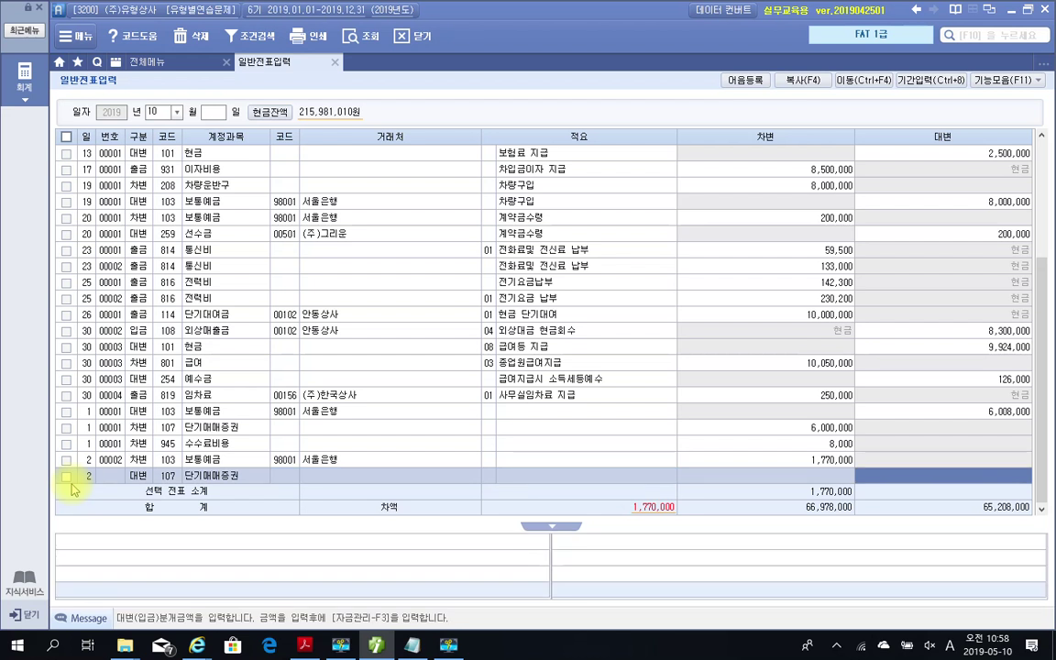
text(2000000)
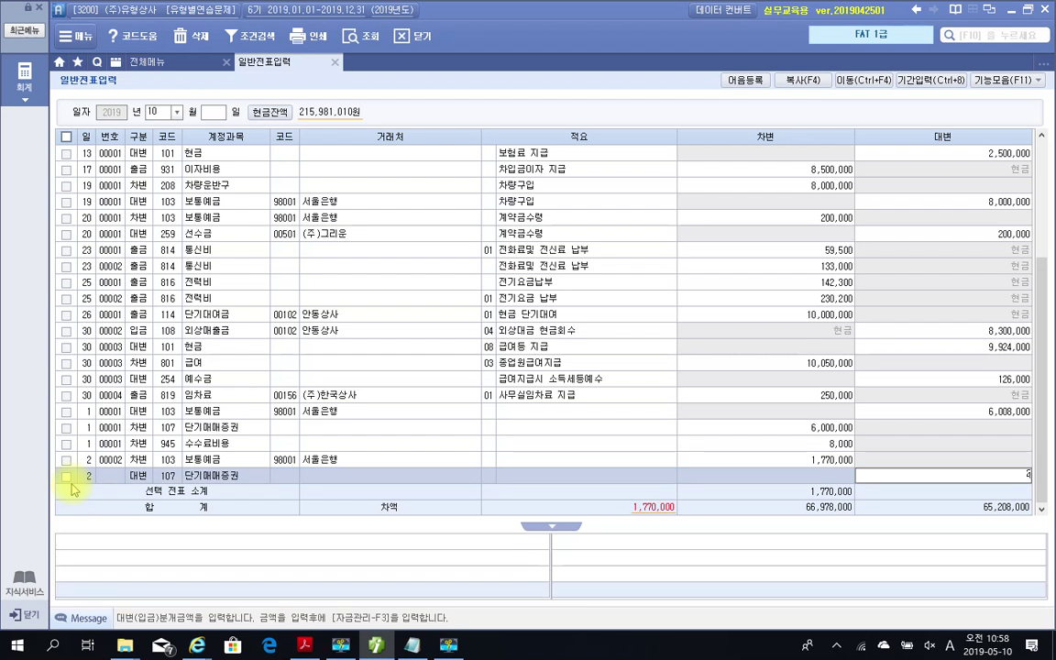
key(Return)
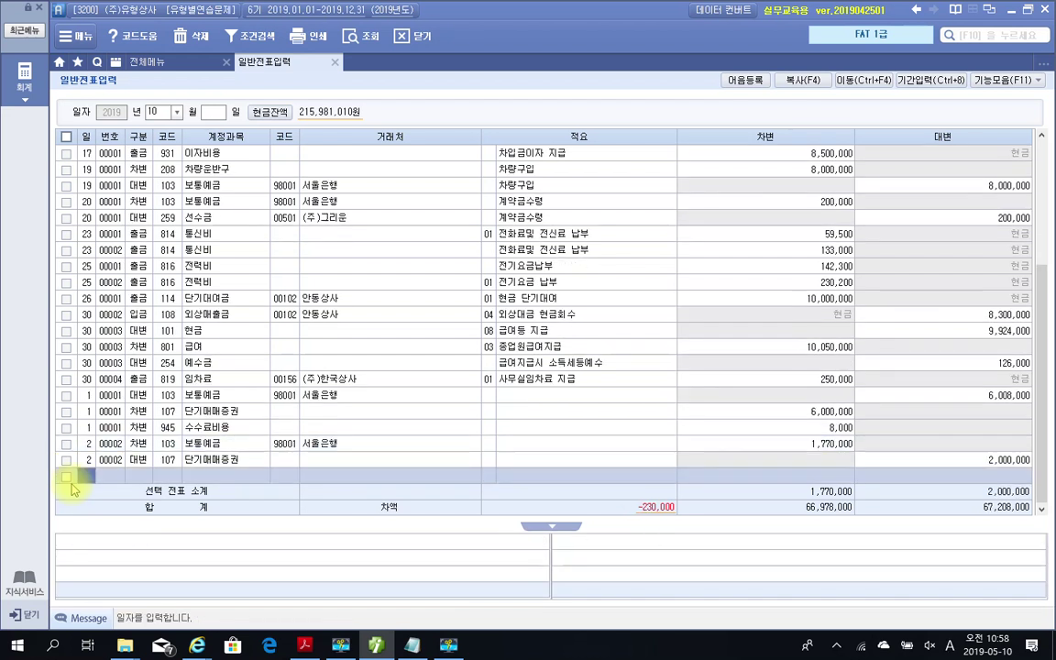
Step: Compare the 차변 and 대변 amounts of the day 2 voucher
key(Up)
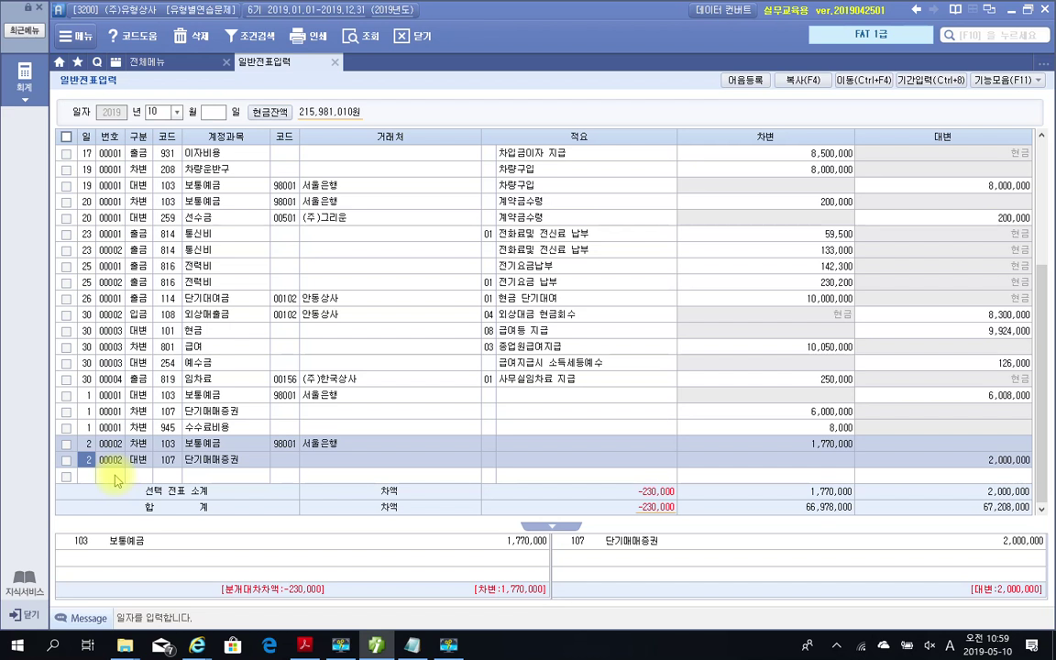
mouse_move(963, 458)
mouse_down()
mouse_move(969, 437)
mouse_move(1027, 477)
mouse_up()
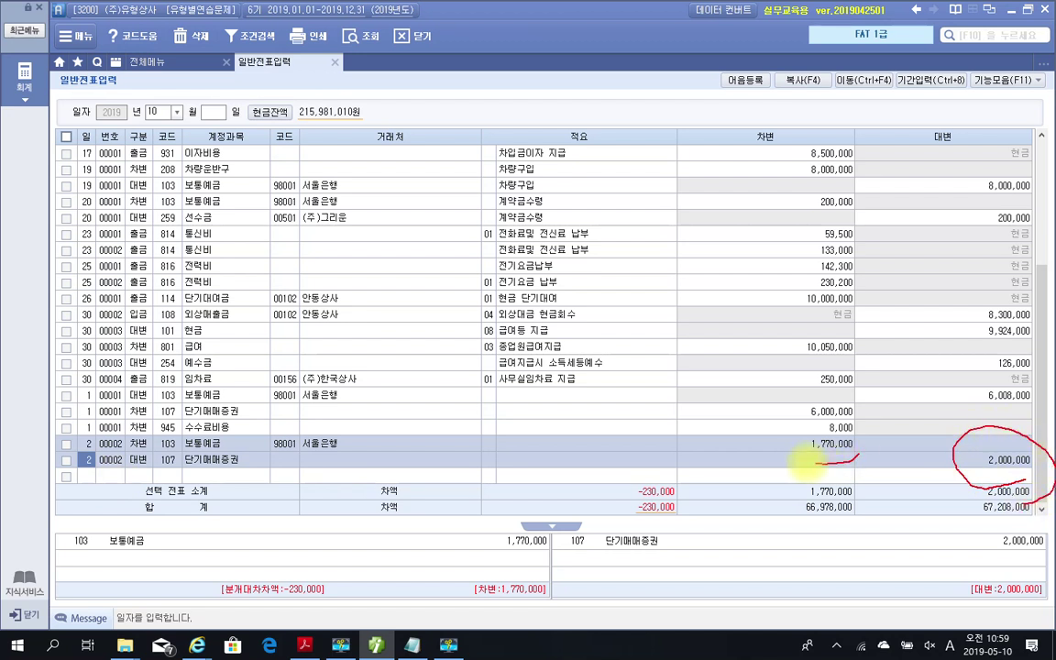
mouse_move(843, 420)
mouse_down()
mouse_move(791, 449)
mouse_move(821, 484)
mouse_up()
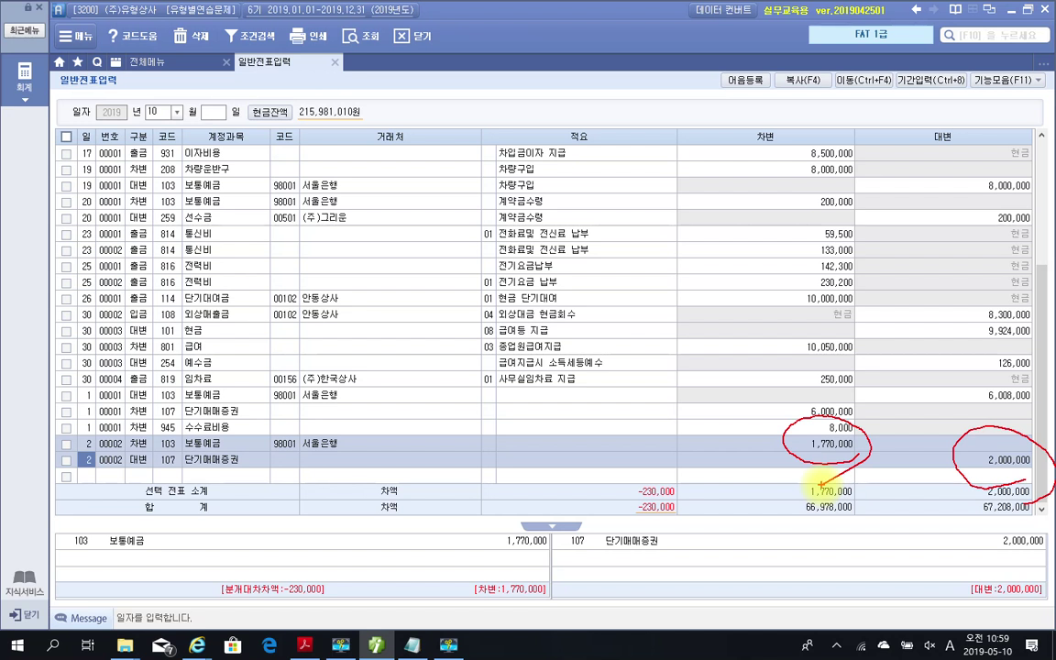
key(Escape)
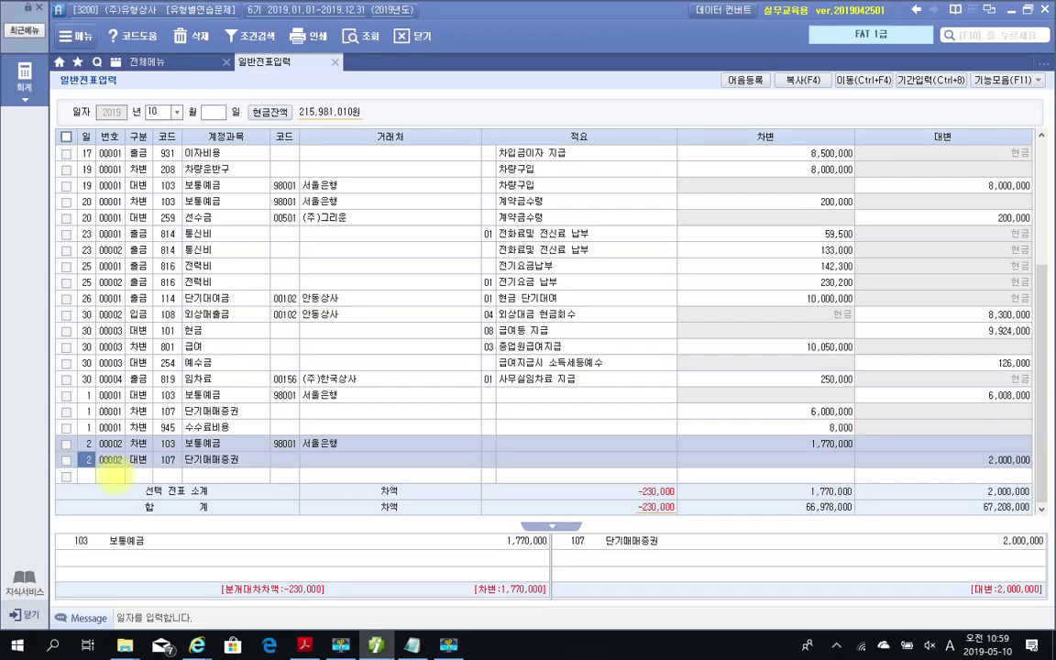
Step: Start another 차변 line for day 2 below the 대변 단기매매증권 line
click(89, 476)
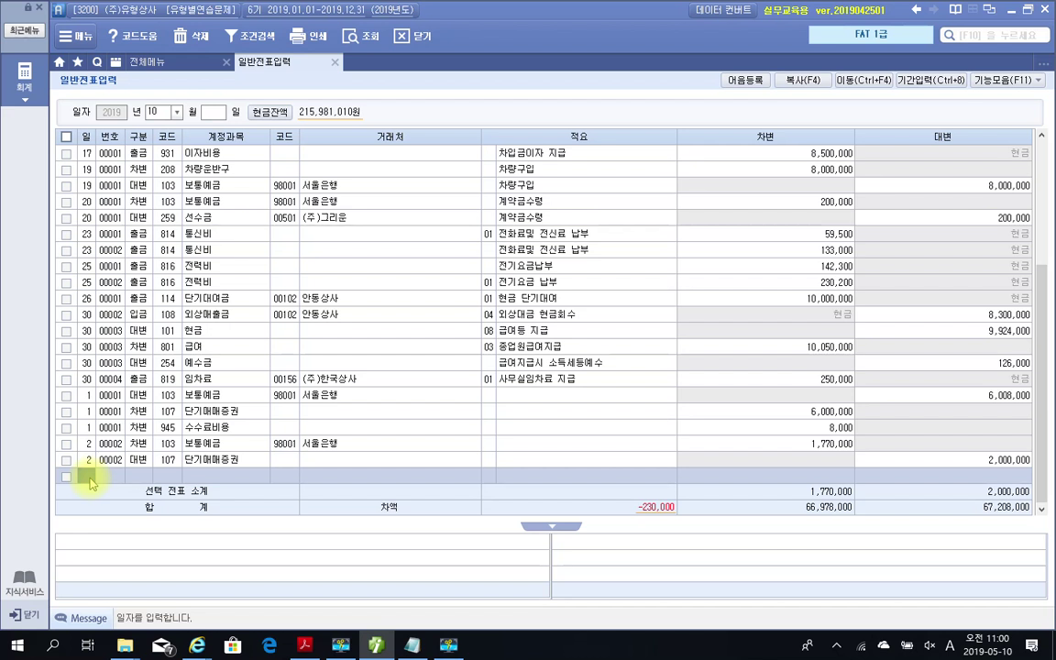
text(2)
key(Return)
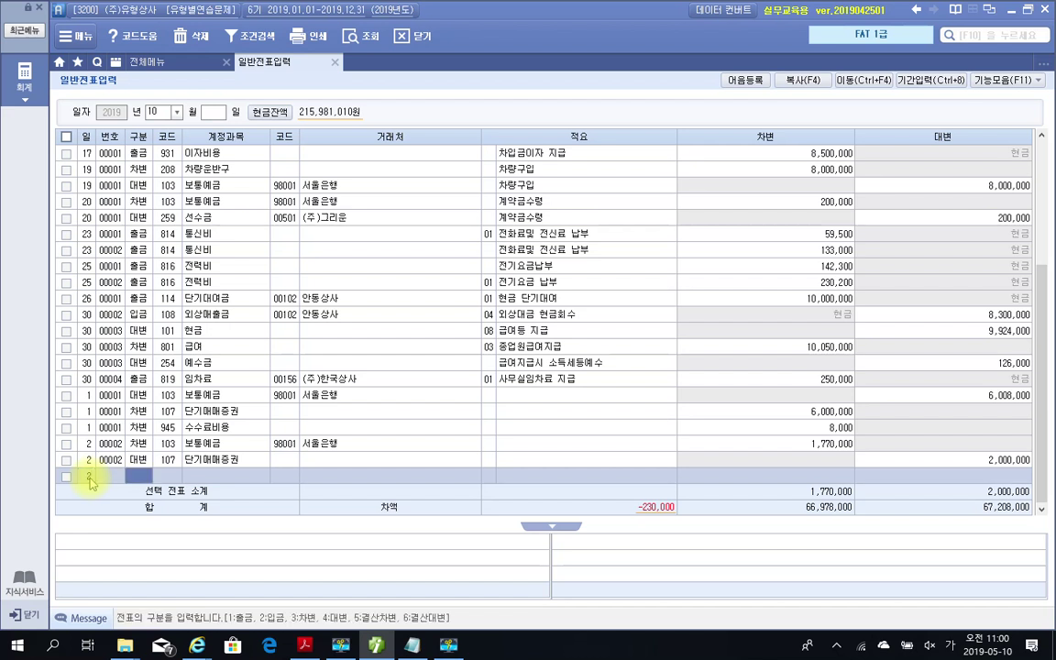
text(3)
key(Return)
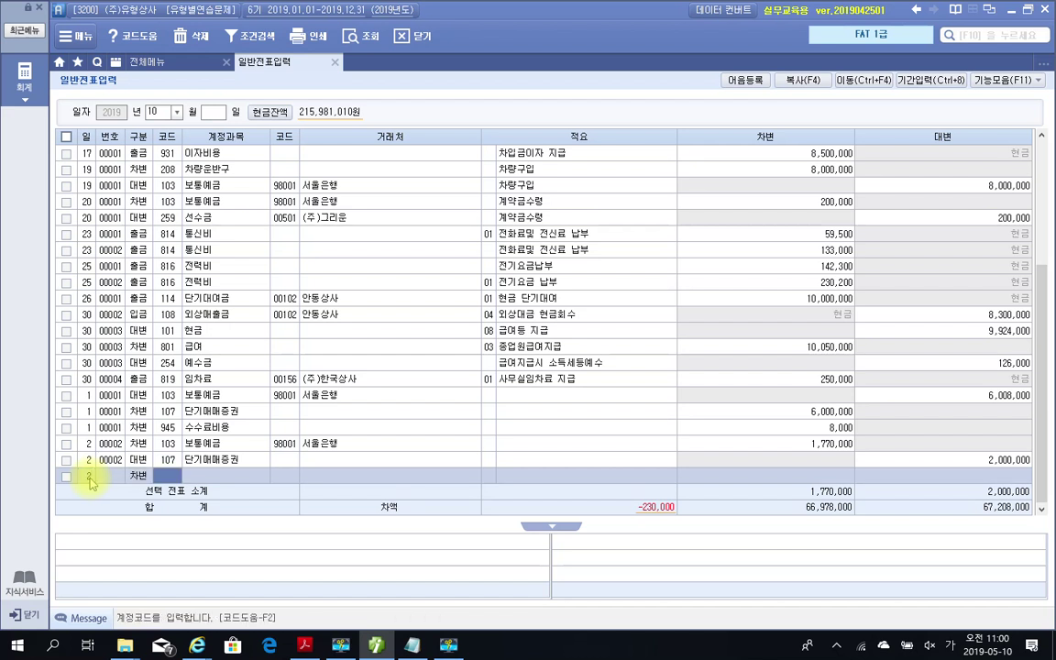
Step: Search the account codes for 단기 and assign 938 단기매매증권처분손 to the new day 2 line
text(단기)
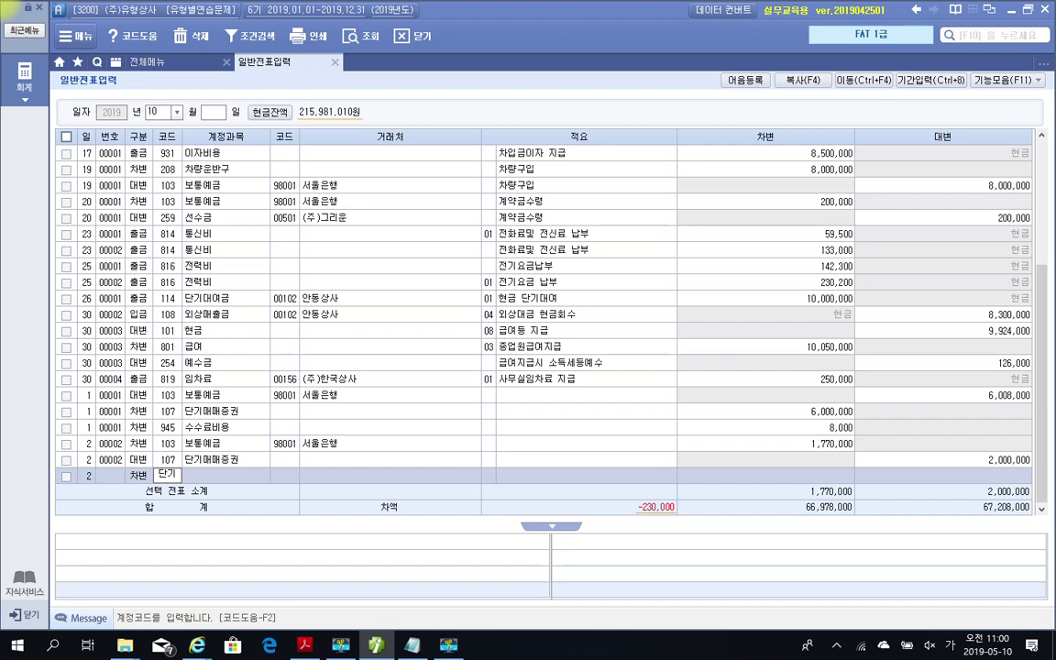
key(Return)
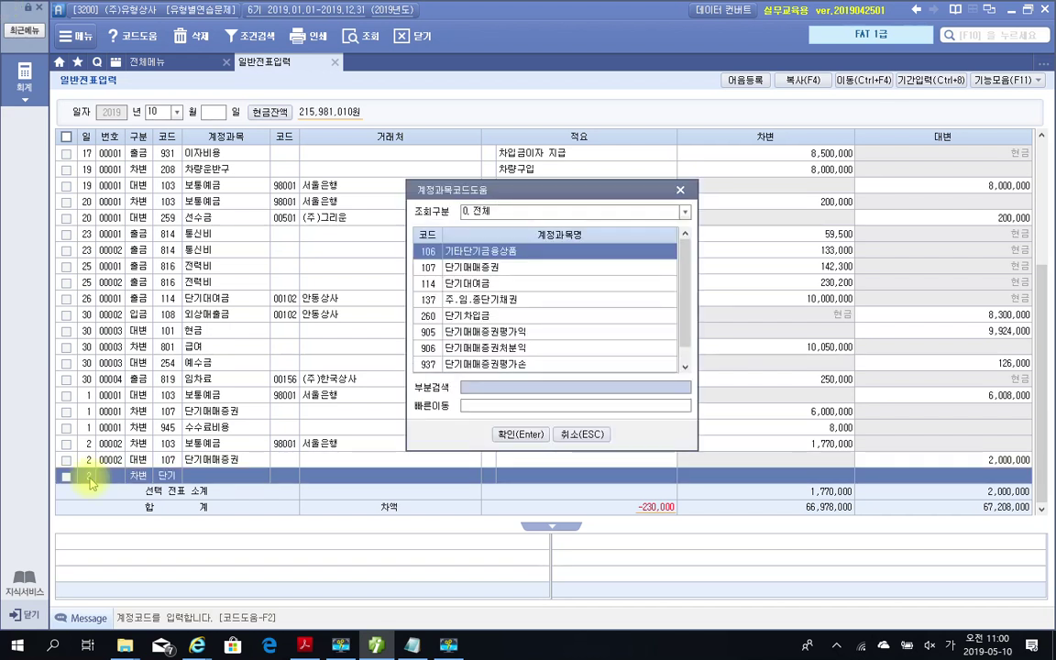
key(Down)
key(Down)
key(Down)
key(Down)
key(Down)
key(Down)
key(Down)
key(Down)
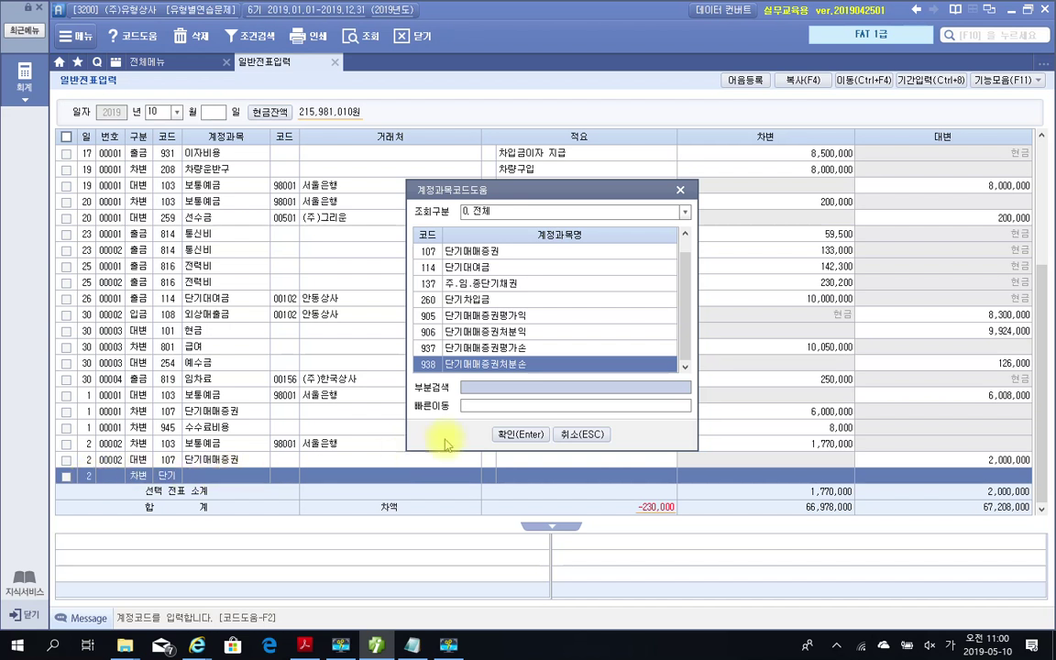
click(526, 434)
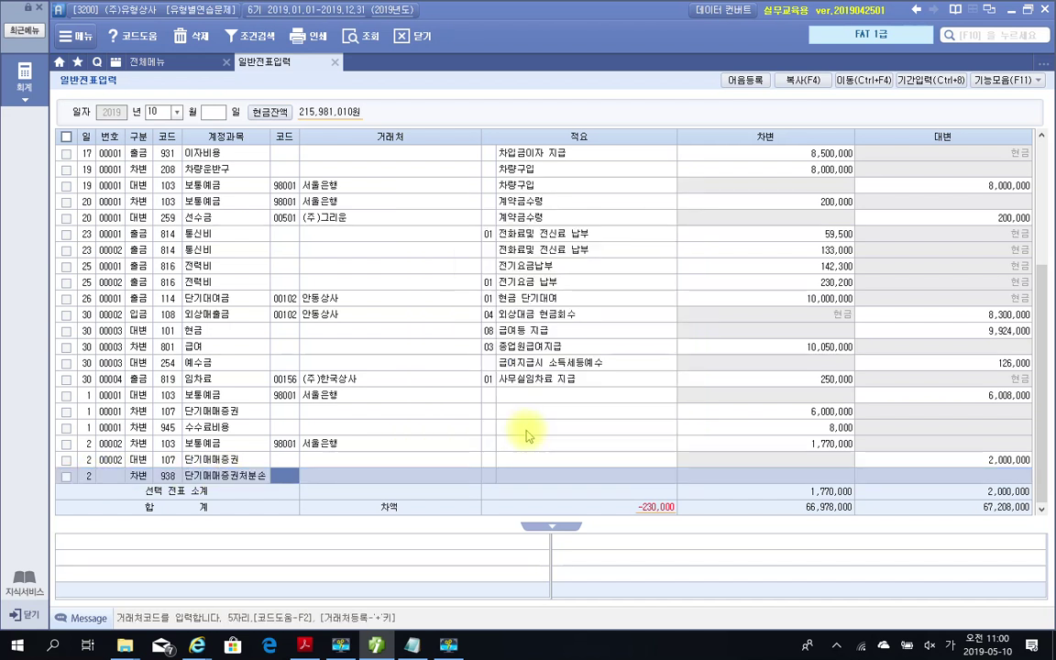
Step: Enter 230,000 as the 단기매매증권처분손 line's 차변 amount without partner or description, and start a new line for day 3
key(Return)
key(Return)
key(Return)
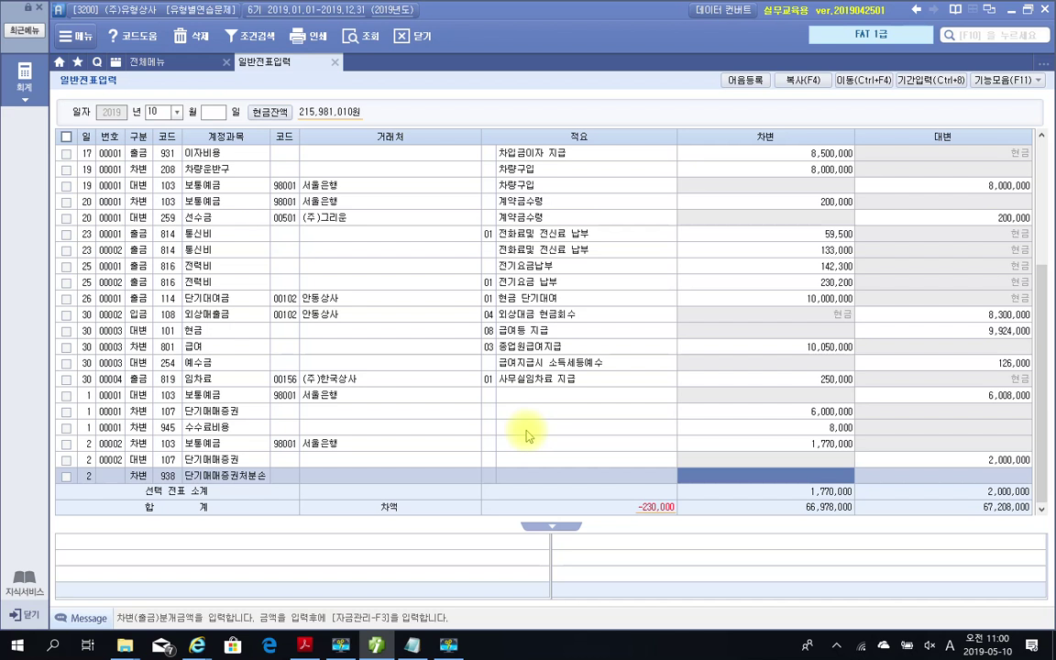
text(2300000)
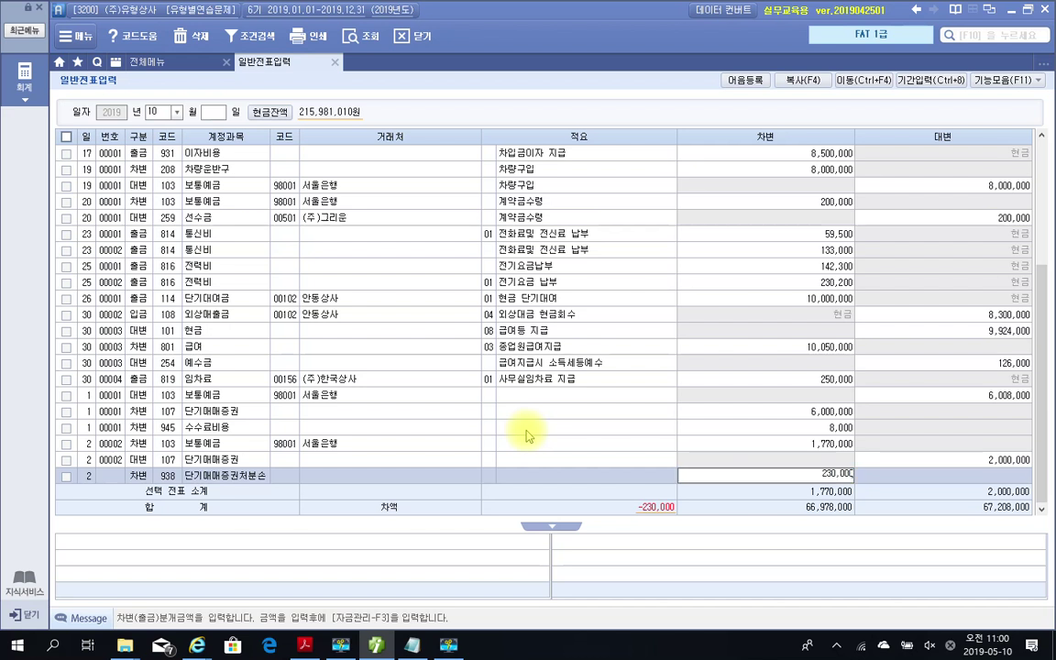
key(Return)
click(547, 447)
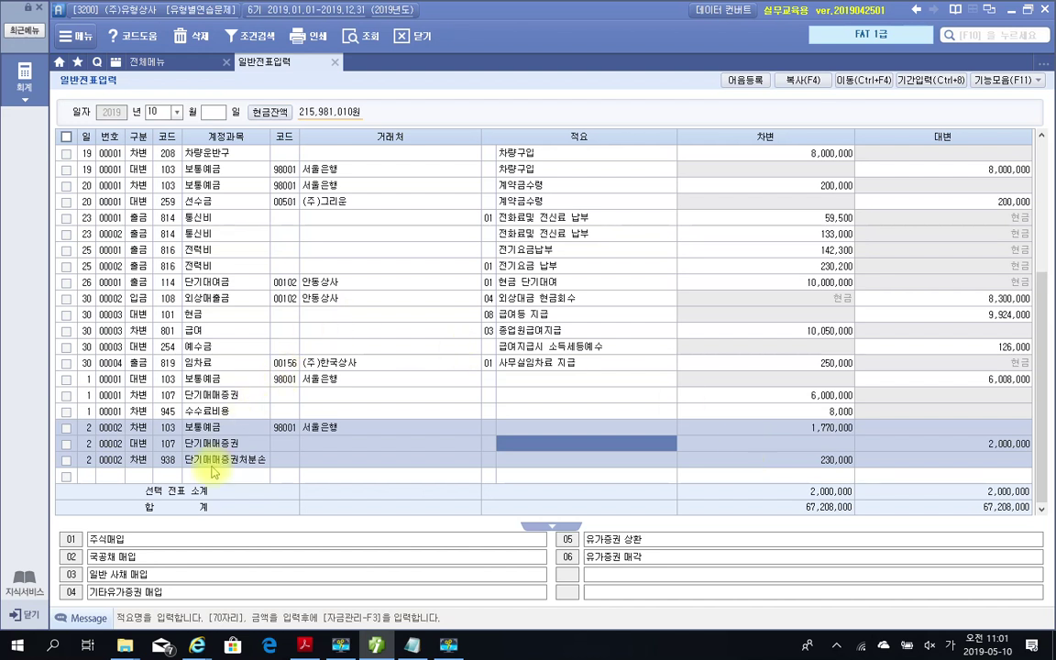
click(85, 477)
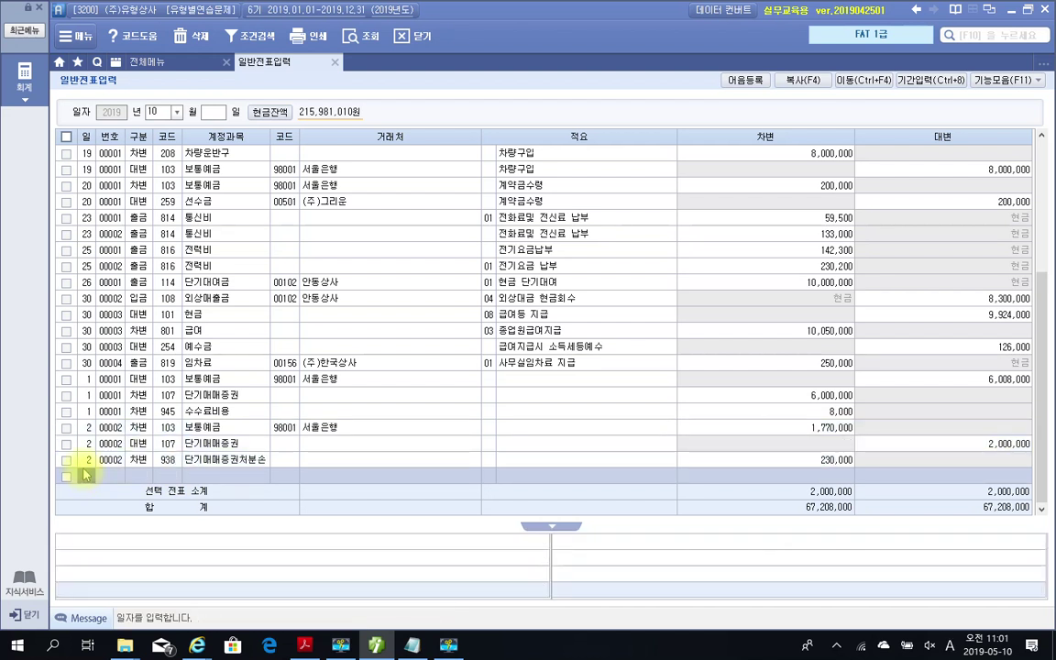
key(Return)
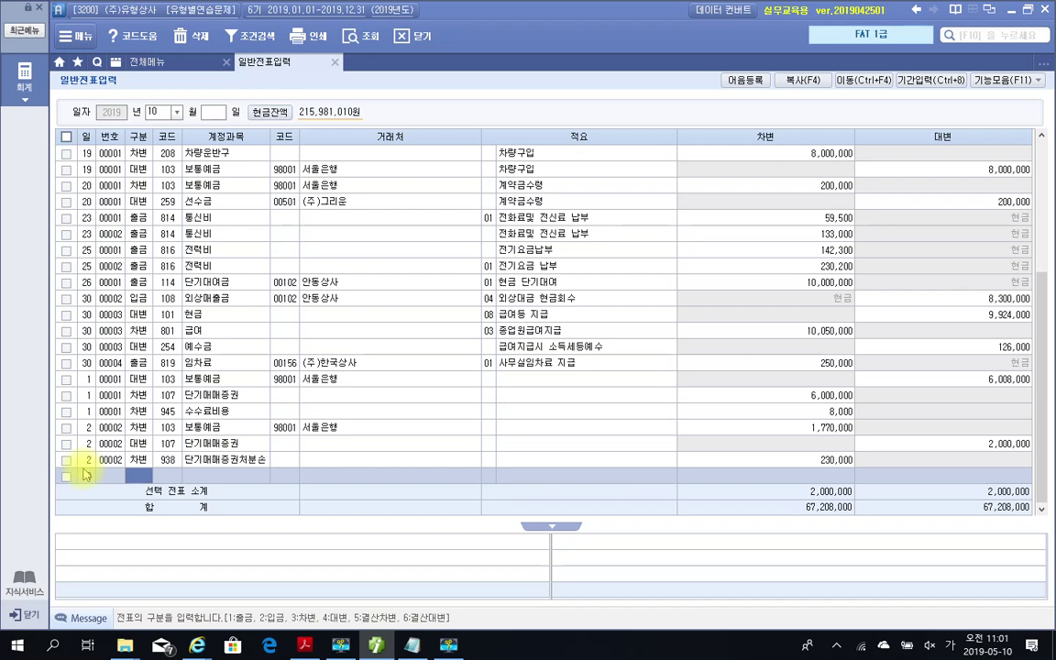
Step: Switch to the problem PDF in Acrobat Reader and highlight "보통예금계좌에 입금되었다." in the 10월 03일 transaction
click(307, 645)
scroll(302, 530, down, 5)
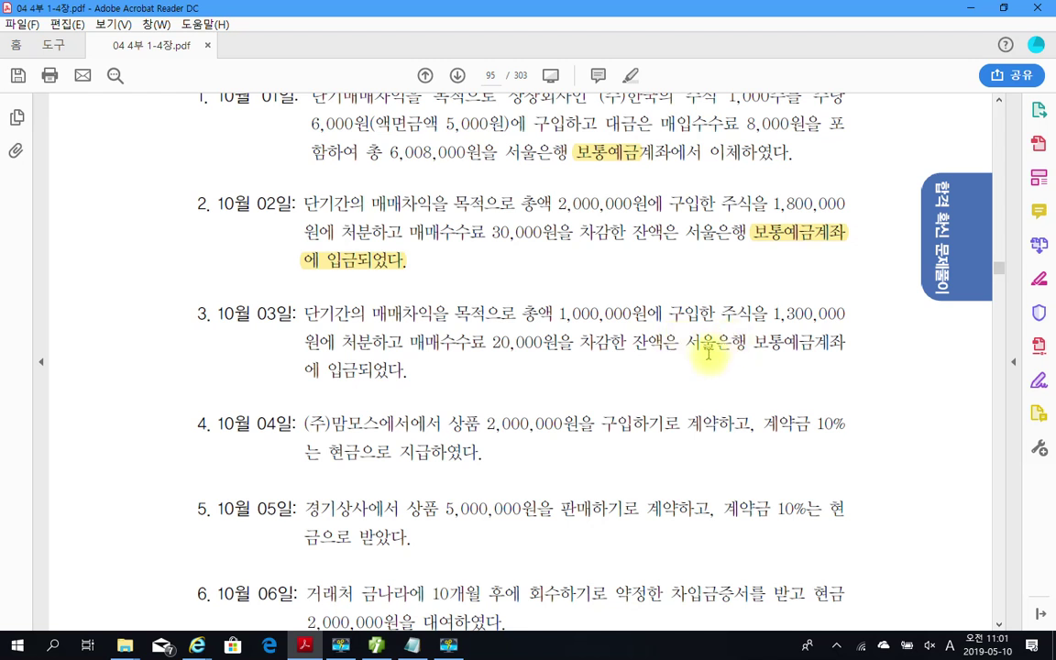
drag(757, 344, 422, 378)
right_click(423, 378)
click(480, 419)
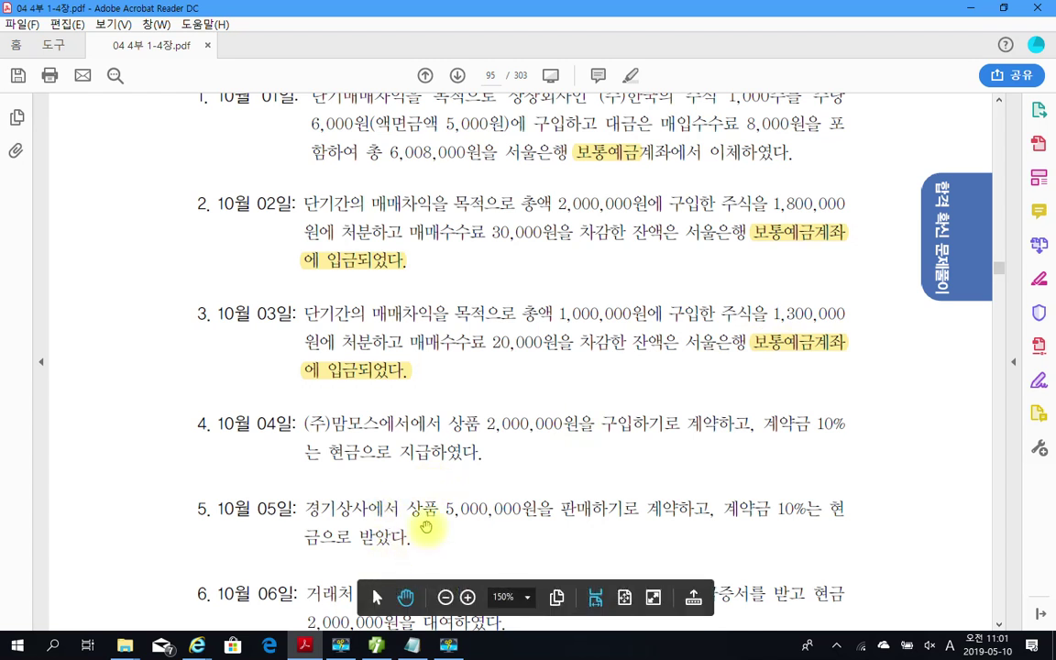
Step: Return to the voucher entry program and make the day 3 line a 차변 entry with account 103 보통예금
click(375, 648)
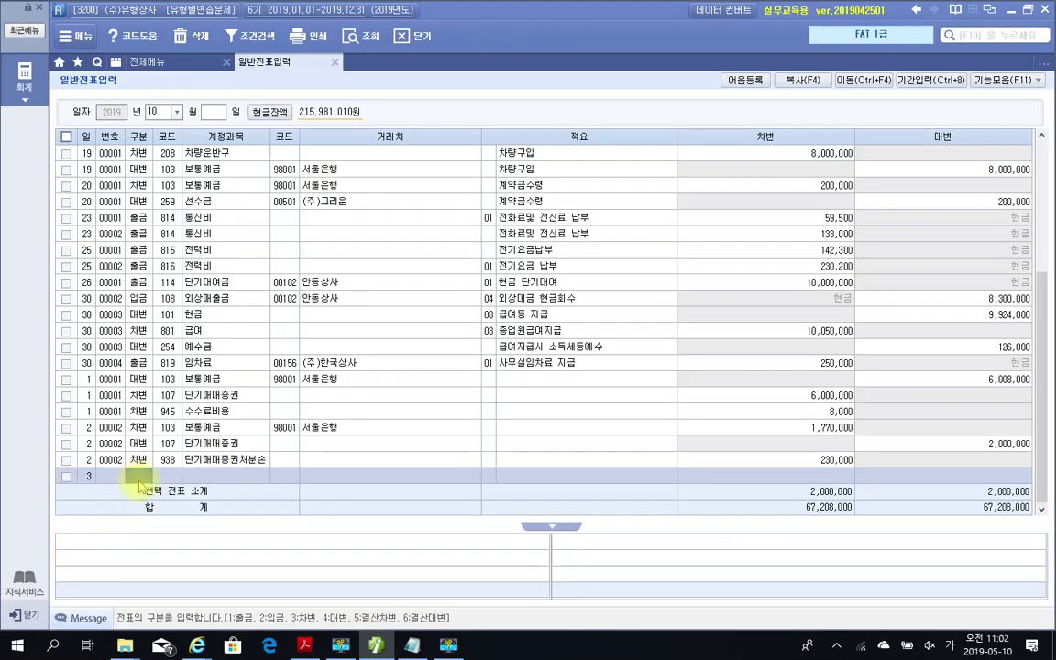
text(3)
key(Return)
text(103)
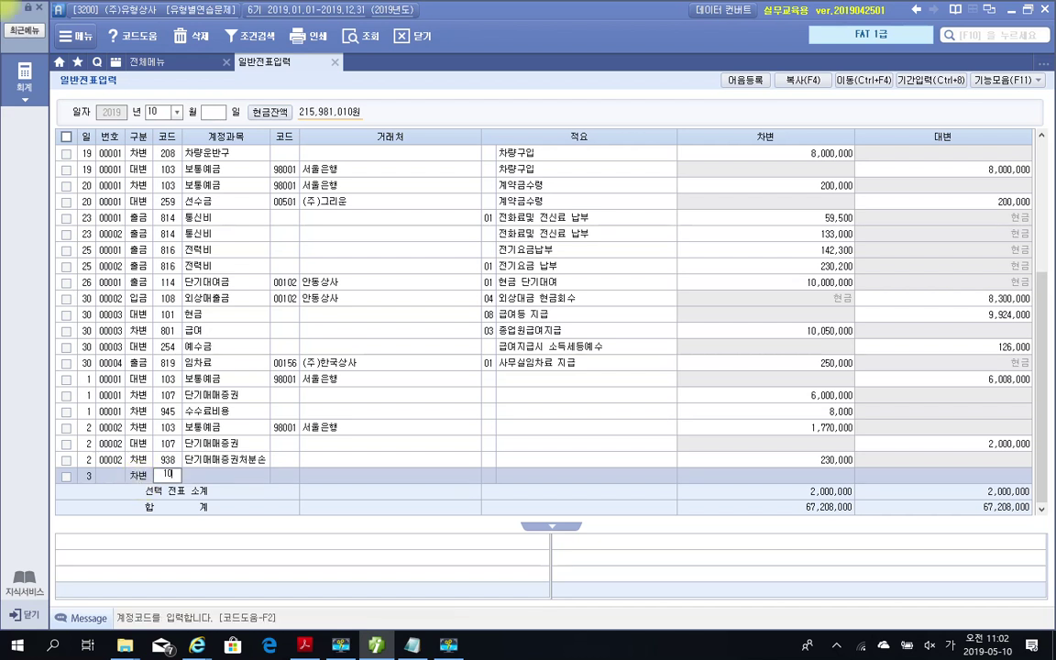
key(Return)
Step: Complete the 보통예금 line with partner 98001 서울은행, no description and amount 1,280,000, and mark the next day 3 line as 대변
text(98001)
key(Return)
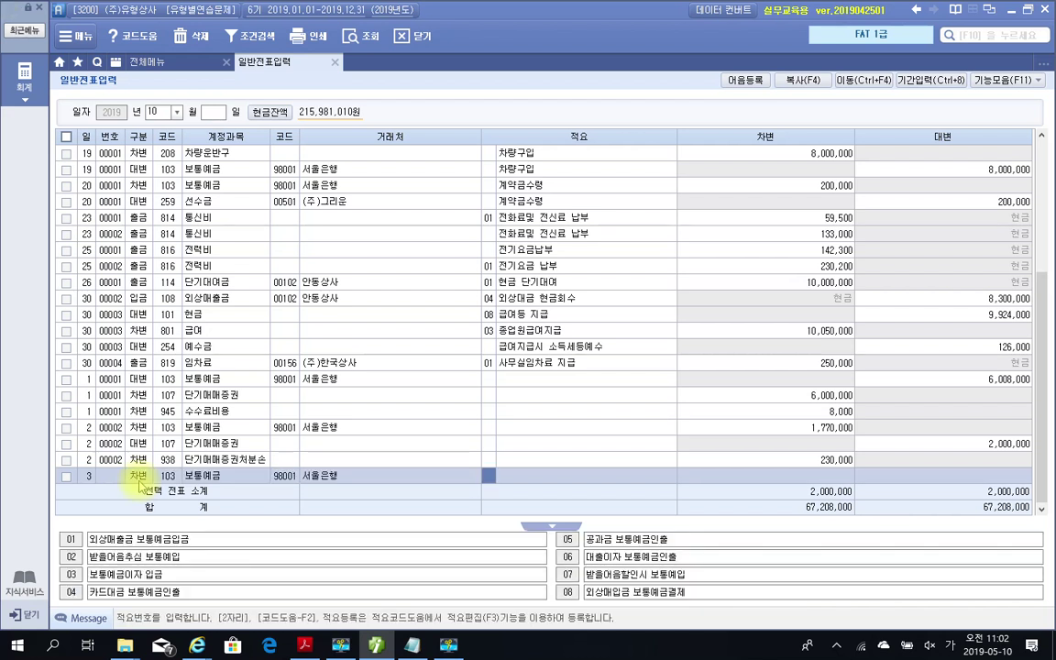
key(Return)
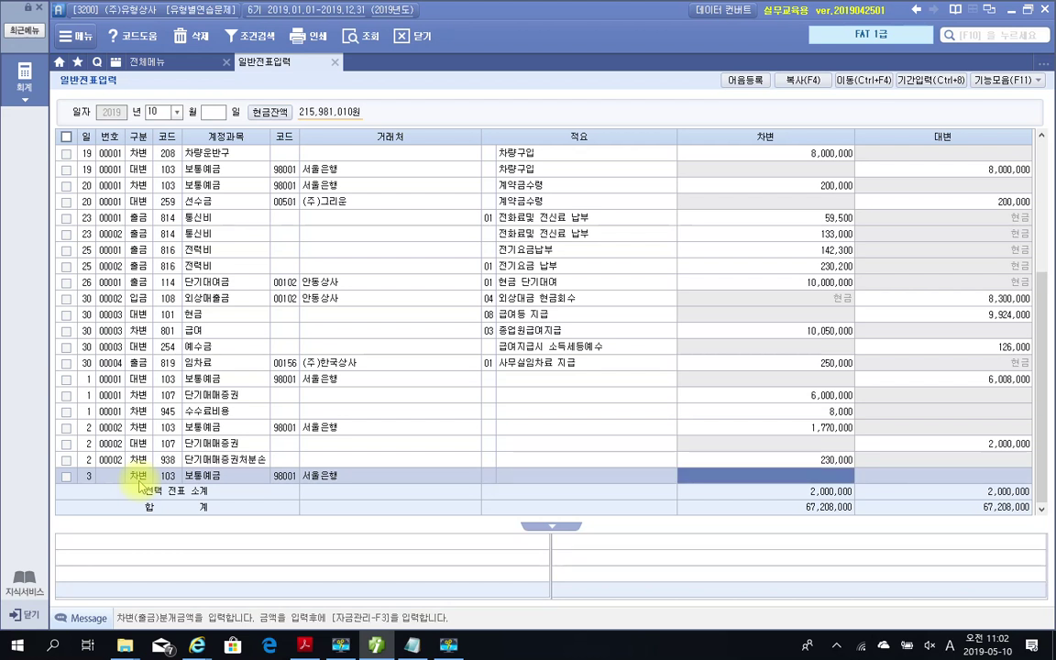
text(1280000)
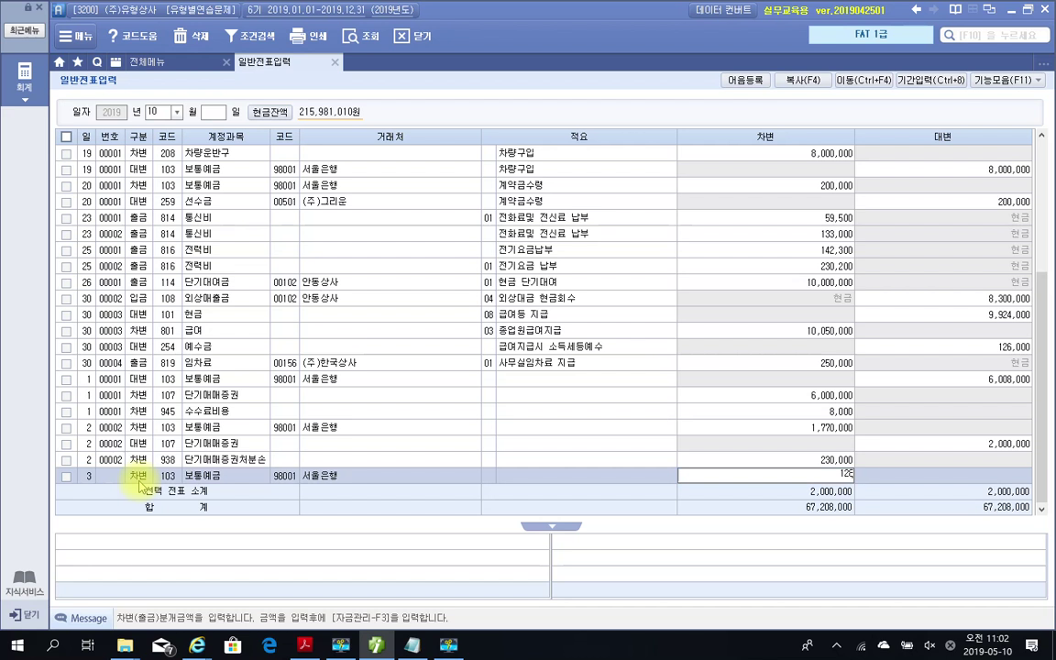
key(Return)
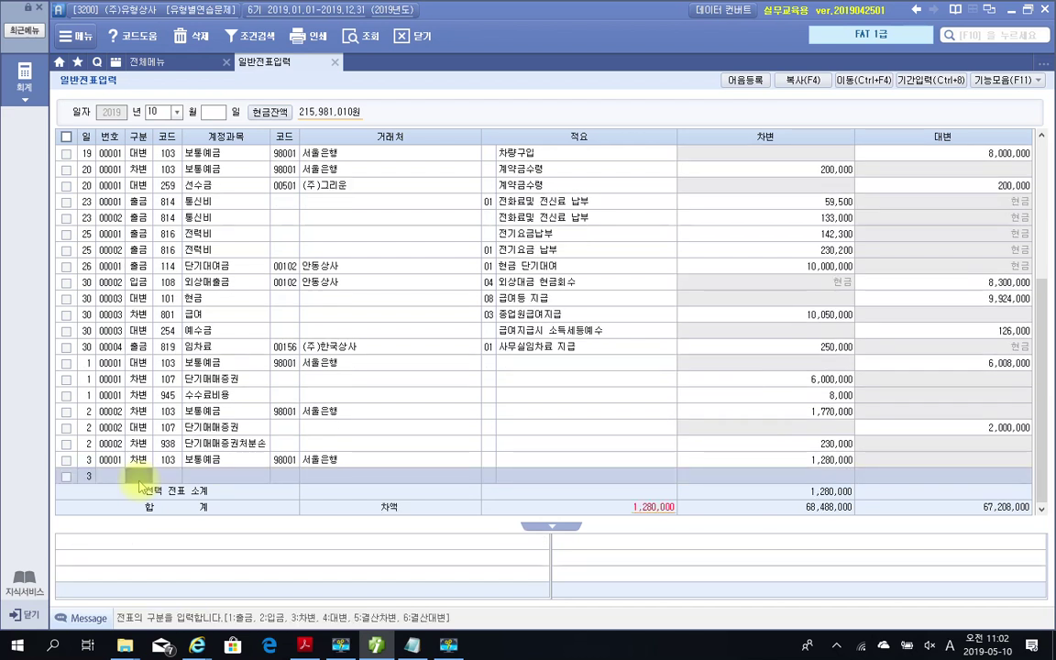
text(4)
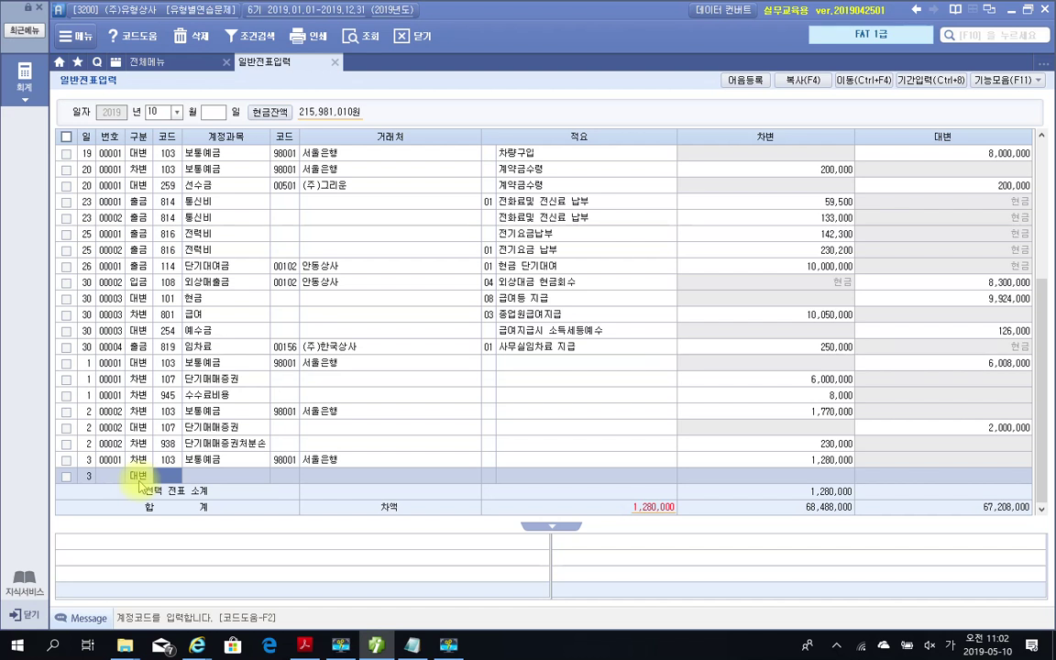
Step: Switch to the problem PDF in Acrobat Reader and highlight "총액 1,000,000원에" in the 10월 03일 transaction
click(305, 646)
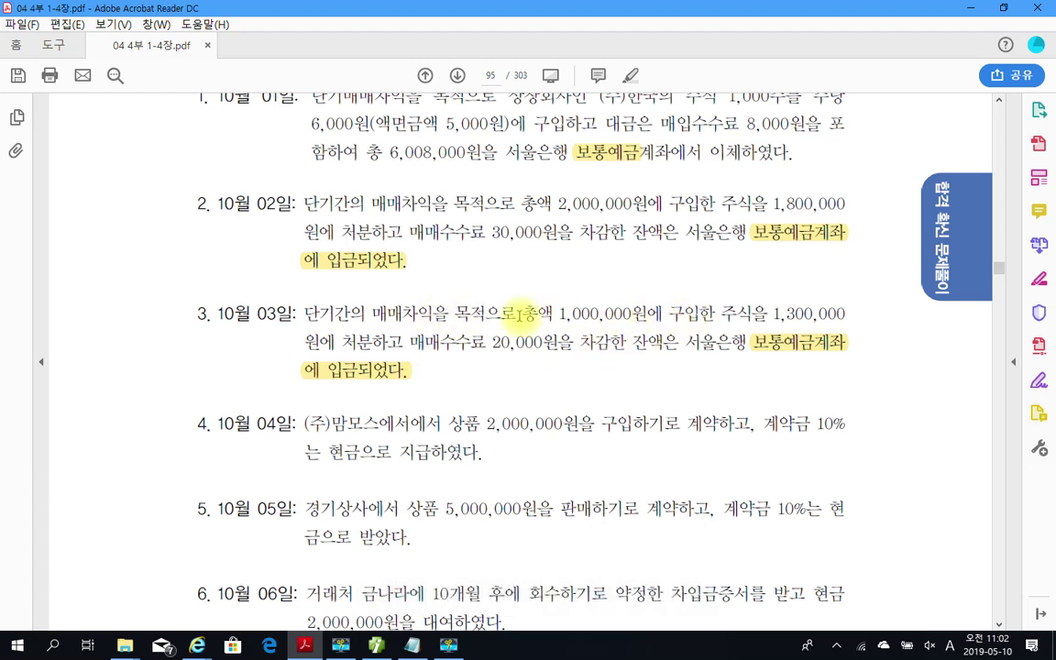
drag(520, 315, 660, 314)
right_click(618, 319)
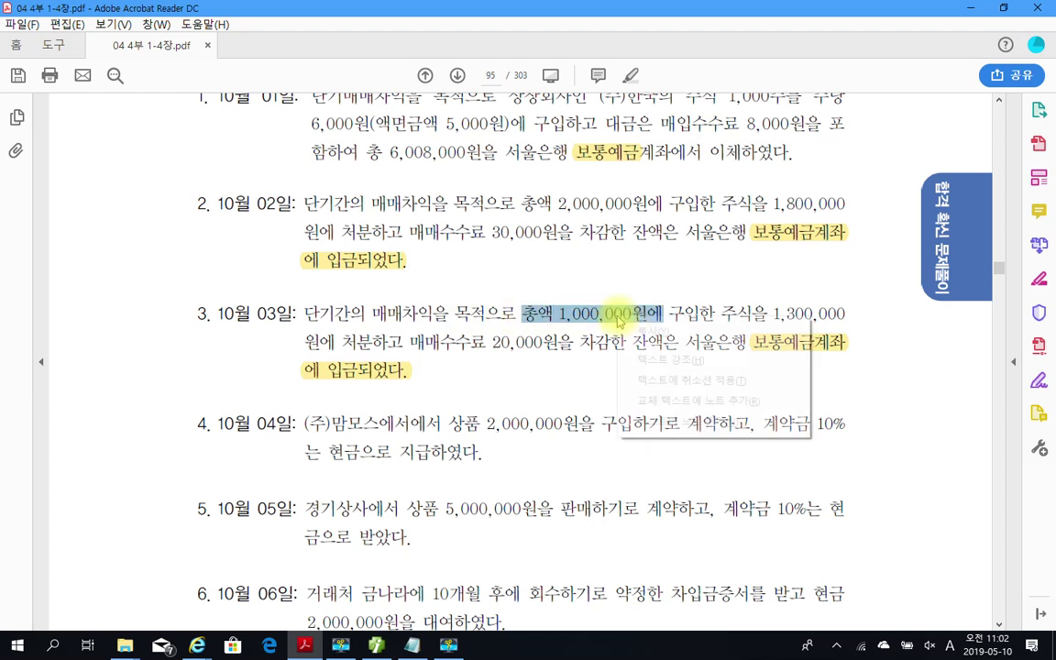
click(667, 360)
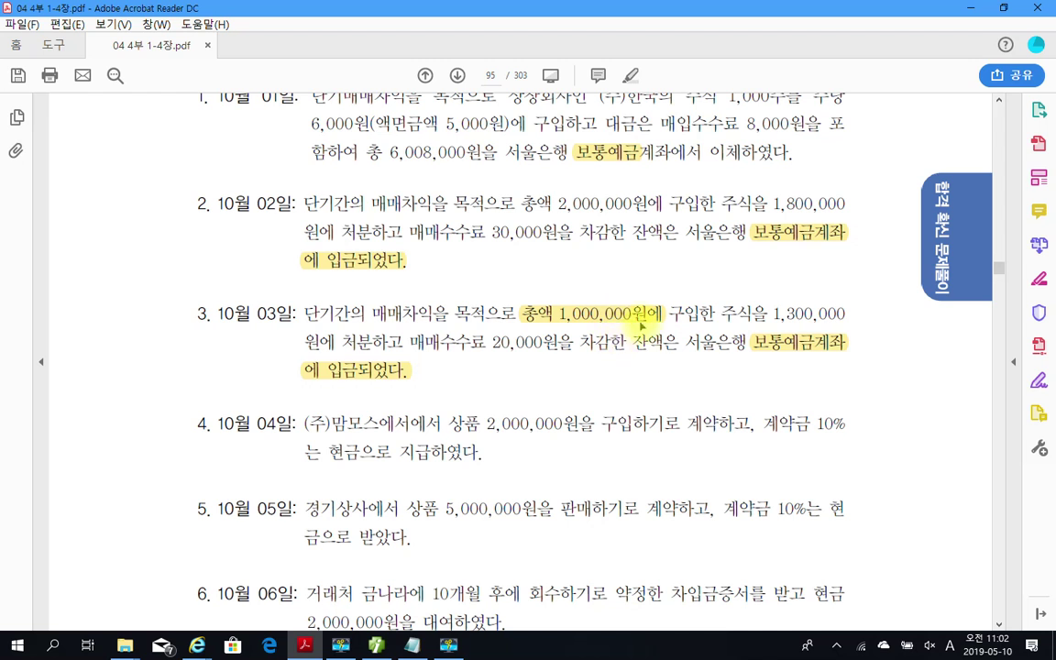
Step: Return to the voucher entry program and assign account 107 단기매매증권 to the day 3 대변 line by searching for 단기
click(376, 646)
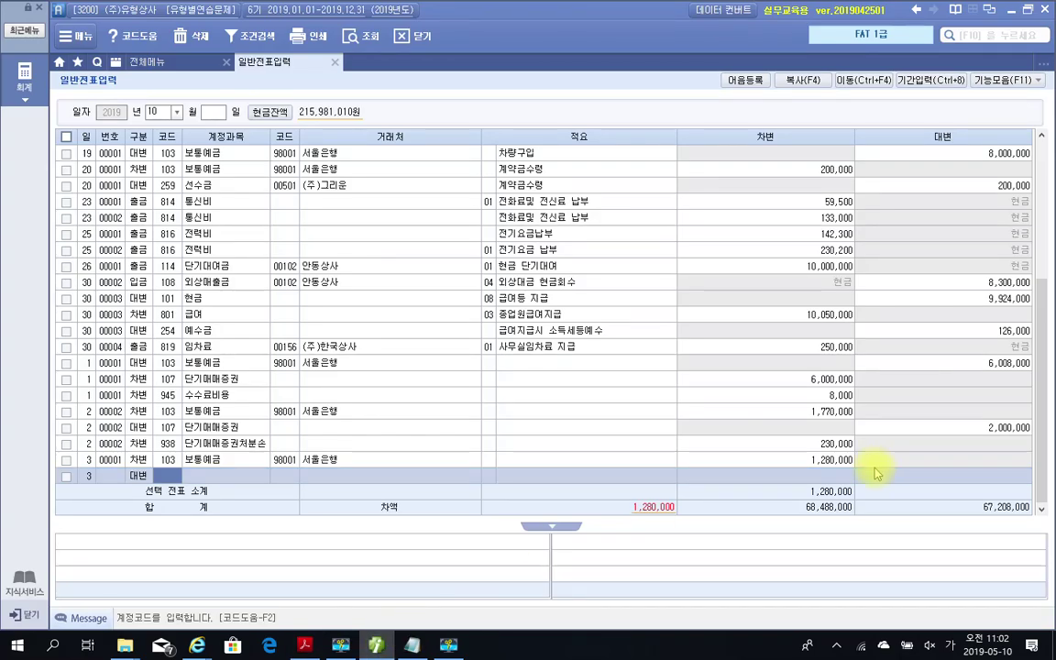
text(단기)
key(Return)
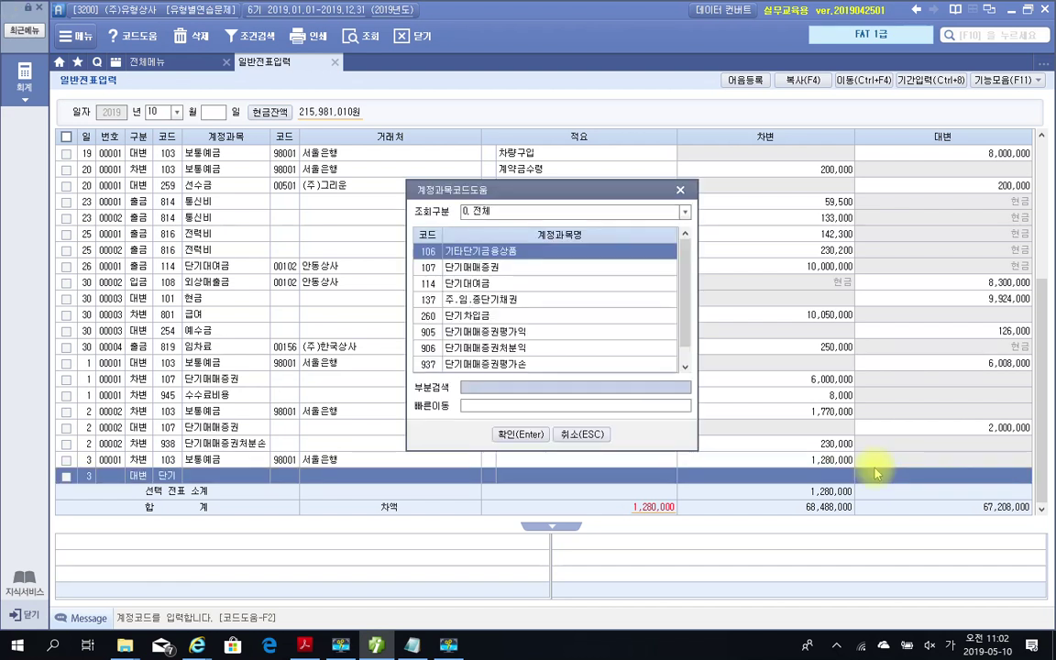
key(Down)
key(Return)
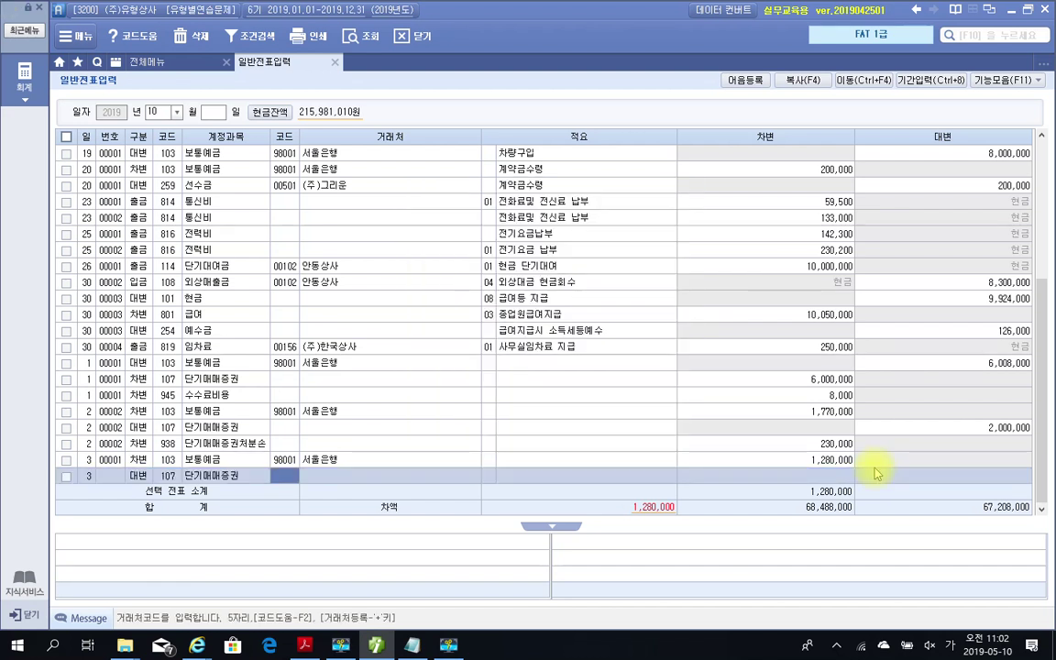
Step: Leave the partner and description of the day 3 단기매매증권 line empty and enter 1,000,000 as its 대변 amount
key(Return)
key(Return)
key(Return)
text(1000000)
key(Return)
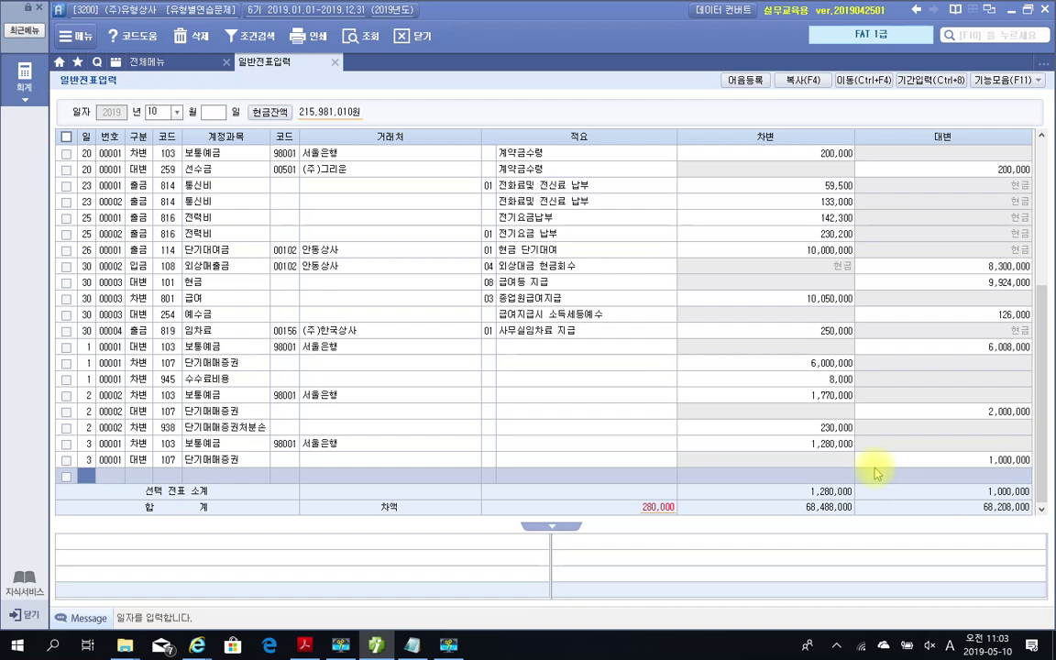
Step: Start another 대변 line for day 3 below the 단기매매증권 line
text(3)
key(Return)
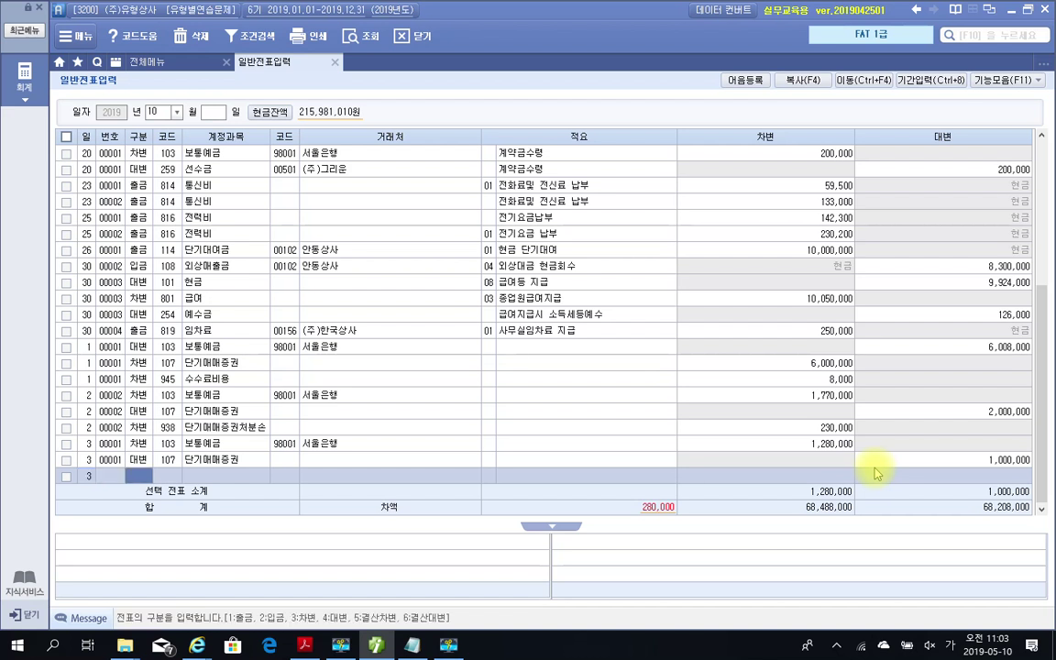
text(4)
key(Return)
Step: Search the account codes for 단기 and assign 906 단기매매증권처분익 to the new day 3 line
text(단기)
key(Return)
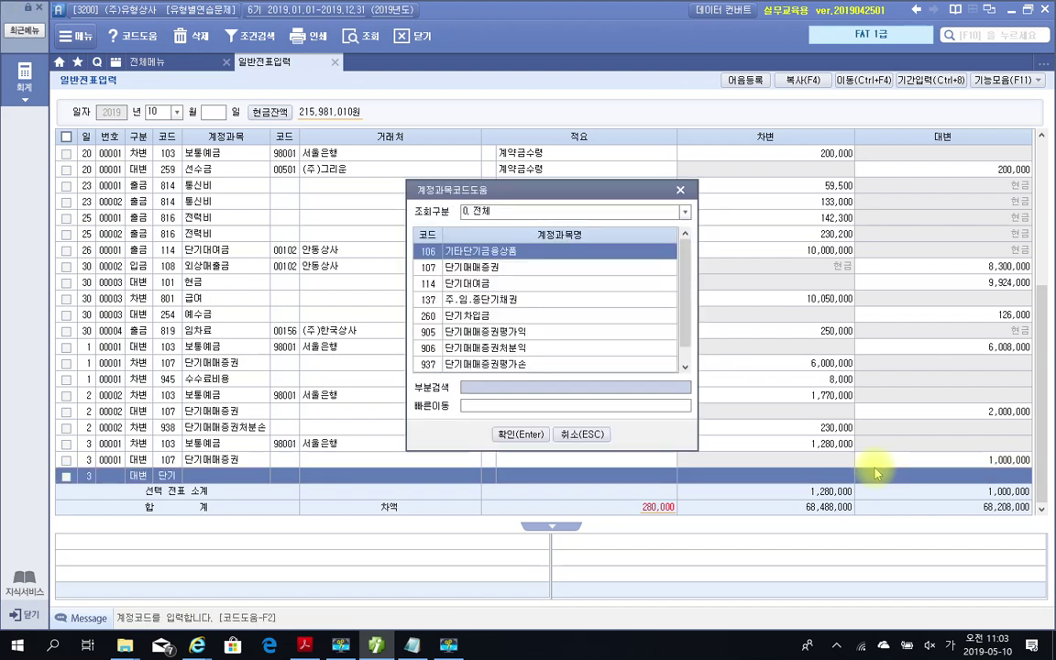
key(Down)
key(Down)
key(Down)
key(Down)
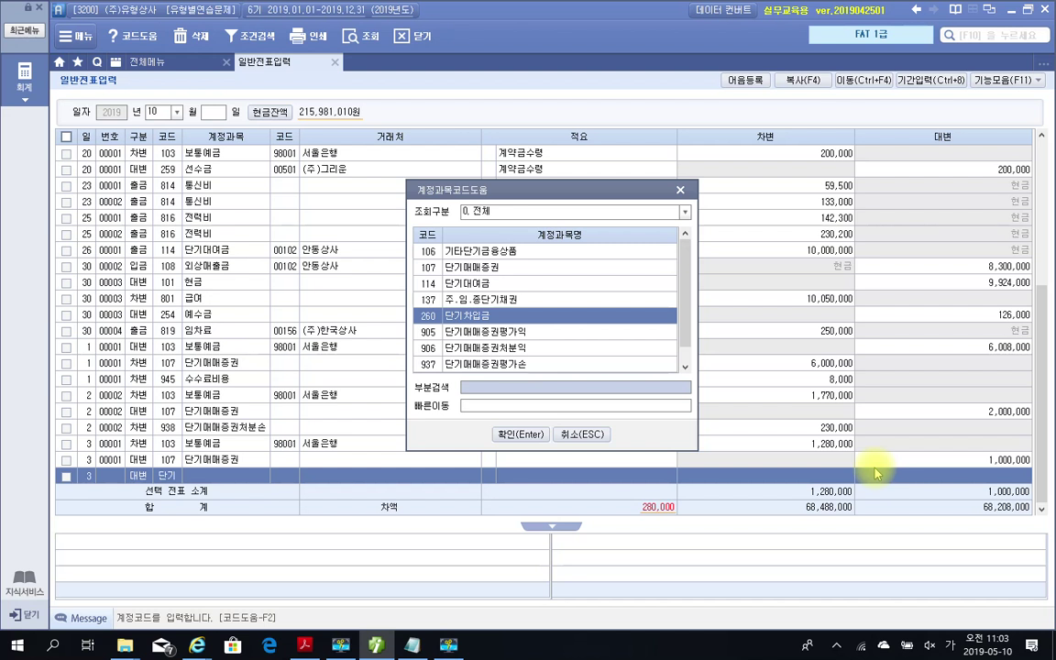
key(Down)
key(Down)
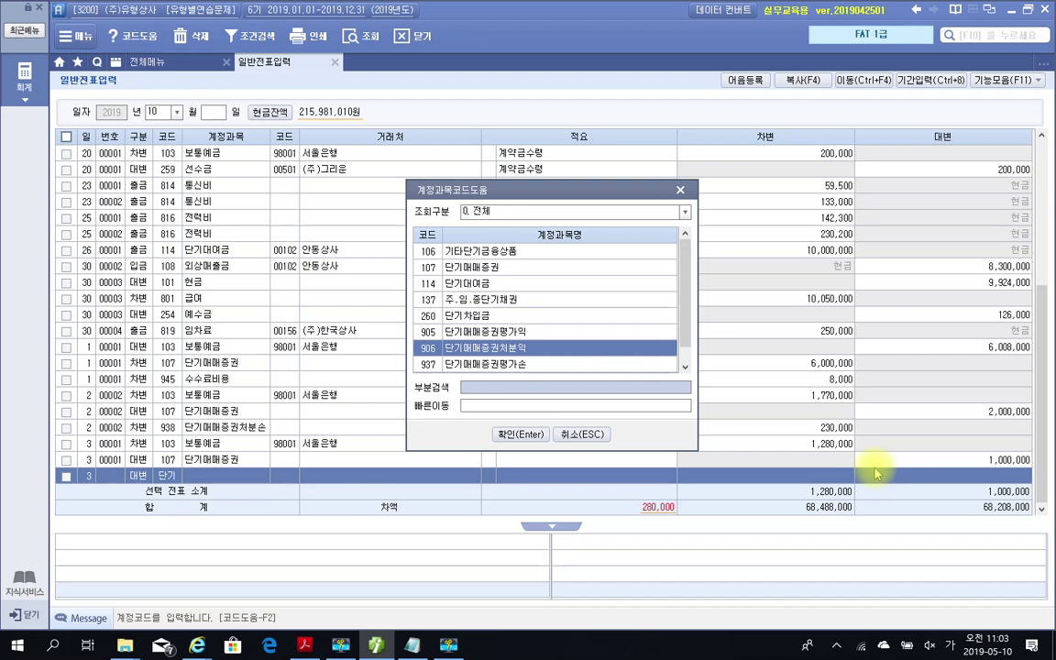
key(Return)
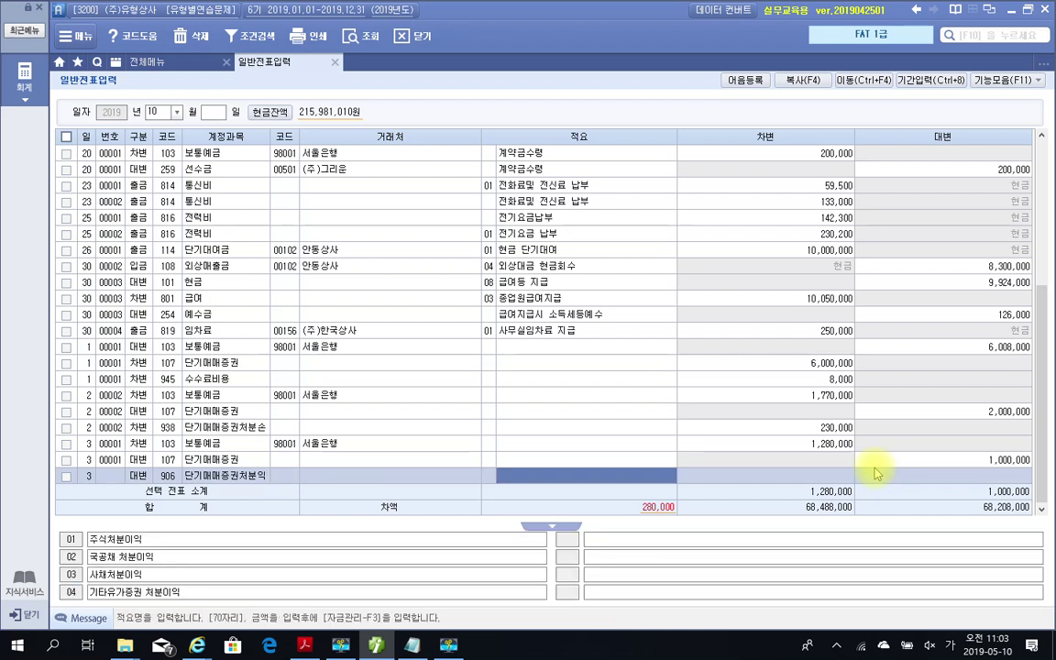
Step: Leave the description of the day 3 단기매매증권처분익 line empty and enter 280,000 as its 대변 amount
key(Return)
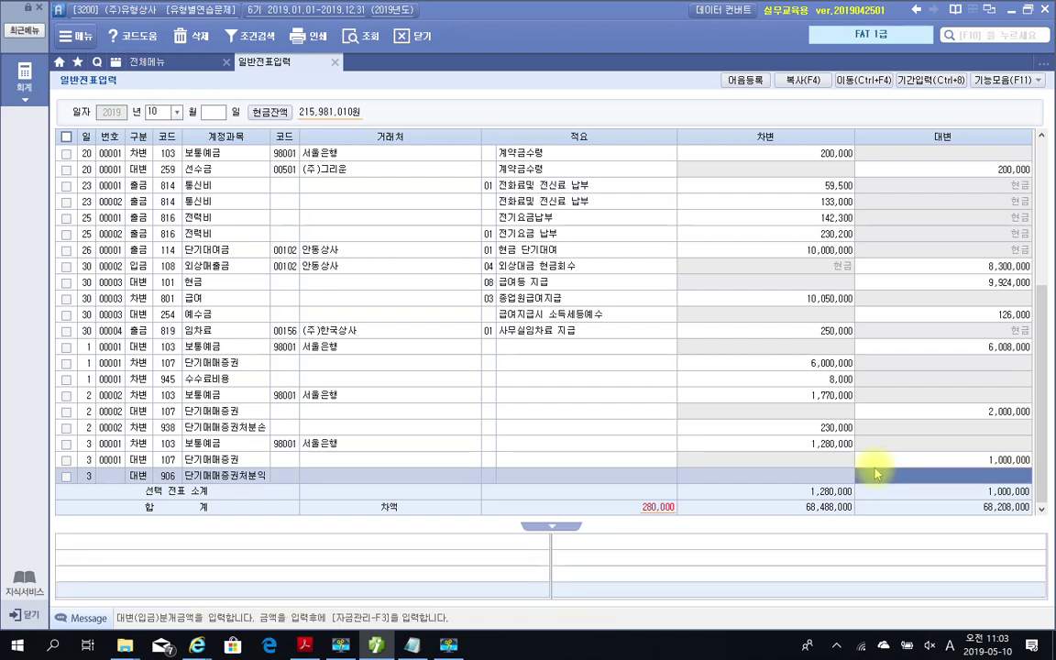
text(2800000)
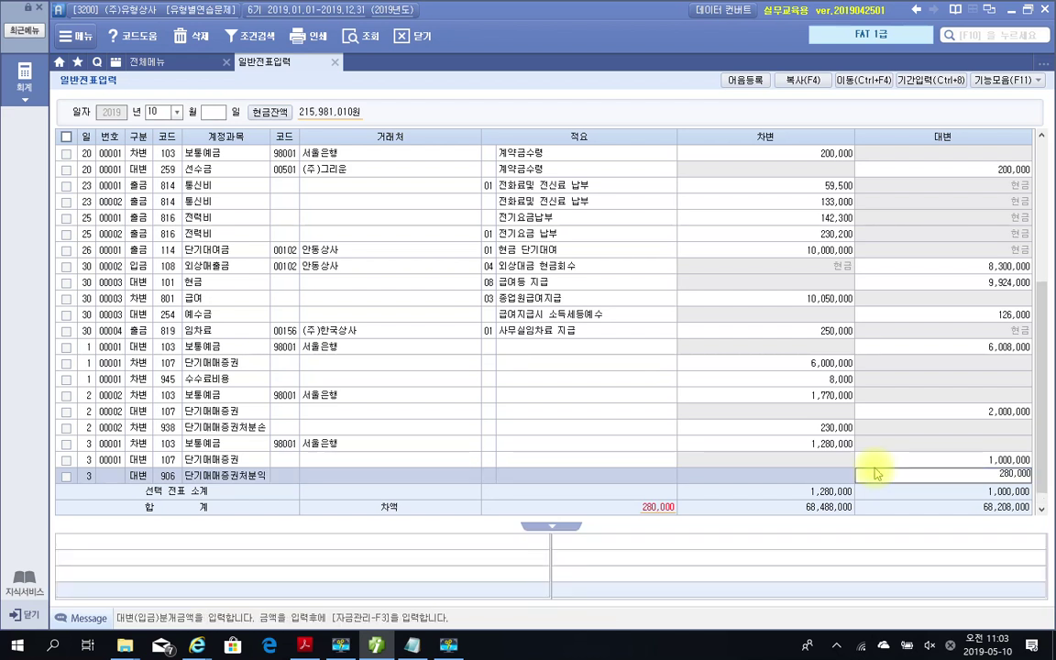
key(Return)
click(789, 430)
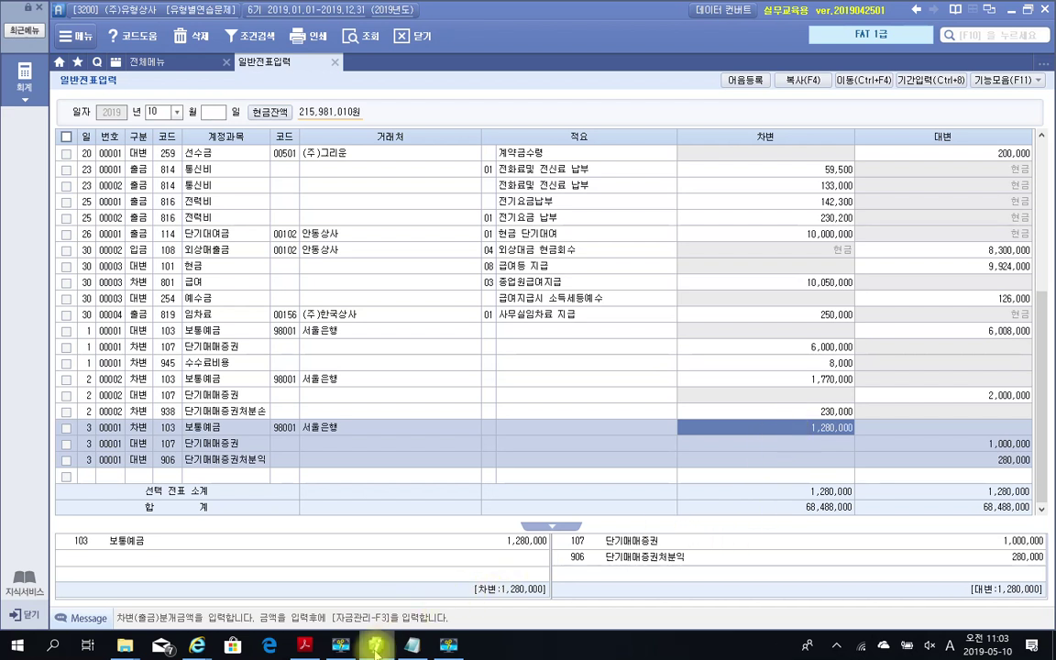
Step: Compare the cost, sale price and fee of the October 3 transaction in the practice PDF with the day 3 disposal gain line in the voucher program
mouse_move(376, 654)
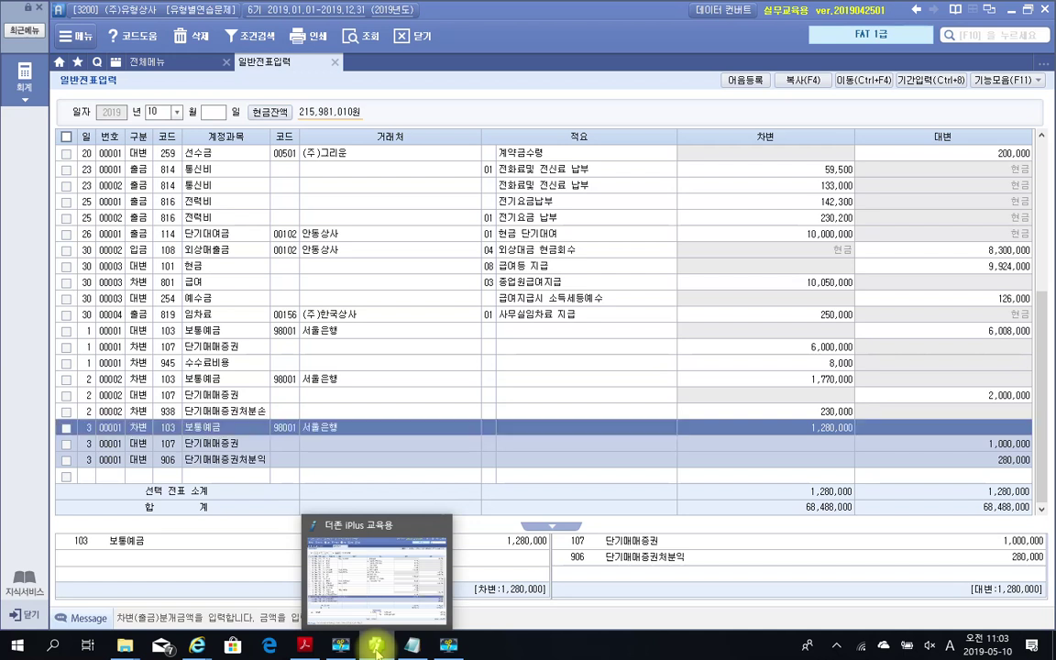
click(376, 647)
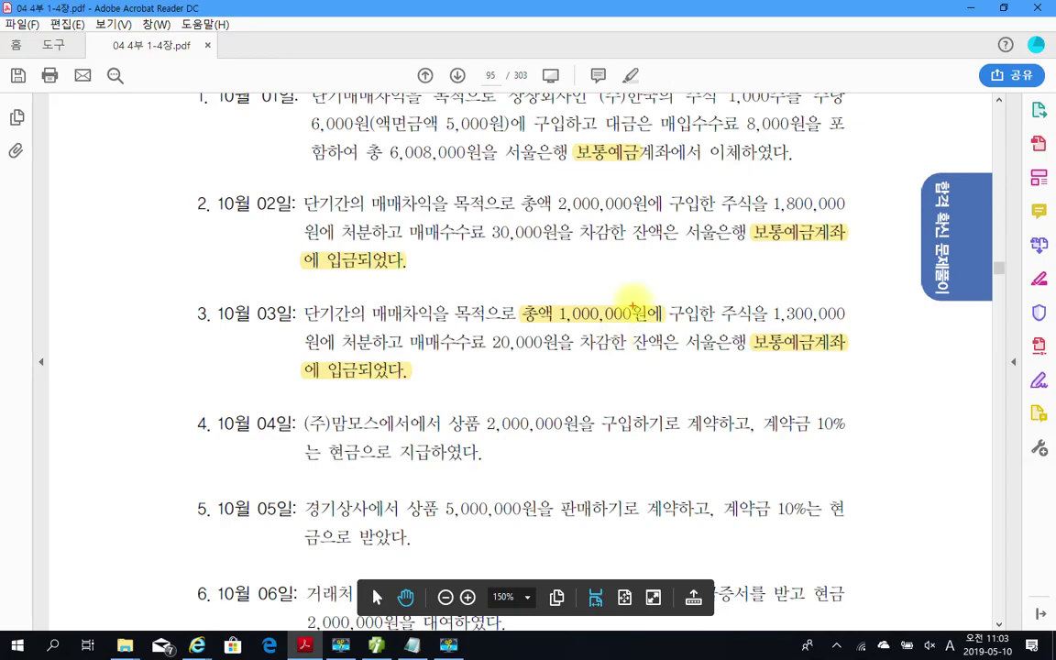
drag(601, 296, 619, 316)
mouse_move(846, 307)
mouse_down()
mouse_move(759, 317)
mouse_move(854, 294)
mouse_move(848, 315)
mouse_up()
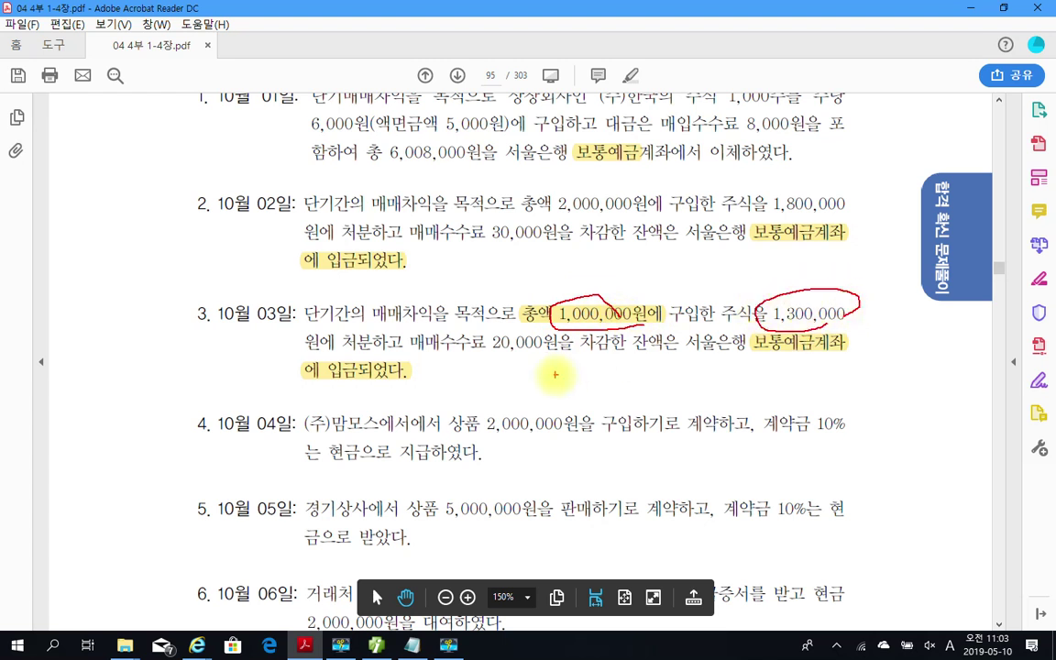
drag(488, 357, 544, 357)
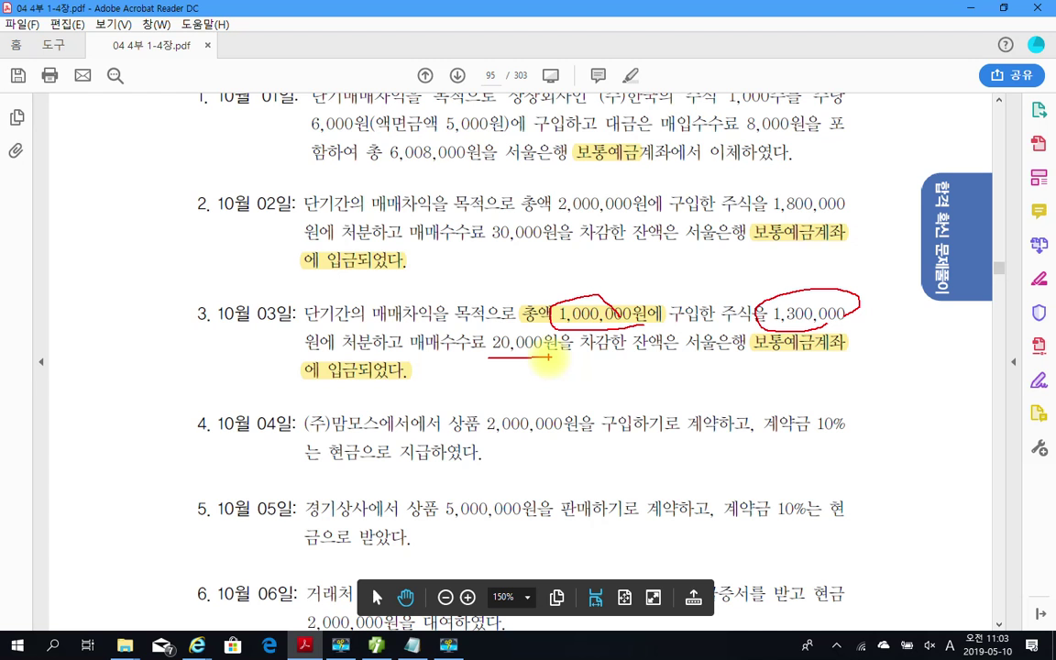
key(Escape)
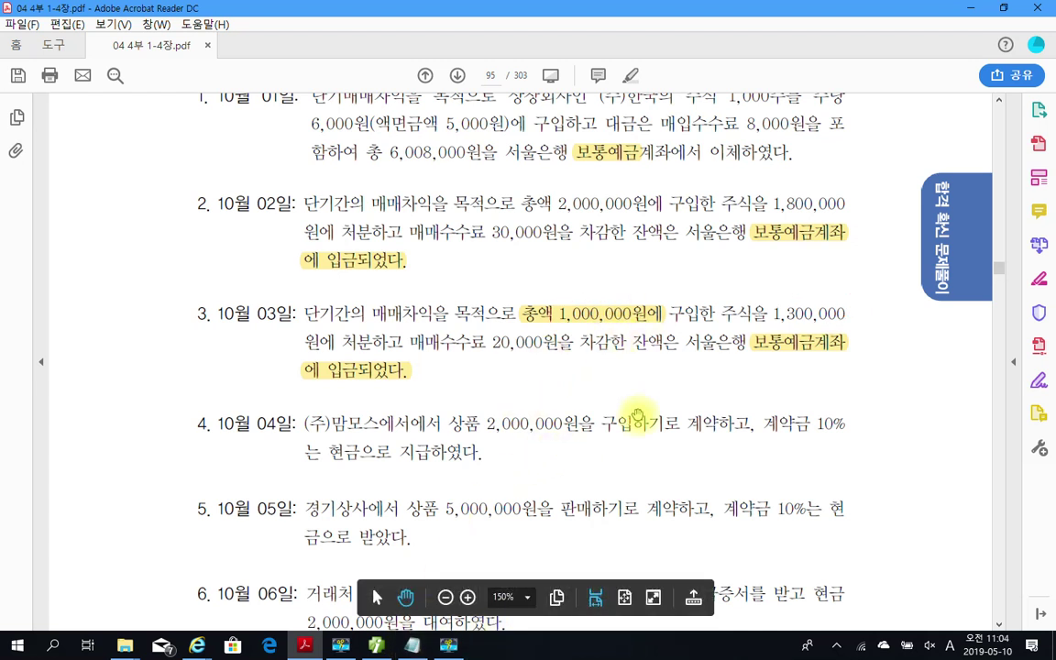
click(376, 646)
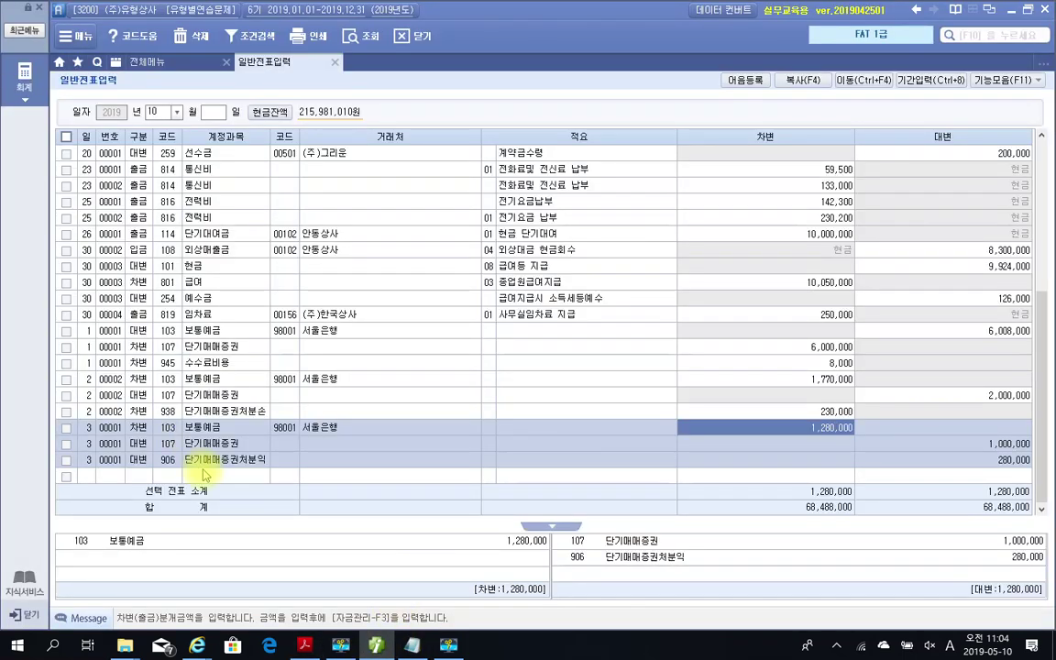
click(944, 467)
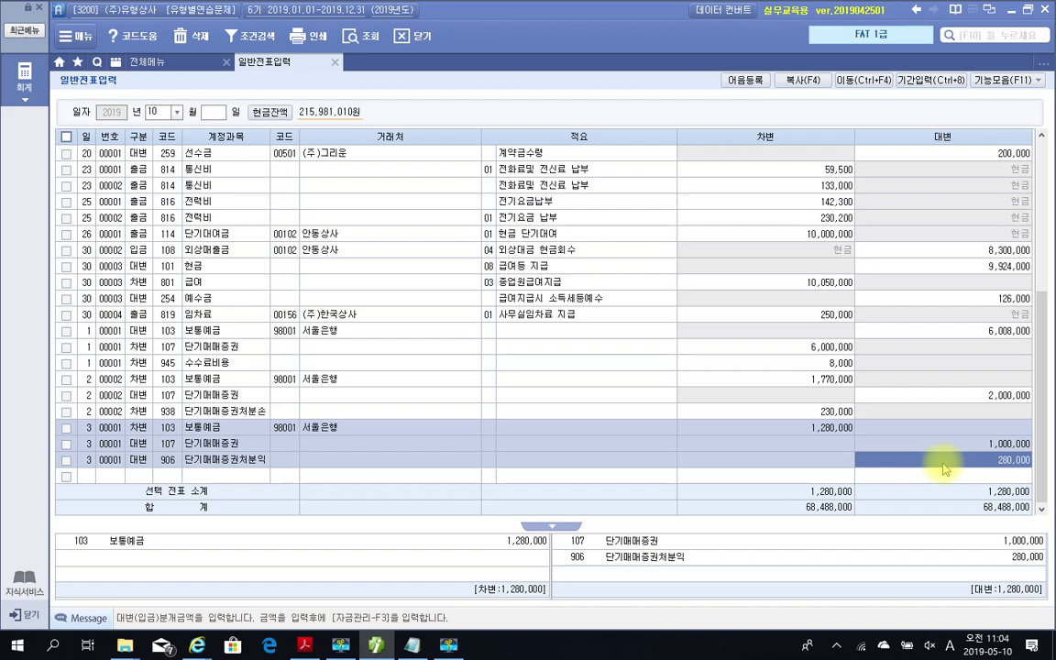
Step: Check the October 4 transaction in the practice PDF and start a 출금 line for day 4 in the voucher program
click(90, 476)
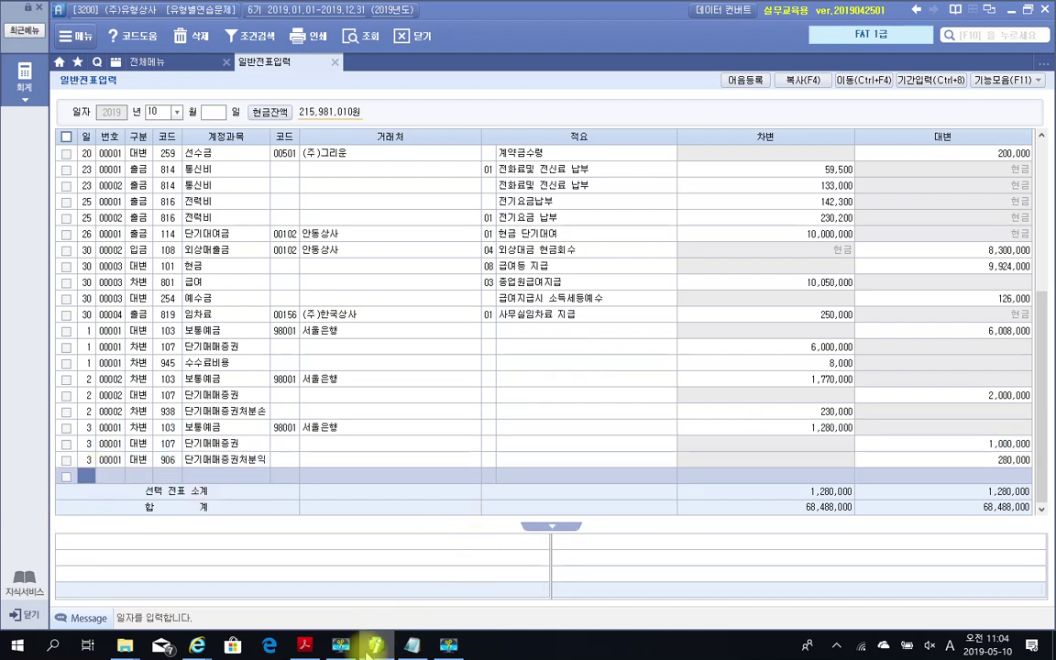
click(305, 645)
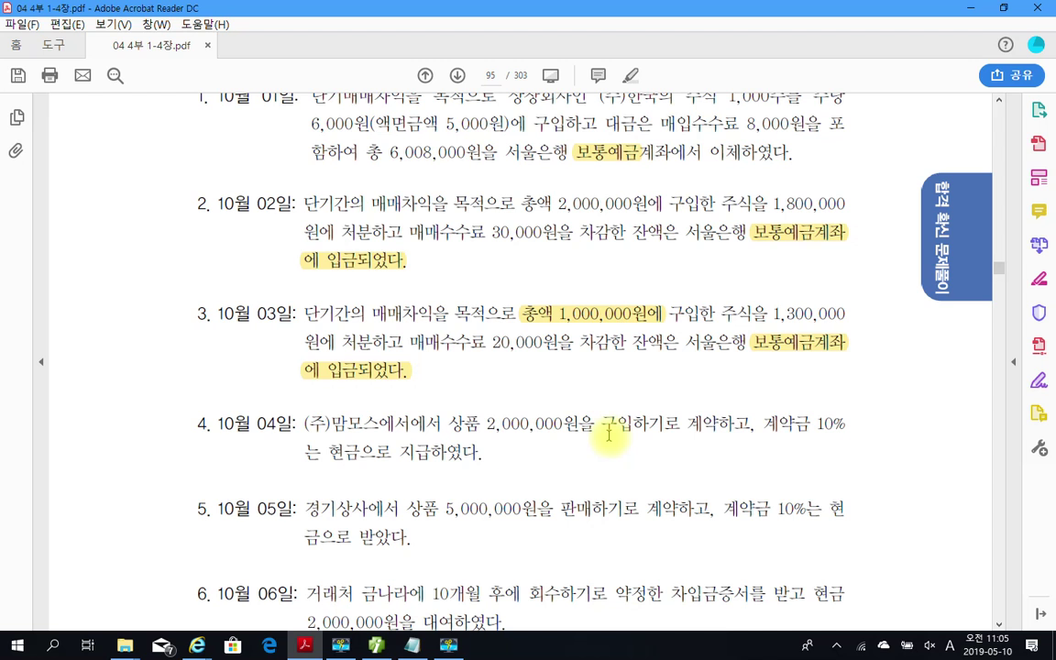
click(371, 646)
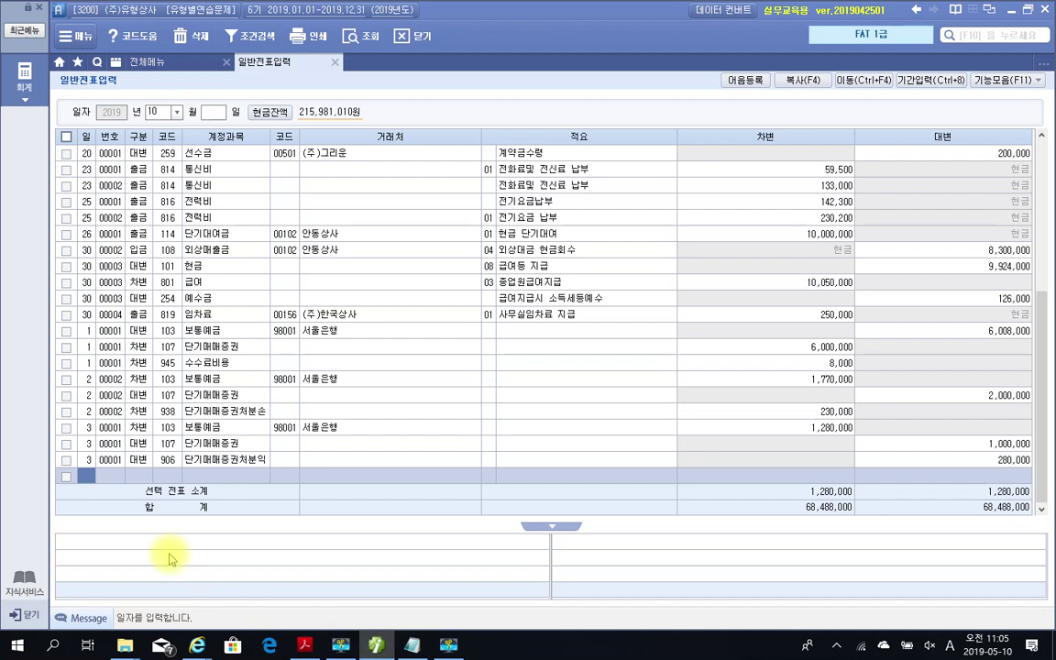
text(4)
key(Return)
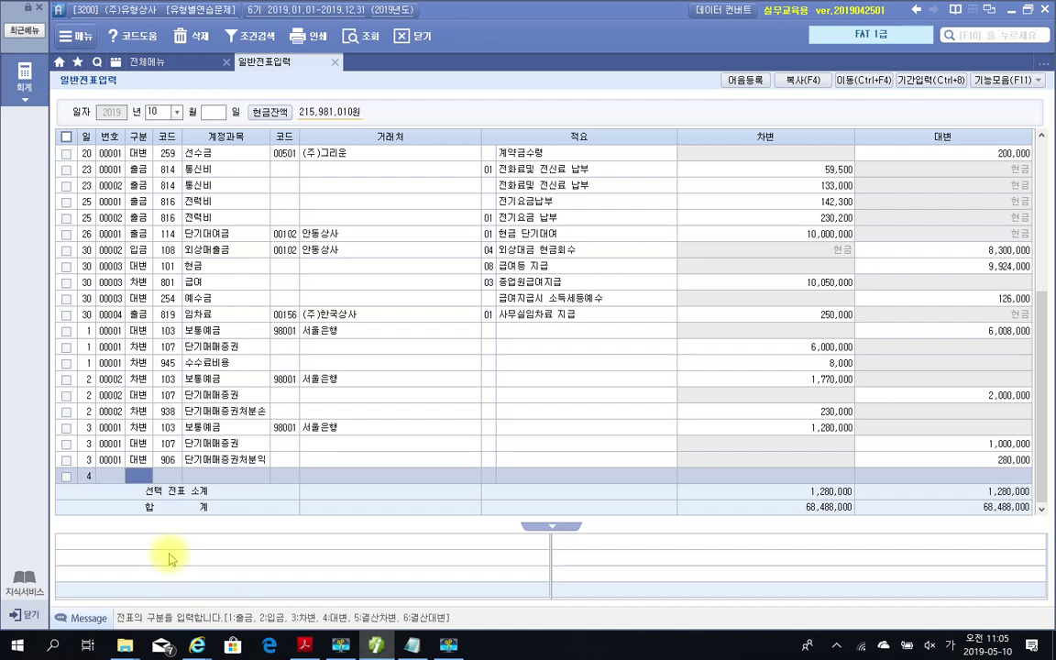
text(1)
key(Return)
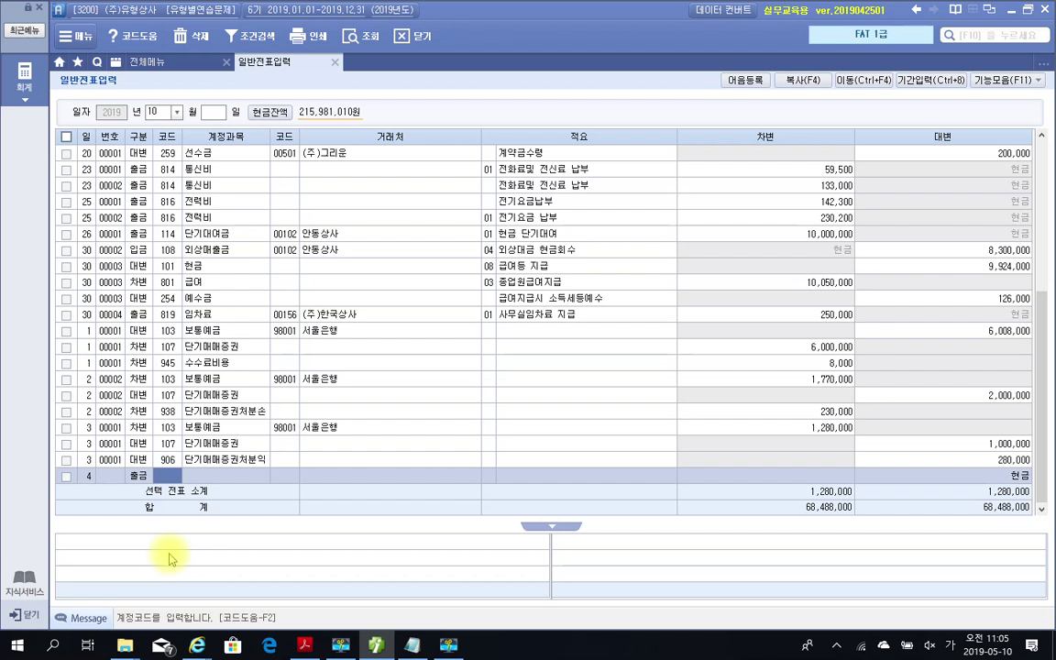
Step: Search the account codes for 선급 and assign 131 선급금 to the day 4 line
text(선급)
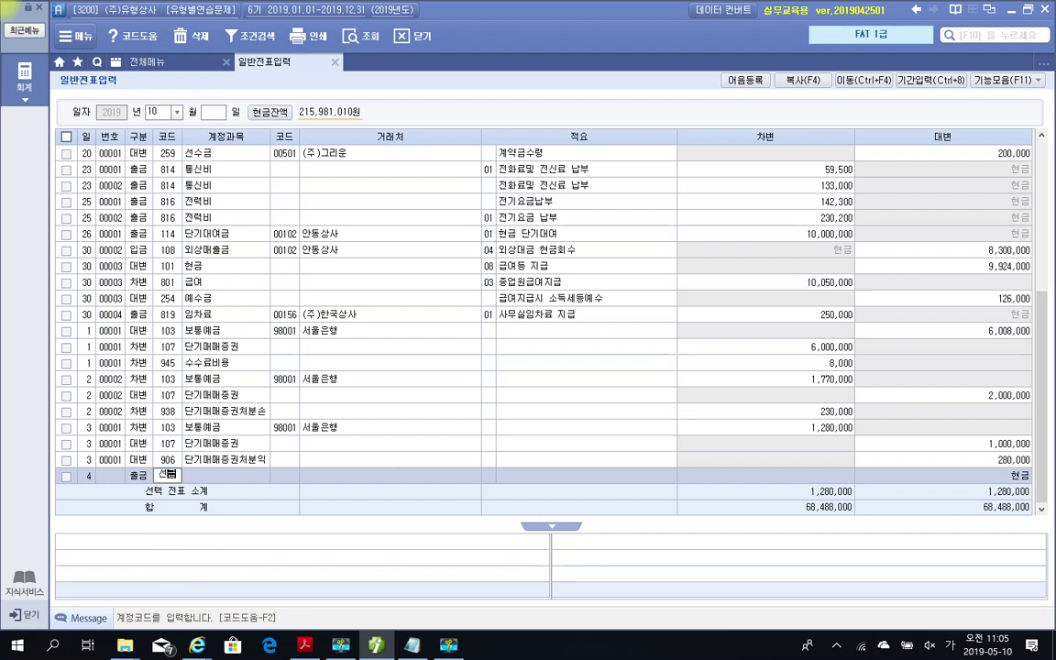
key(Return)
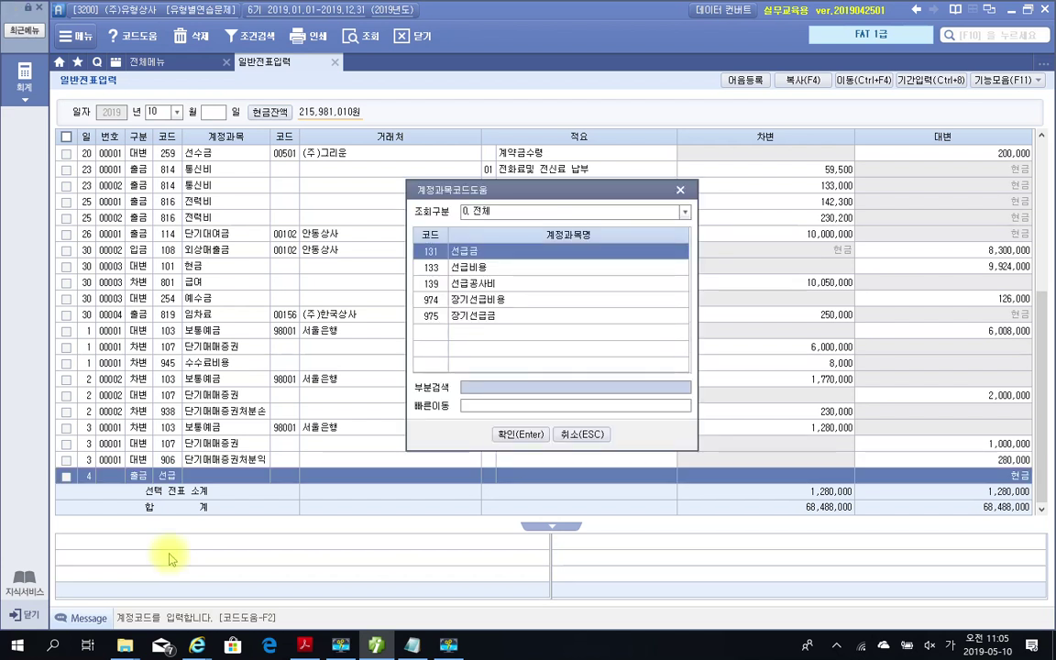
key(Return)
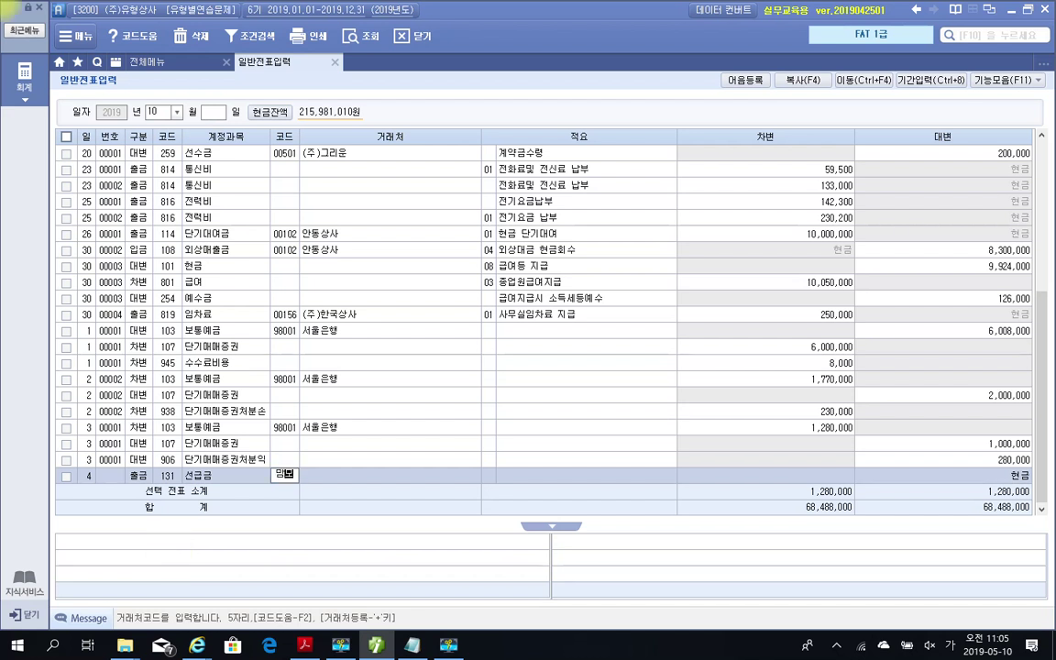
Step: Set (주)맘모스 as the day 4 line's partner, leave the description empty and enter 200,000 as the 차변 amount
text(01121)
key(Return)
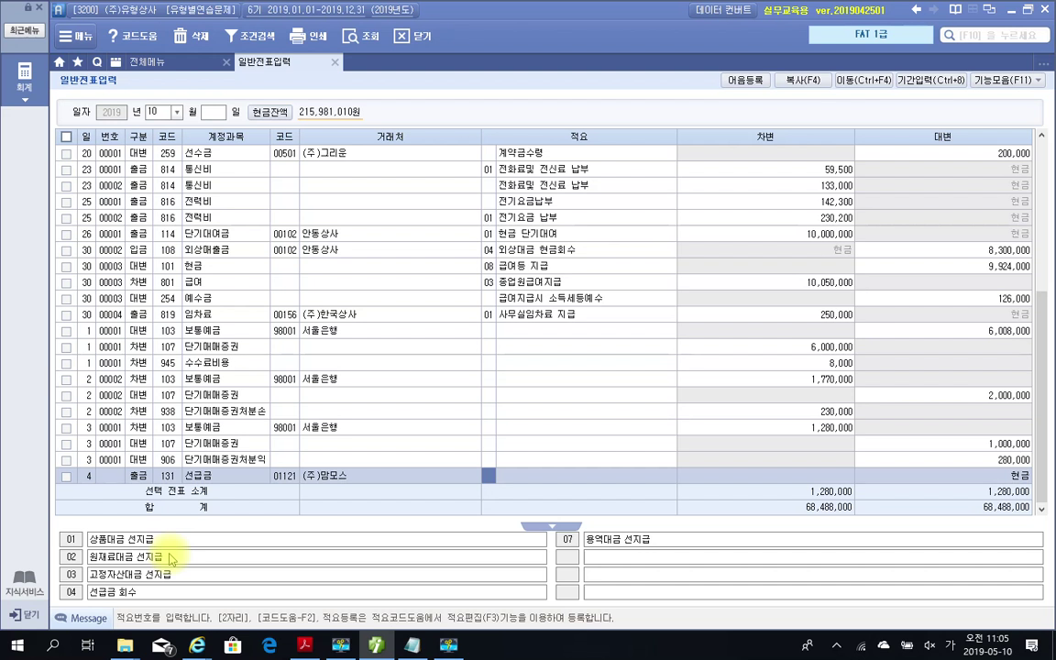
key(Return)
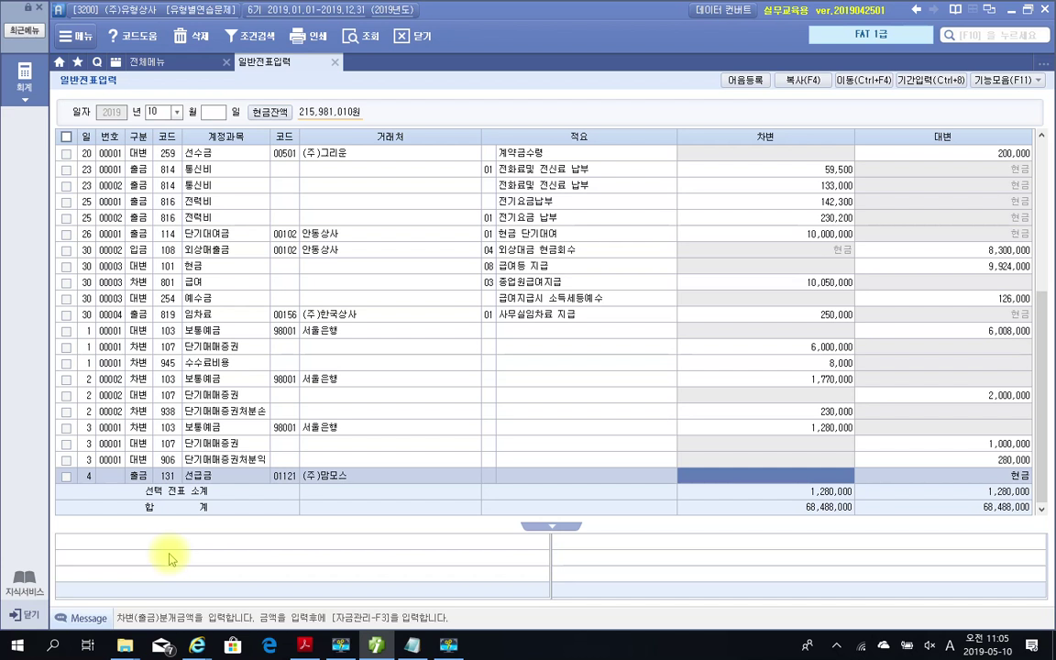
text(2000000)
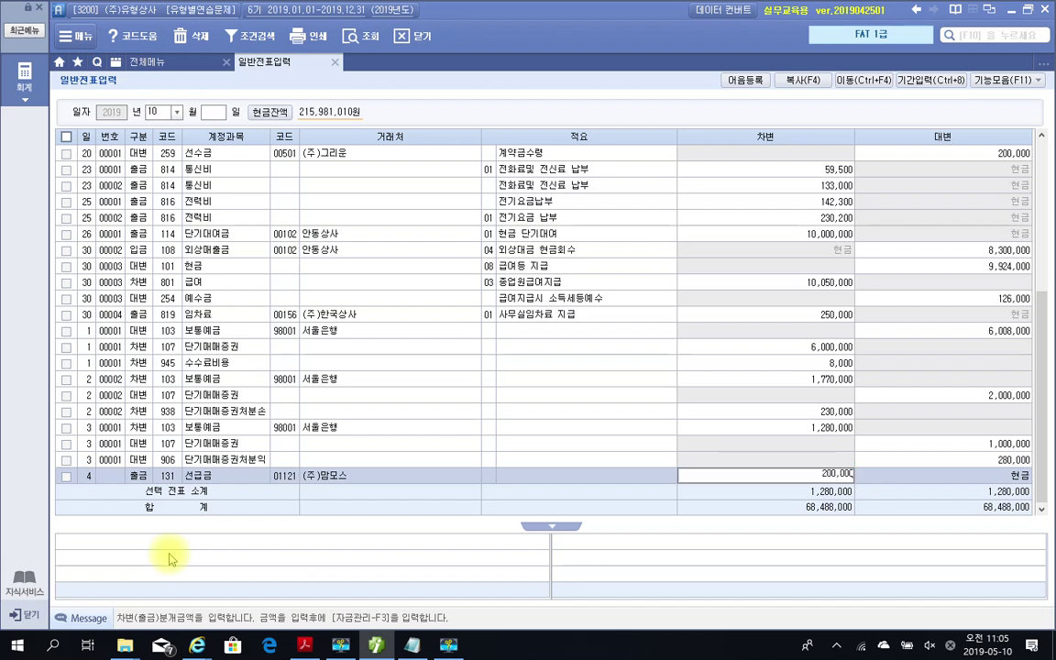
key(Return)
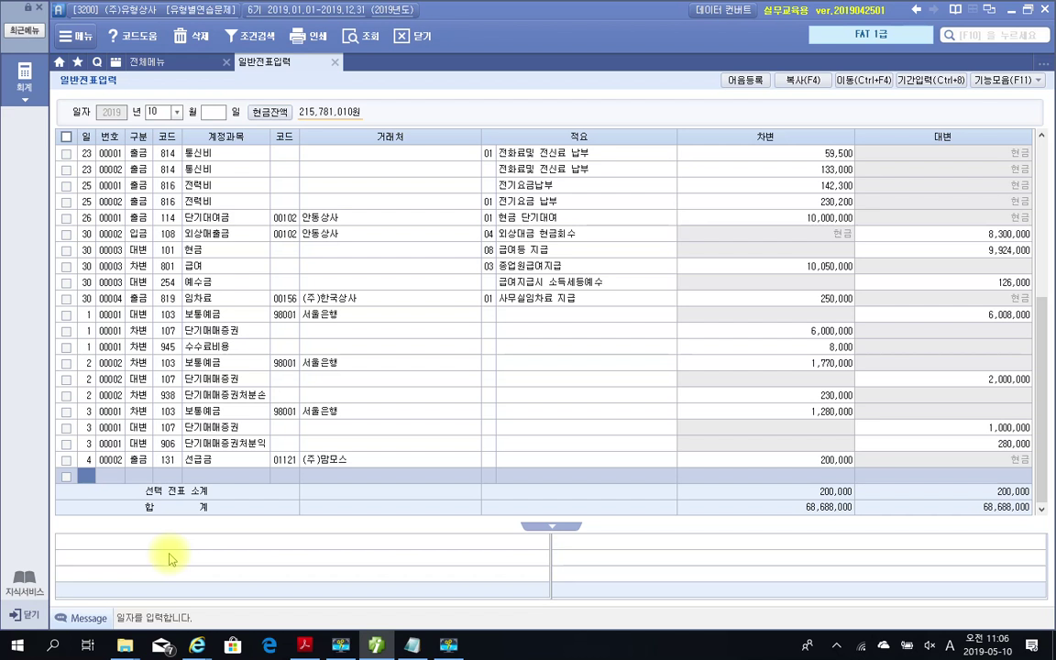
Step: Start a 입금 line for day 5 and assign account 259 선수금 by searching for 선수
text(5)
key(Return)
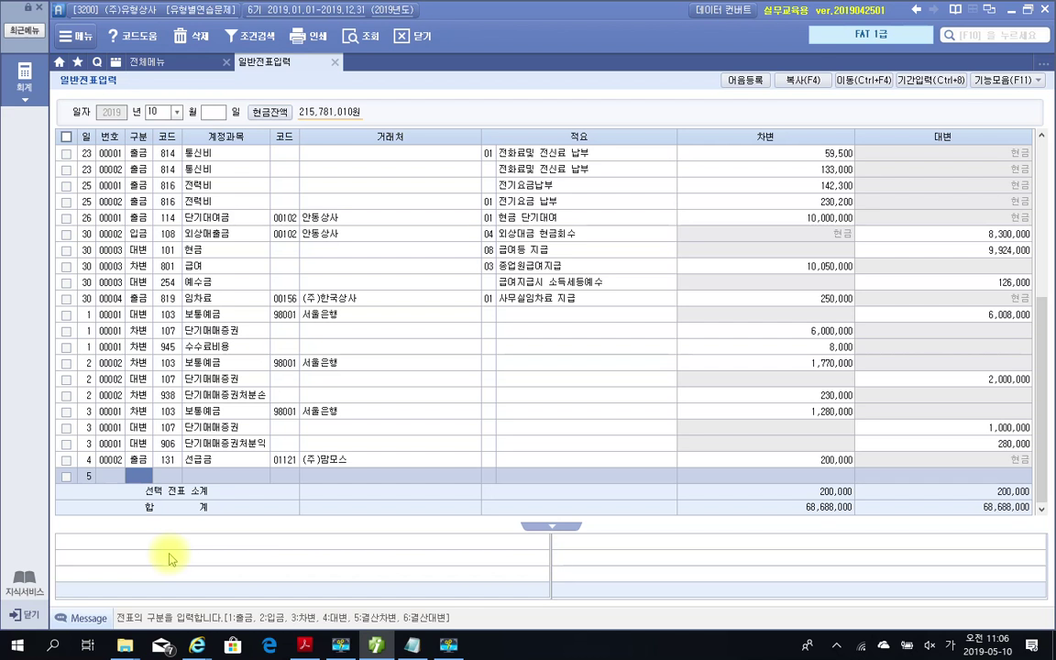
text(2)
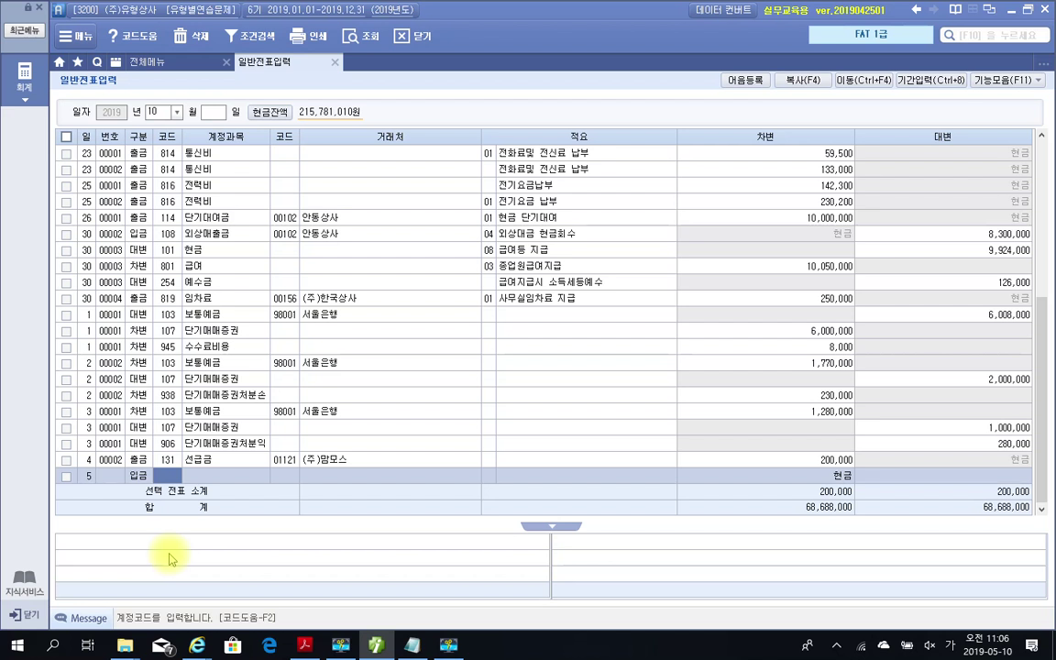
text(선수)
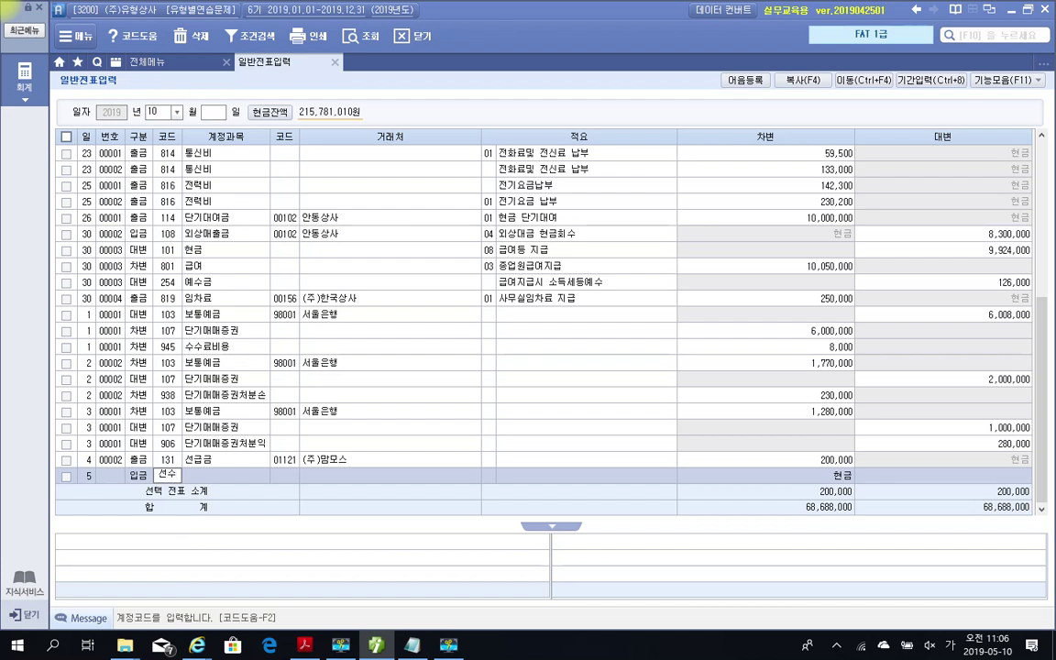
key(Return)
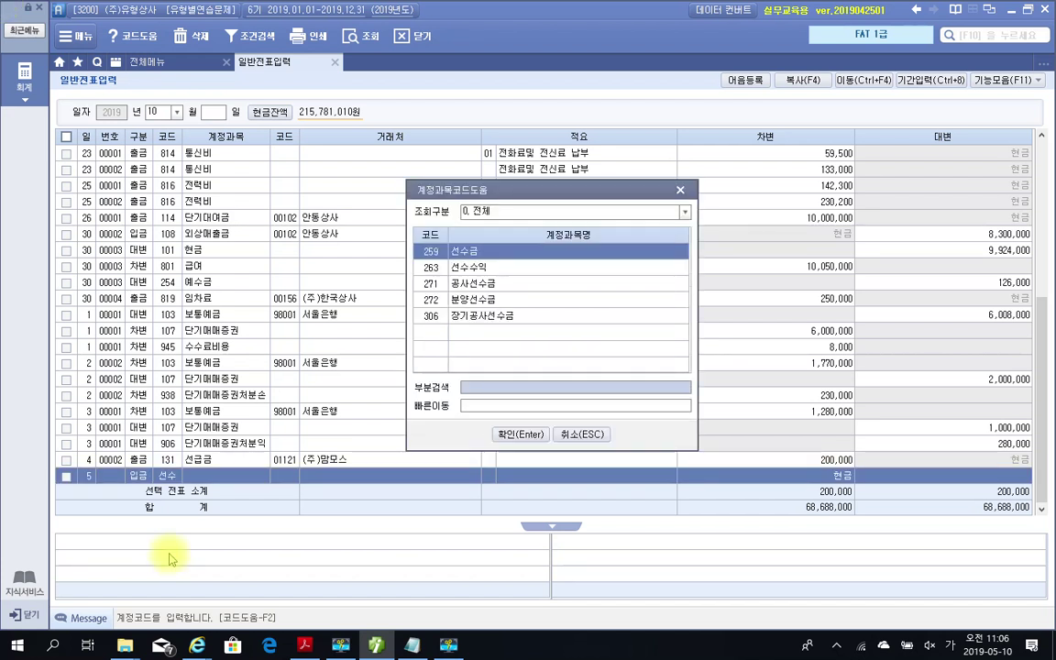
key(Return)
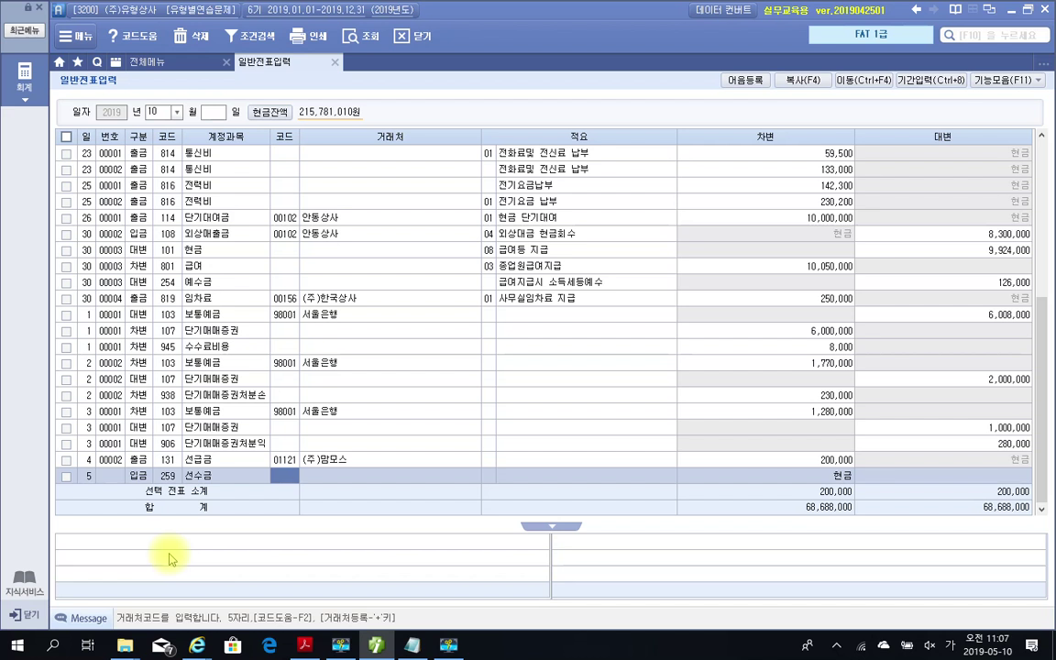
Step: Set 경기상사 as the day 5 line's partner by searching for 경기, leave the description empty and enter 500,000 as the 대변 amount
text(경기)
key(Return)
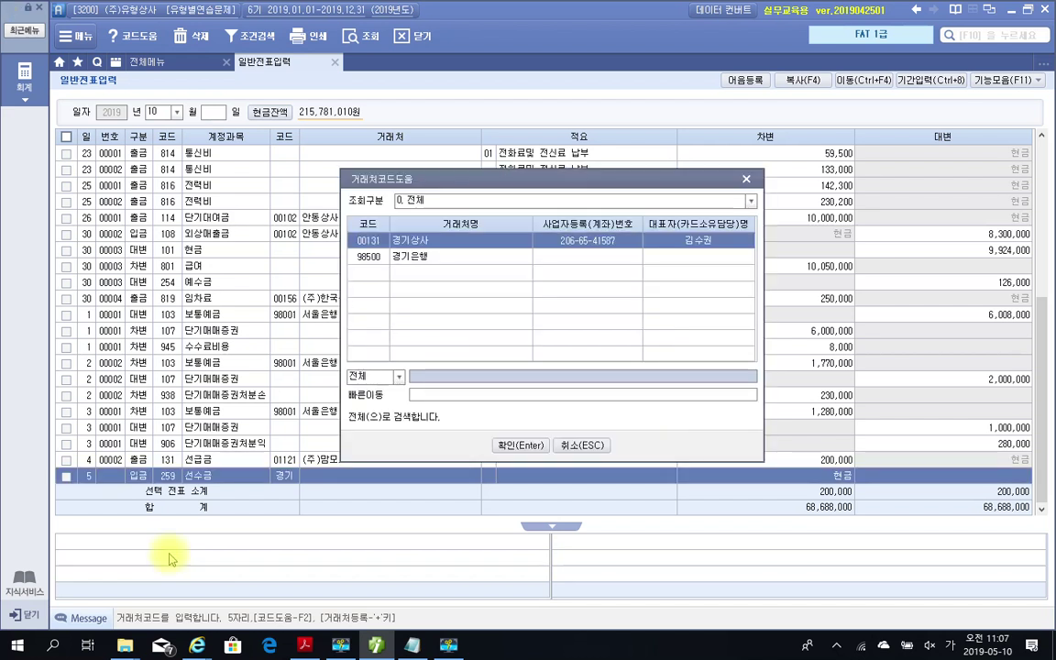
key(Return)
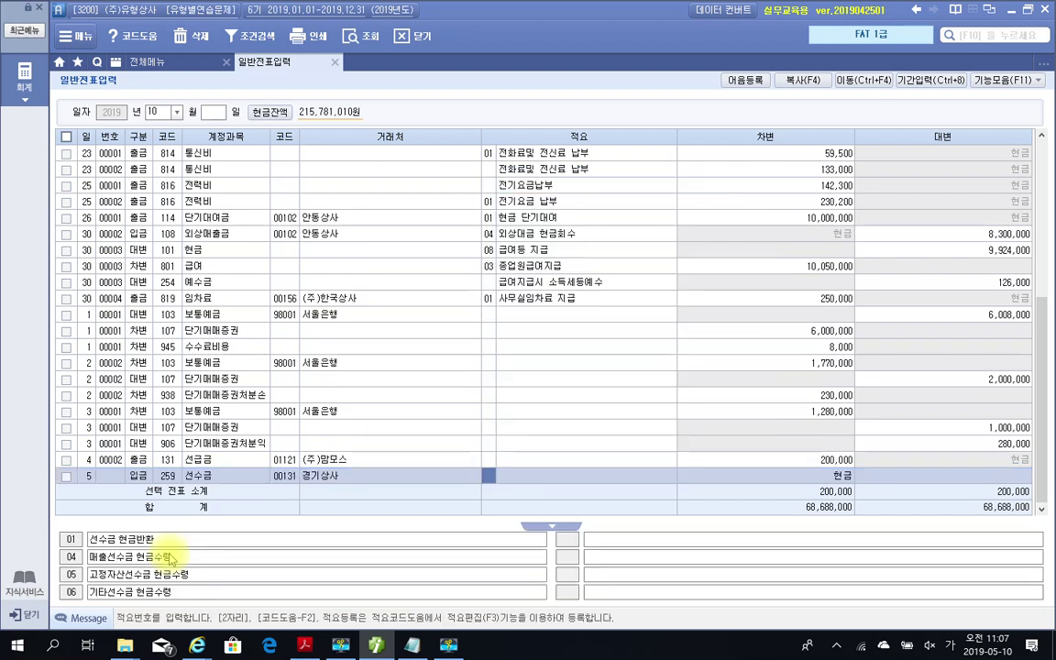
key(Return)
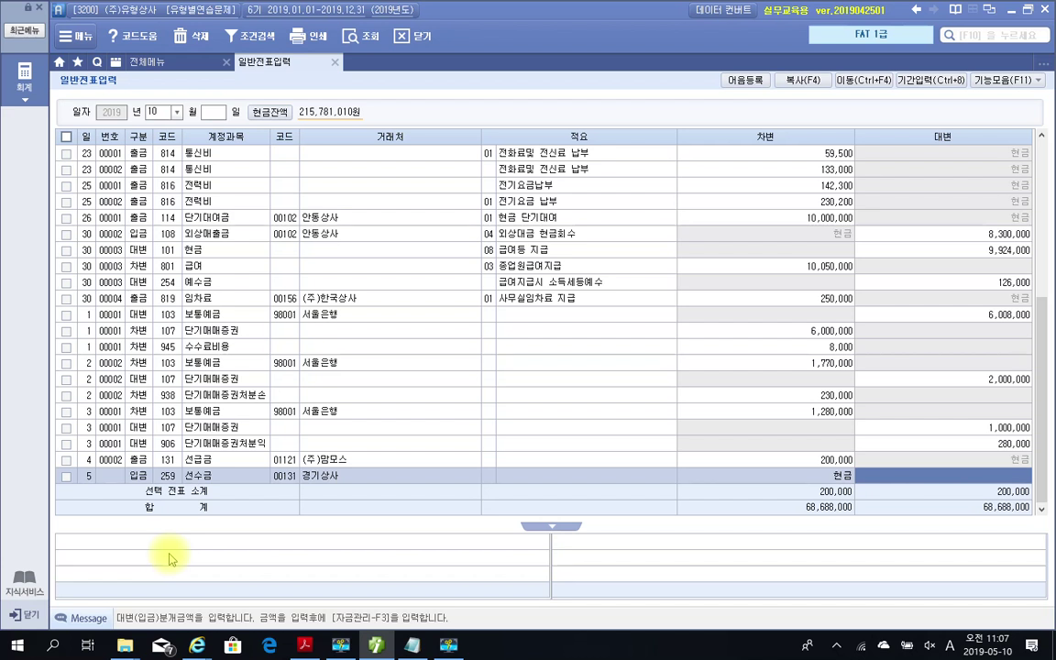
text(500)
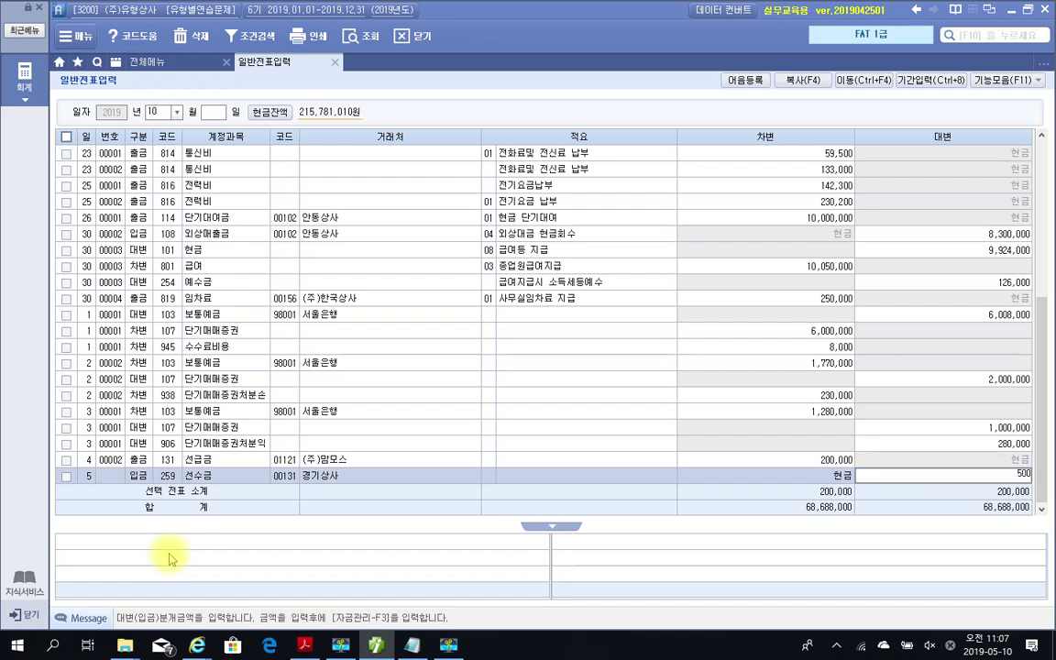
text(,000)
key(Return)
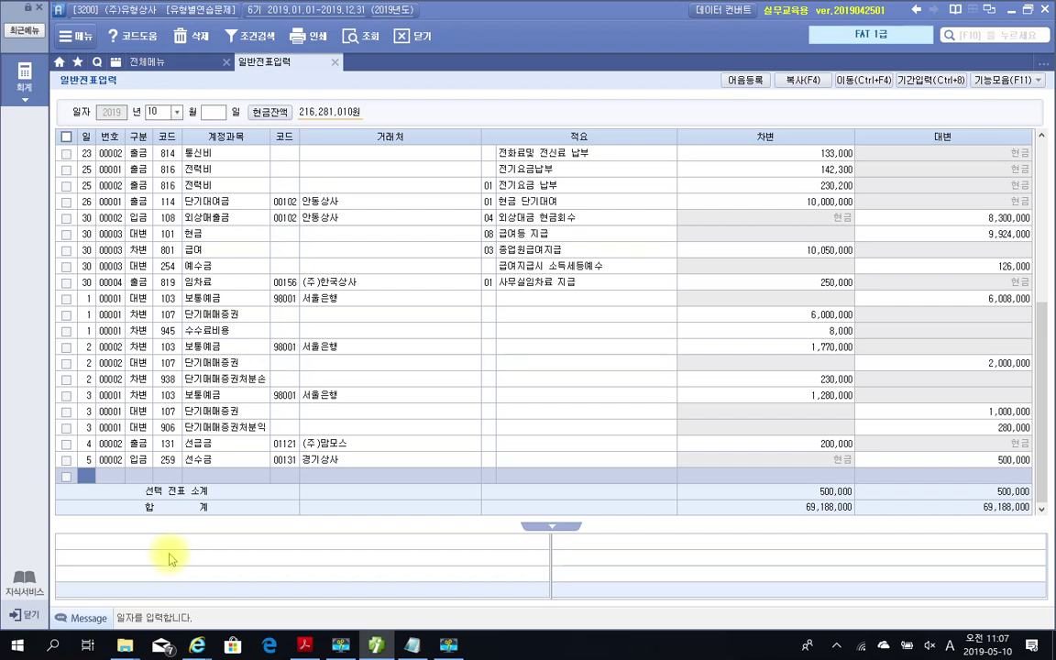
Step: Start a 차변 line for day 6 and assign account 114 단기대여금 by searching the account codes for 단기
text(6)
key(Return)
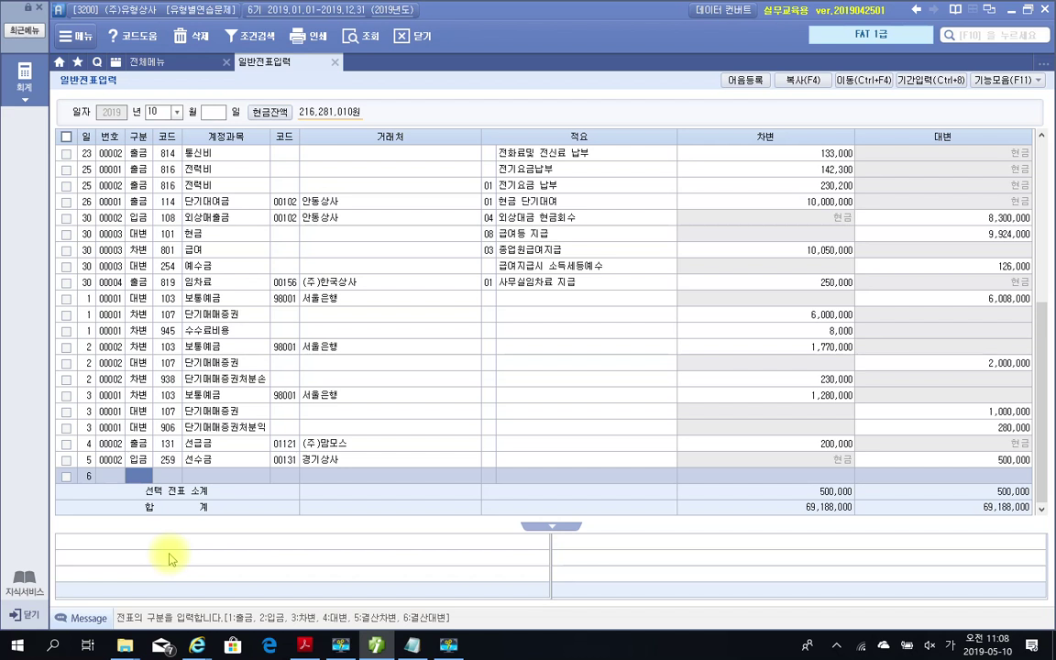
key(3)
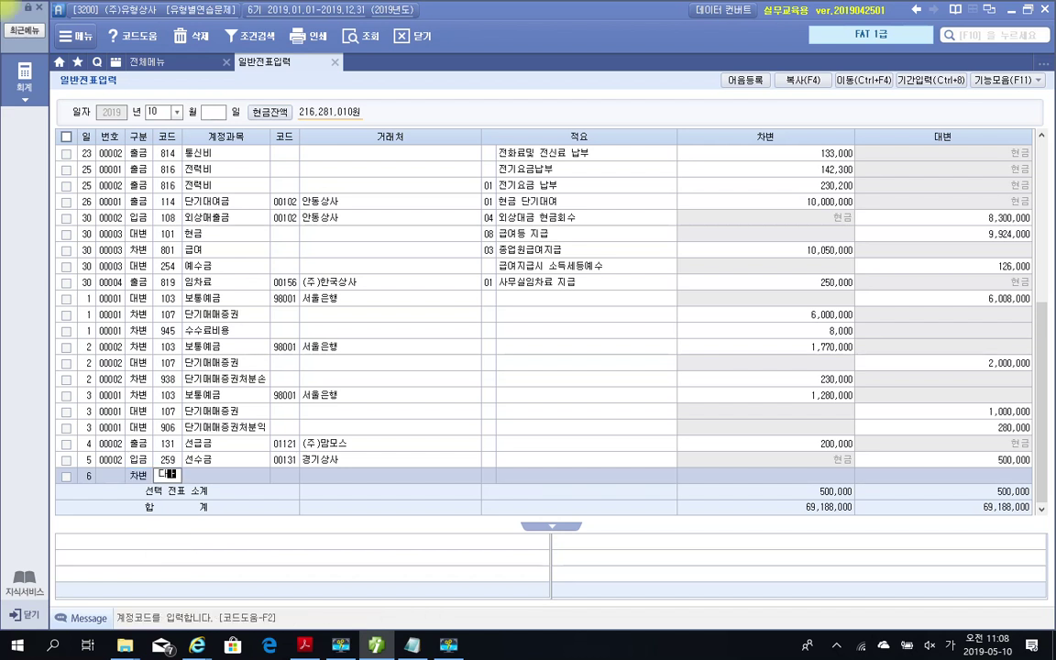
text(단기)
key(Return)
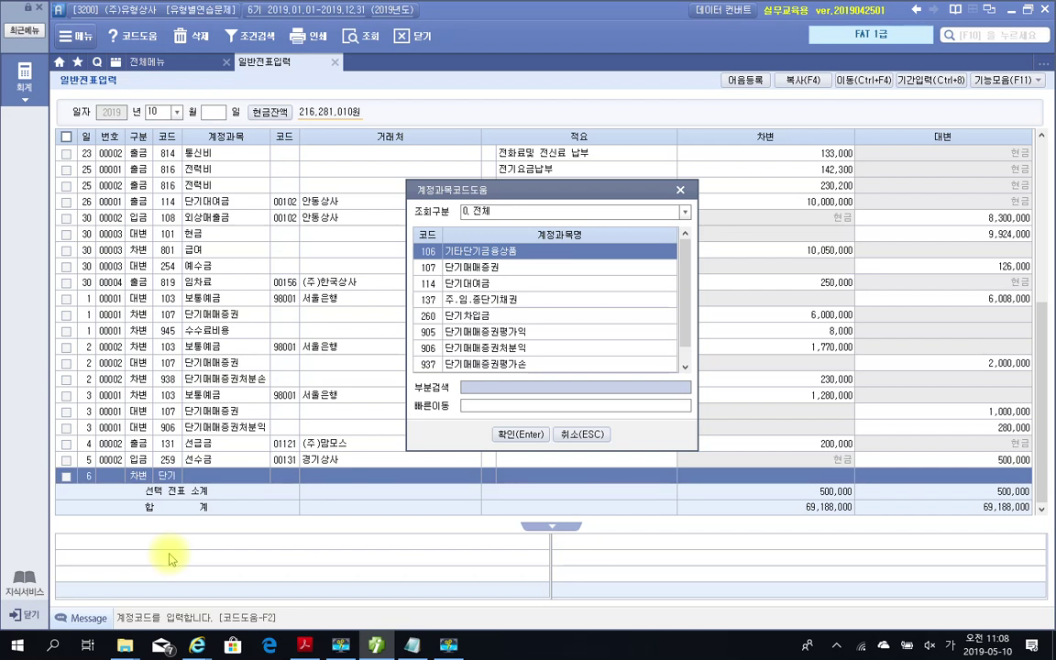
key(Down)
key(Down)
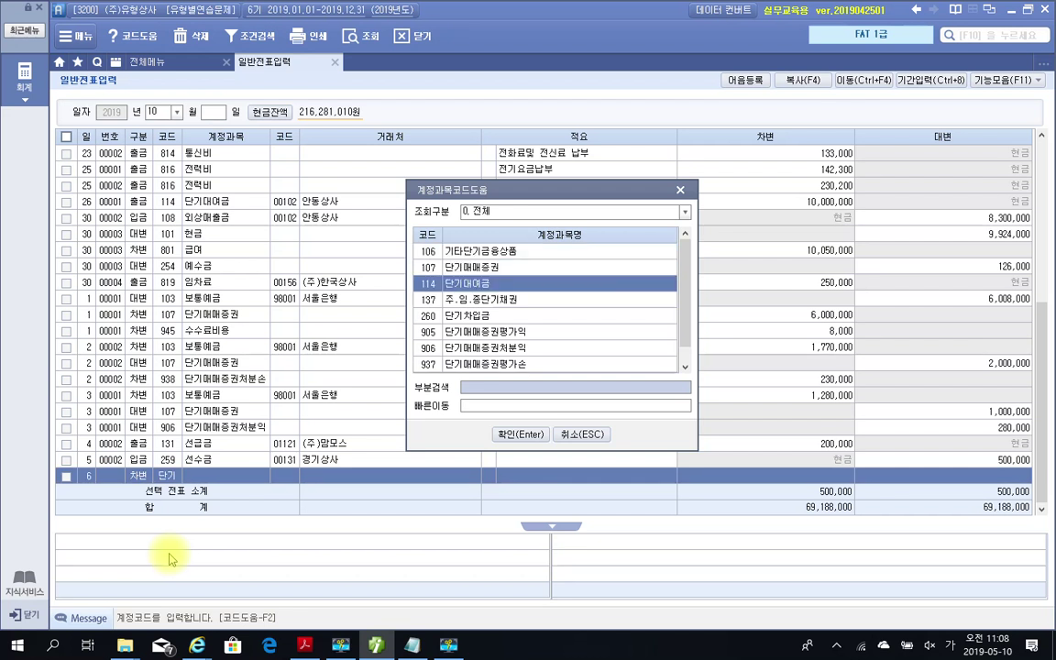
key(Return)
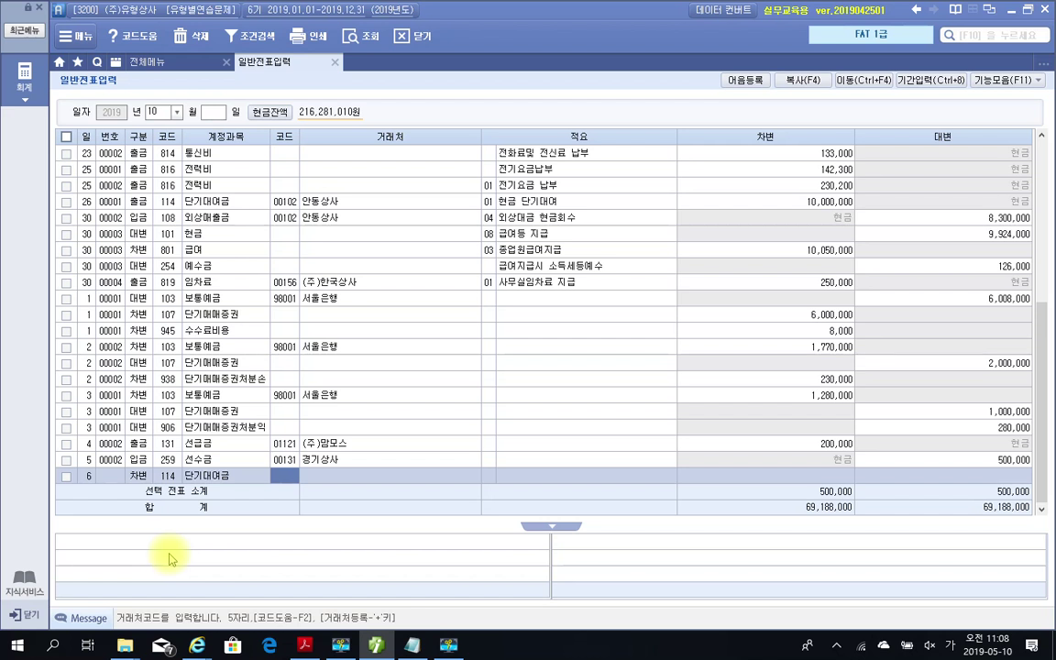
Step: Set 금나라 as the day 6 line's partner by searching for 금나, leaving the description empty
text(금나)
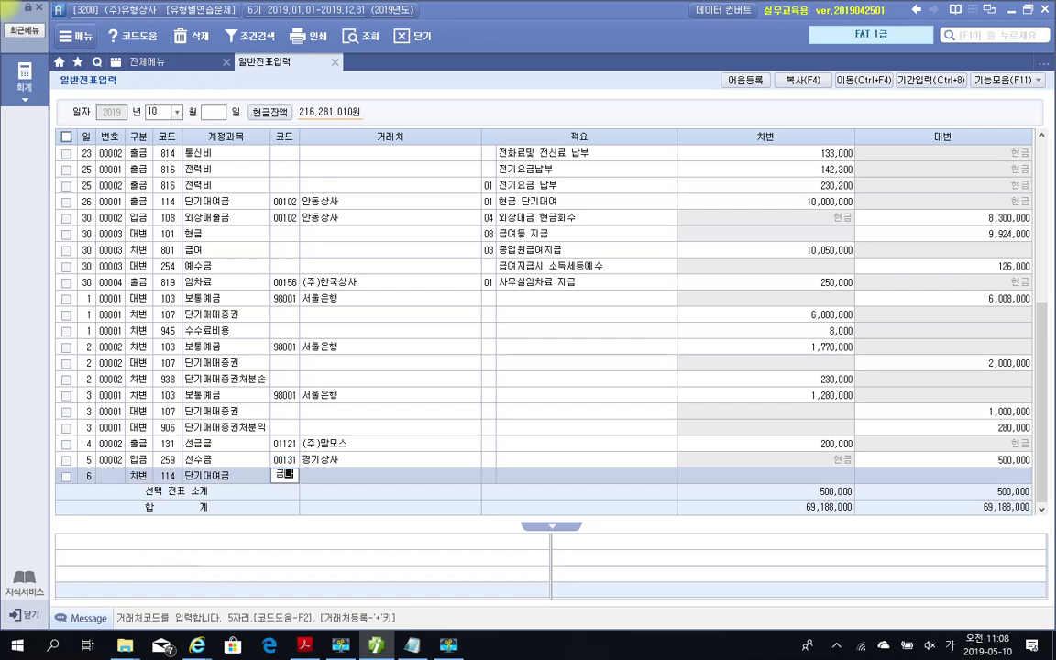
key(Return)
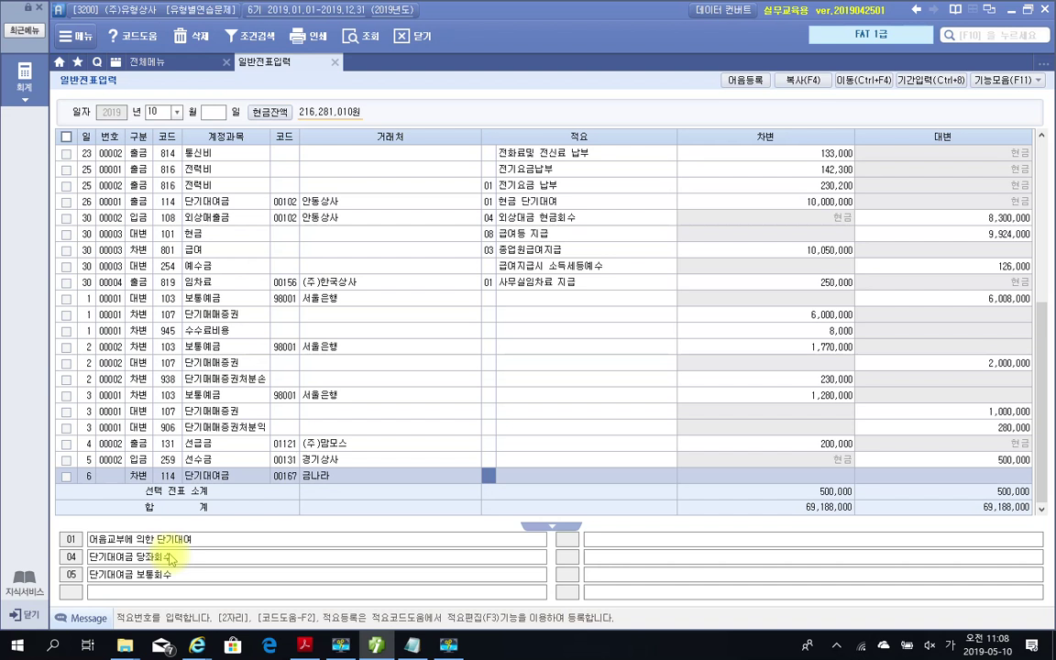
key(Return)
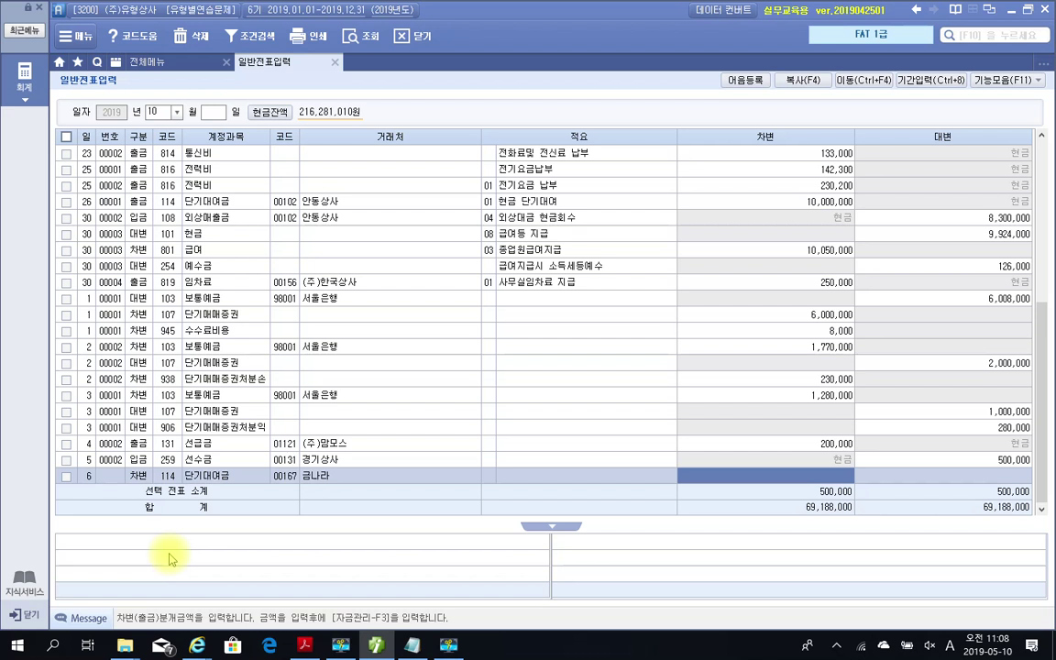
Step: Change the day 6 line's type to 출금 and enter 2,000,000 as its 차변 amount
click(137, 476)
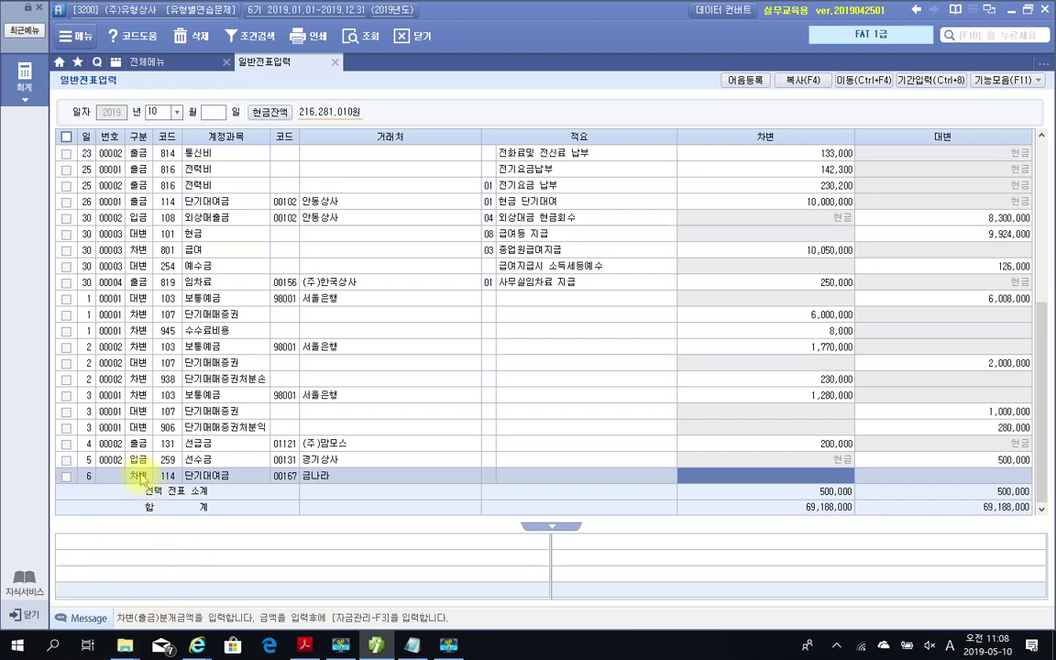
text(1)
key(Return)
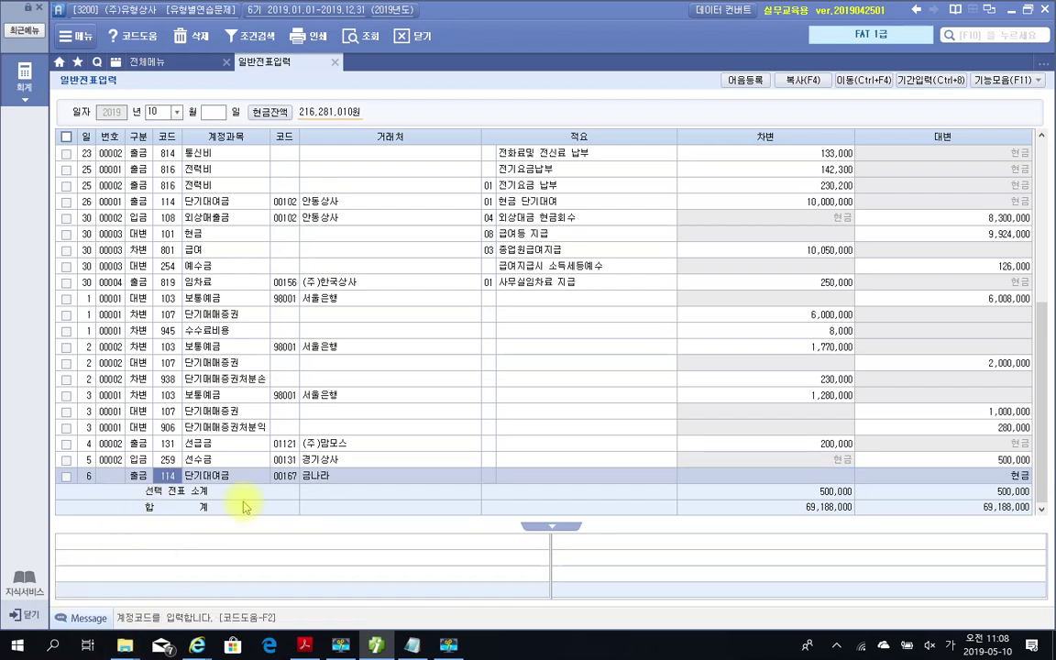
click(768, 481)
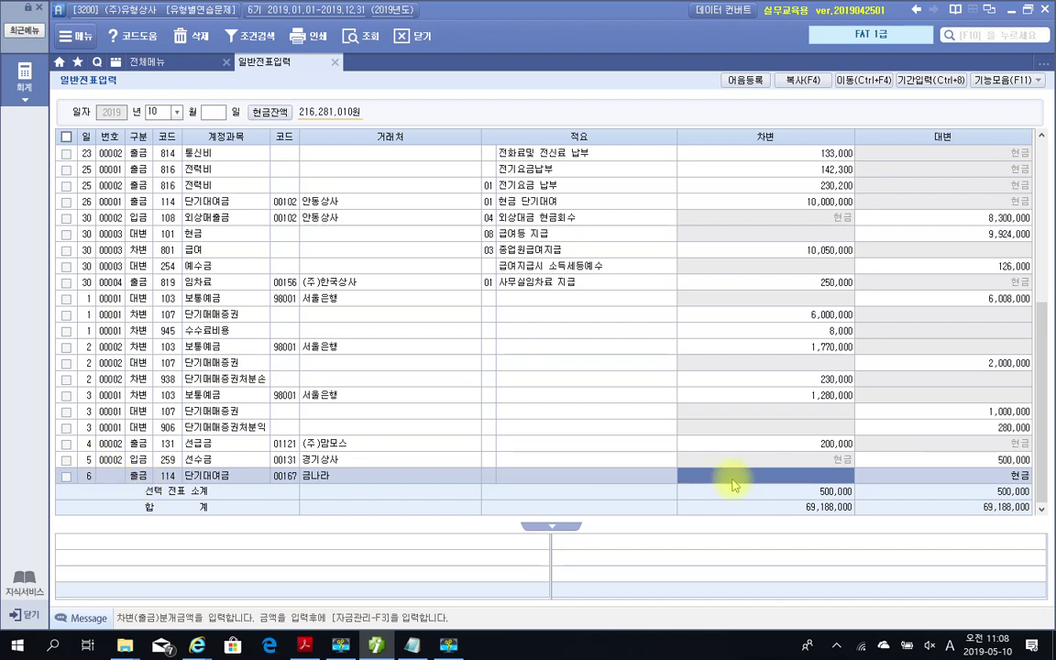
text(2000000)
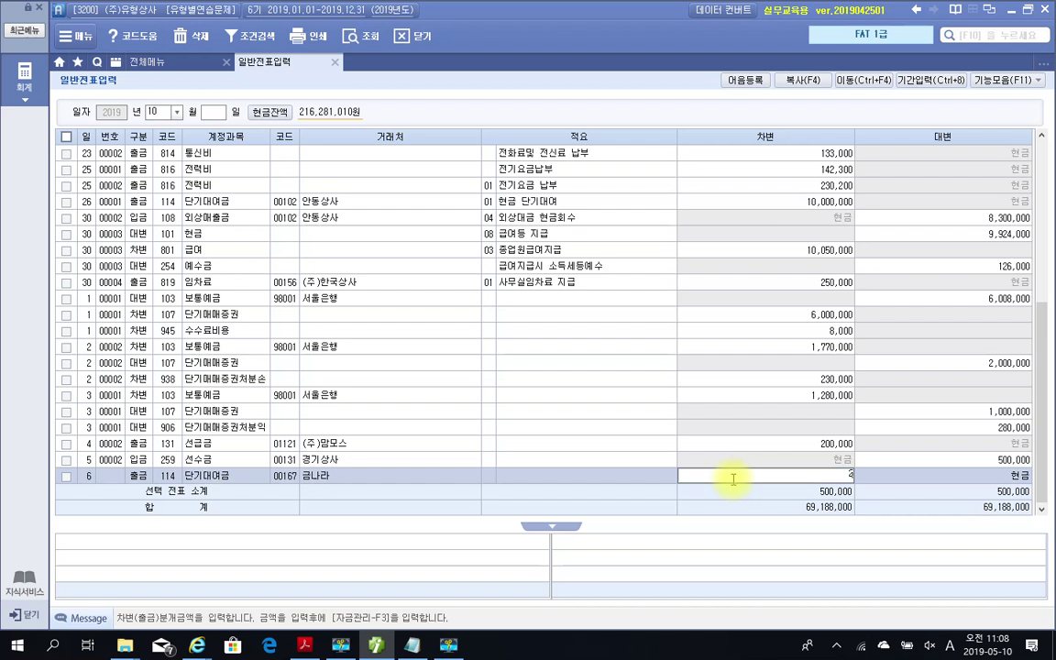
key(Return)
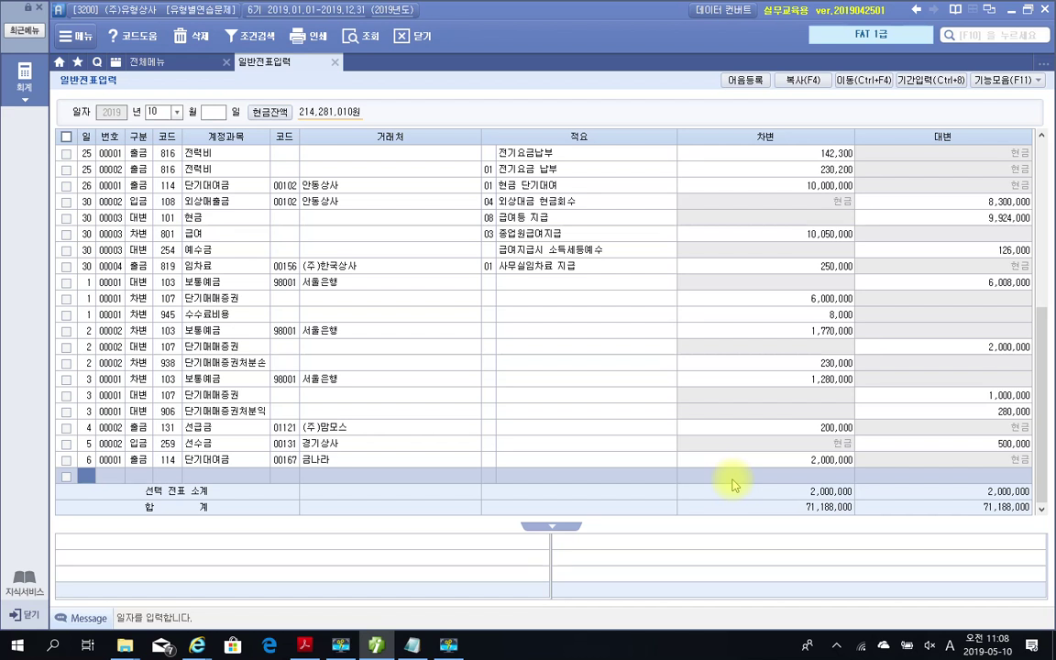
Step: Switch to the problem PDF in Adobe Acrobat Reader and read the October 7 borrowing transaction, including its amount and repayment terms
click(304, 646)
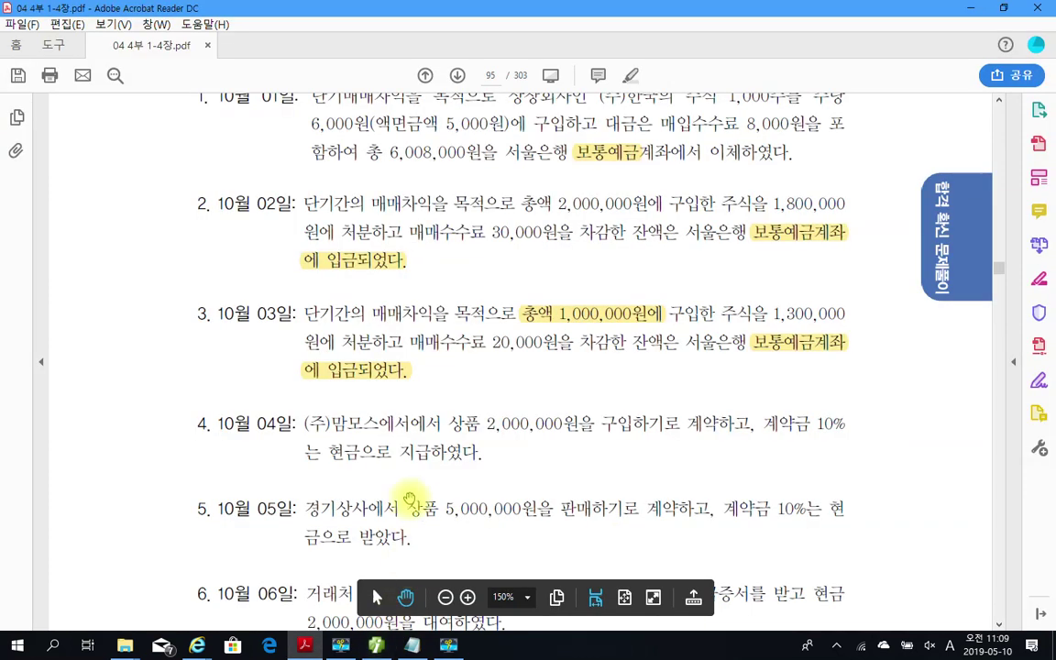
scroll(410, 499, down, 5)
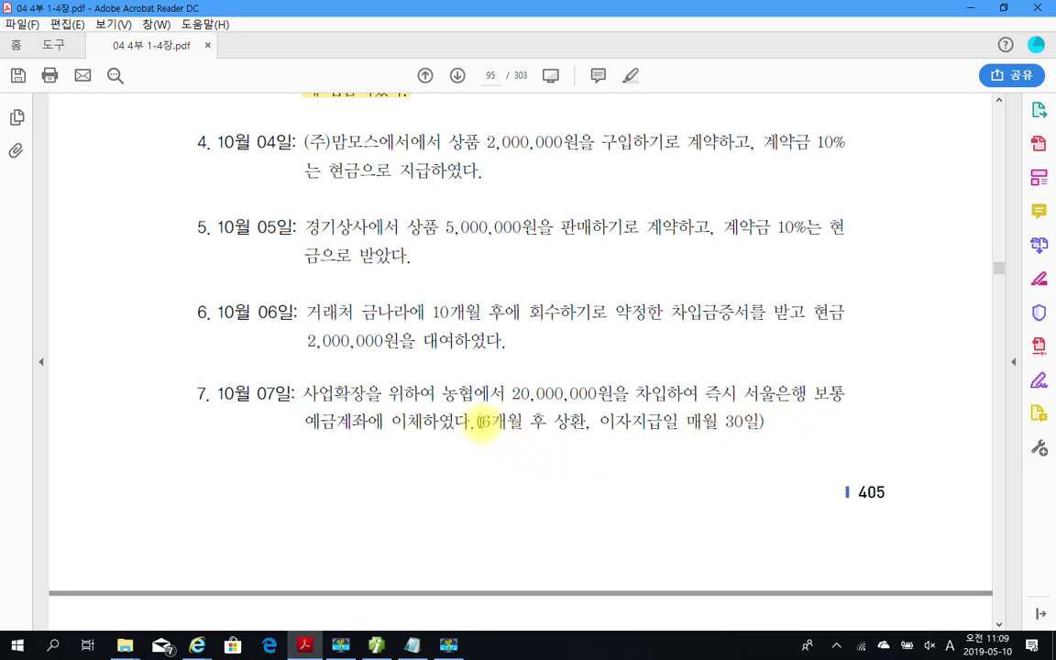
drag(394, 422, 591, 423)
click(595, 424)
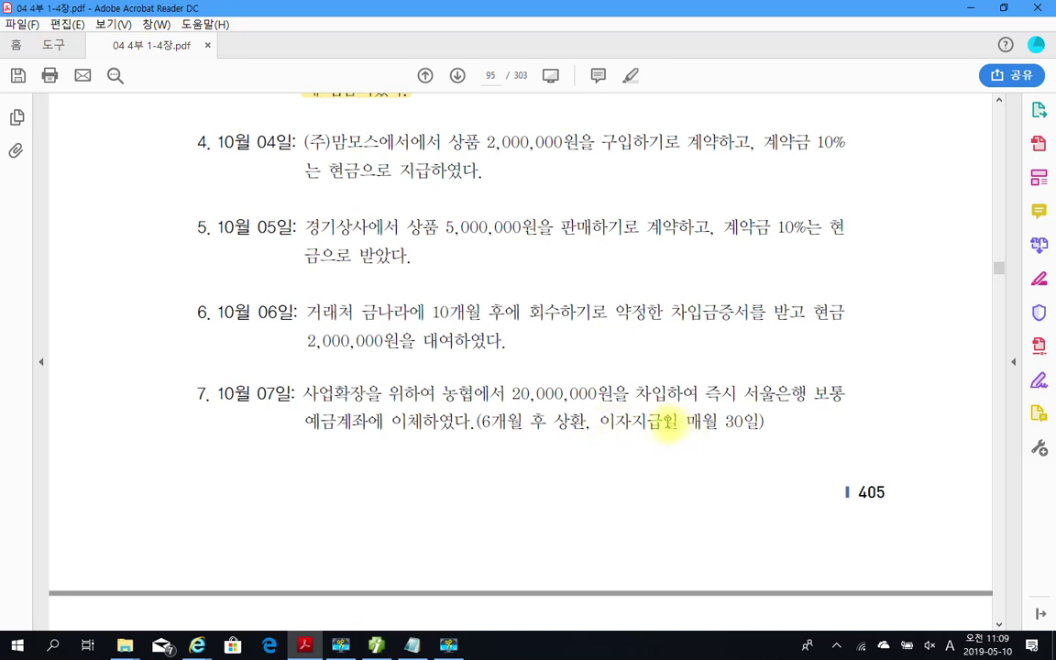
drag(521, 394, 600, 389)
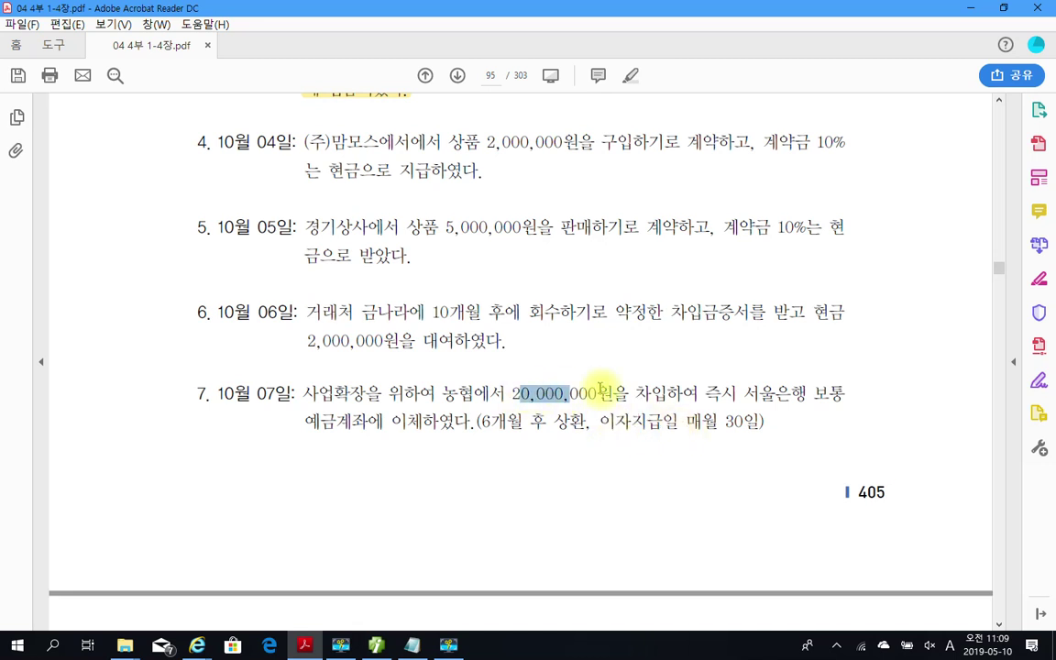
click(605, 387)
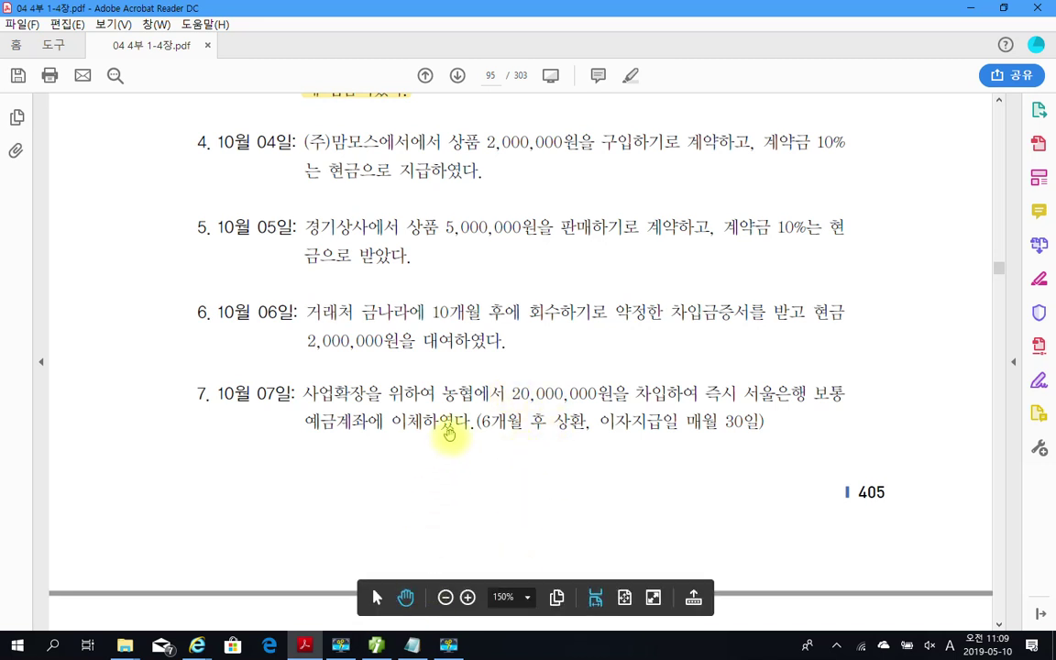
Step: Return to the voucher entry program, start a 대변 line for day 7 and assign account 260 단기차입금 by searching for 단기
key(alt+Tab)
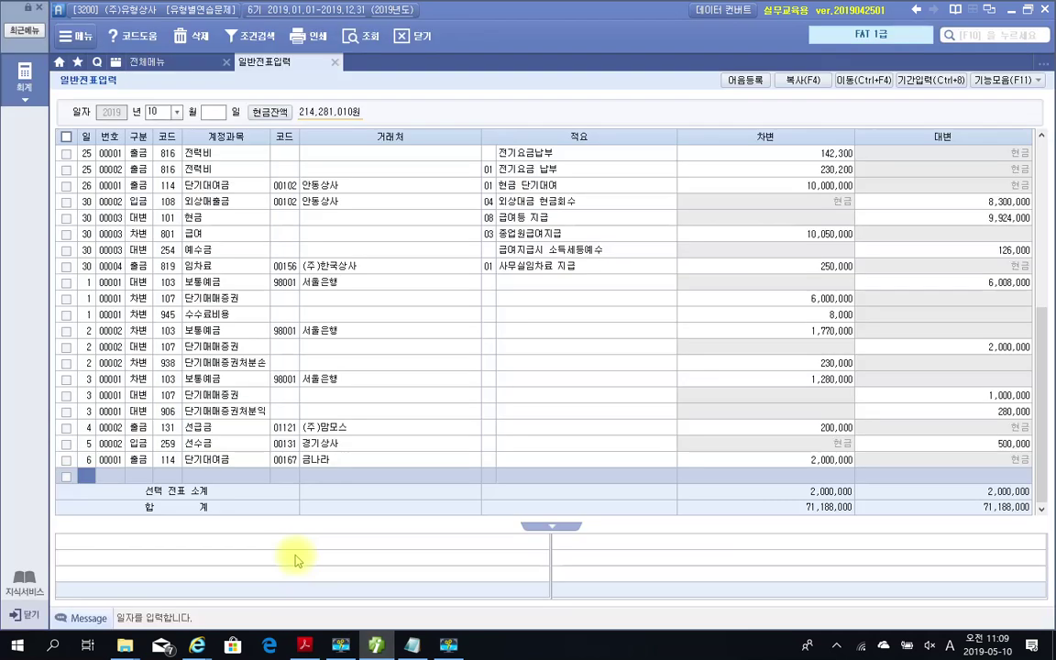
text(7)
key(Return)
text(4)
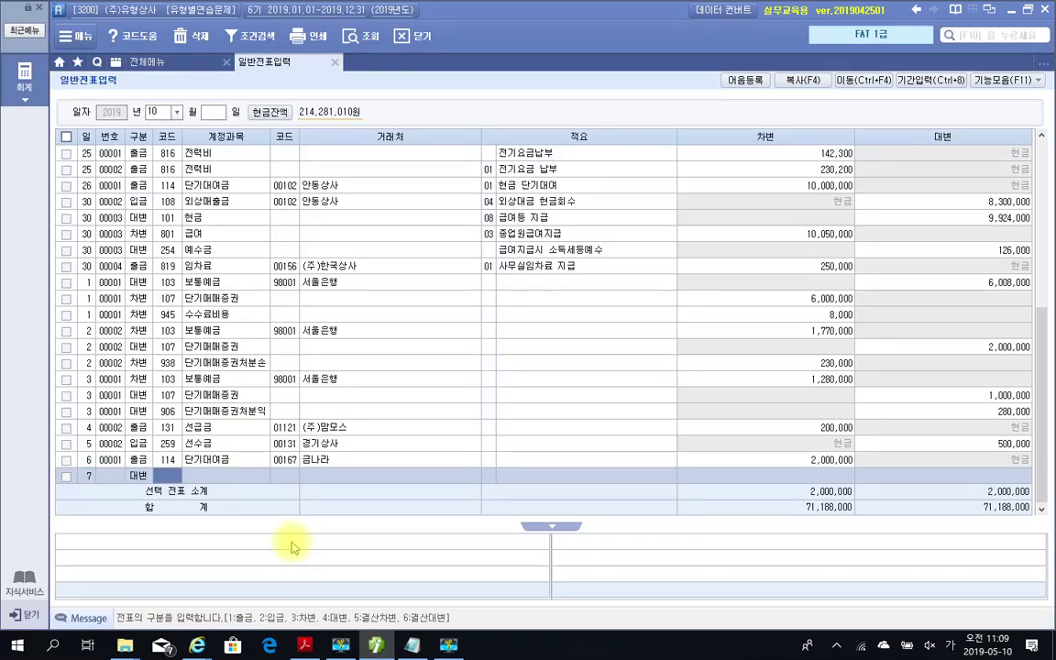
key(Return)
text(단기)
key(Return)
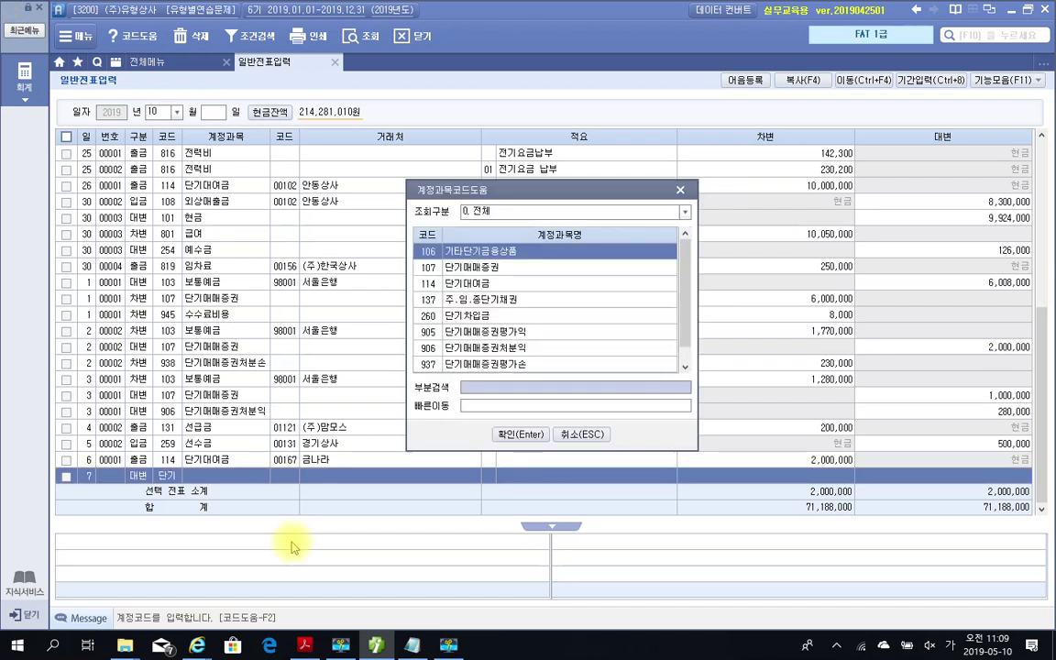
key(Down)
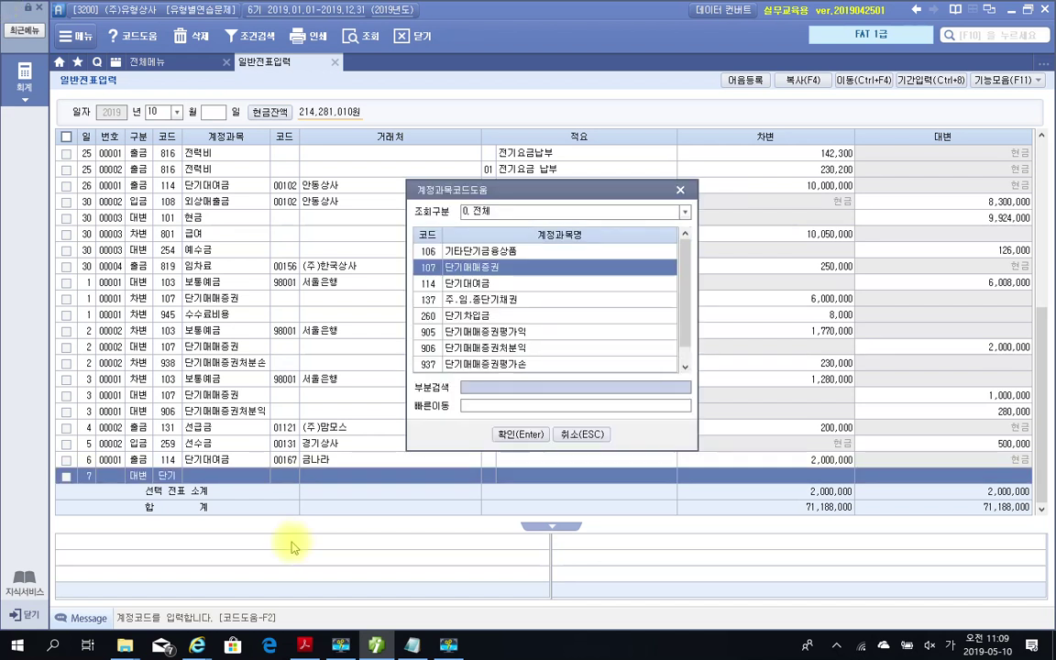
key(Down)
key(Down)
key(Down)
key(Return)
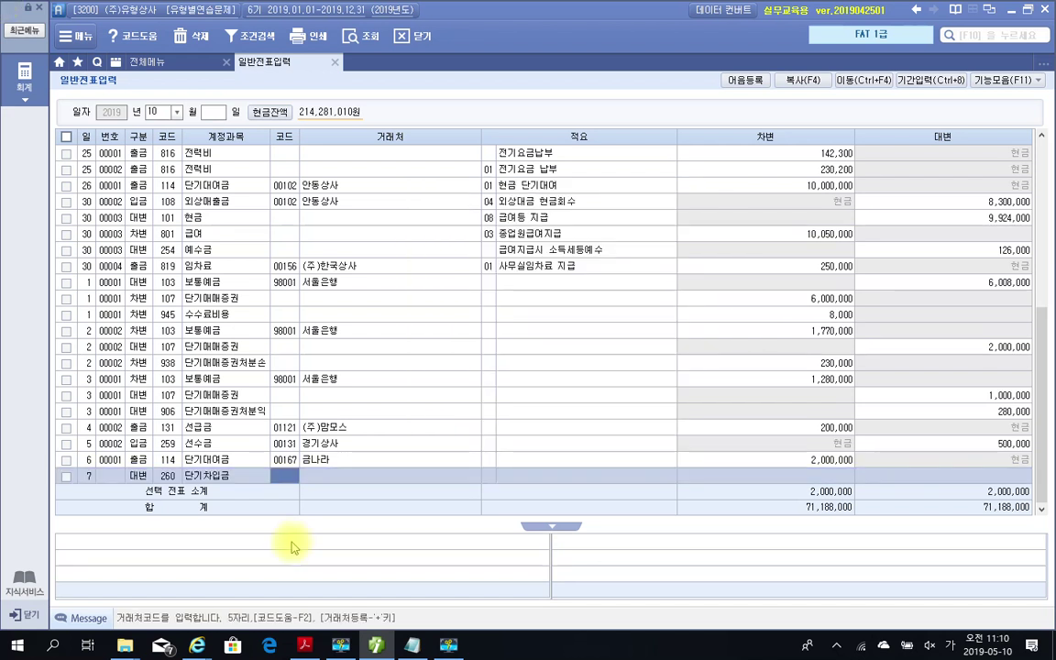
Step: Set 농협 as the day 7 대변 line's partner, leave the description empty and enter 20,000,000 as the amount
text(농협)
key(Return)
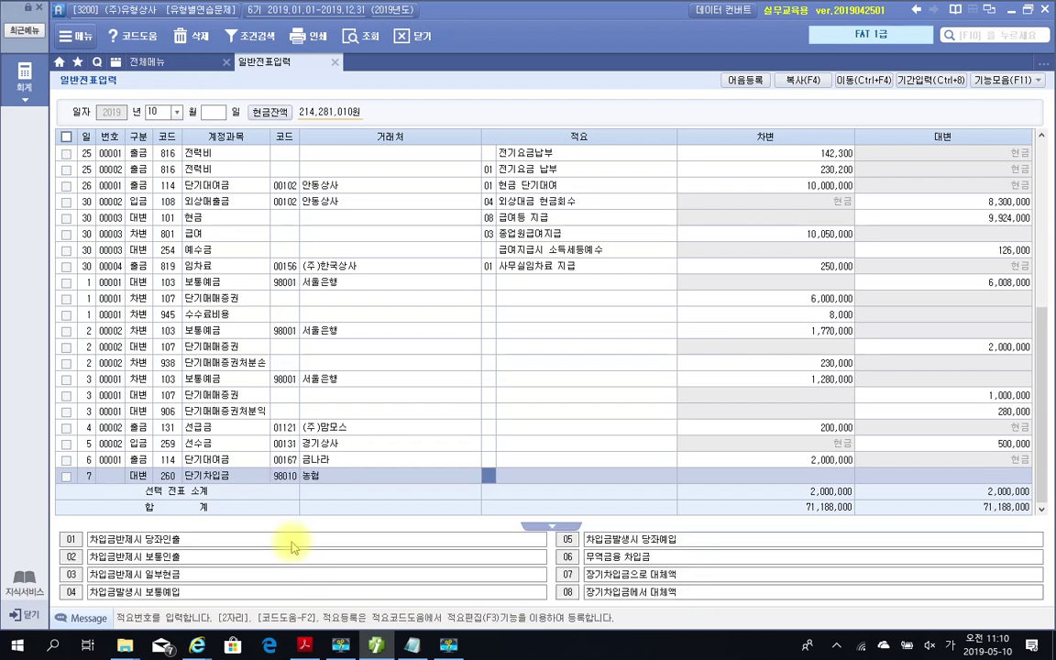
click(291, 546)
text(20,000,000)
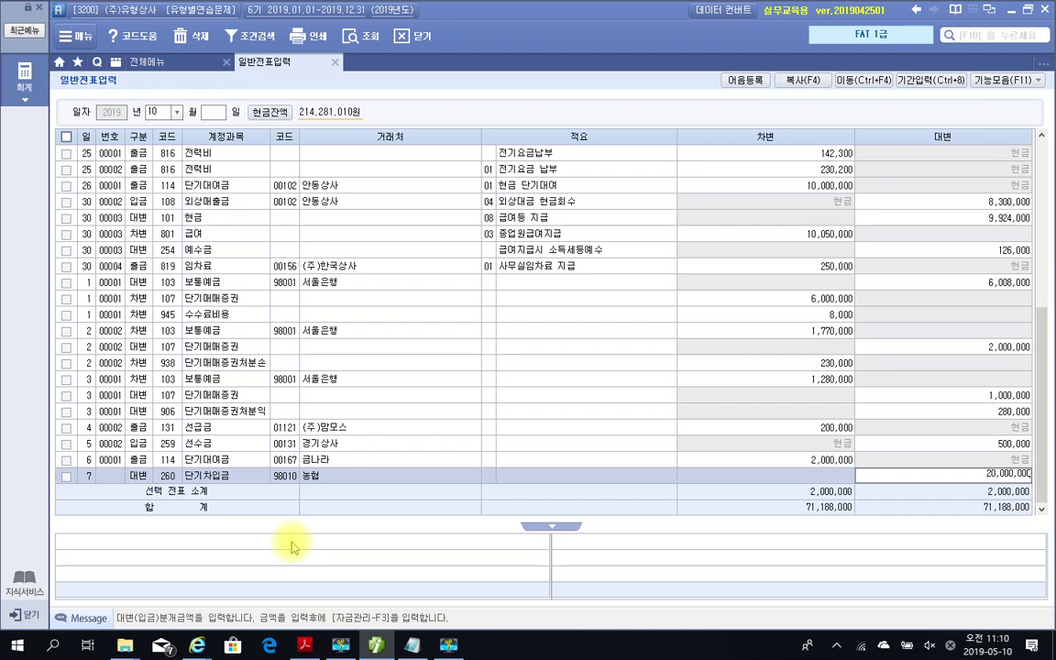
key(Return)
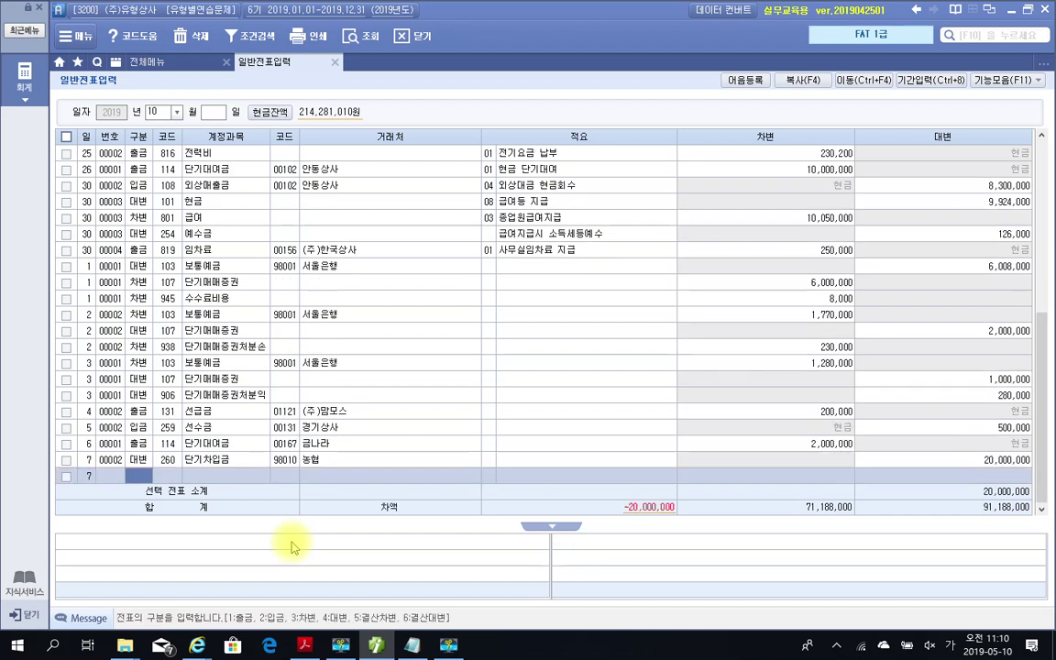
Step: Add a day 7 차변 line for account 103 보통예금 with partner 서울은행 and amount 20,000,000, and check the voucher's journal entry
text(3103)
key(Return)
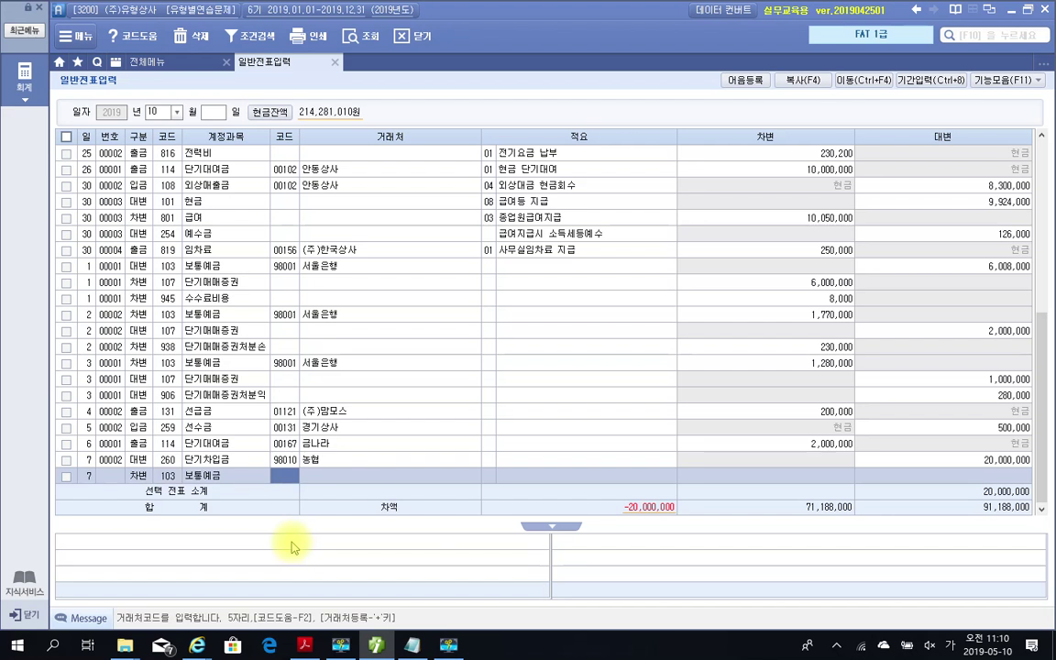
text(98001)
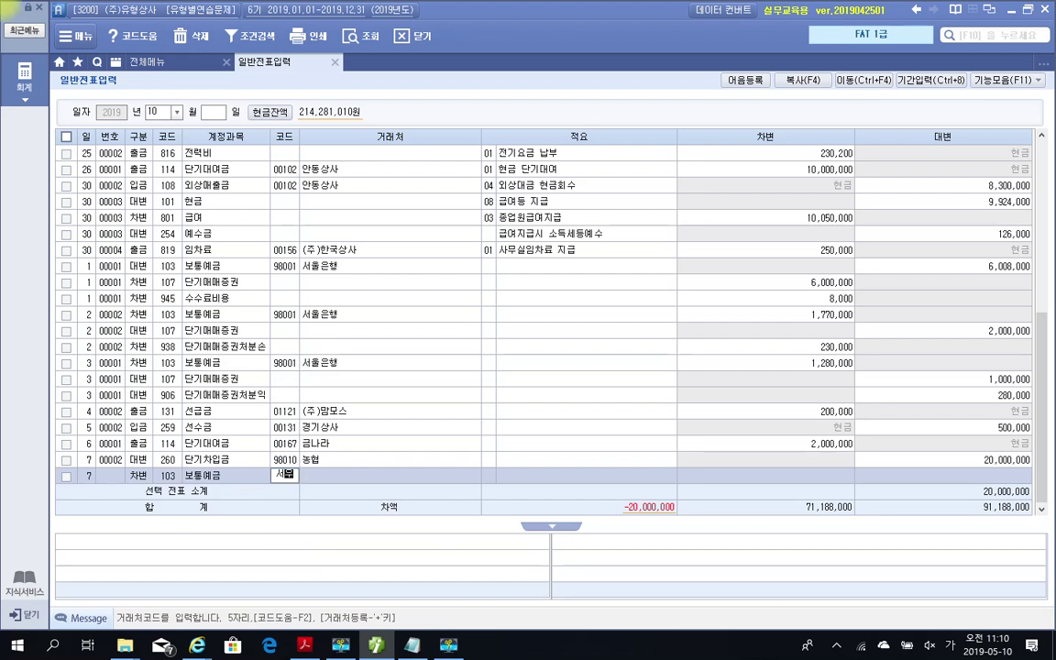
key(Return)
key(Return)
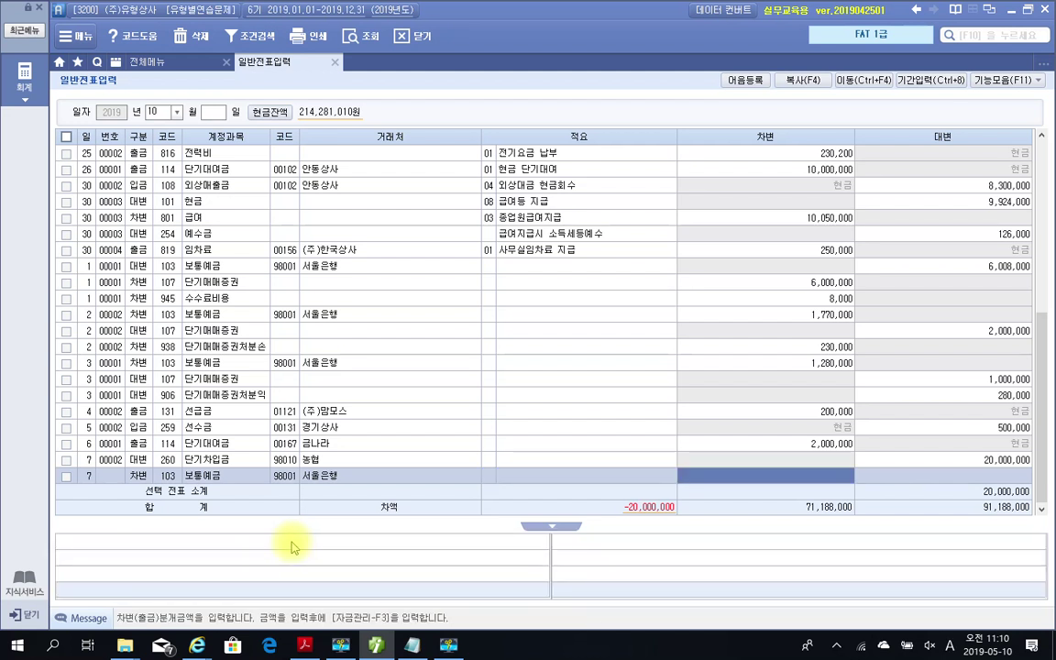
text(20000000)
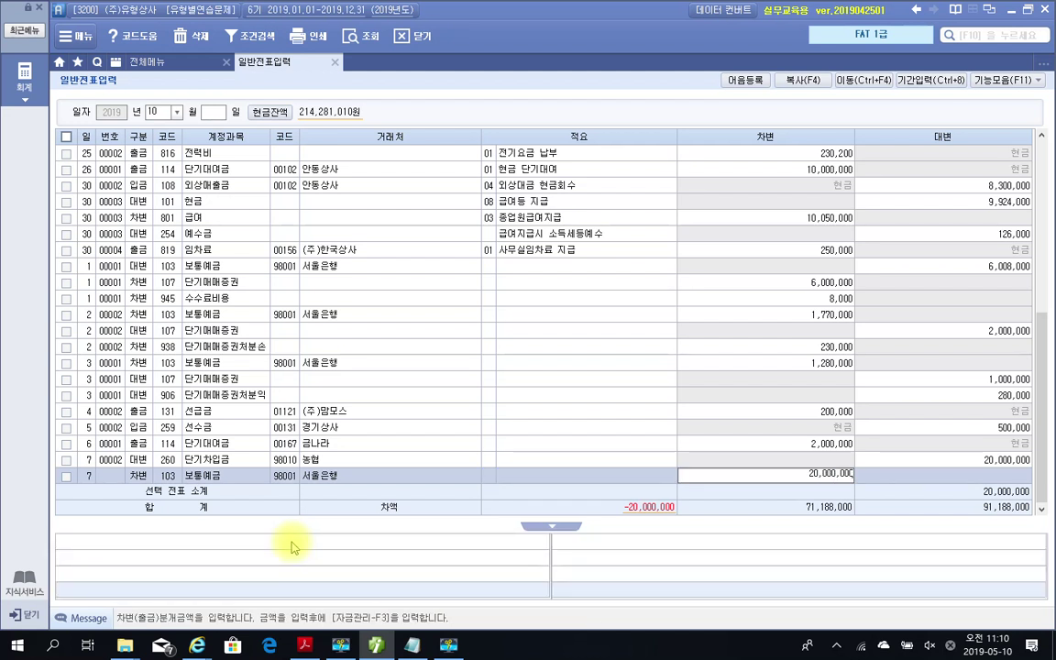
key(Return)
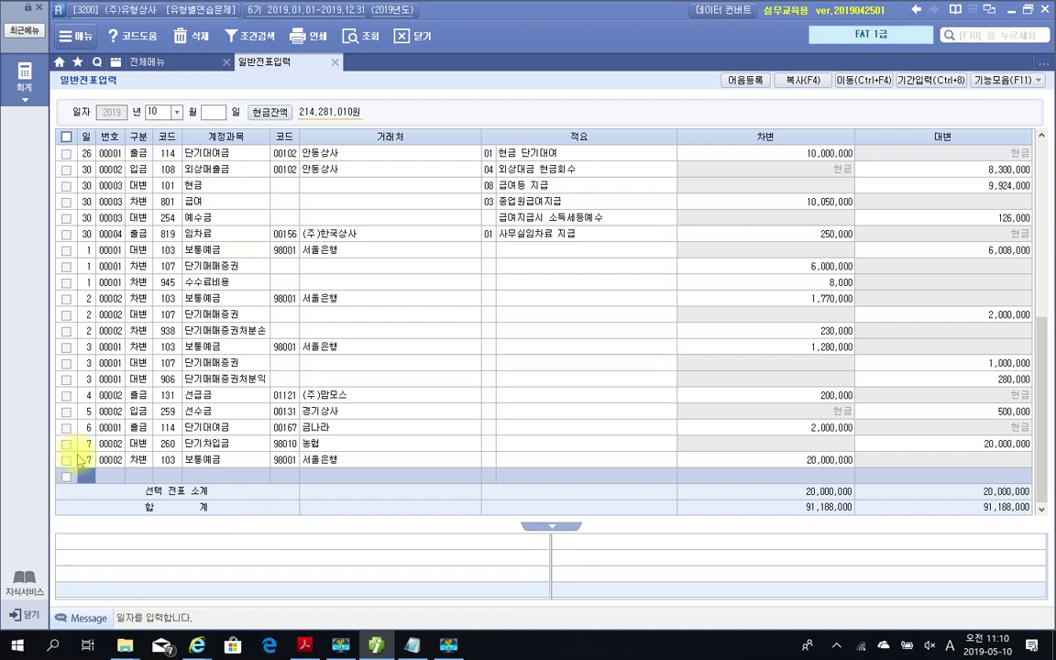
click(98, 460)
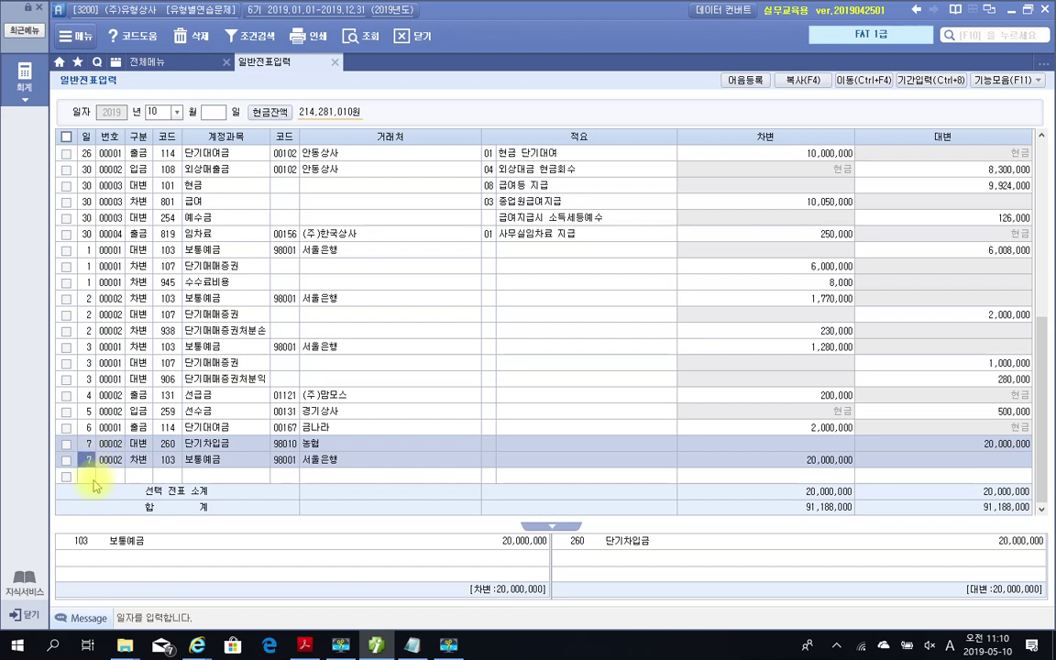
Step: Start a day 8 차변 line for account 134 가지급금 and pick the travelling employee as its partner by searching the partner list
click(87, 477)
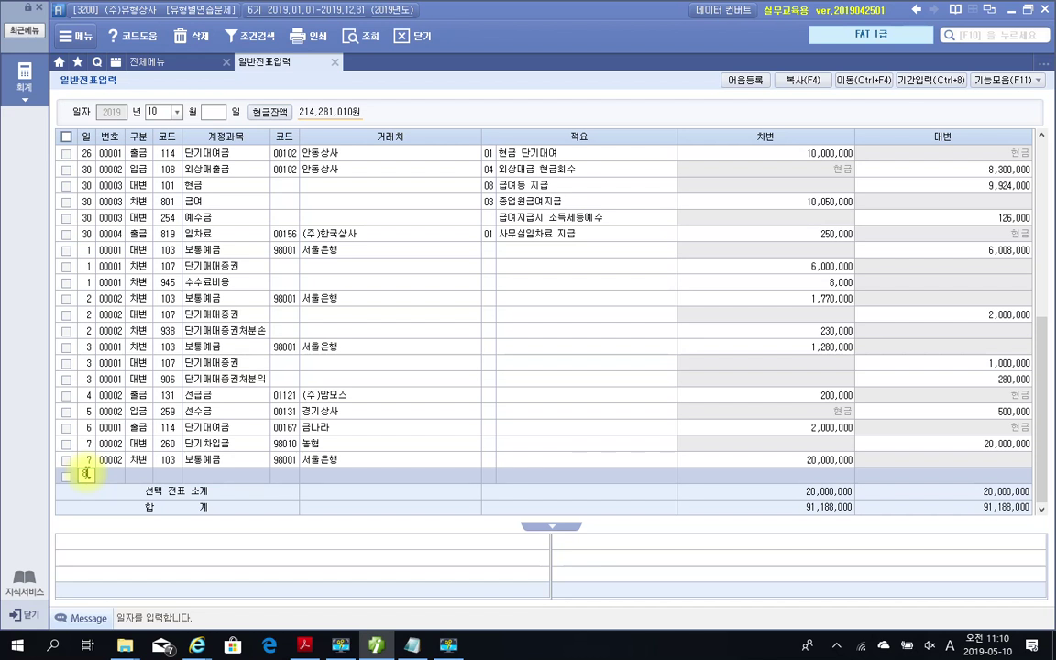
key(Return)
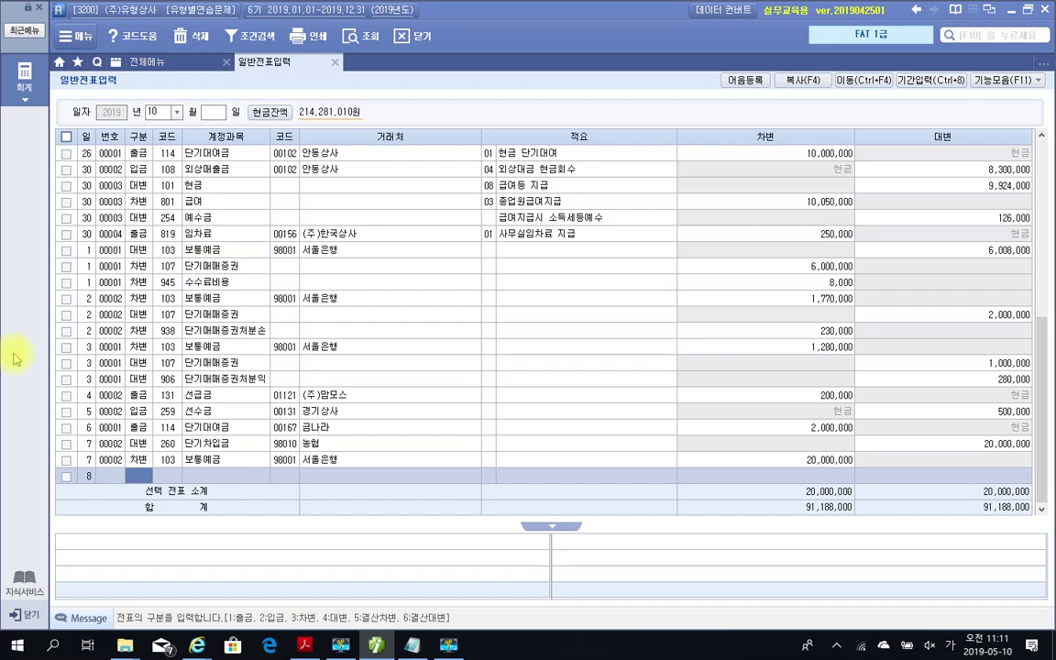
text(3)
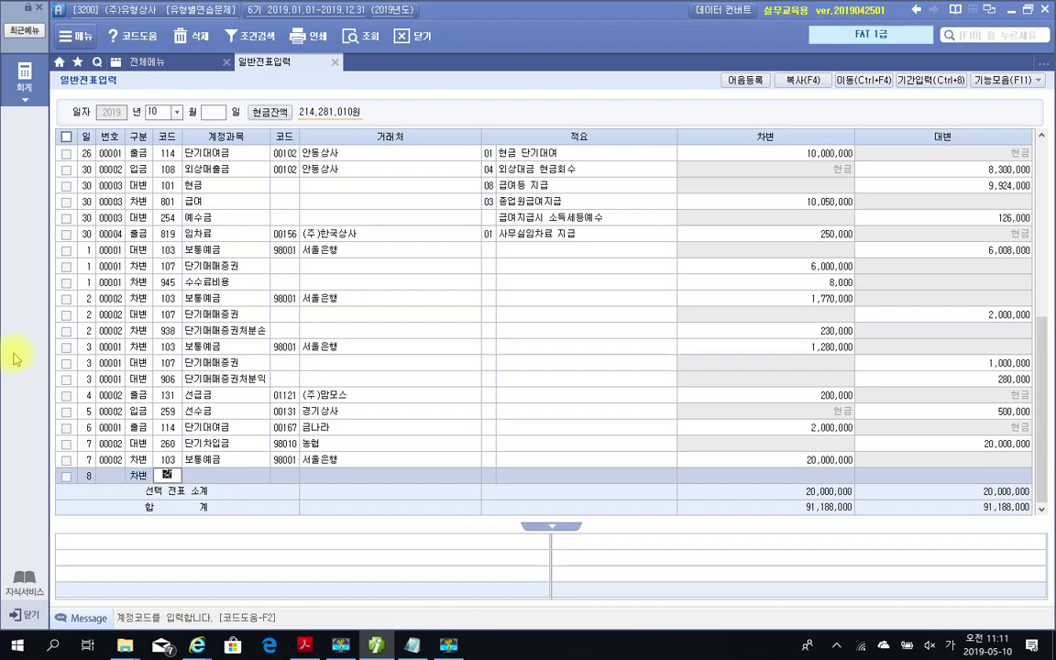
text(134)
key(Return)
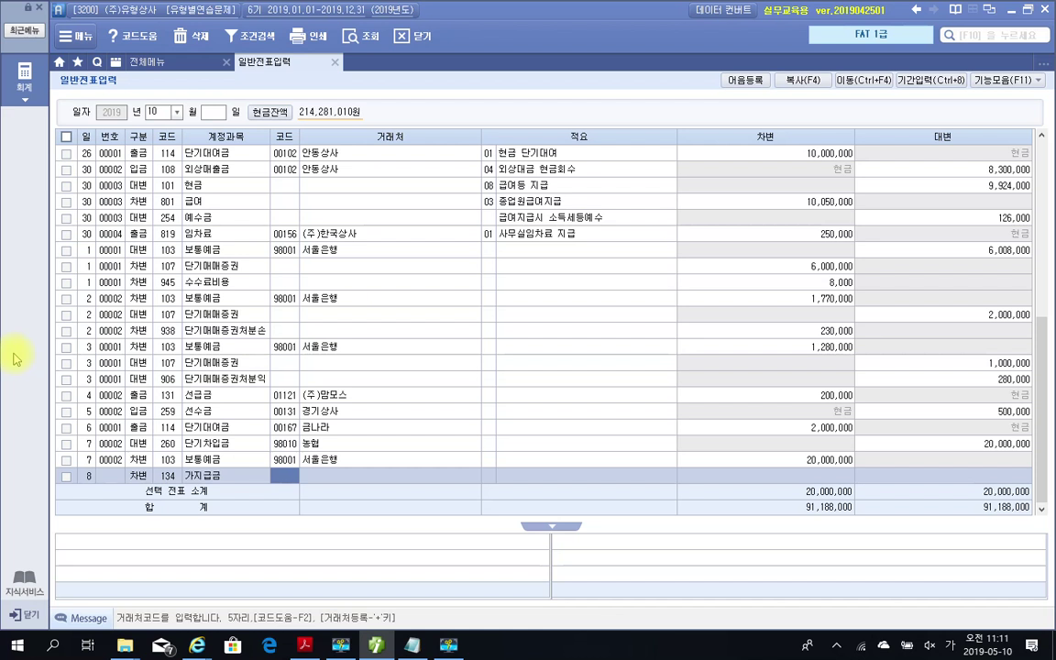
text(김영)
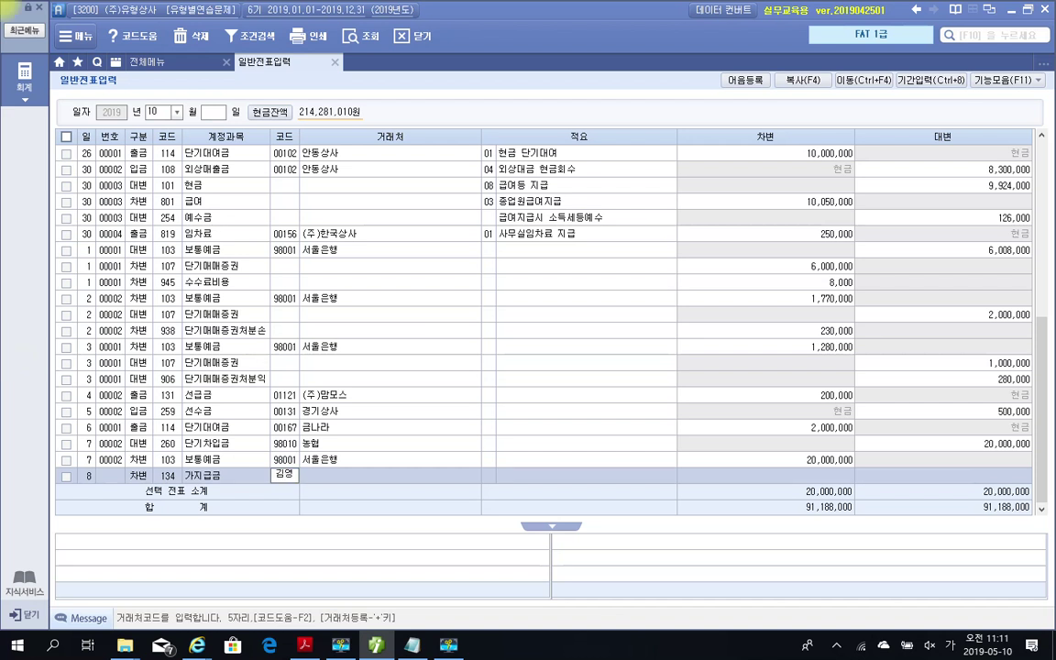
key(Return)
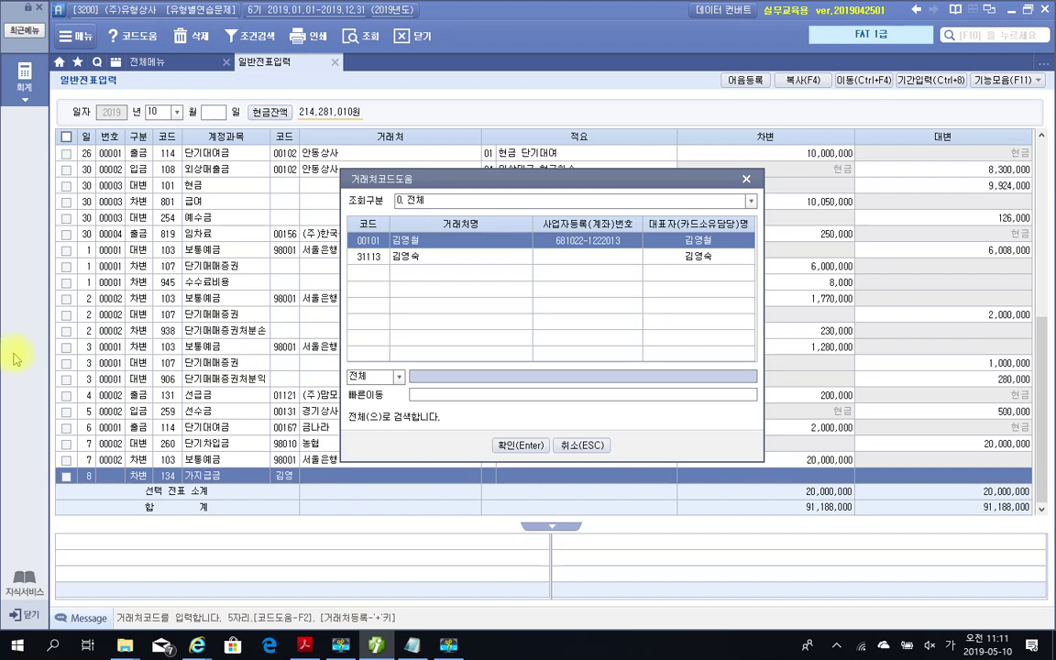
key(Down)
key(Return)
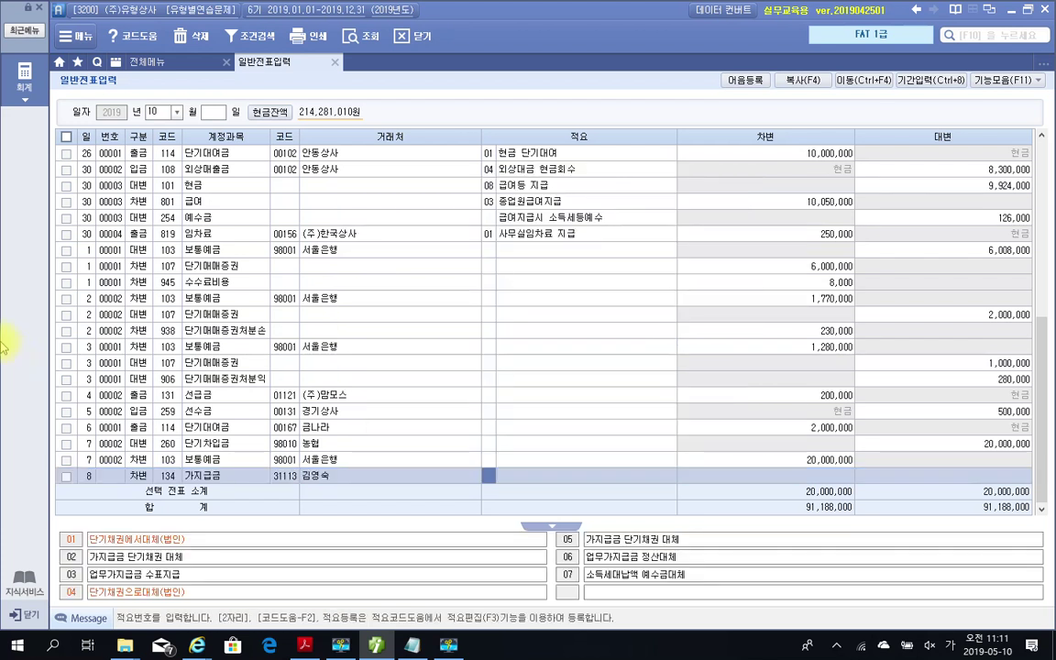
Step: Change the day 8 line's type to 출금, leave the description empty and enter 500,000 as the amount
click(135, 474)
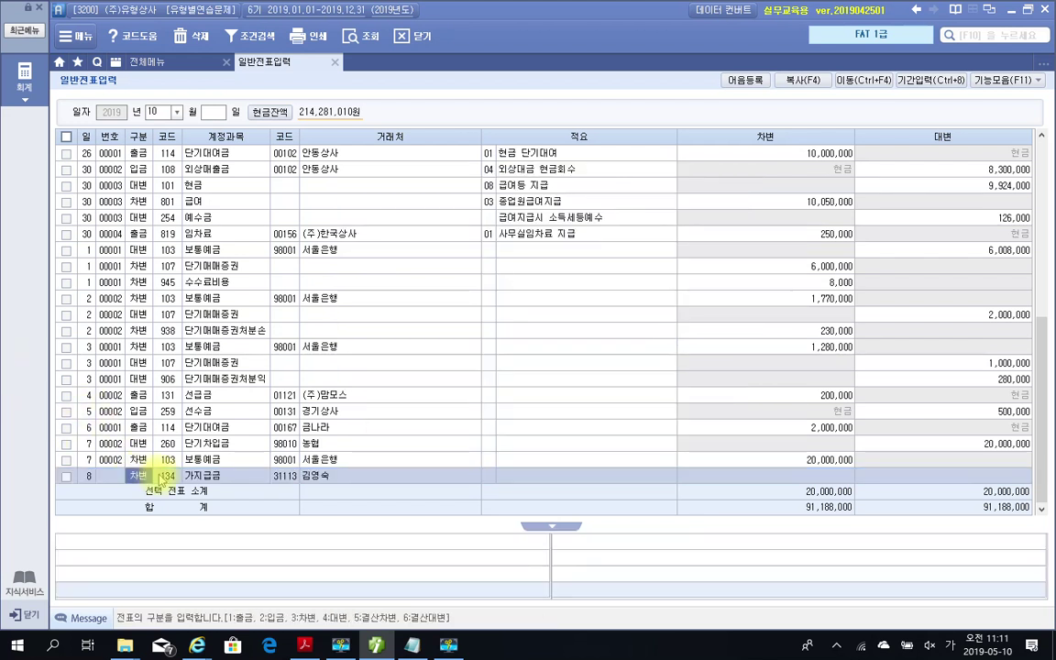
text(1)
key(Return)
key(Return)
key(Return)
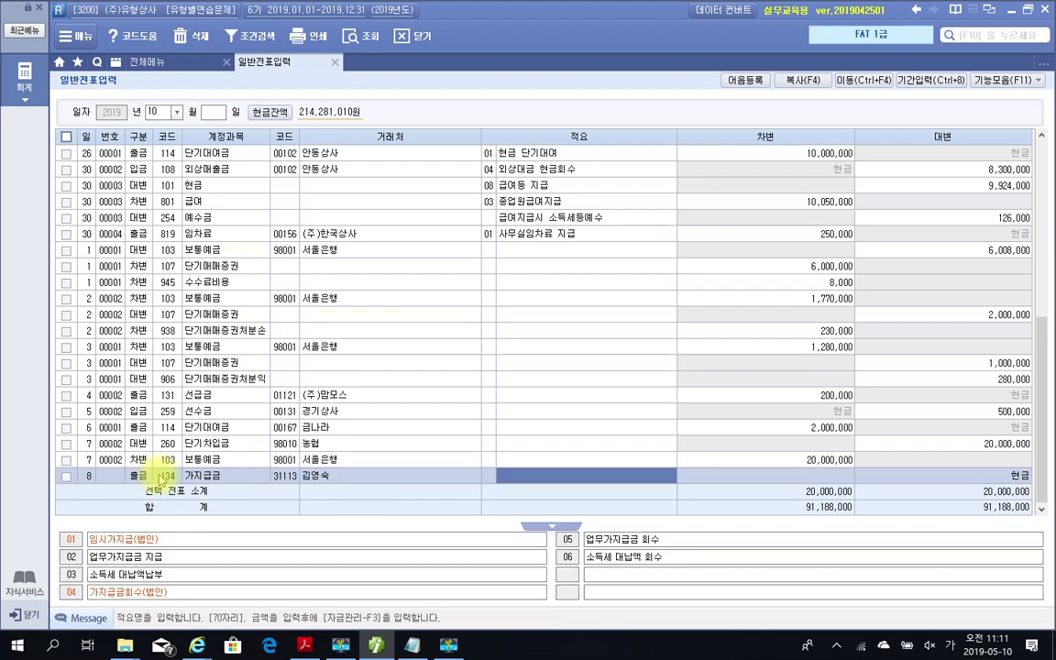
key(Return)
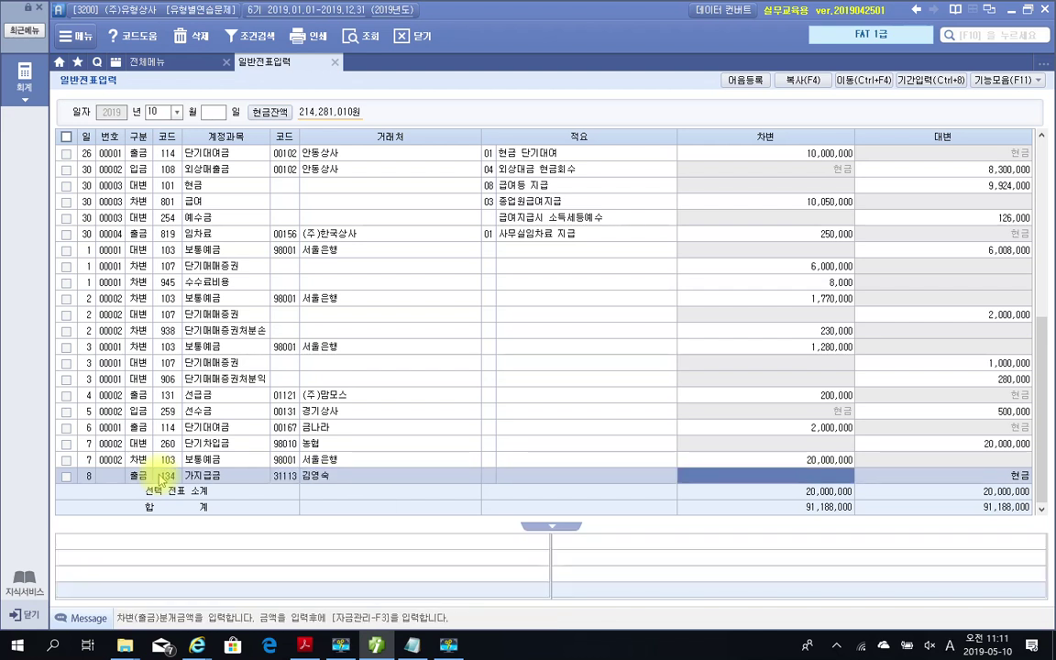
text(5000000)
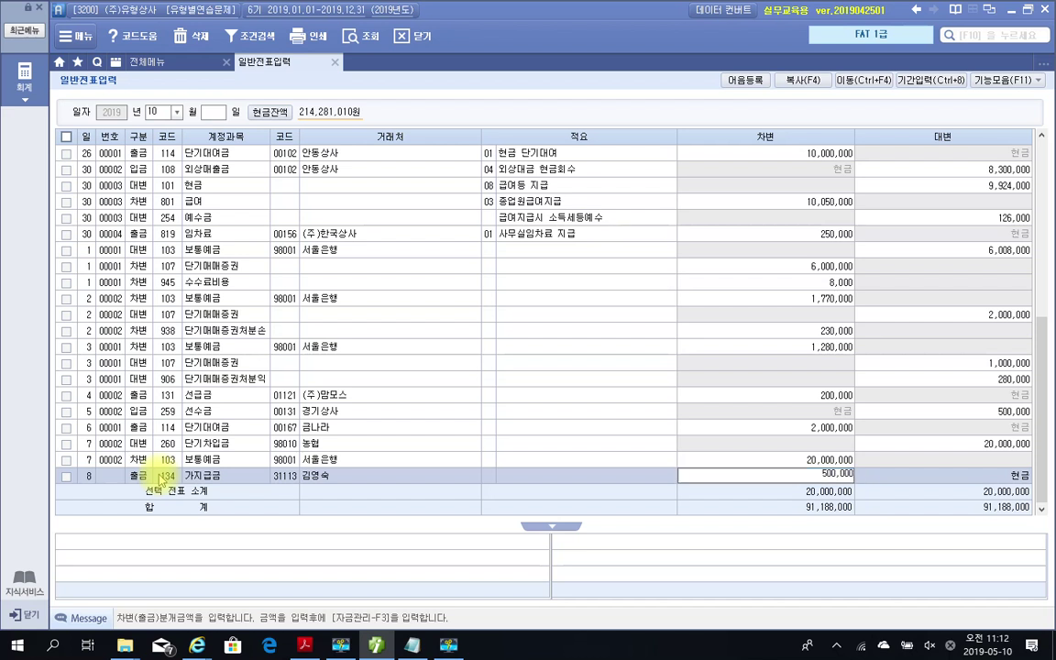
key(Return)
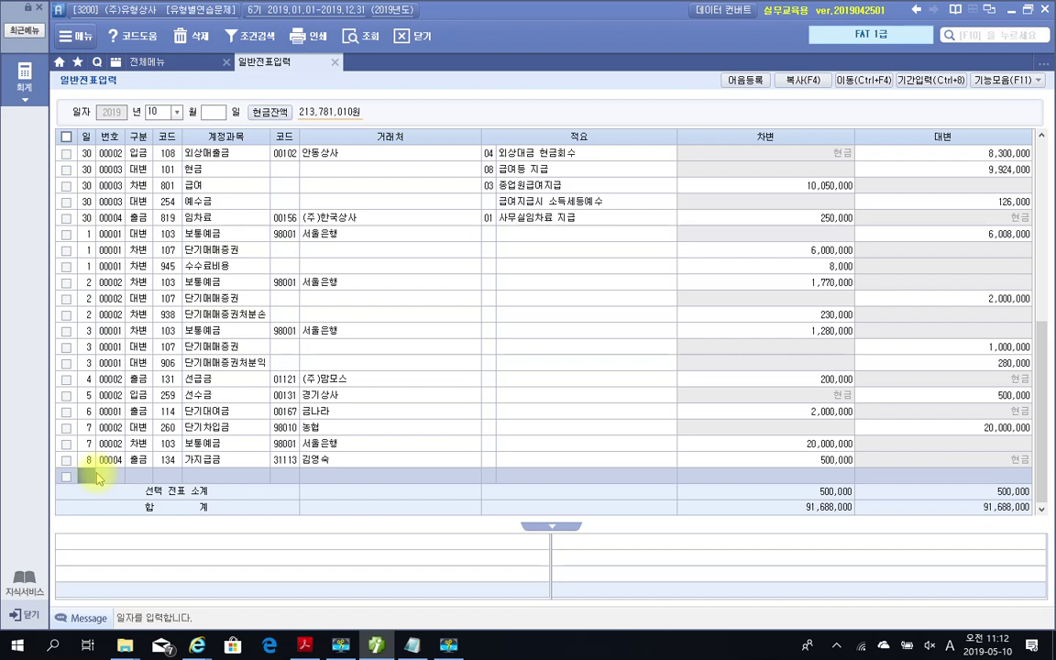
Step: Start a day 9 voucher line, then switch to the problem PDF in Adobe Acrobat Reader and read the October 9 travel advance settlement
text(9)
key(Return)
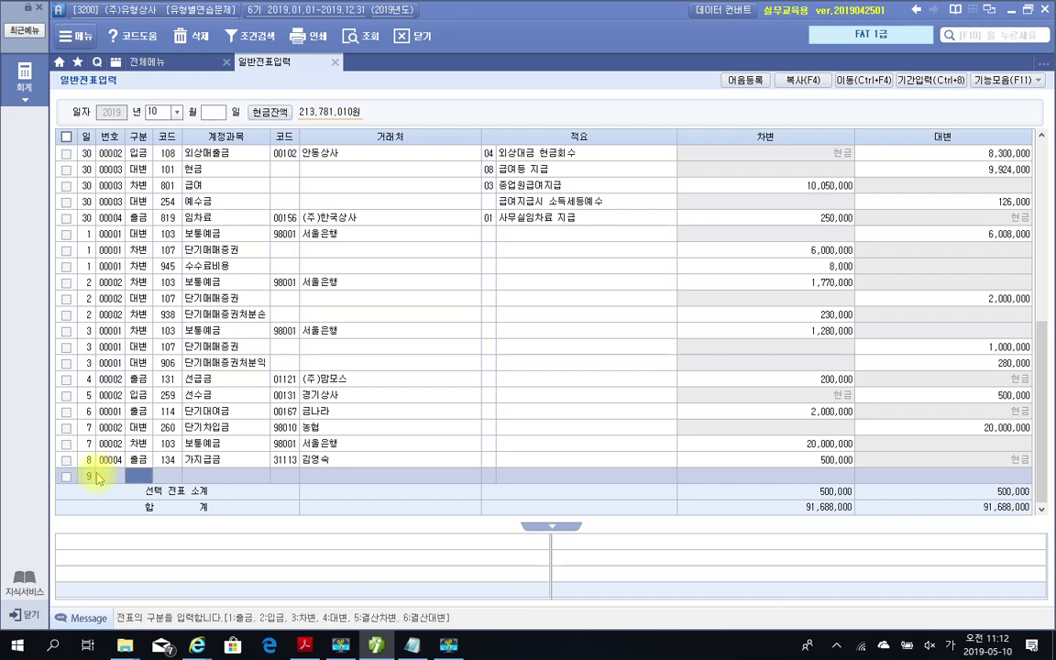
click(304, 644)
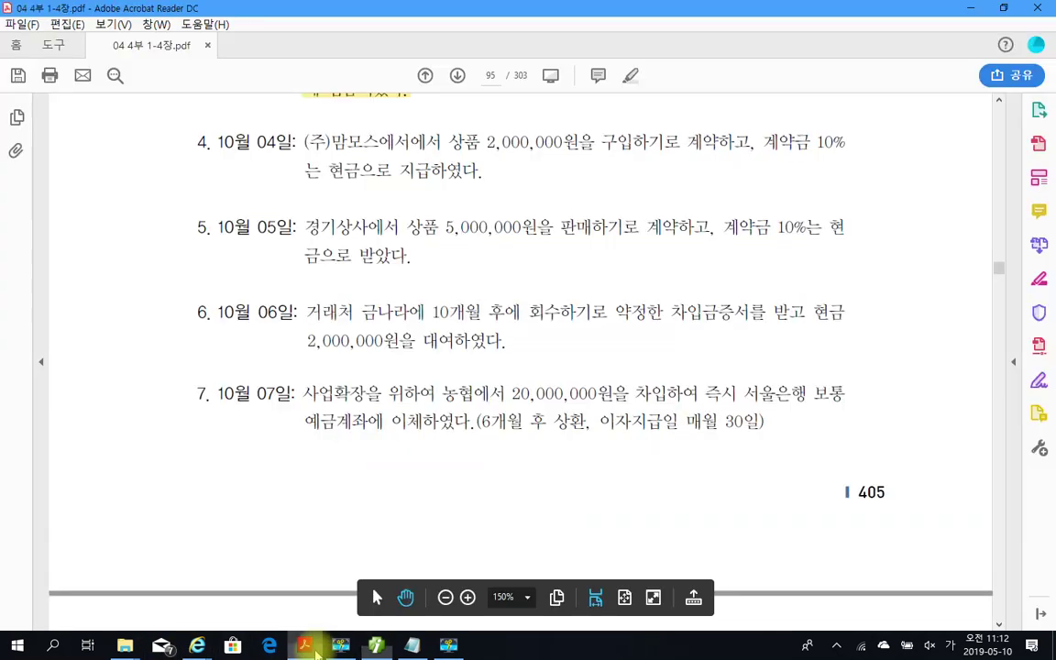
scroll(275, 431, down, 5)
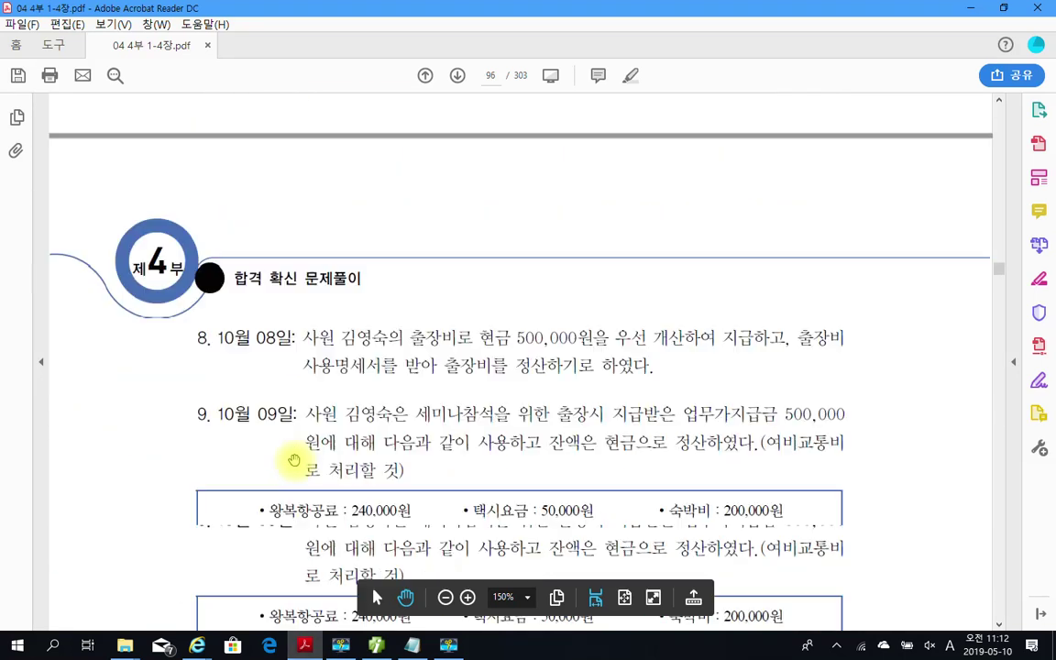
scroll(295, 449, down, 1)
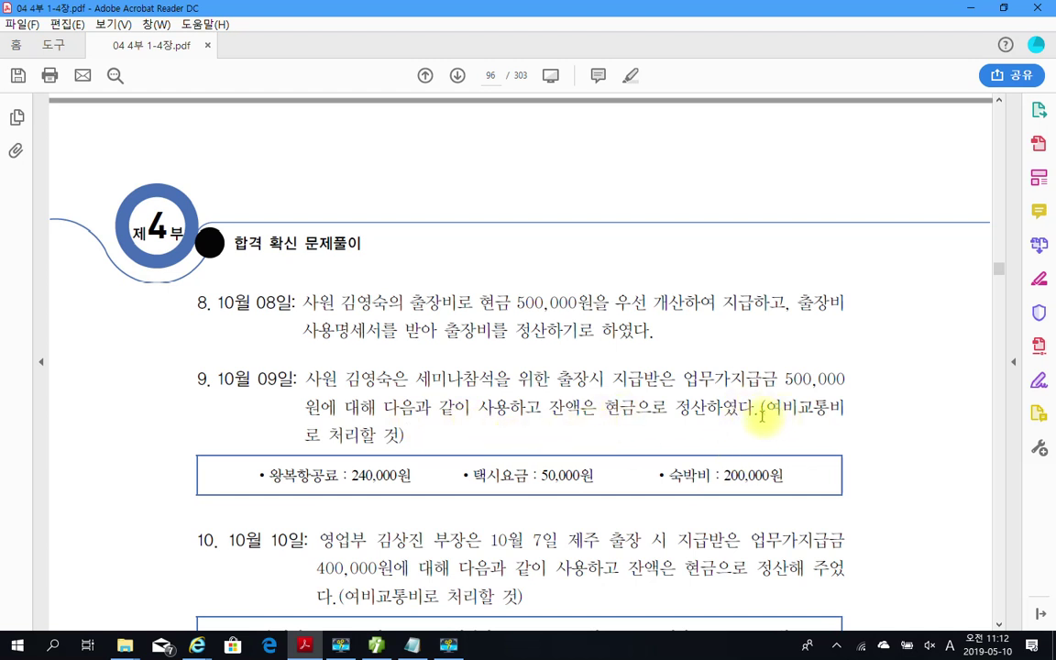
Step: Mark the October 9 expense box, the 여비교통비 treatment and the cash settlement wording, writing 490,000 beside the expenses
mouse_move(241, 459)
mouse_down()
mouse_move(767, 475)
mouse_move(858, 493)
mouse_up()
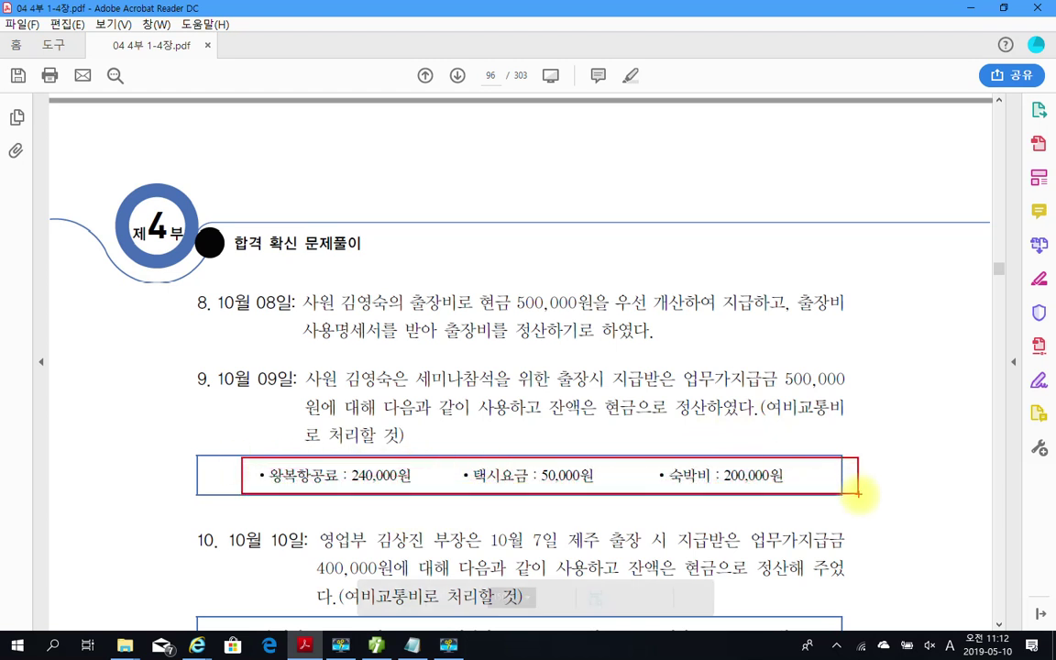
drag(777, 421, 845, 422)
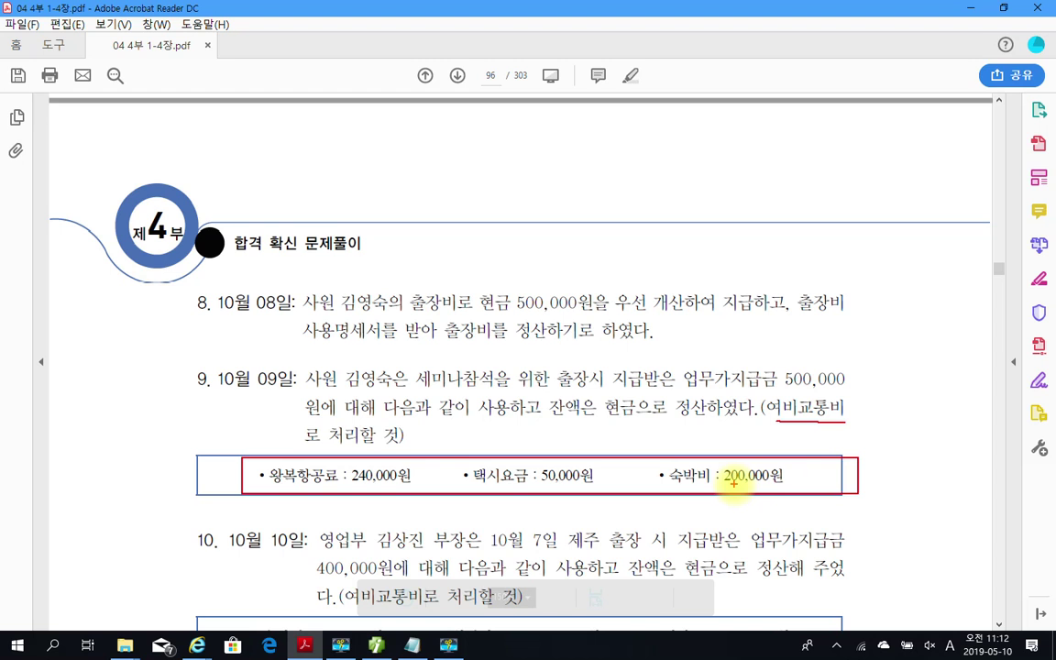
mouse_move(854, 458)
mouse_down()
mouse_move(843, 493)
mouse_move(872, 491)
mouse_move(895, 448)
mouse_move(887, 500)
mouse_up()
mouse_move(912, 461)
mouse_down()
mouse_move(922, 460)
mouse_move(934, 495)
mouse_move(1009, 468)
mouse_up()
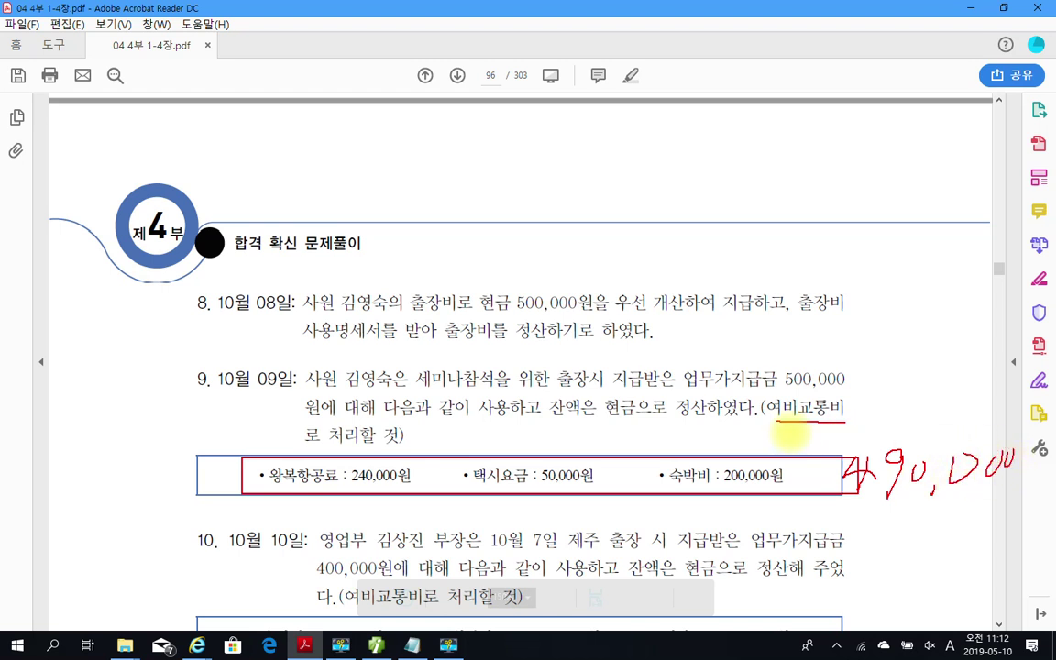
drag(604, 421, 733, 422)
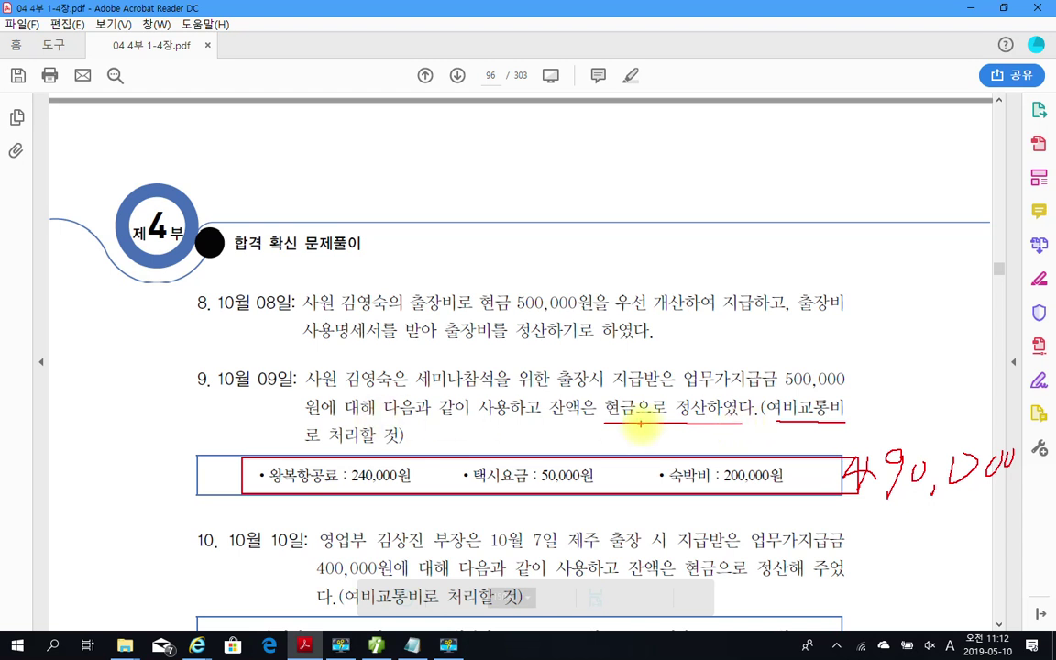
mouse_move(639, 396)
mouse_down()
mouse_move(620, 431)
mouse_move(654, 440)
mouse_move(641, 453)
mouse_move(664, 454)
mouse_move(651, 439)
mouse_move(675, 447)
mouse_up()
mouse_move(748, 437)
mouse_down()
mouse_move(746, 452)
mouse_move(765, 437)
mouse_move(784, 455)
mouse_move(844, 440)
mouse_up()
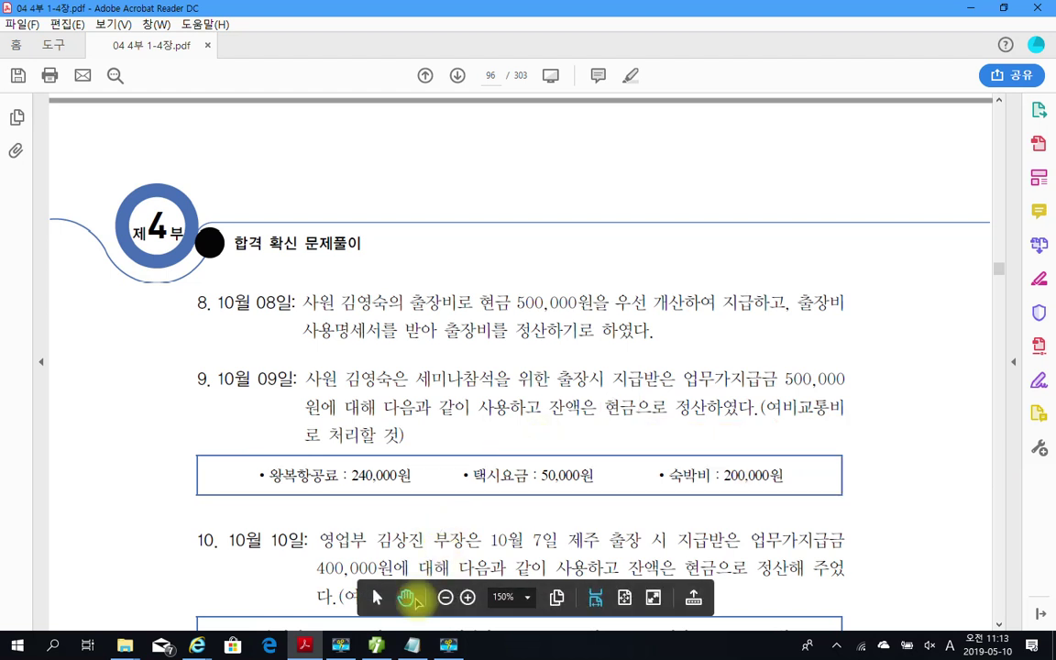
Step: Return to the voucher entry program and complete a day 9 차변 line for account 101 현금 with amount 10,000
click(375, 647)
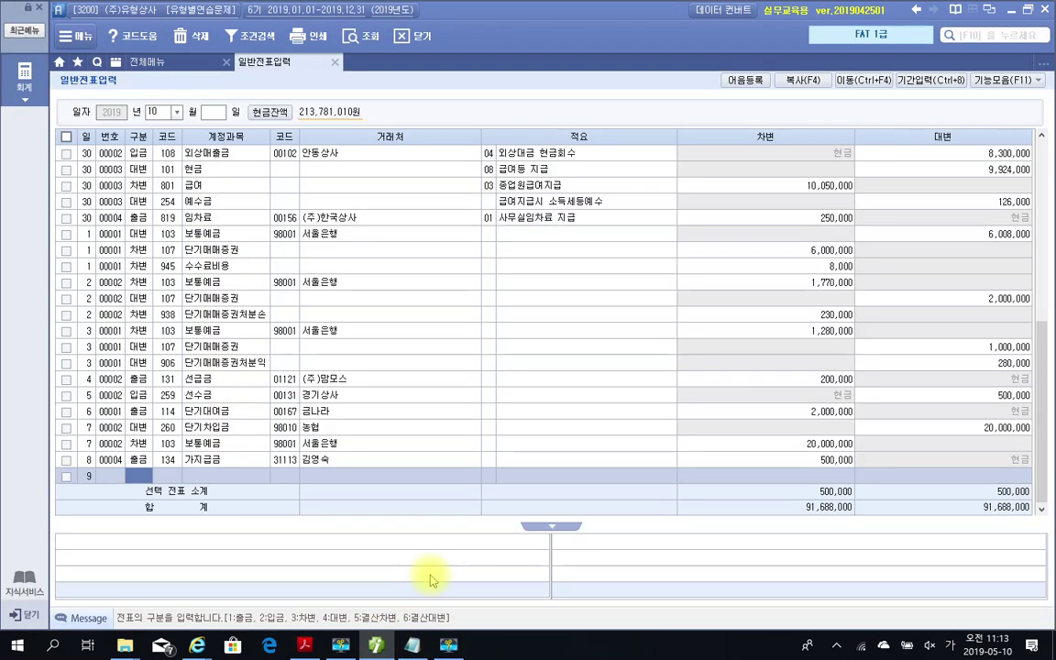
text(1)
key(Left)
text(3101)
key(Return)
key(Return)
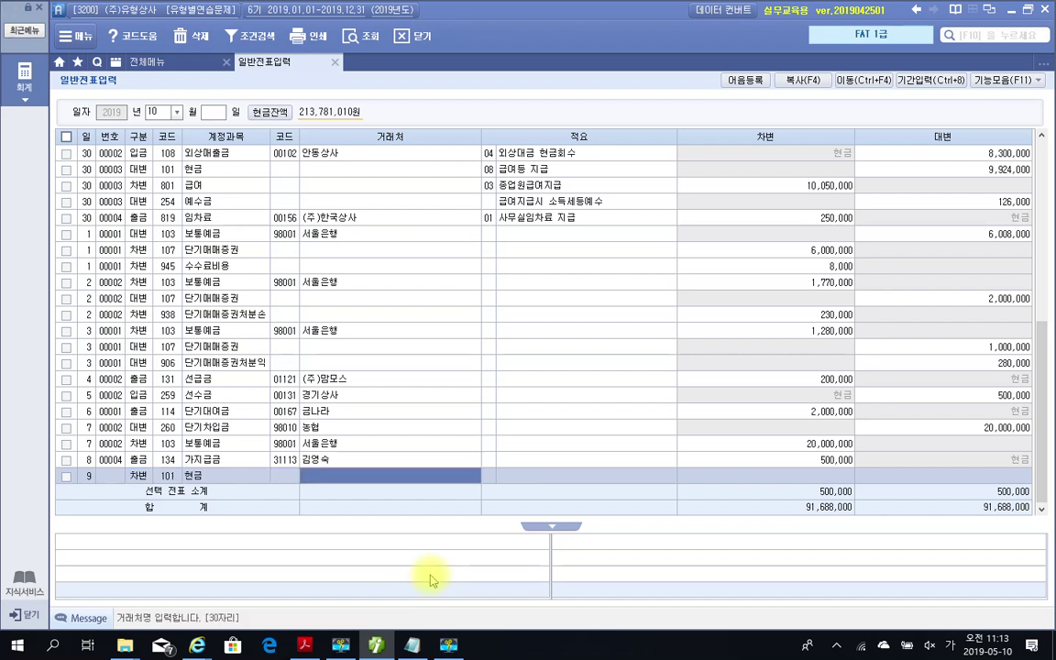
key(Return)
key(Return)
text(10,000)
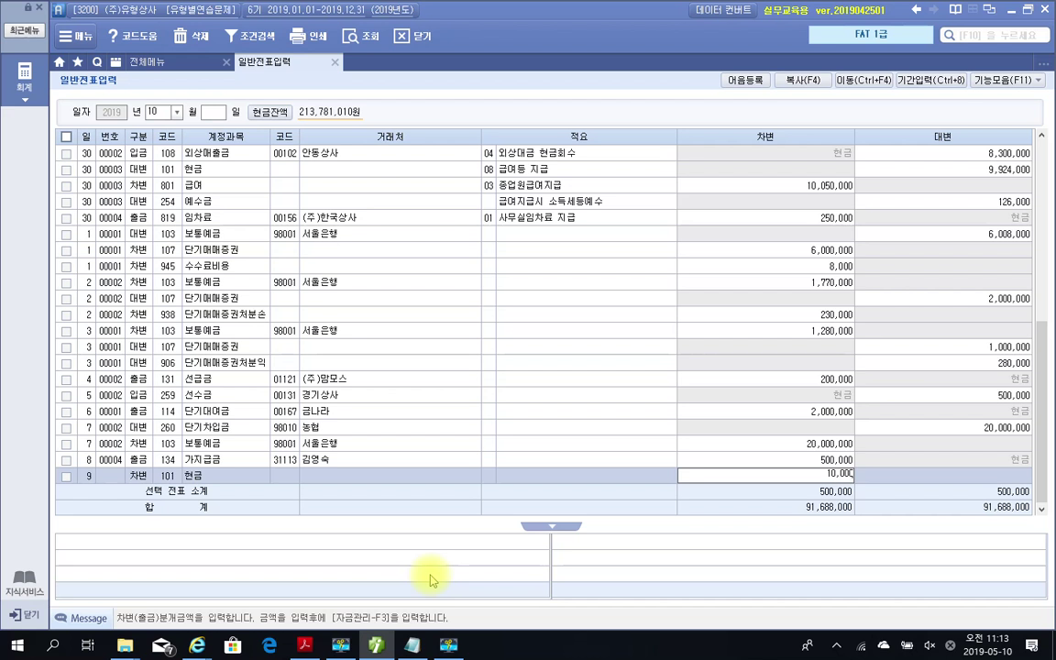
key(Return)
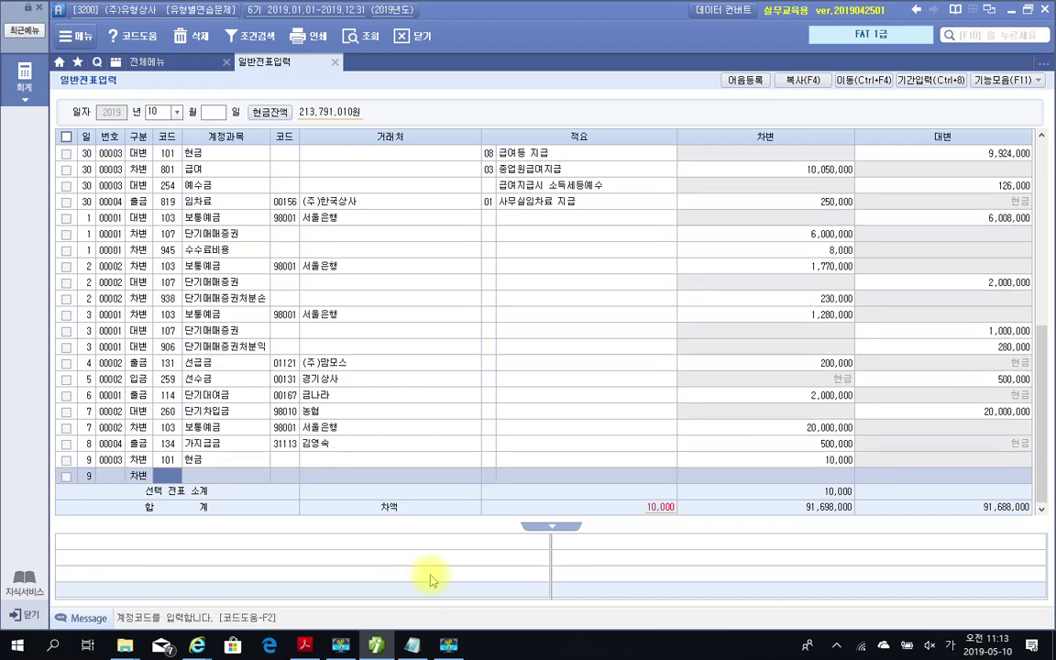
Step: Add a day 9 차변 line for account 812 여비교통비 with no partner or description and amount 490,000
text(812)
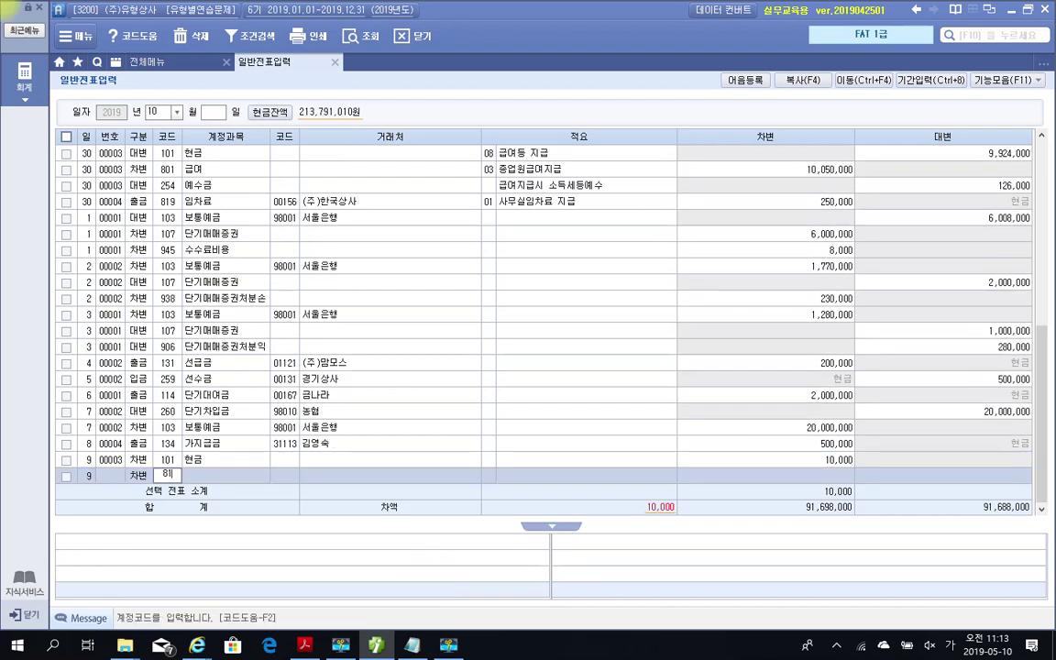
key(Return)
key(Return)
key(Return)
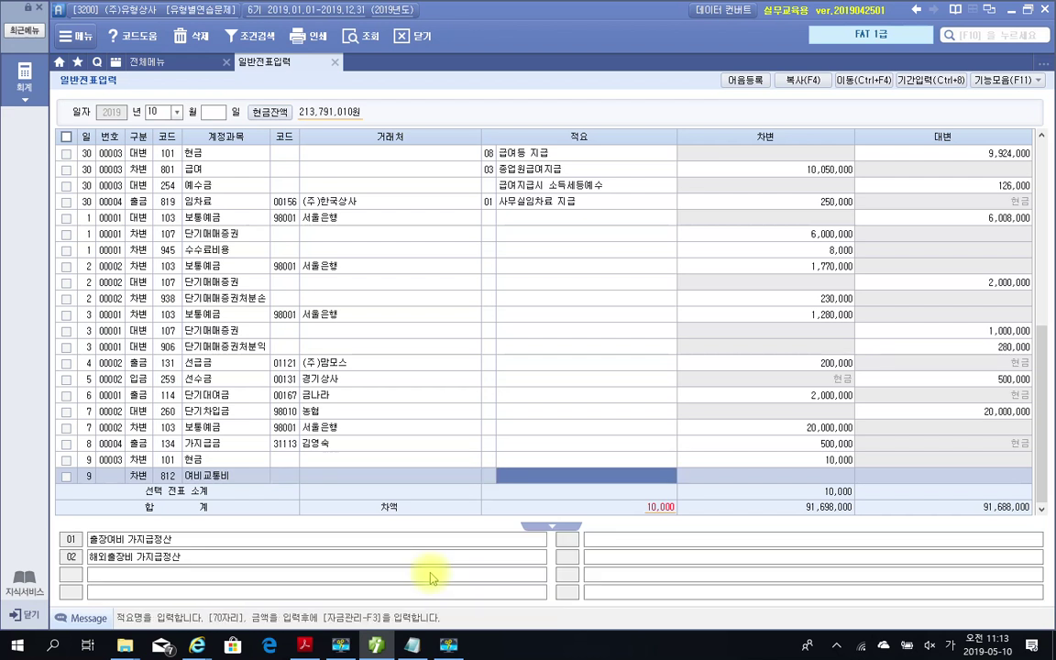
key(Return)
text(4900000)
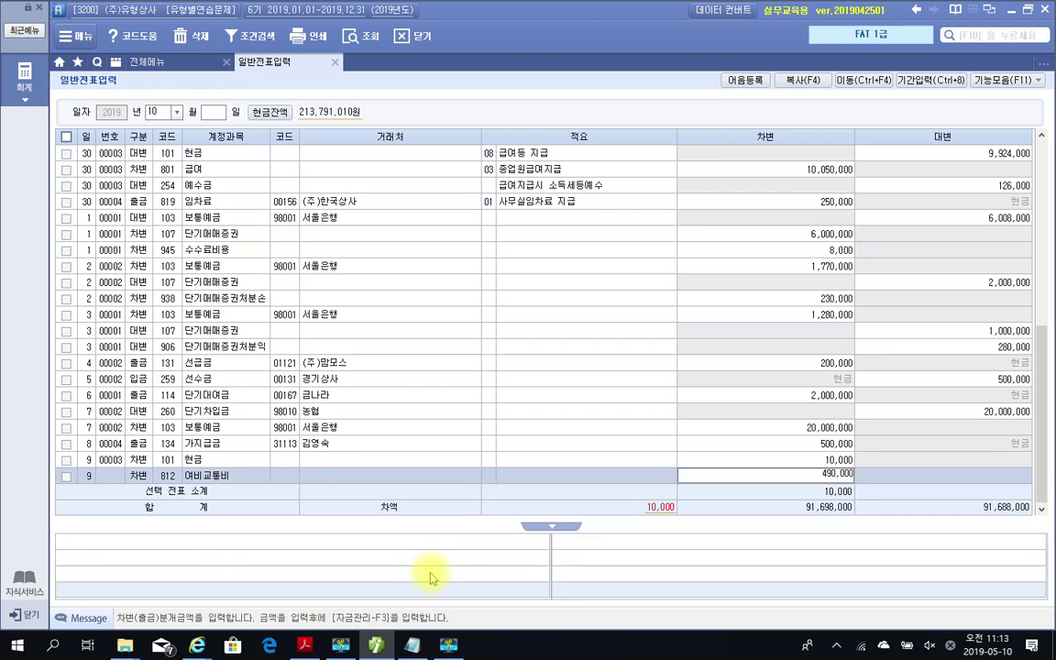
key(Return)
Step: Add a day 9 대변 line for account 134 가지급금 with the travelling employee as partner, no description and amount 500,000
text(4)
key(Return)
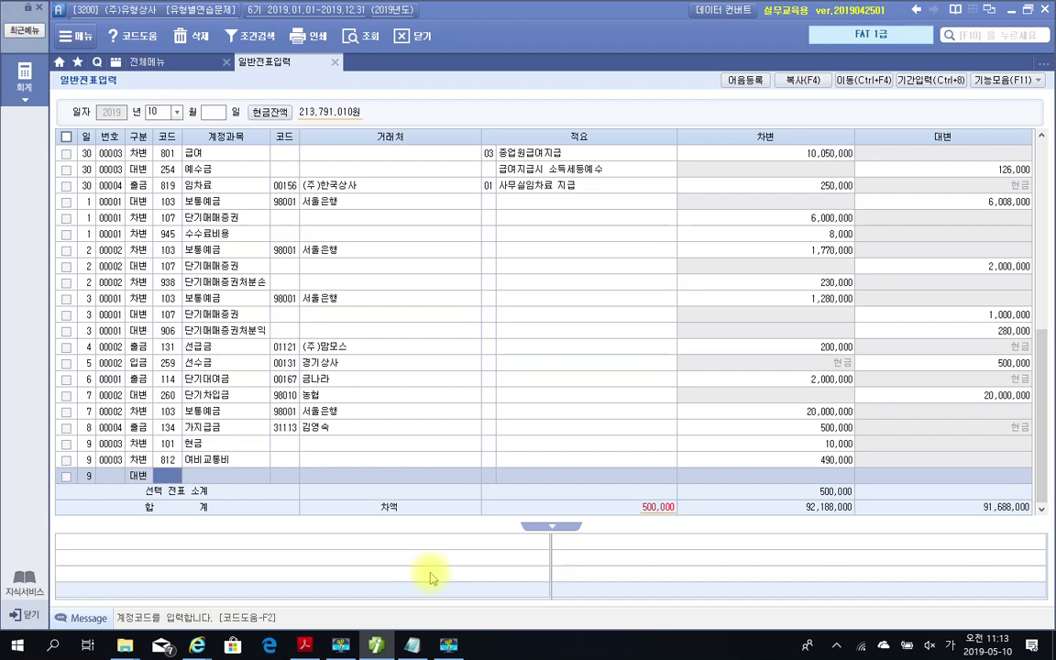
text(134)
key(Return)
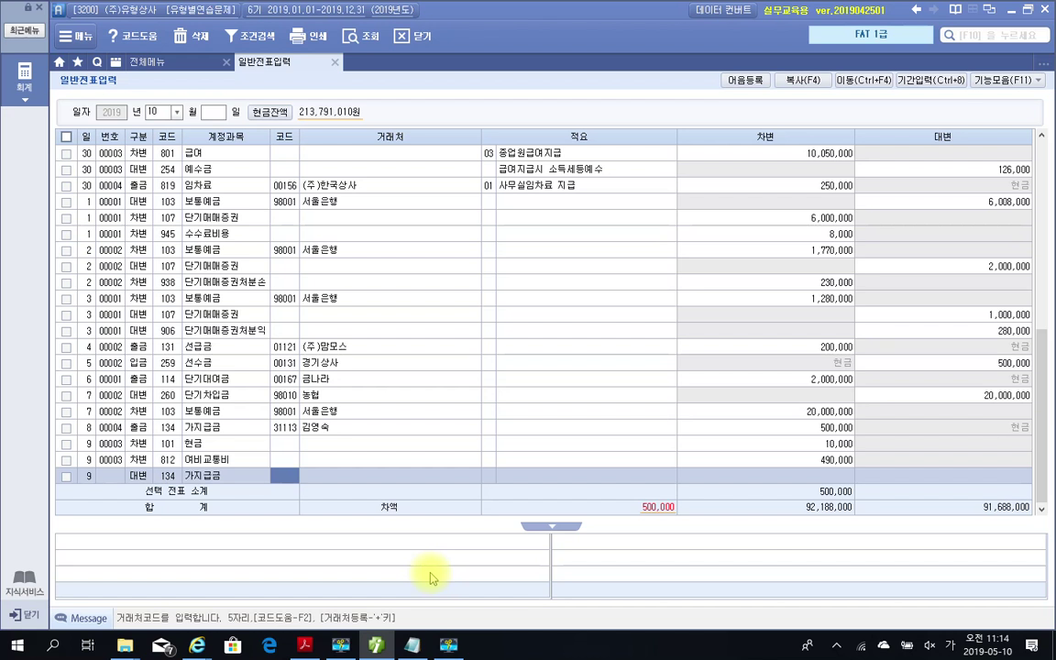
text(3111)
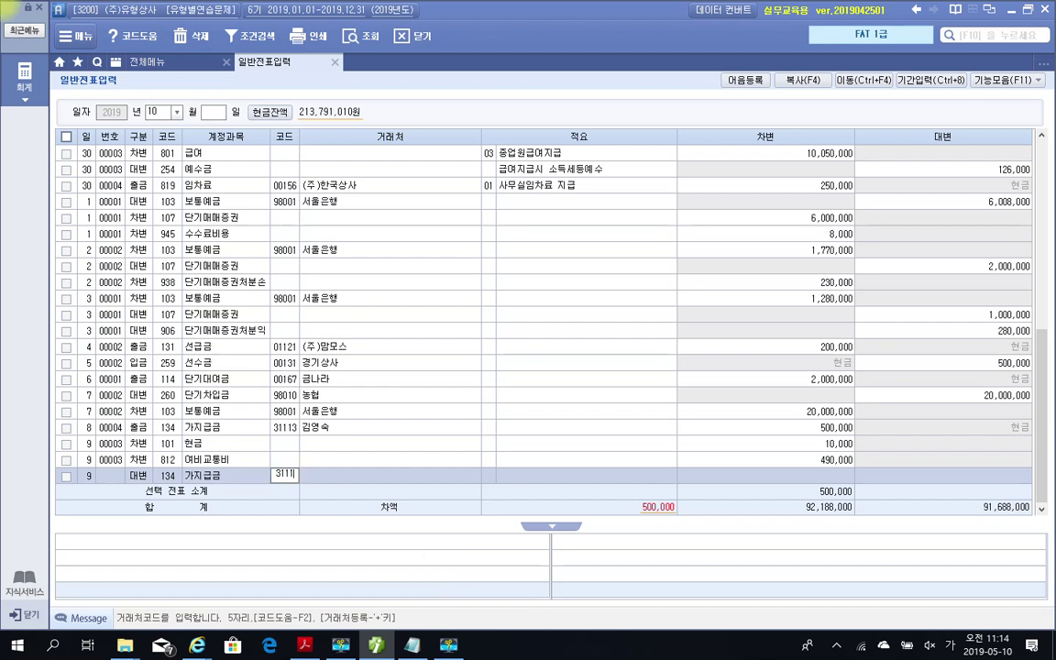
text(3)
key(Return)
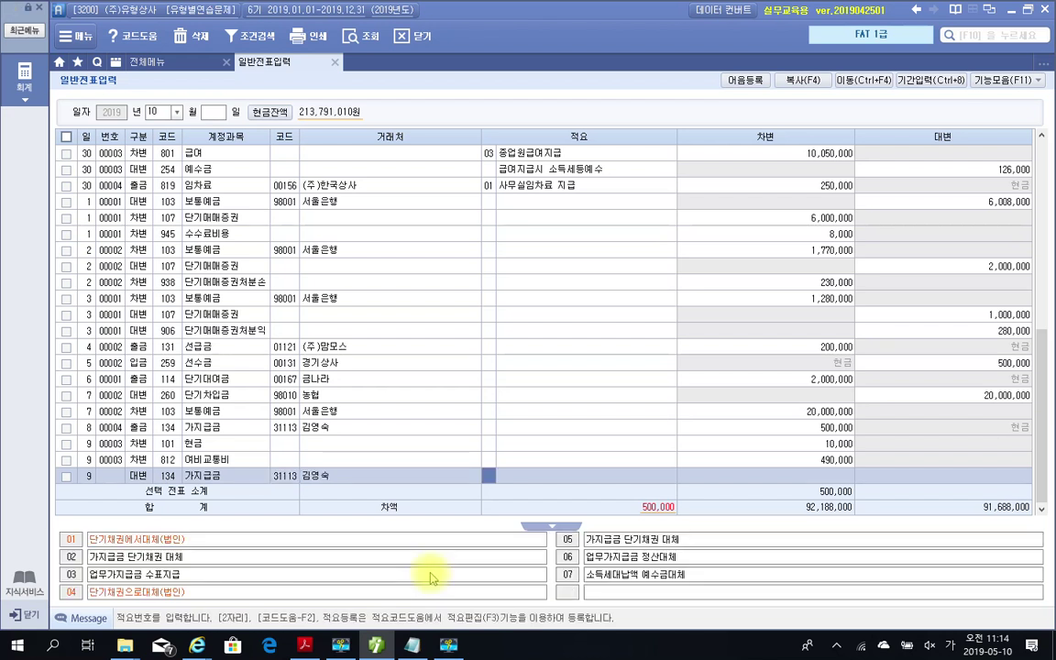
key(Return)
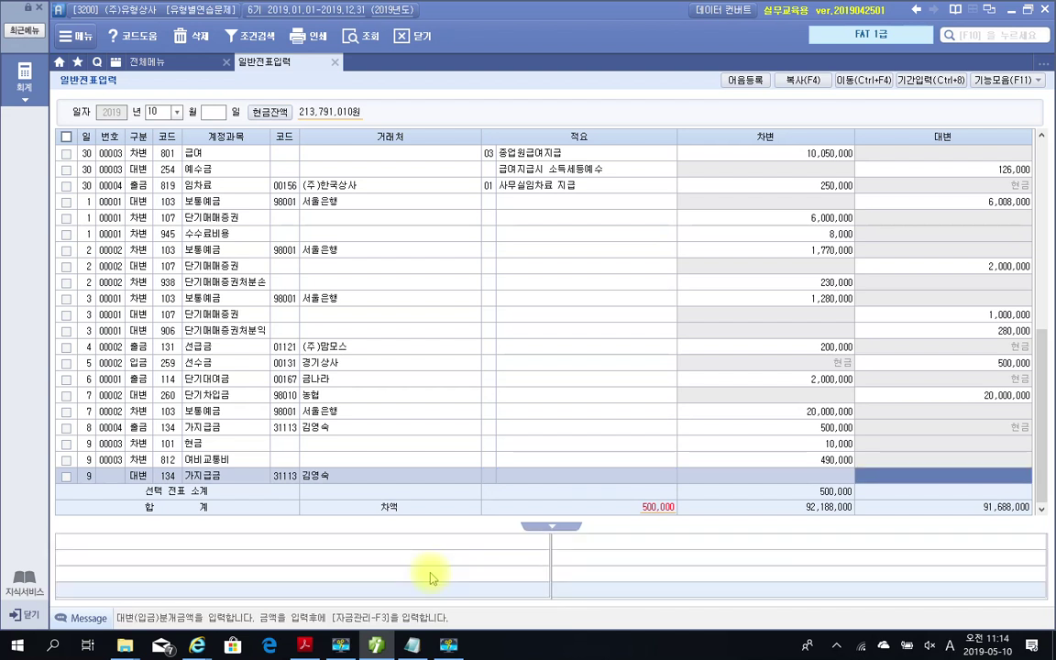
text(500,000)
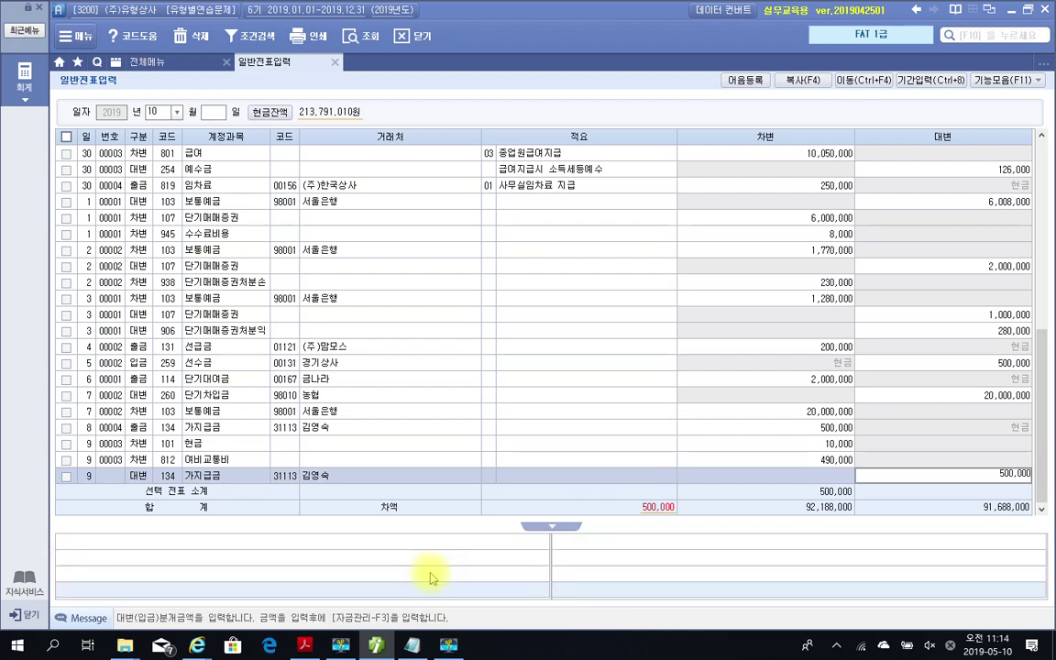
key(Return)
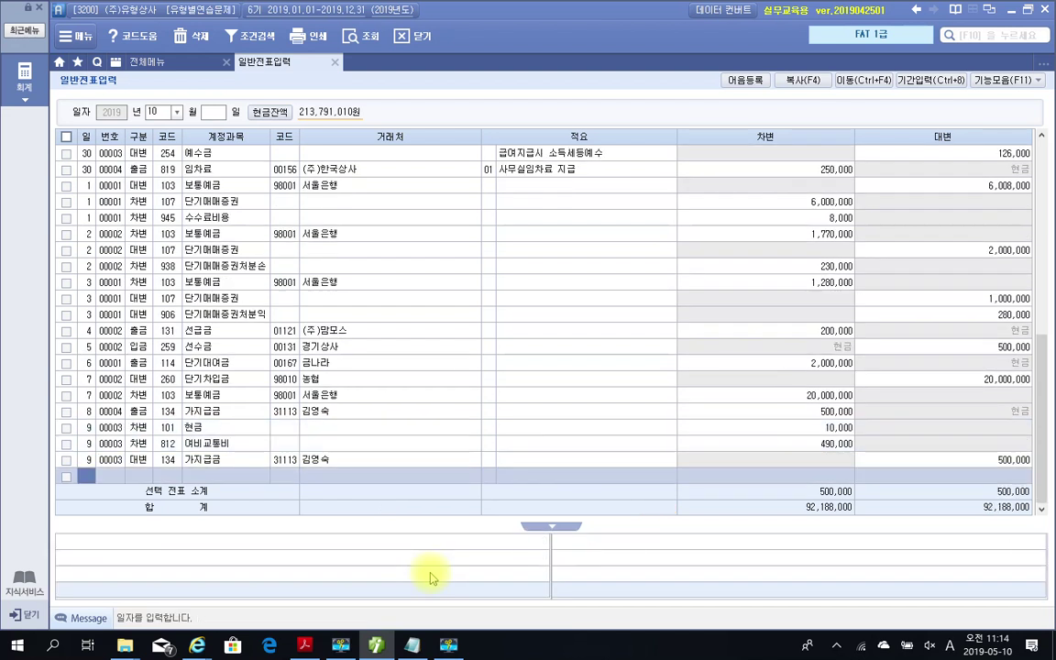
Step: Review the day 9 voucher's debit and credit entries, and switch to Acrobat Reader to read the October 10 transaction
click(108, 444)
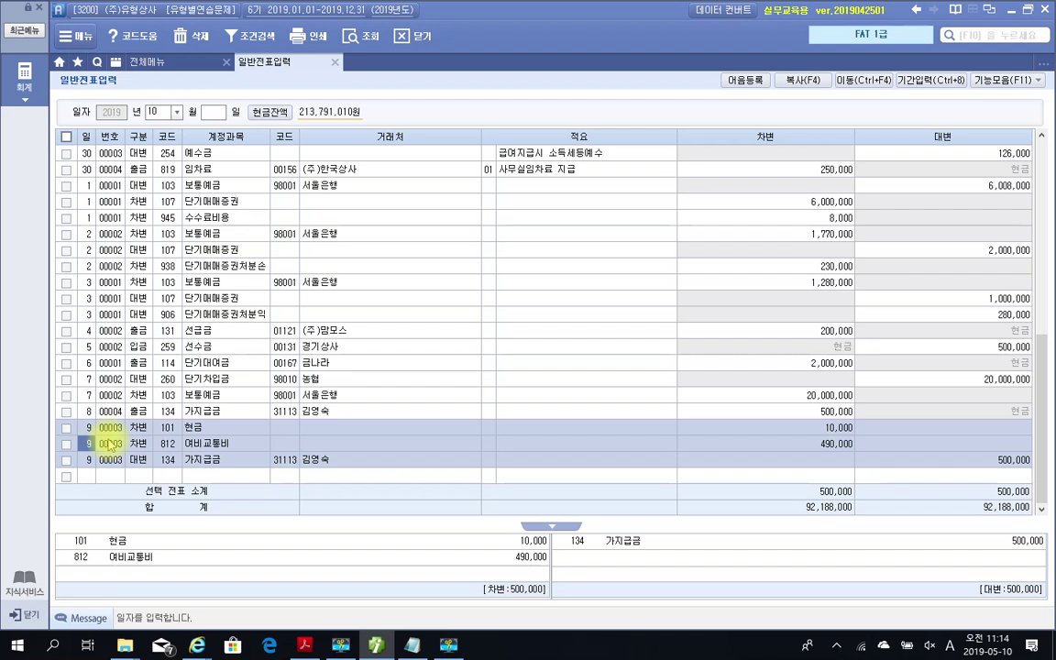
click(87, 476)
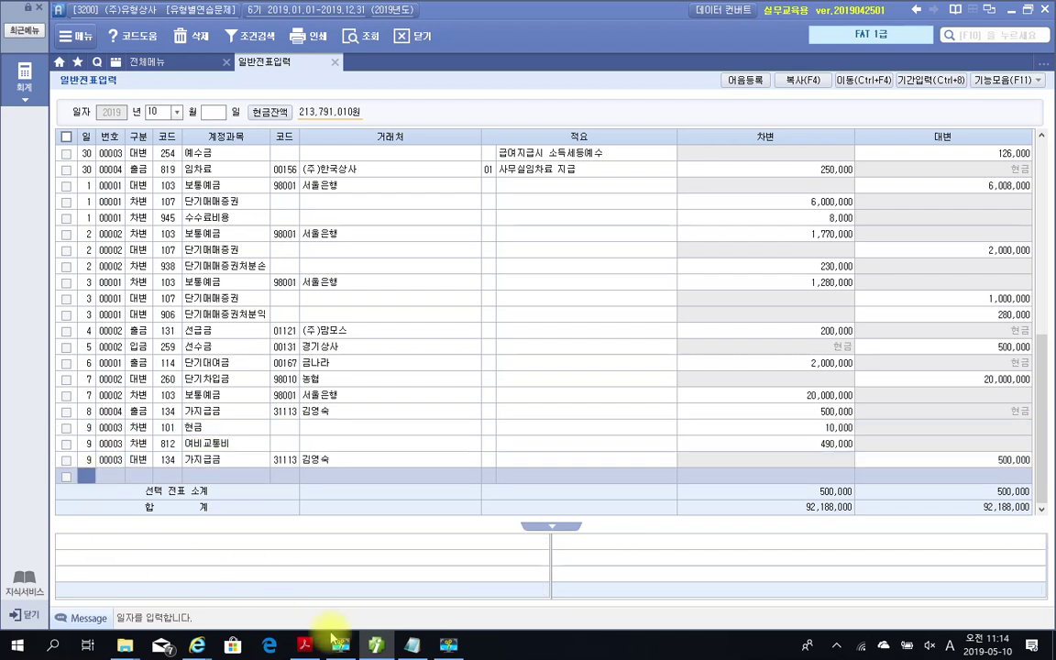
click(362, 536)
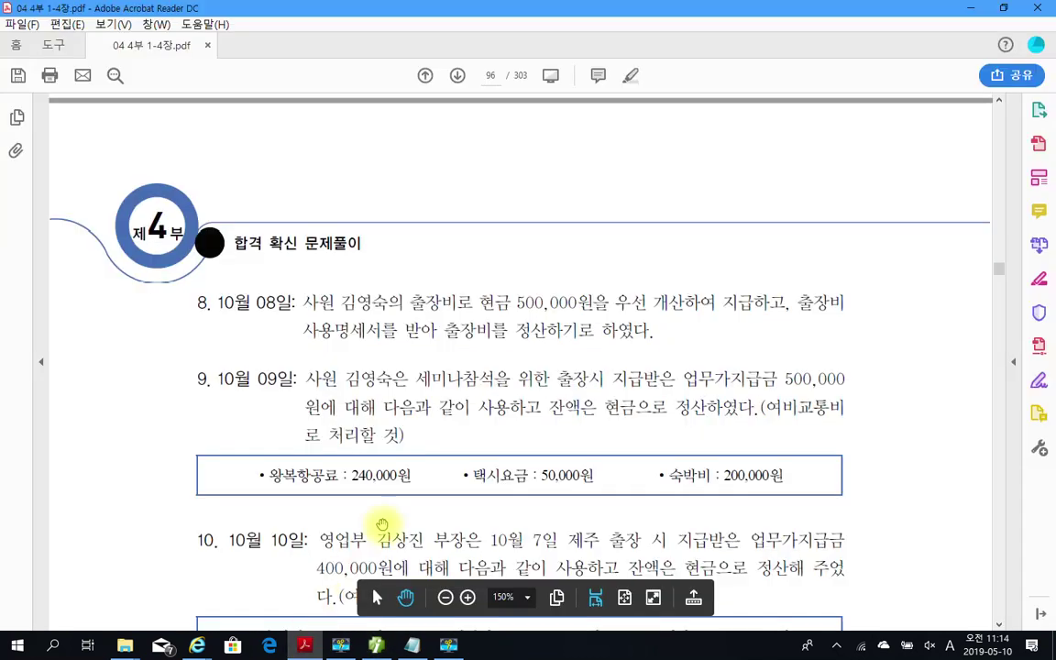
scroll(408, 463, down, 4)
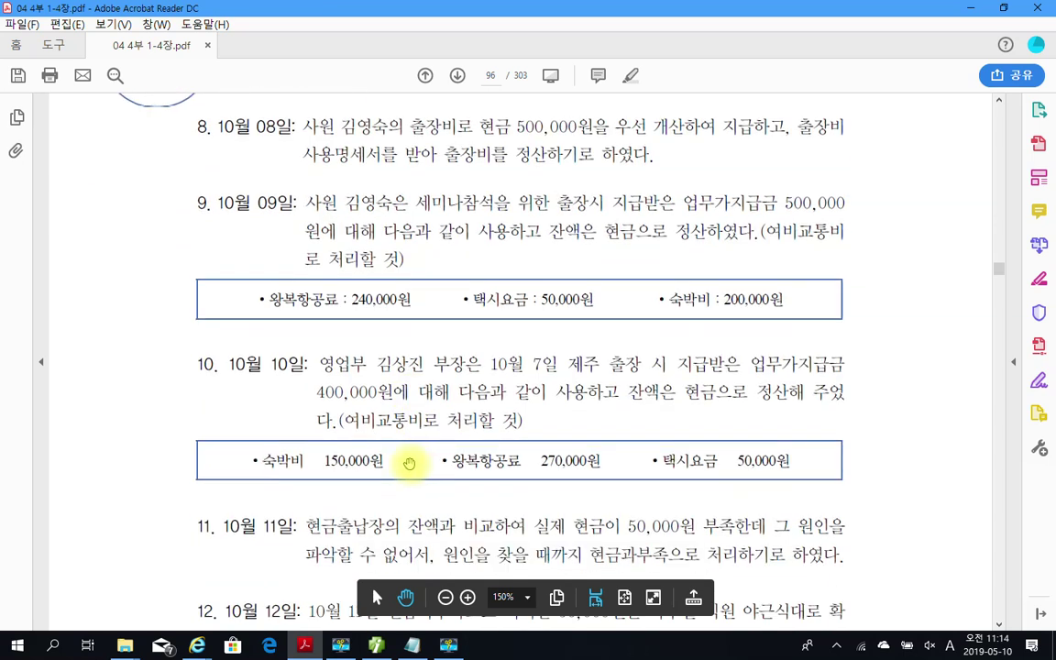
scroll(409, 462, down, 2)
scroll(405, 463, down, 2)
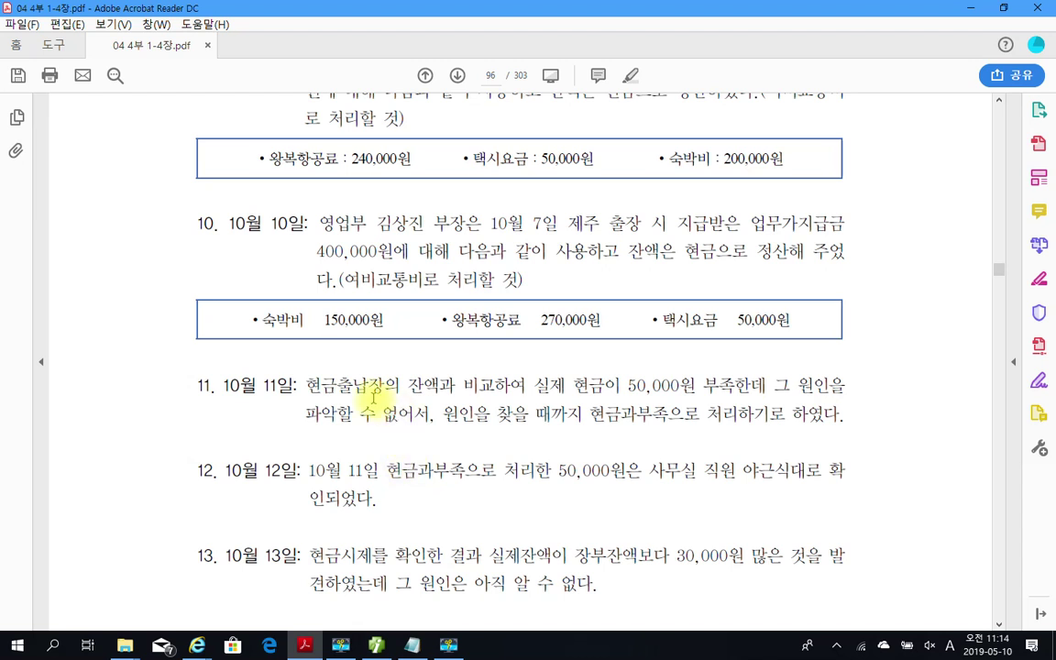
Step: Box the October 10 expenses, write 470,000 beside them, underline the 400,000 advance, and clear the markings
mouse_move(226, 300)
mouse_down()
mouse_move(405, 334)
mouse_move(825, 344)
mouse_up()
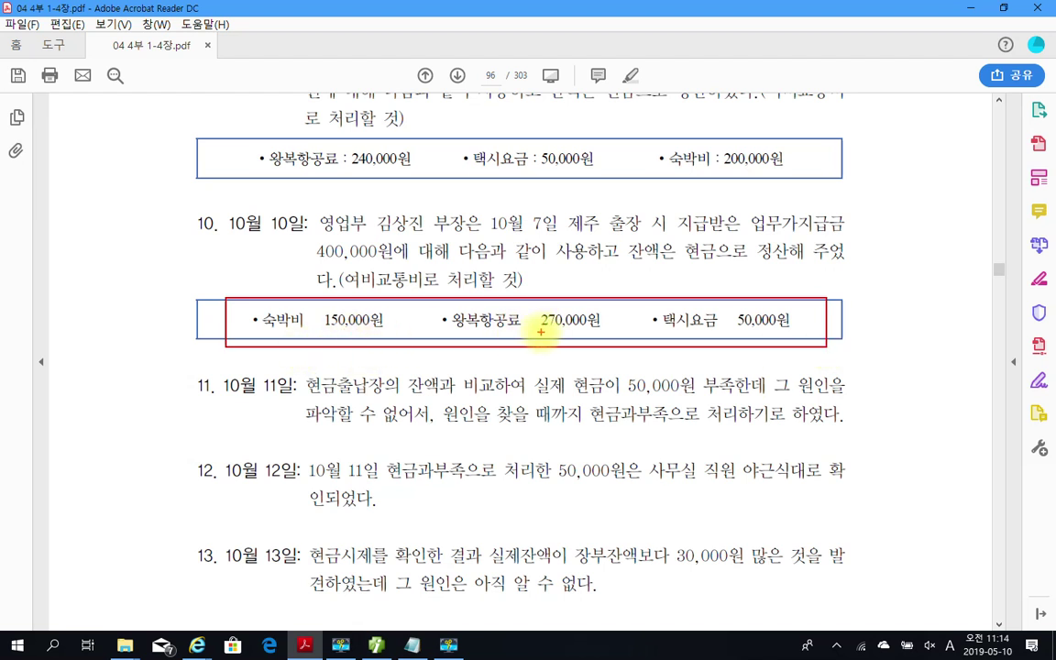
mouse_move(851, 321)
mouse_down()
mouse_move(867, 313)
mouse_move(863, 328)
mouse_move(878, 327)
mouse_move(891, 313)
mouse_move(884, 339)
mouse_move(908, 346)
mouse_move(921, 320)
mouse_move(935, 328)
mouse_up()
drag(943, 319, 943, 328)
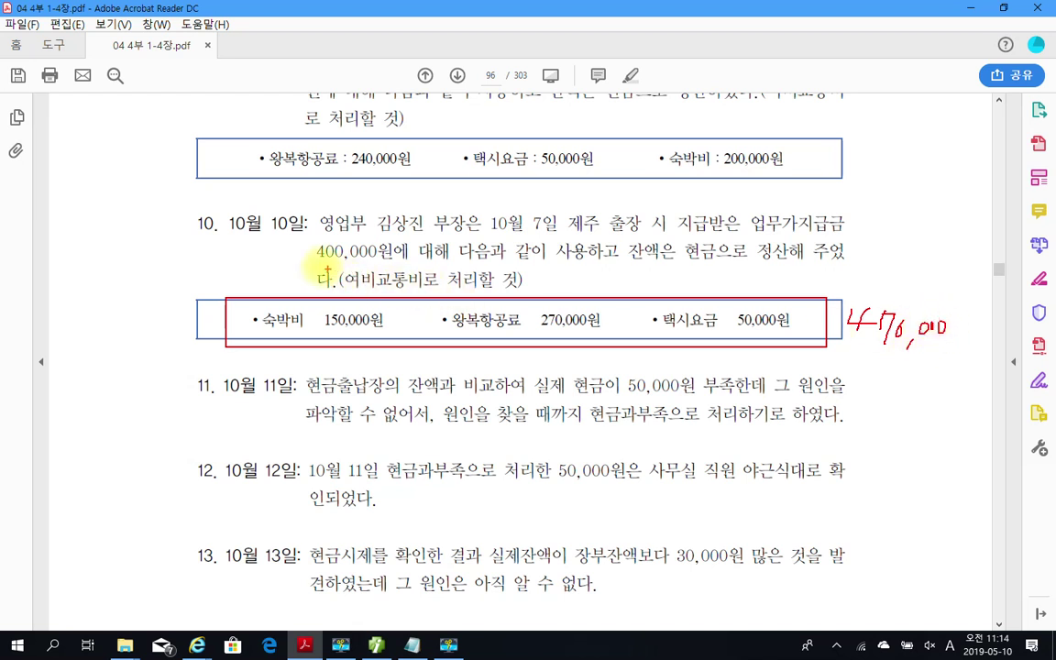
drag(306, 260, 378, 263)
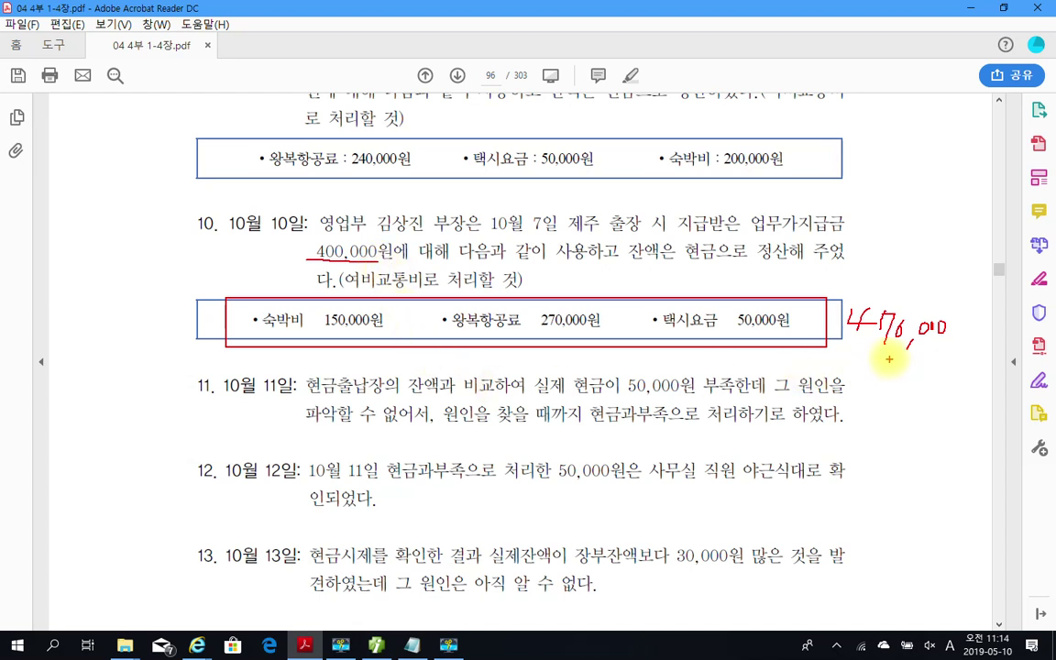
key(Escape)
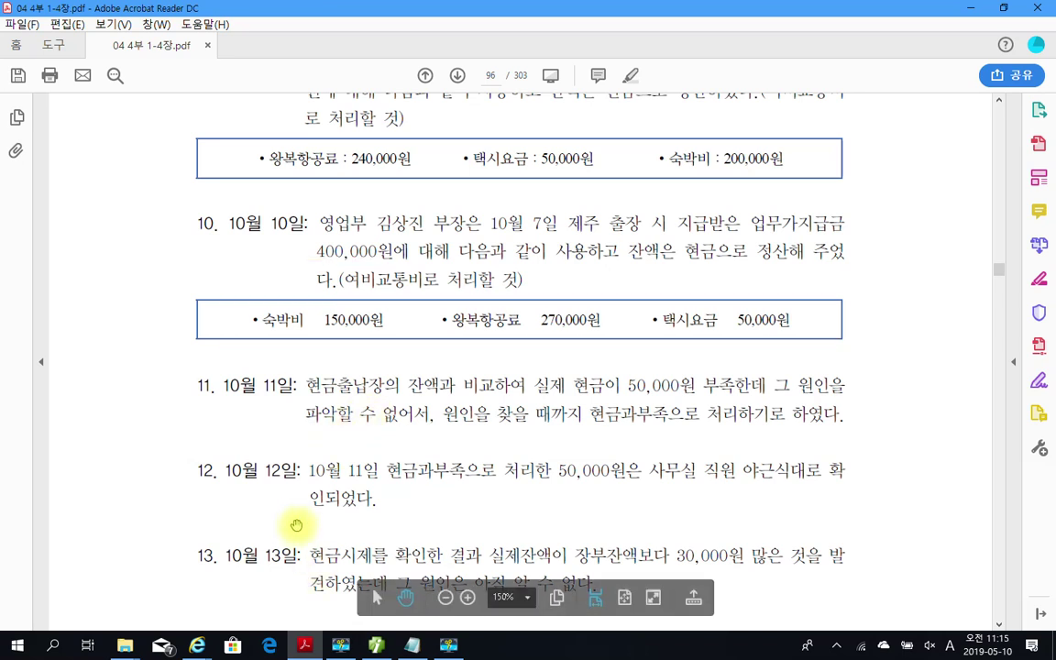
Step: Return to the voucher entry program and add a day 10 대변 line for account 134 가지급금 with the travelling manager as partner and amount 400,000
click(376, 646)
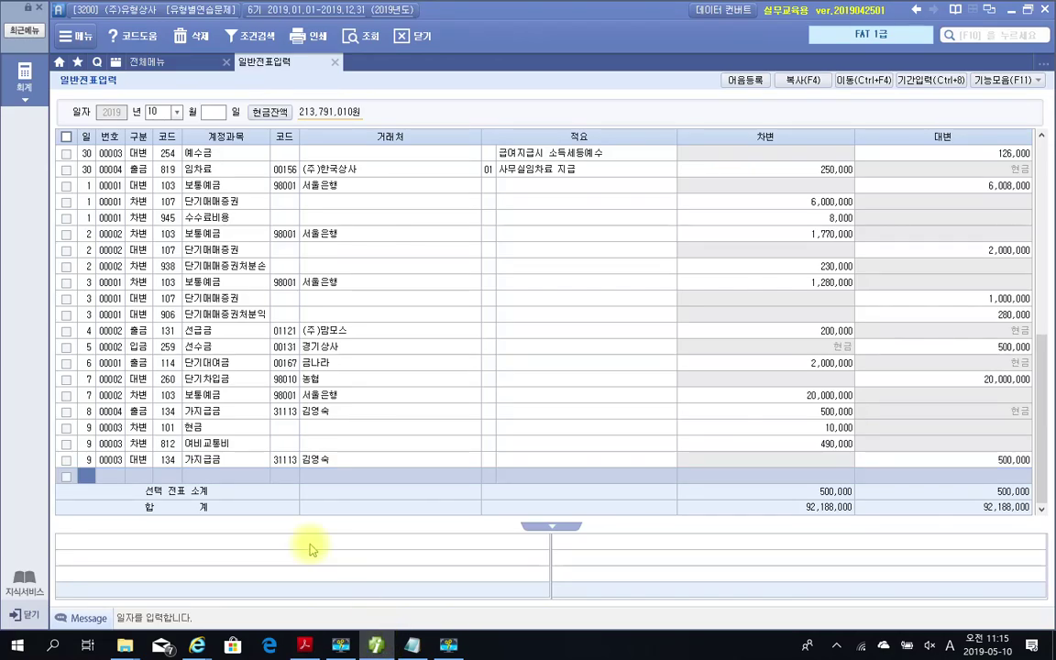
text(10)
key(Return)
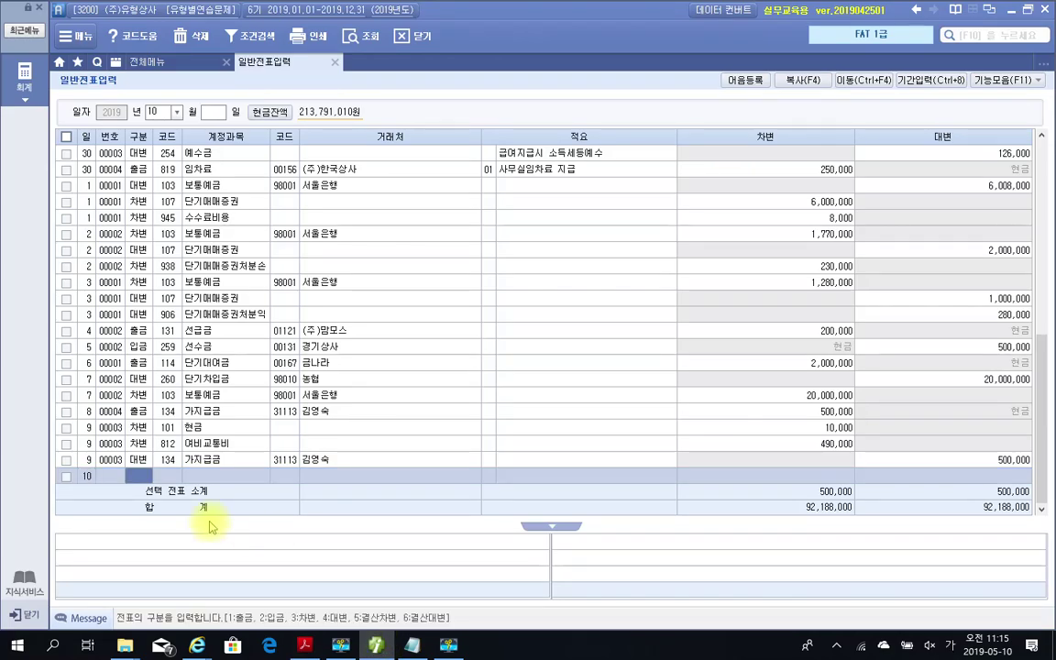
text(4)
key(Return)
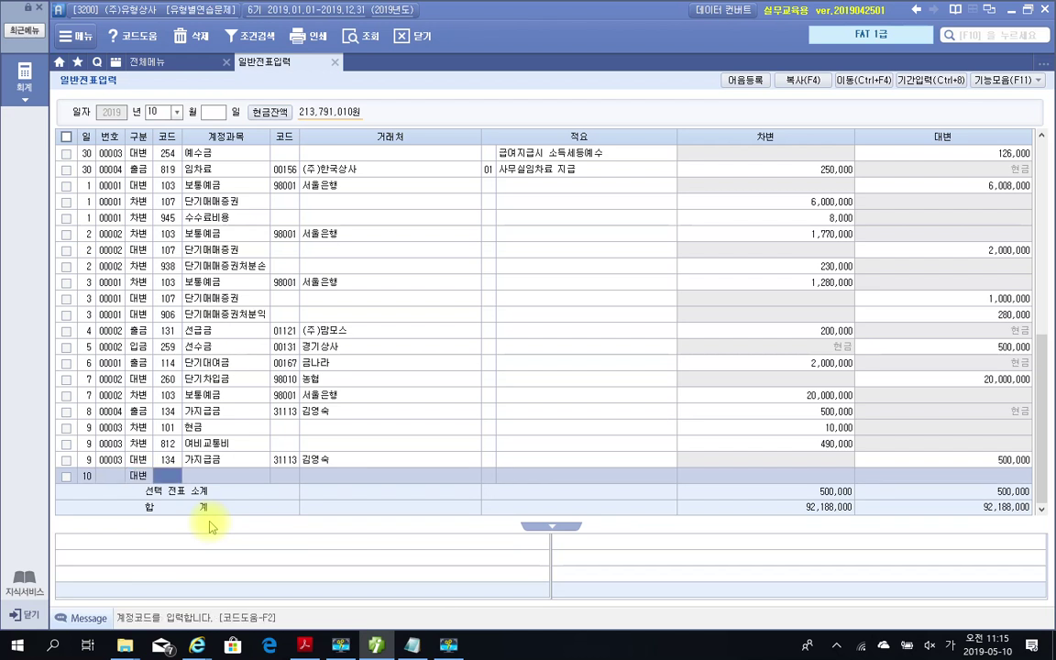
text(134)
key(Return)
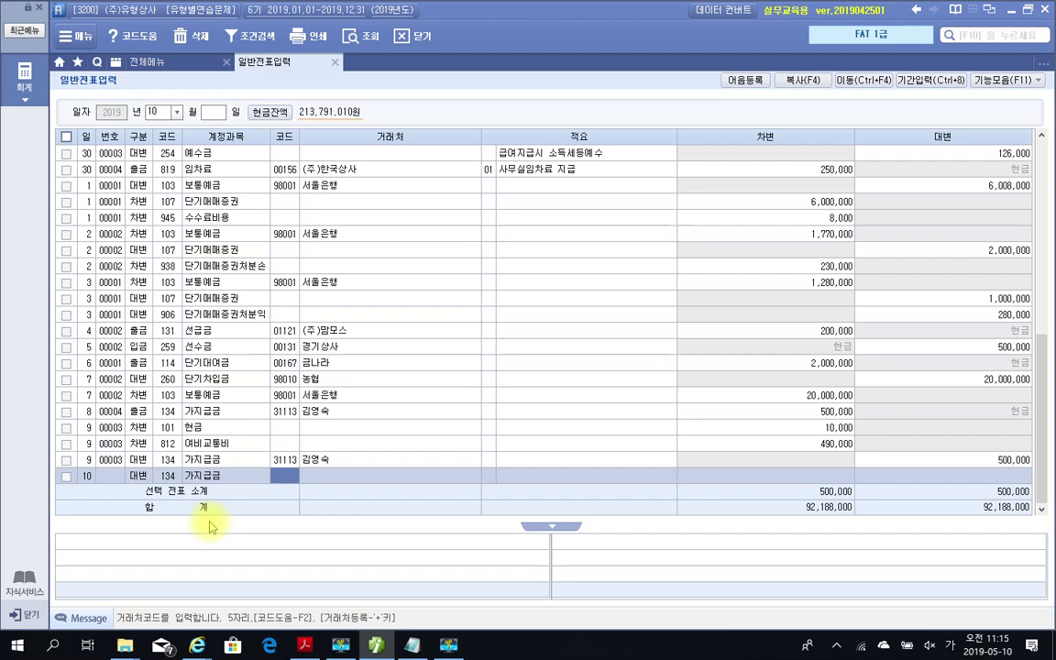
text(104)
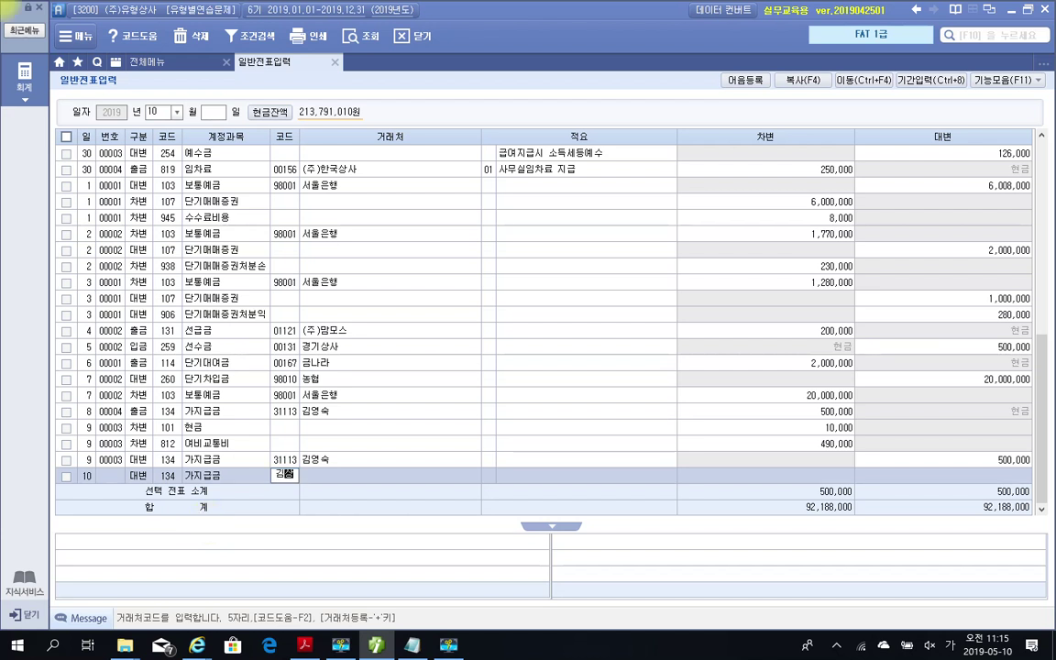
key(Return)
key(Return)
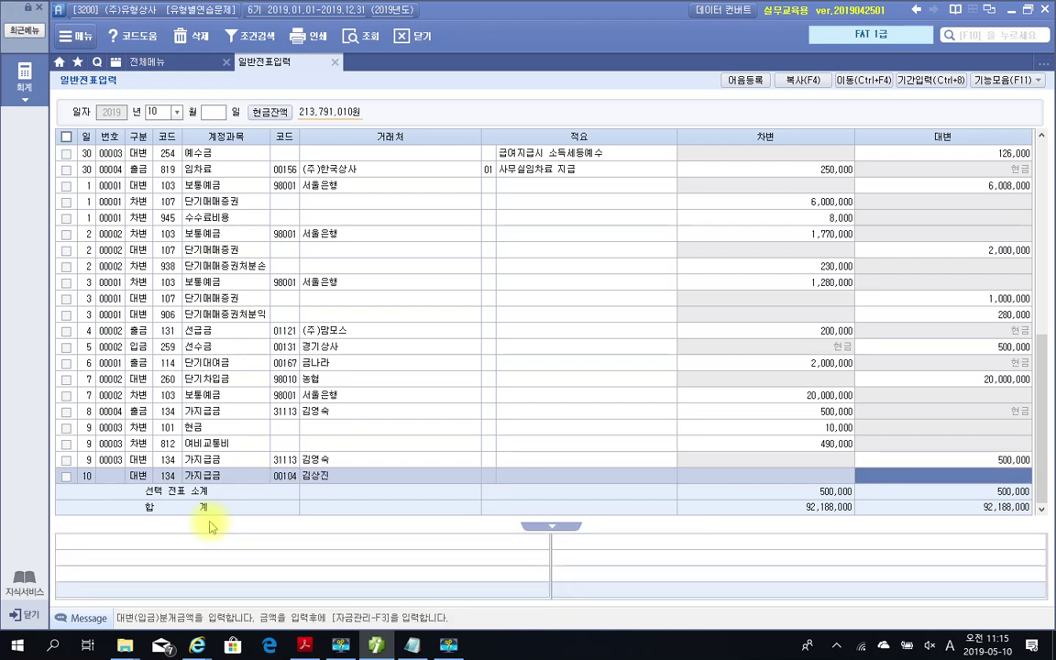
text(400,000)
key(Return)
Step: Add a day 10 차변 line for account 812 여비교통비 with no partner or description and amount 470,000
text(3)
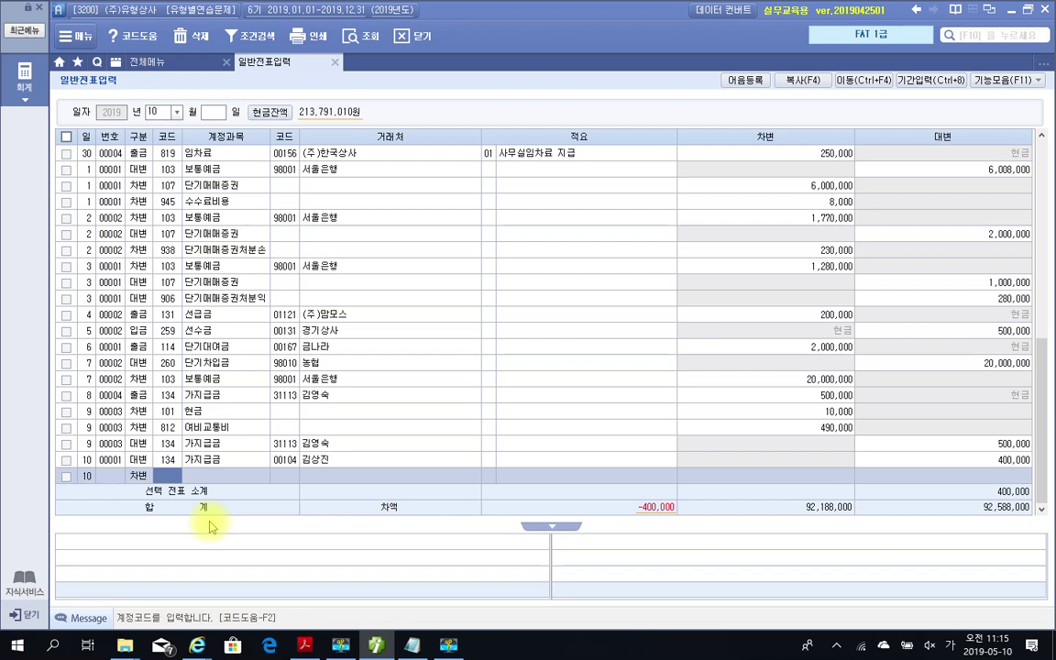
text(812)
key(Return)
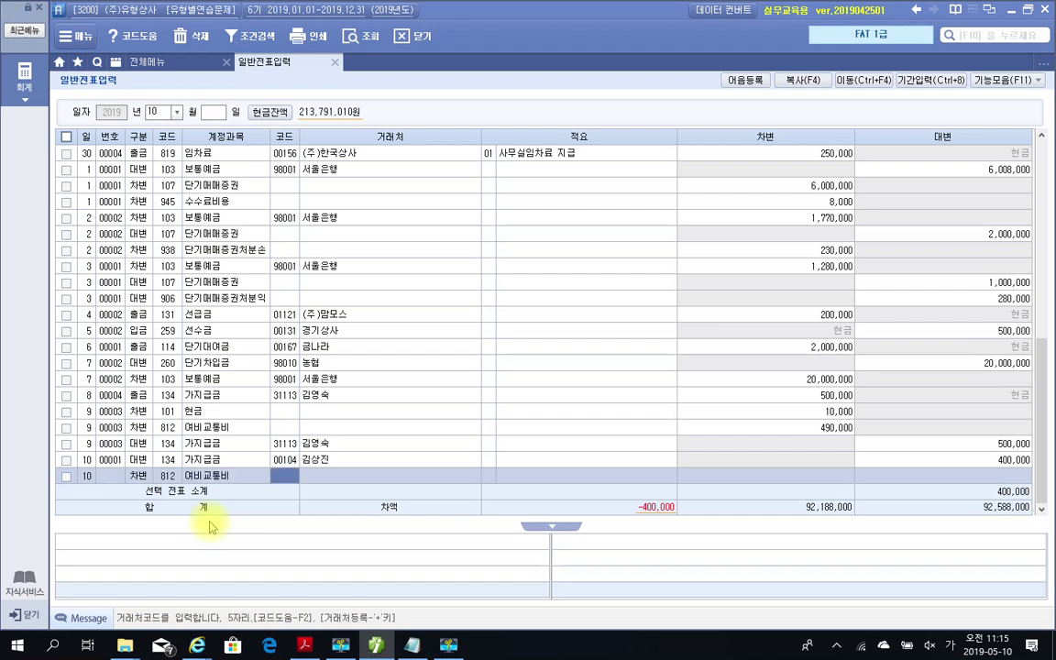
key(Return)
key(Return)
text(470)
key(plus)
key(Return)
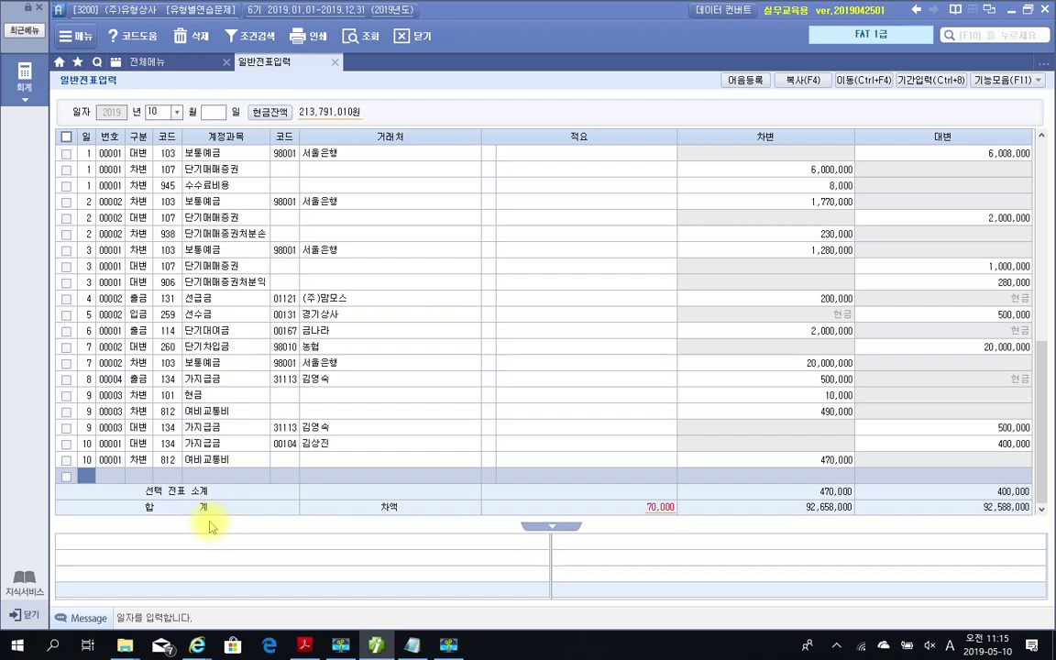
Step: Add a day 10 대변 line for account 101 현금 with amount 70,000 and review the voucher's debit and credit entries
text(10)
key(Return)
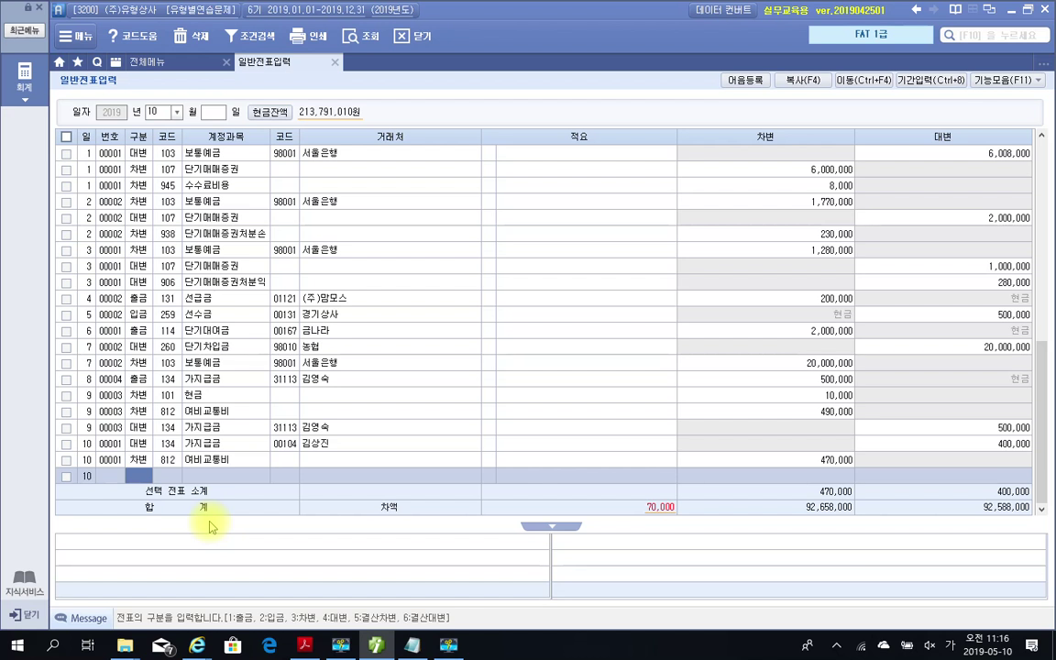
text(4)
key(Return)
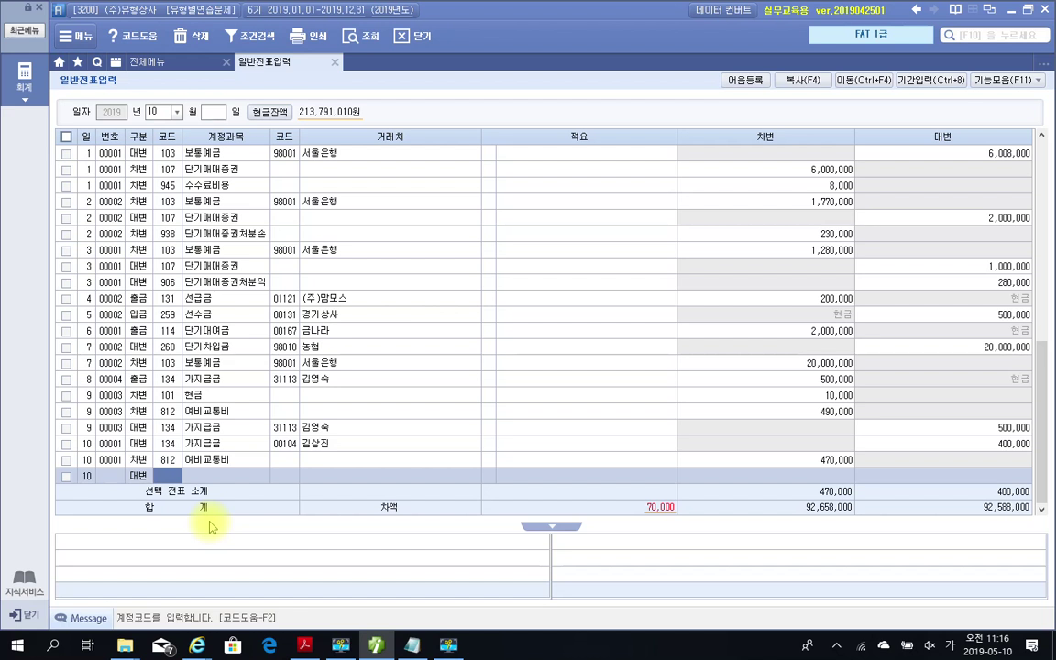
text(101)
key(Return)
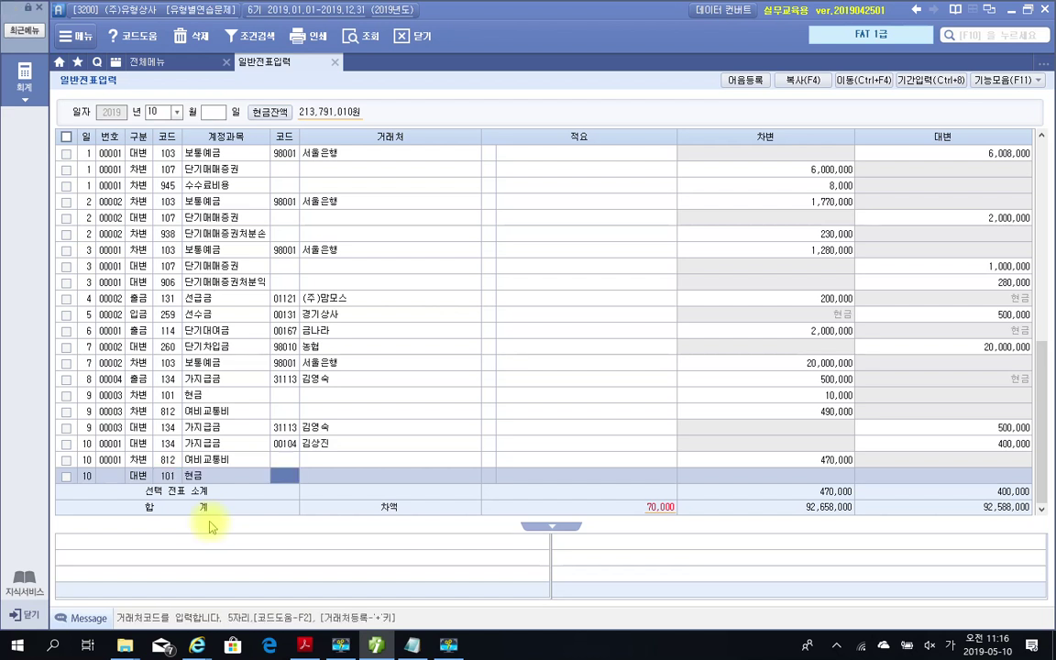
key(Return)
key(Return)
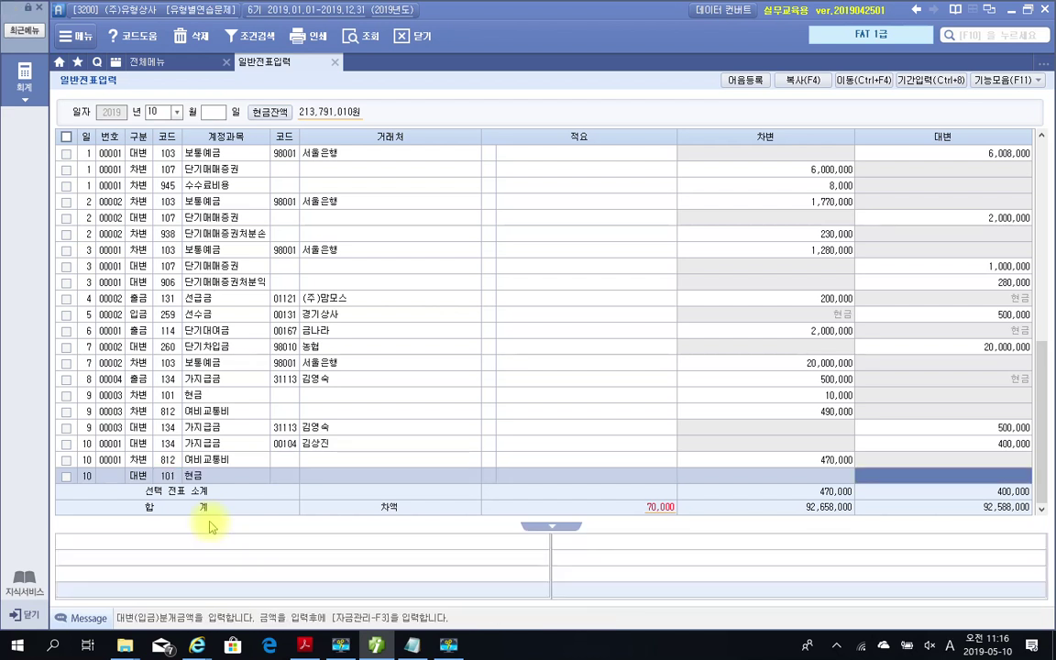
text(700000)
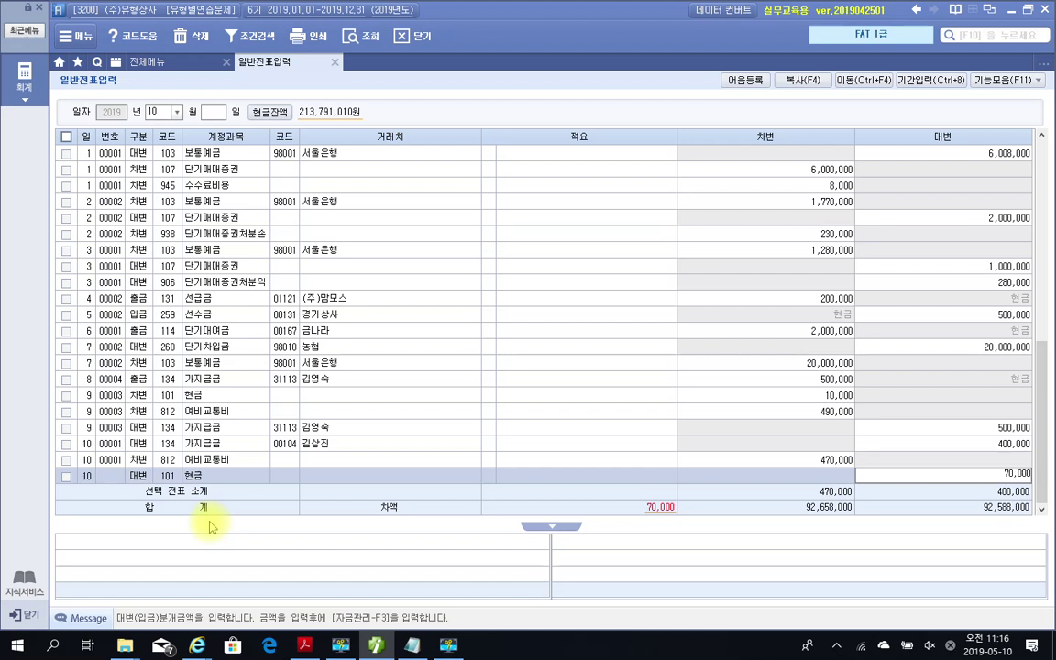
key(Return)
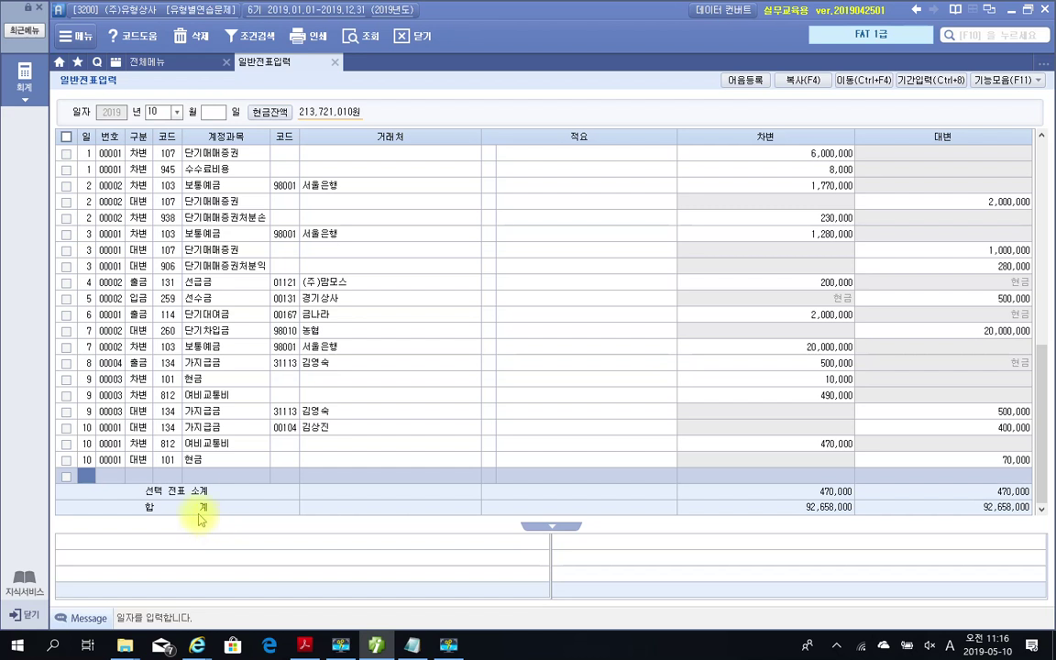
click(186, 444)
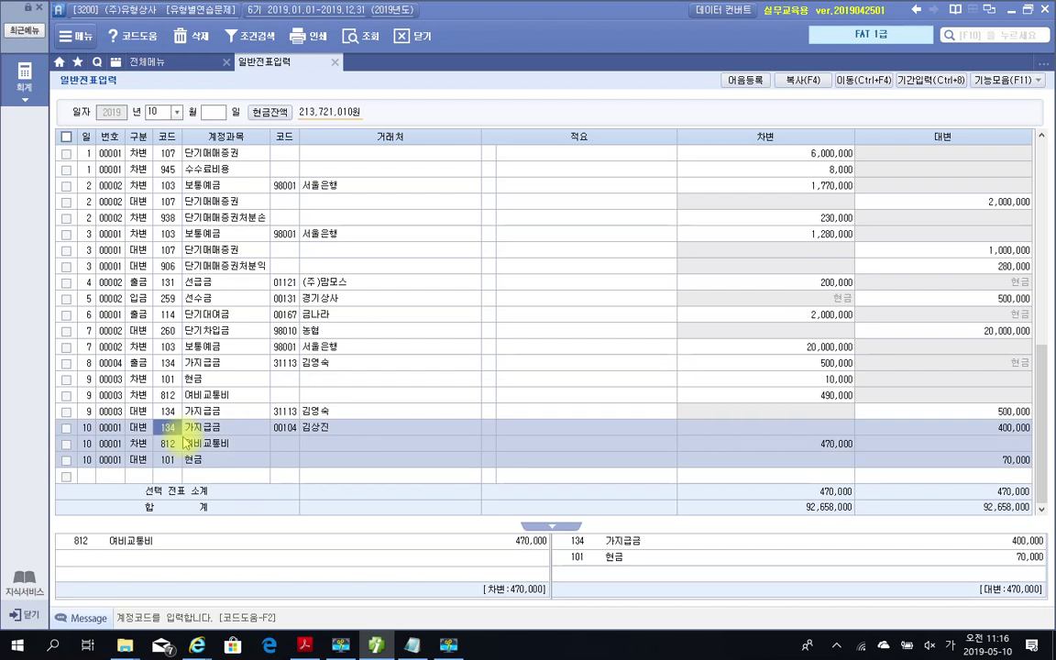
Step: Add a day 11 출금 line for account 141 현금과부족, found by searching 현금, with no partner or description and amount 50,000
click(117, 476)
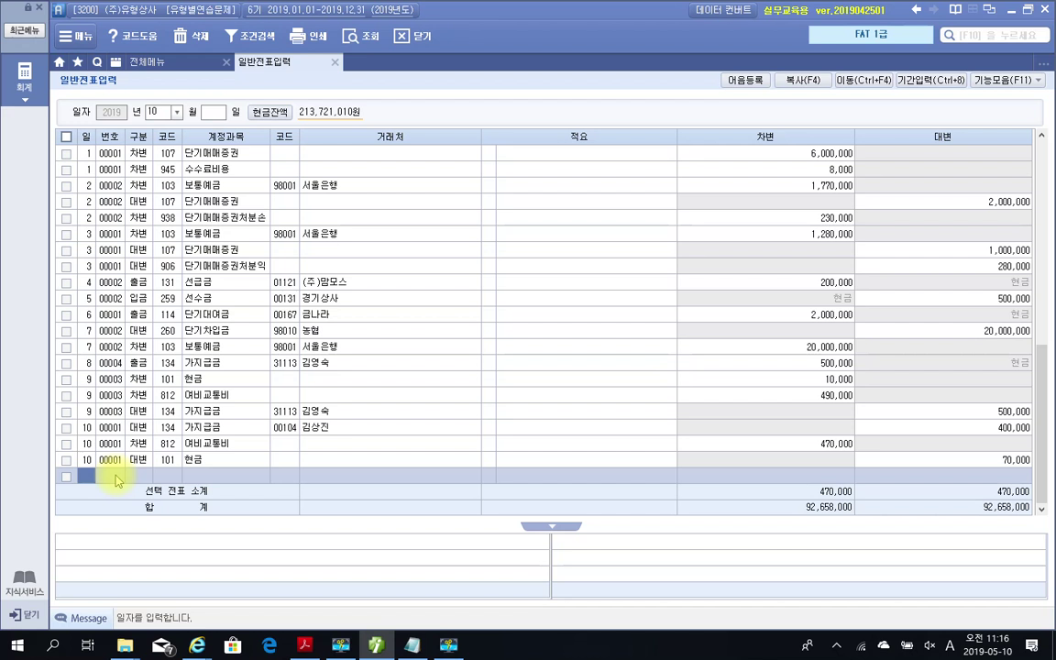
text(11)
key(Return)
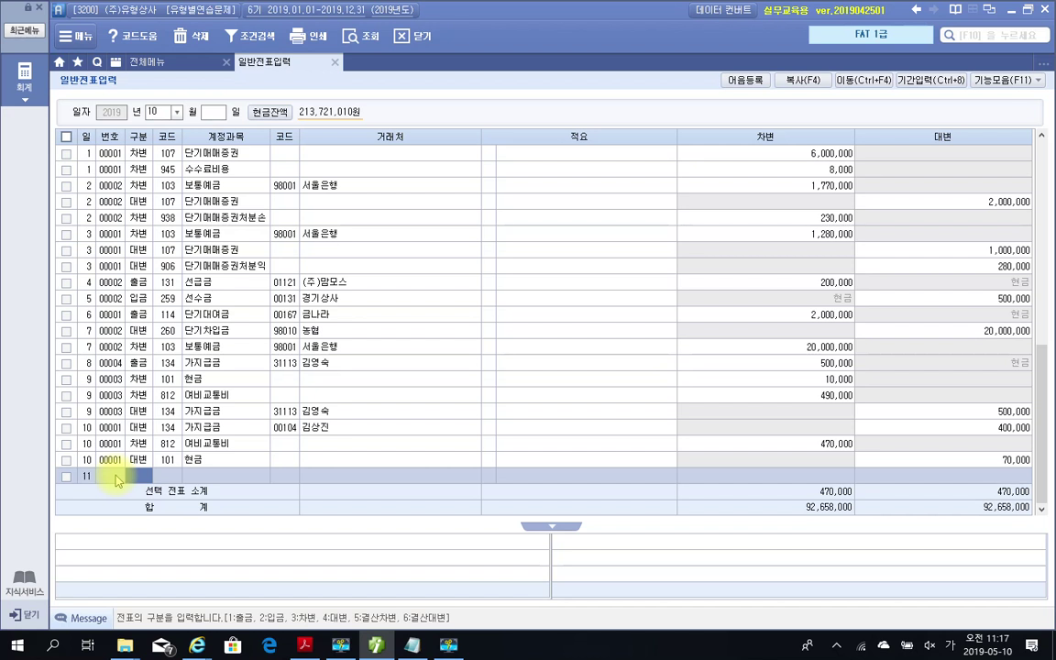
key(1)
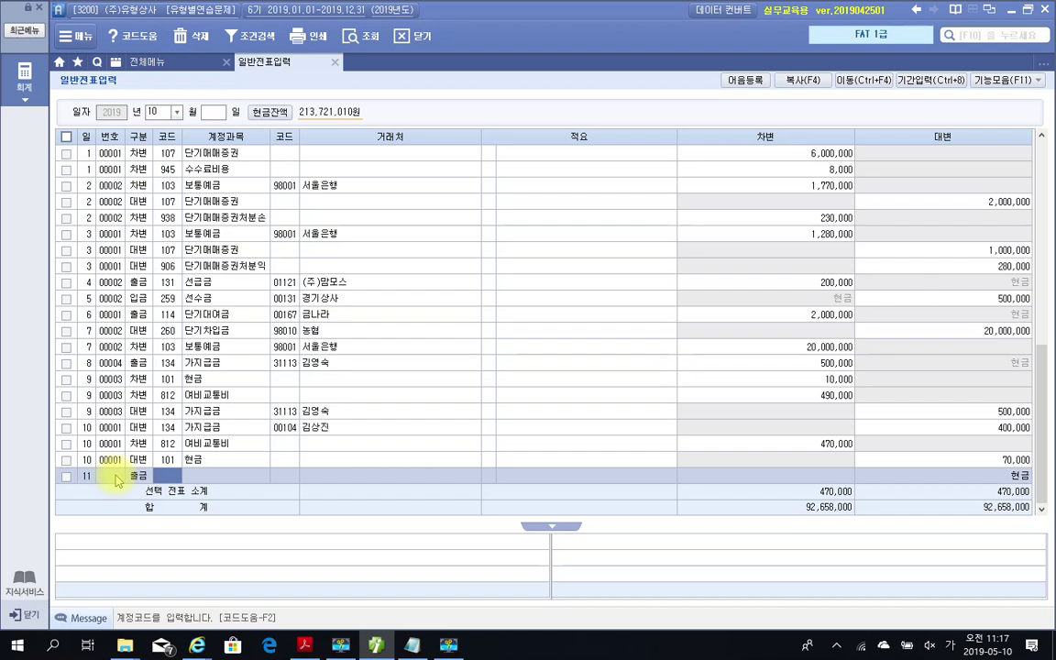
text(현금)
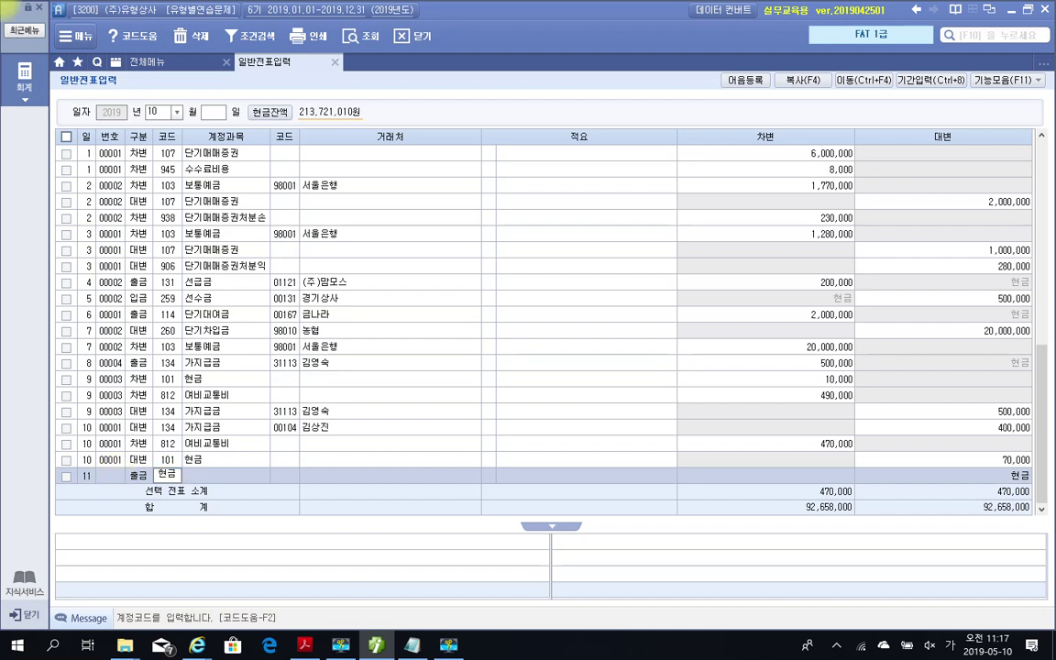
key(Return)
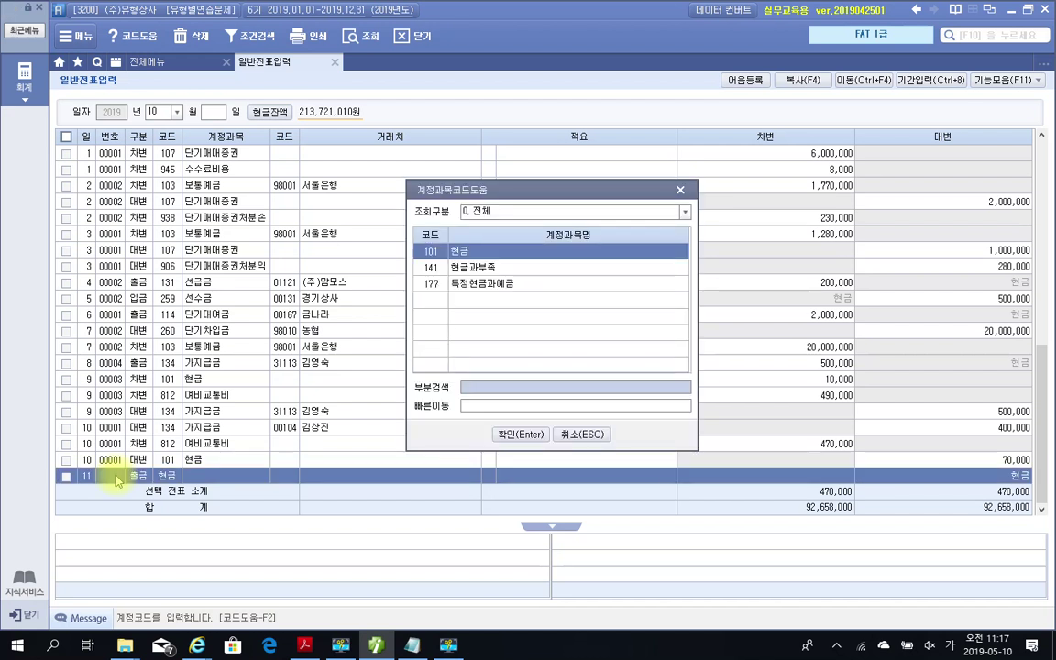
key(Down)
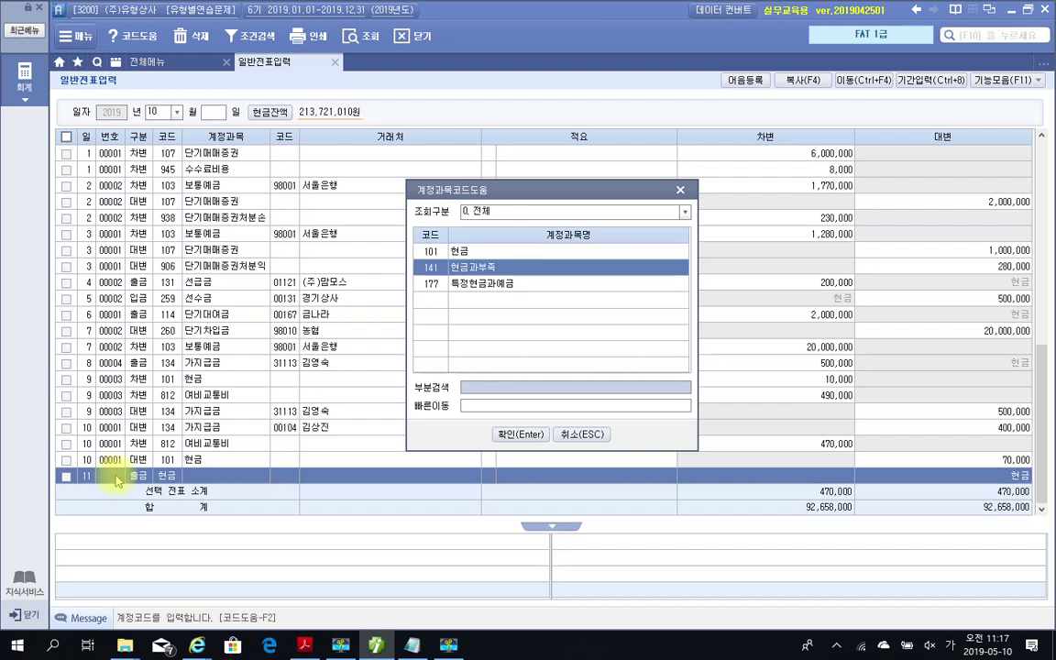
key(Return)
key(Return)
key(Return)
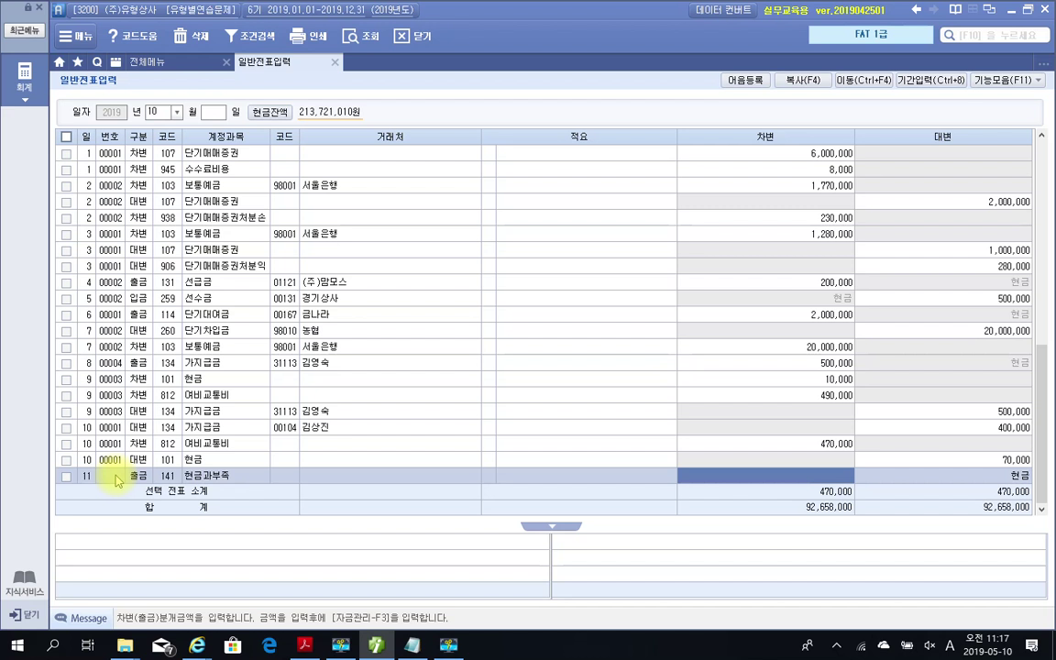
text(500000)
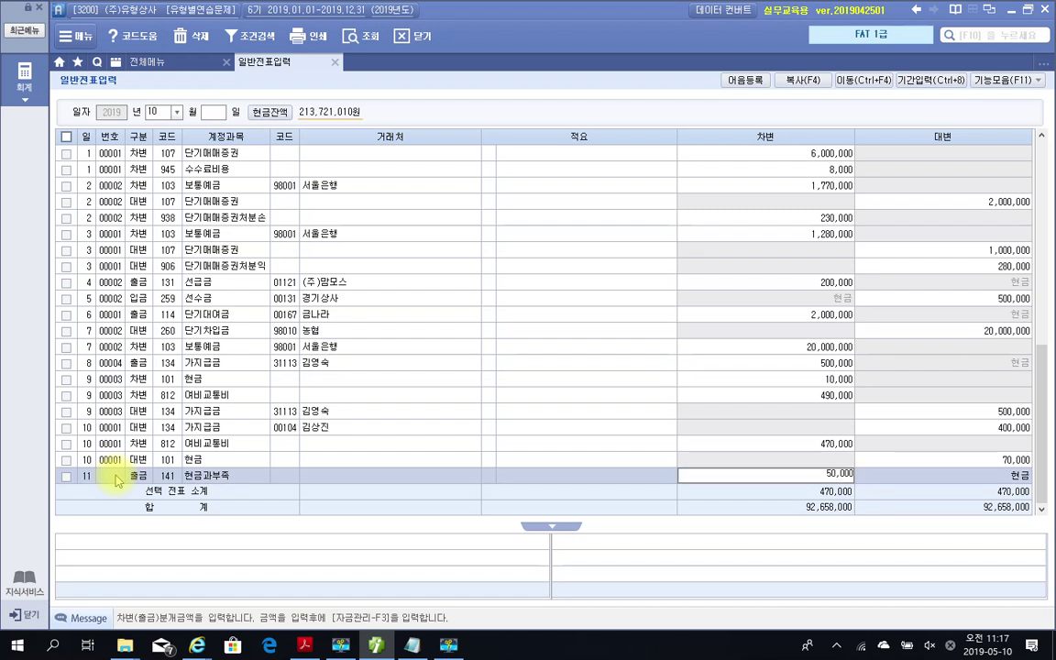
key(Return)
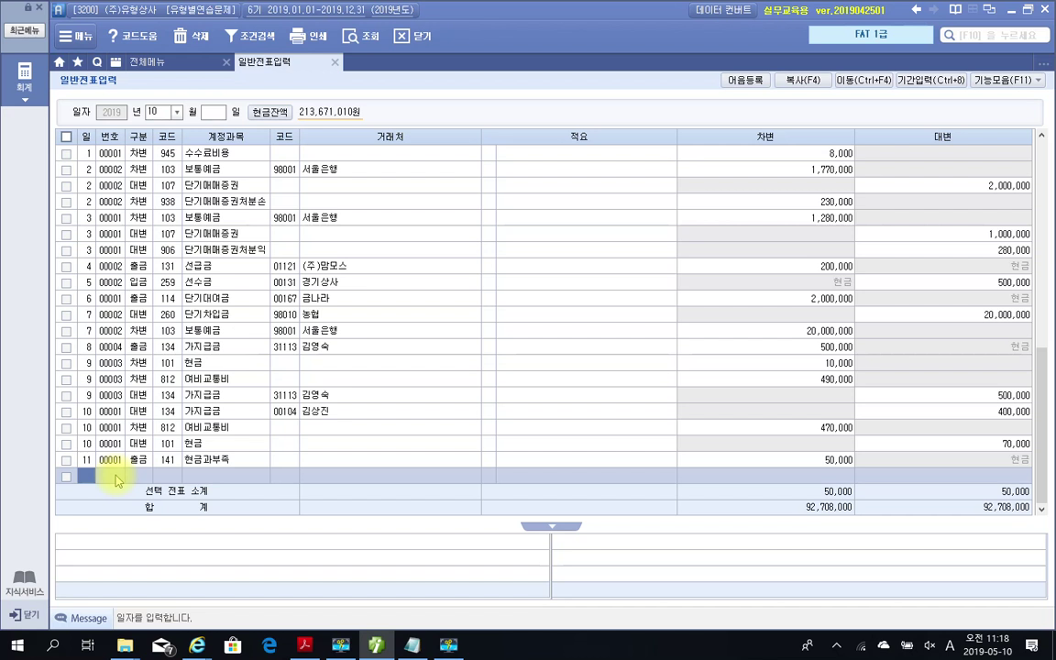
Step: Start a day 12 voucher line, and in the Acrobat Reader problem PDF highlight the full text of the October 12 transaction
text(12)
key(Return)
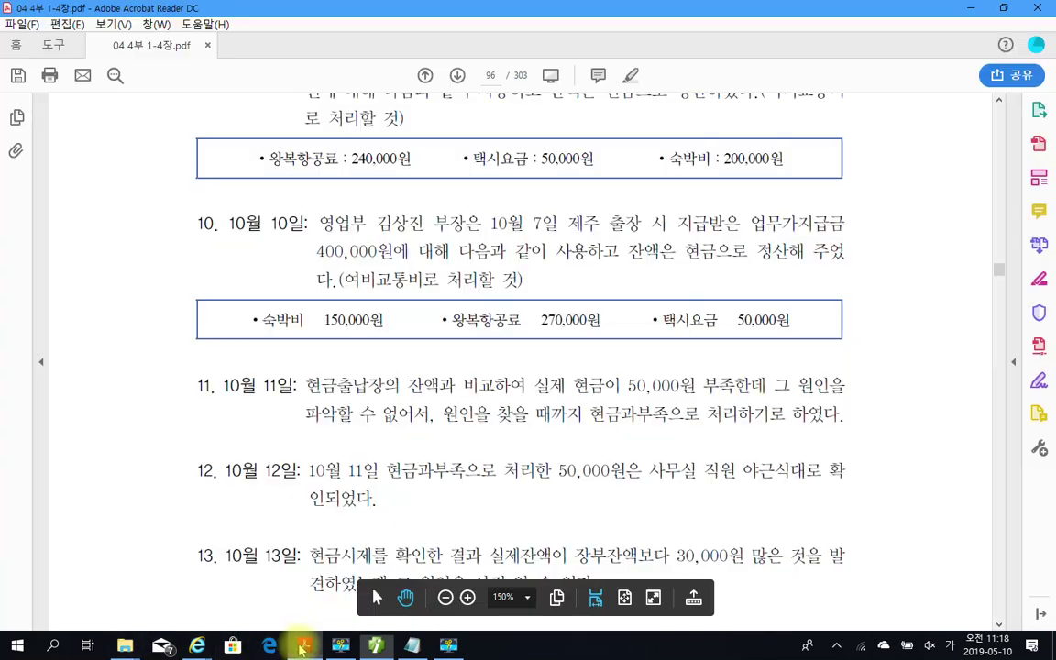
click(304, 644)
scroll(303, 605, down, 2)
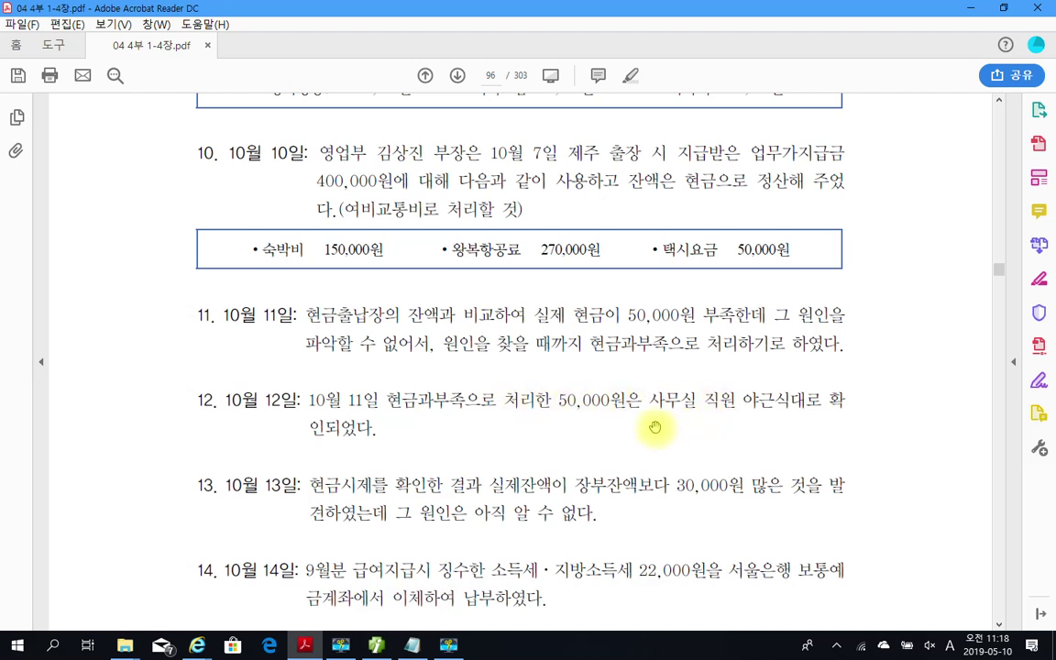
drag(373, 430, 353, 413)
right_click(353, 413)
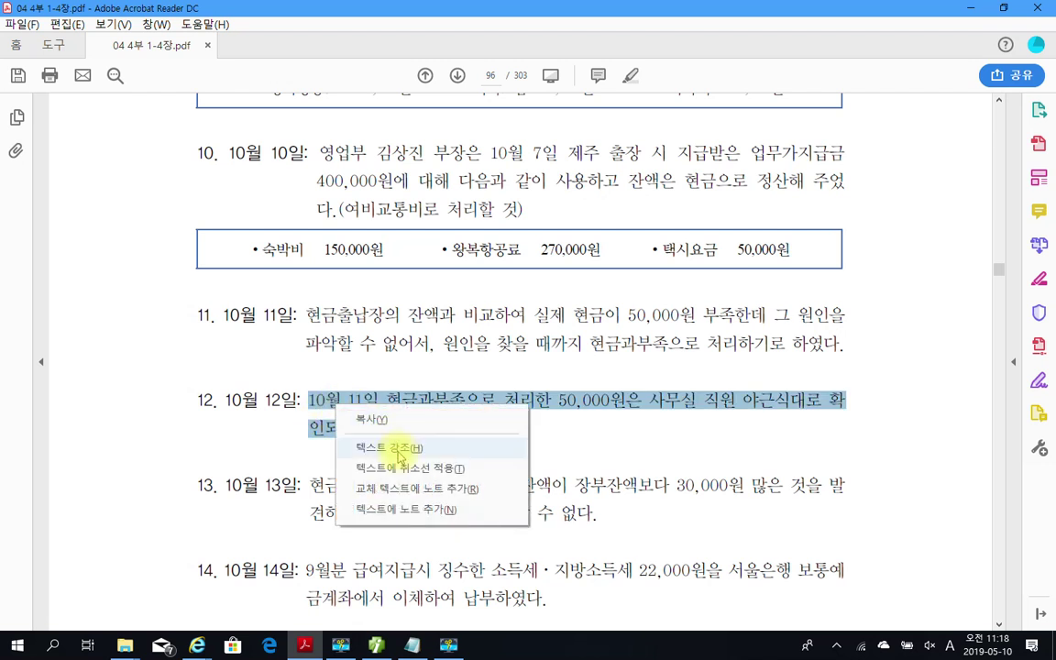
click(403, 449)
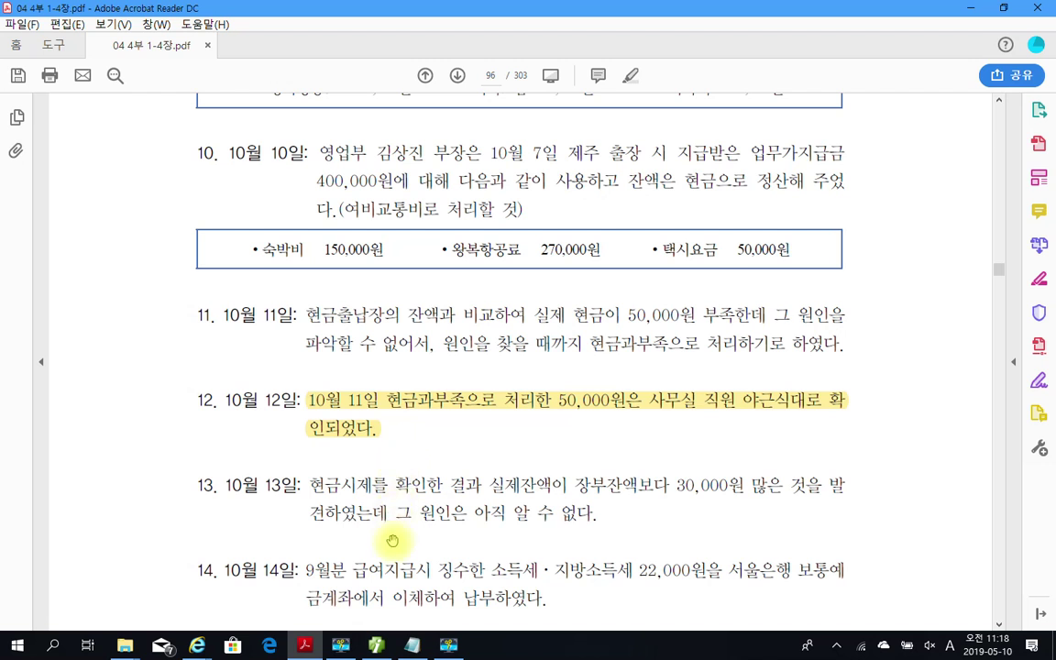
Step: Return to the voucher entry program and complete the day 12 차변 line for account 811 복리후생비 with no partner or description and amount 50,000
mouse_move(375, 645)
click(355, 596)
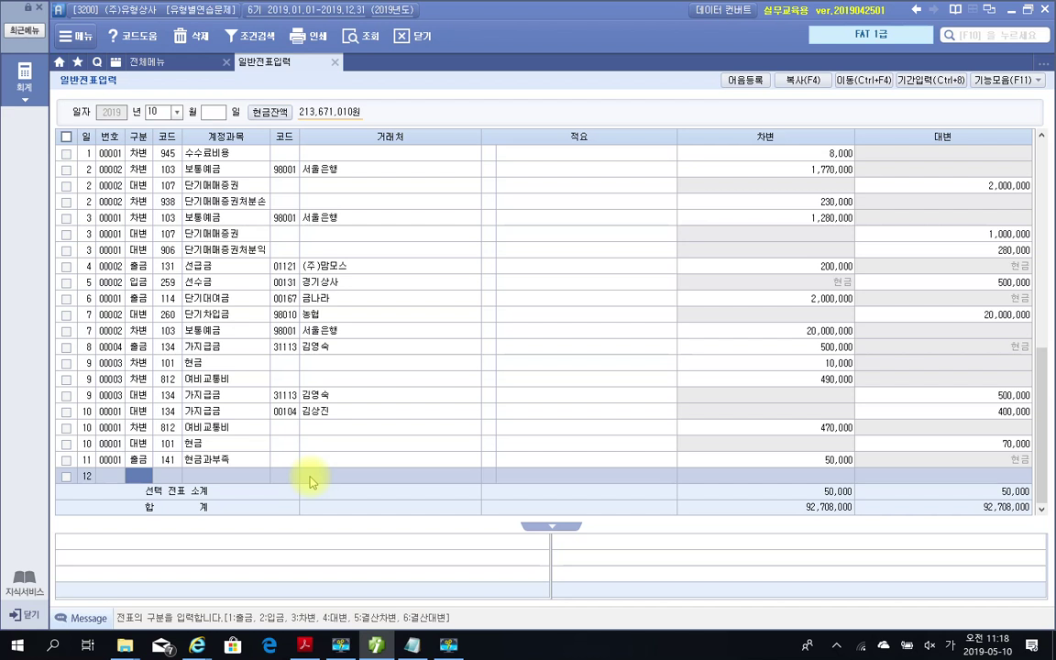
text(3)
key(Return)
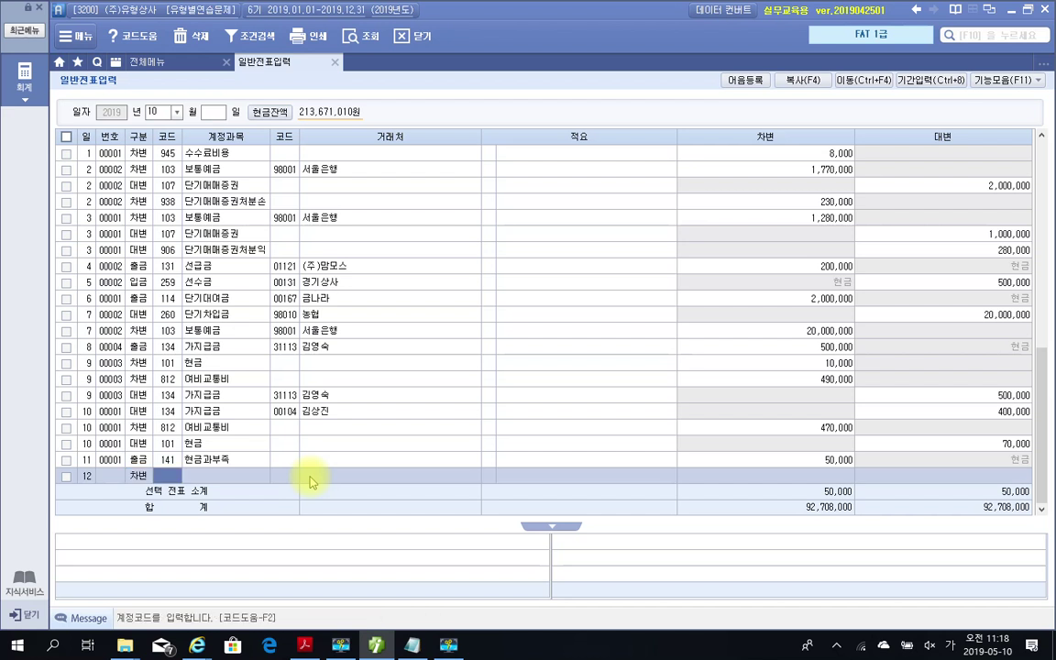
text(811)
key(Return)
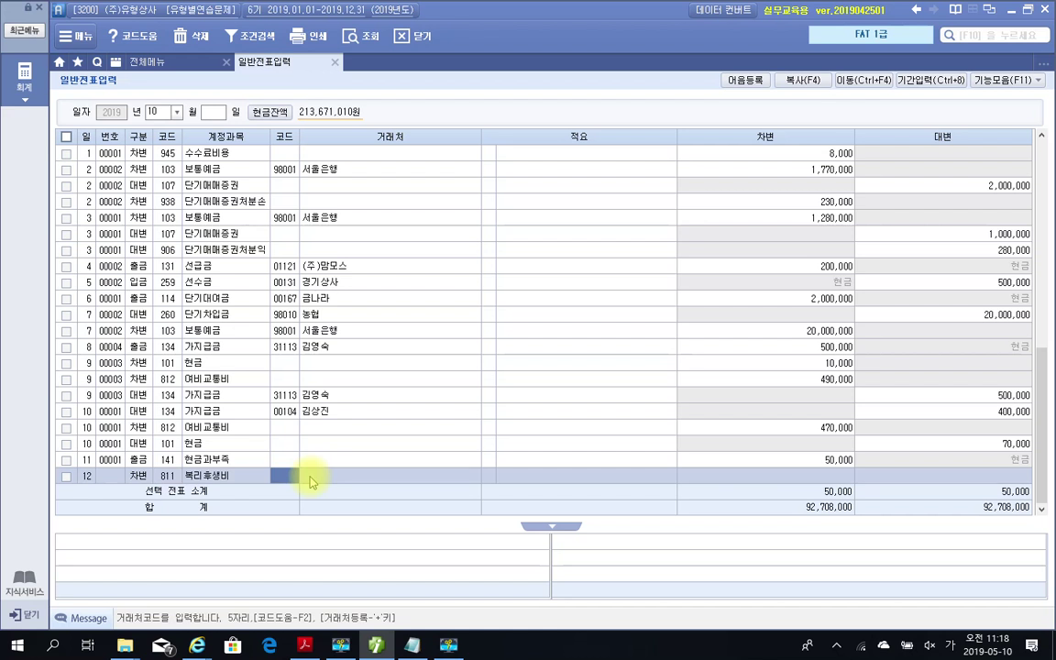
key(Return)
key(Return)
key(Return)
key(Return)
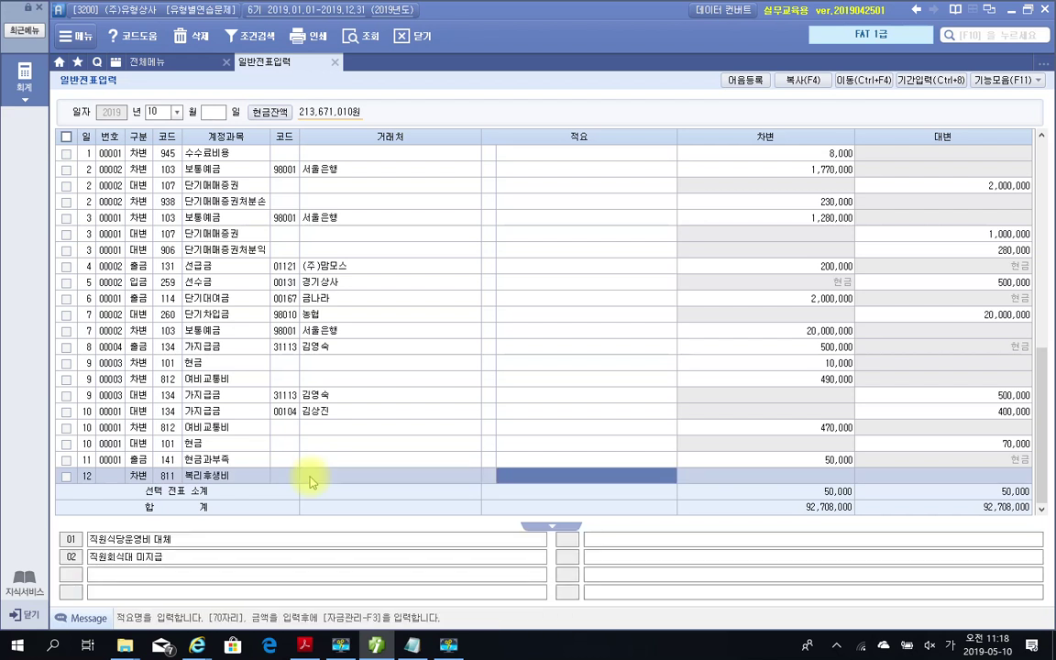
text(500000)
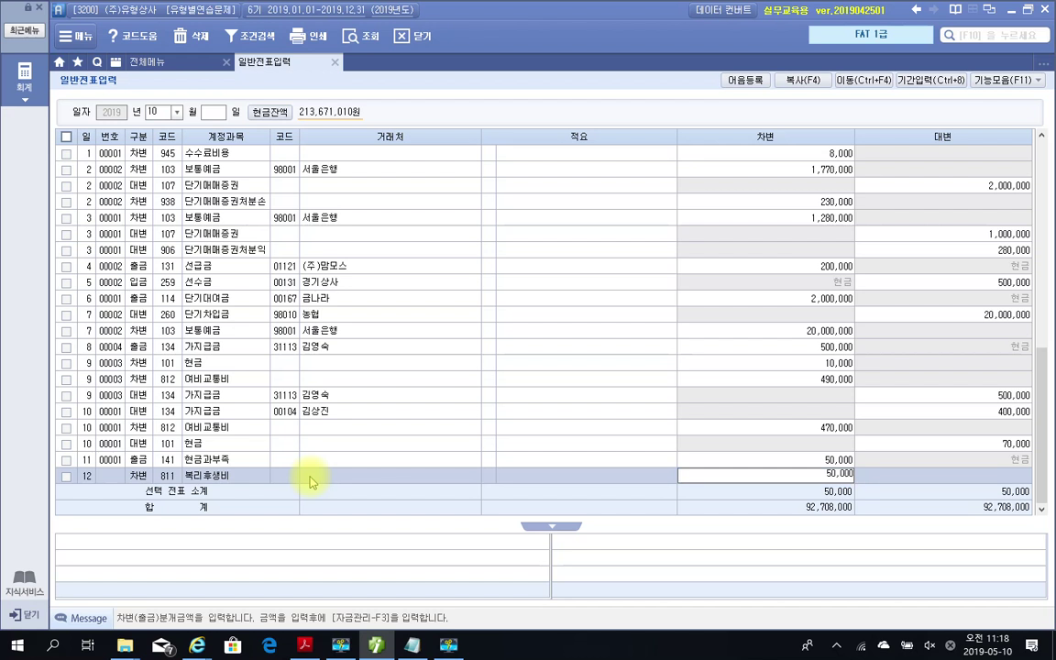
key(Return)
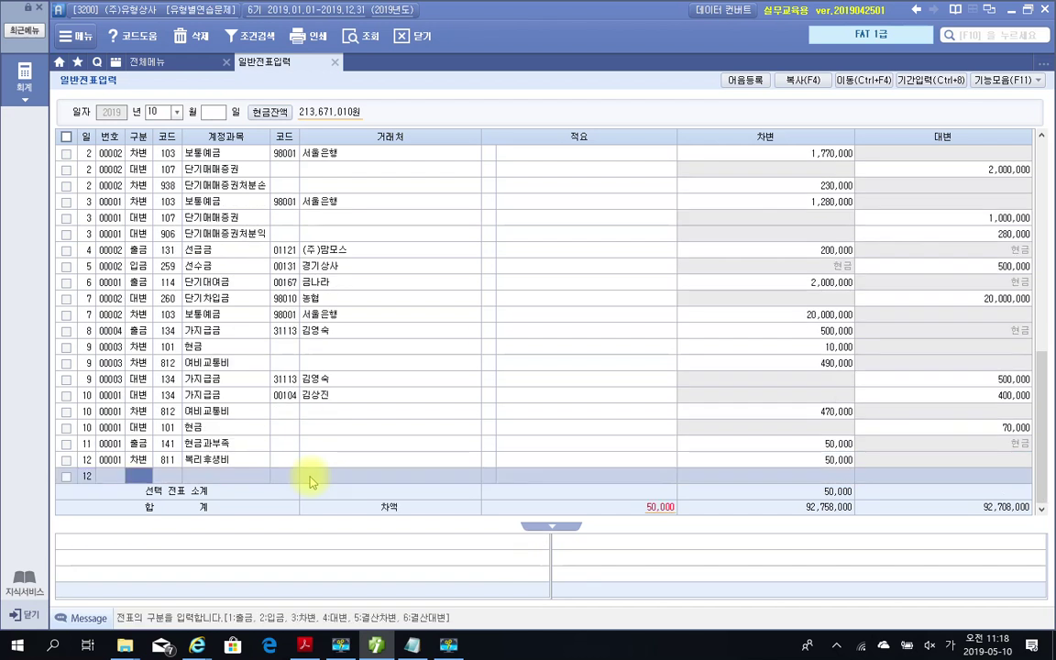
Step: Add a day 12 대변 line for account 141 현금과부족 with amount 50,000 and review the voucher's debit and credit entries
text(4)
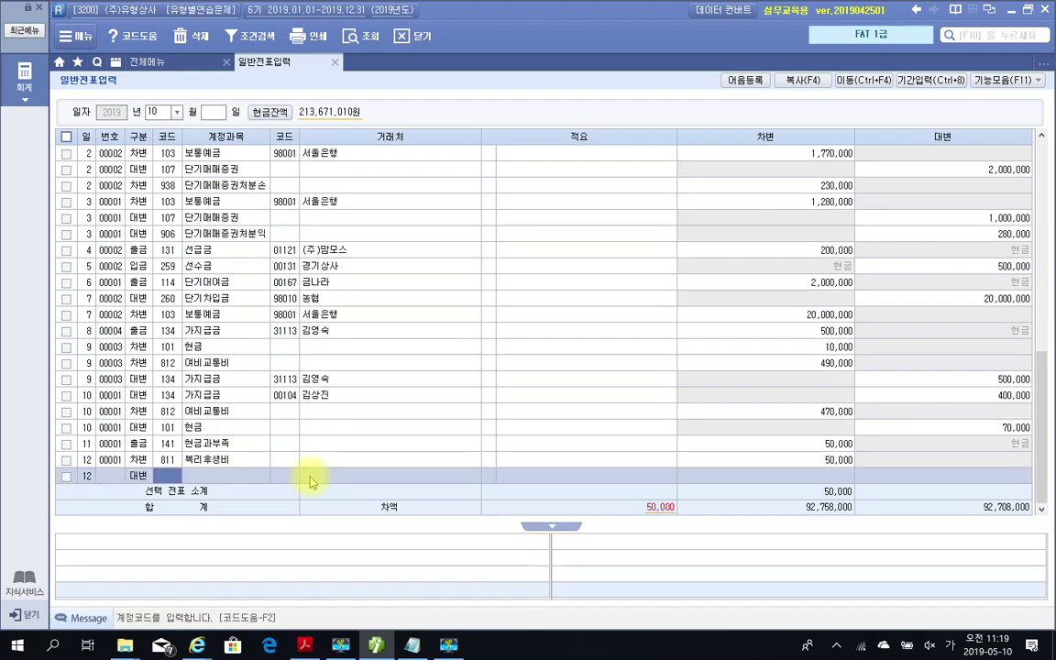
text(141)
key(Return)
key(Return)
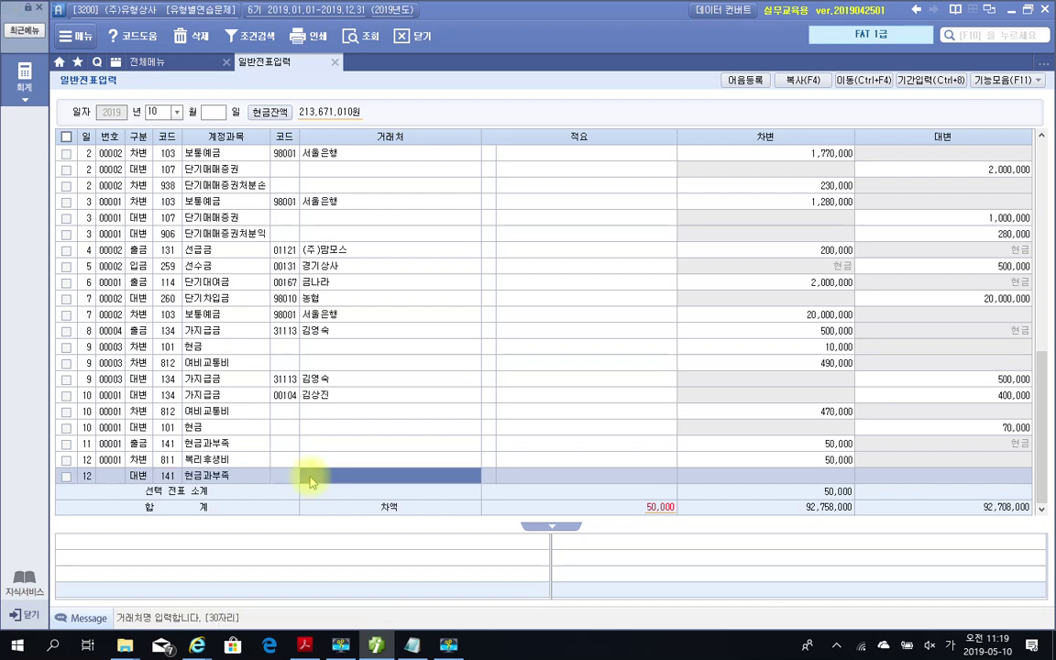
key(Return)
key(Return)
text(50,000)
key(Return)
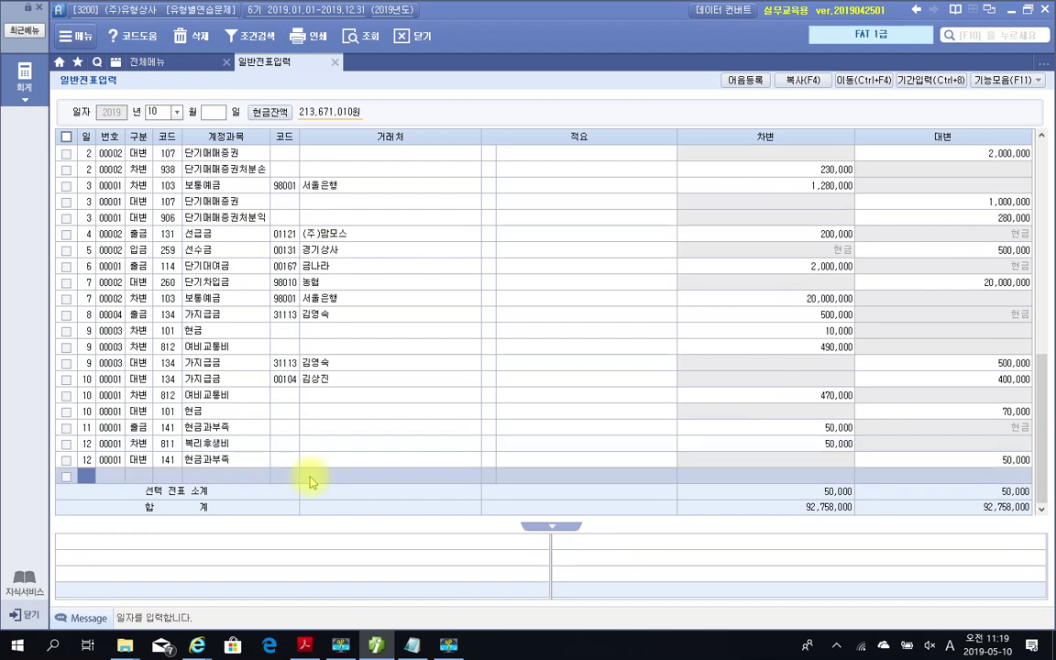
click(248, 464)
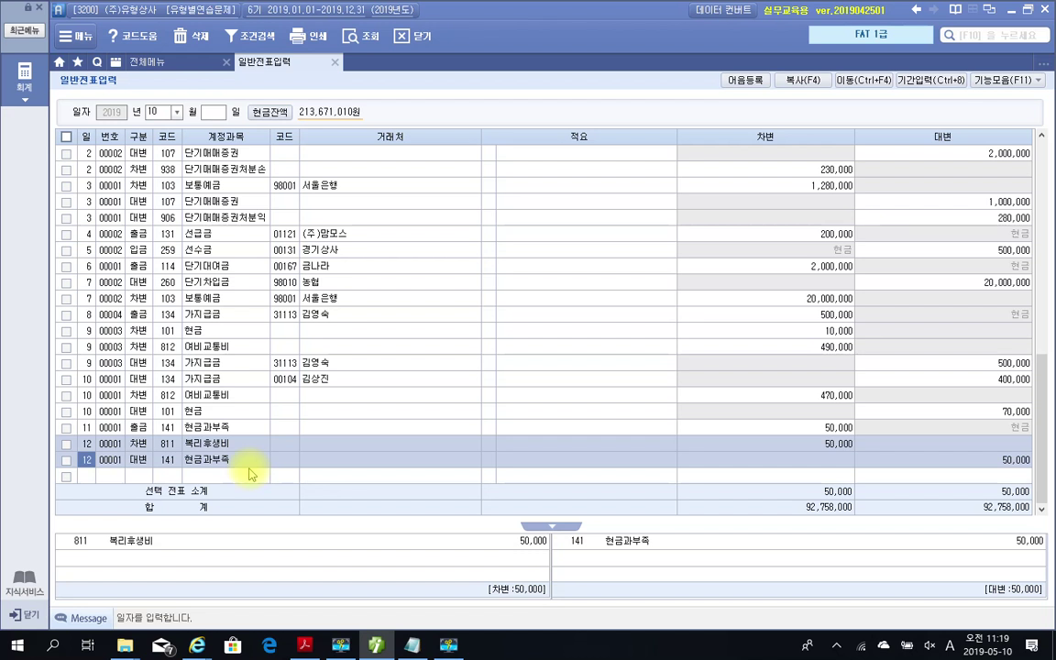
click(87, 477)
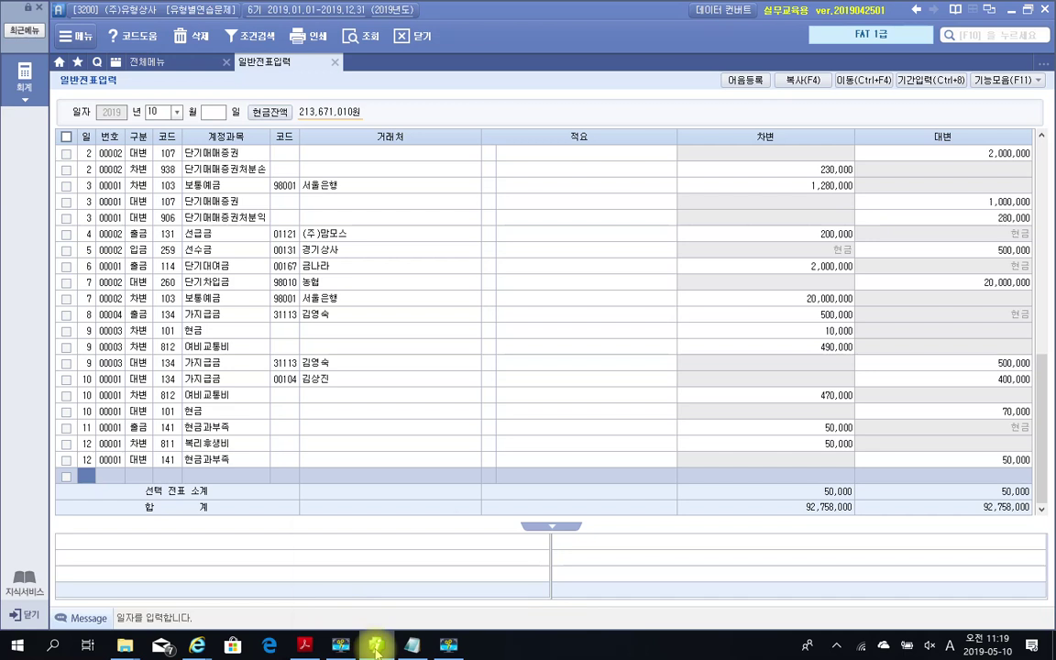
Step: Switch to the problem PDF in Acrobat Reader and highlight "30,000원 많은 것을" in the October 13 transaction
click(358, 489)
scroll(330, 431, down, 3)
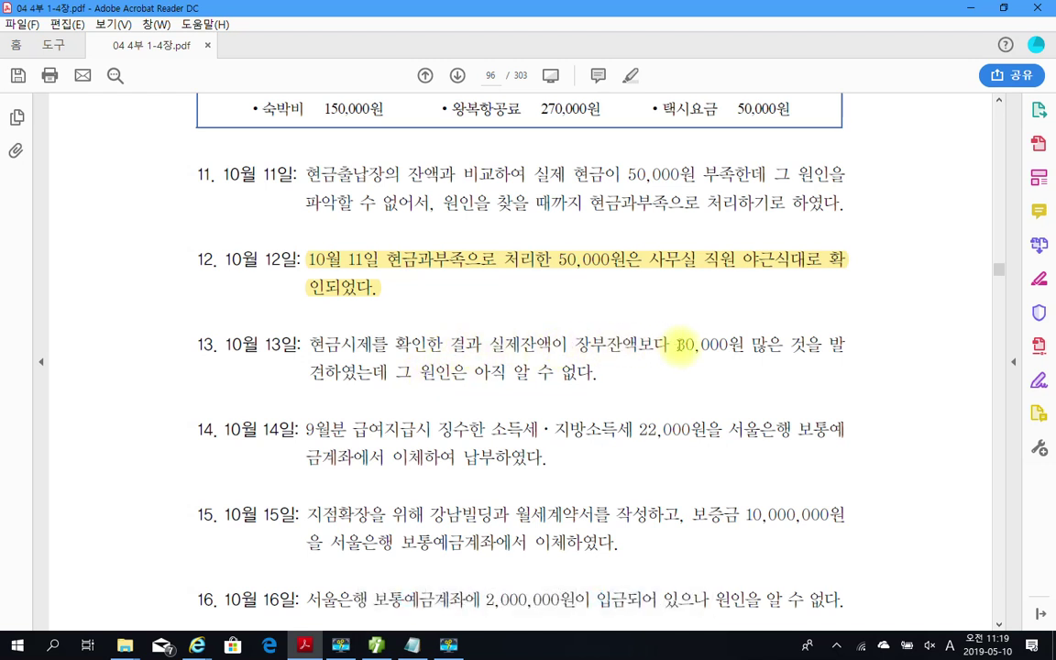
drag(683, 350, 823, 347)
right_click(797, 348)
click(834, 391)
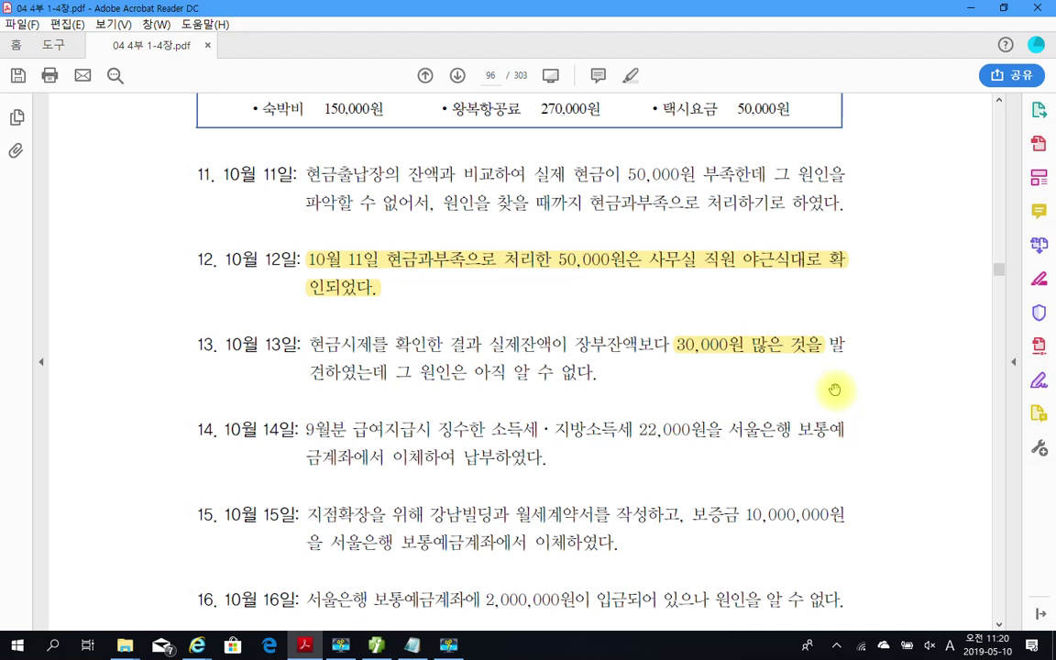
Step: Return to the voucher entry program and add a day 13 입금 line for account 141 현금과부족 with no partner or description and amount 30,000
click(375, 646)
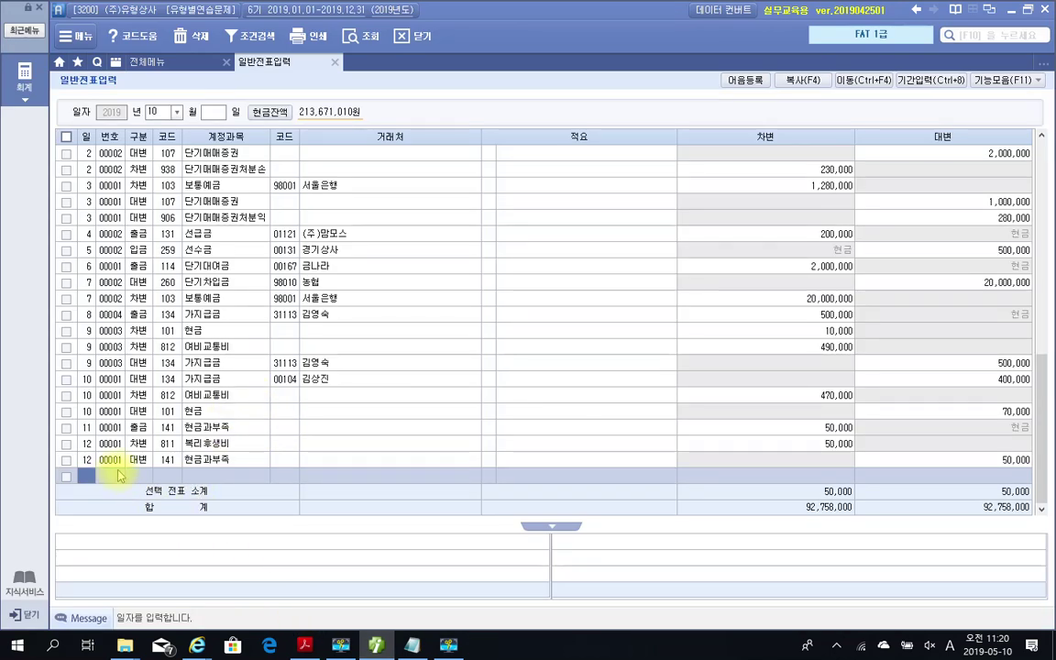
text(13)
key(Return)
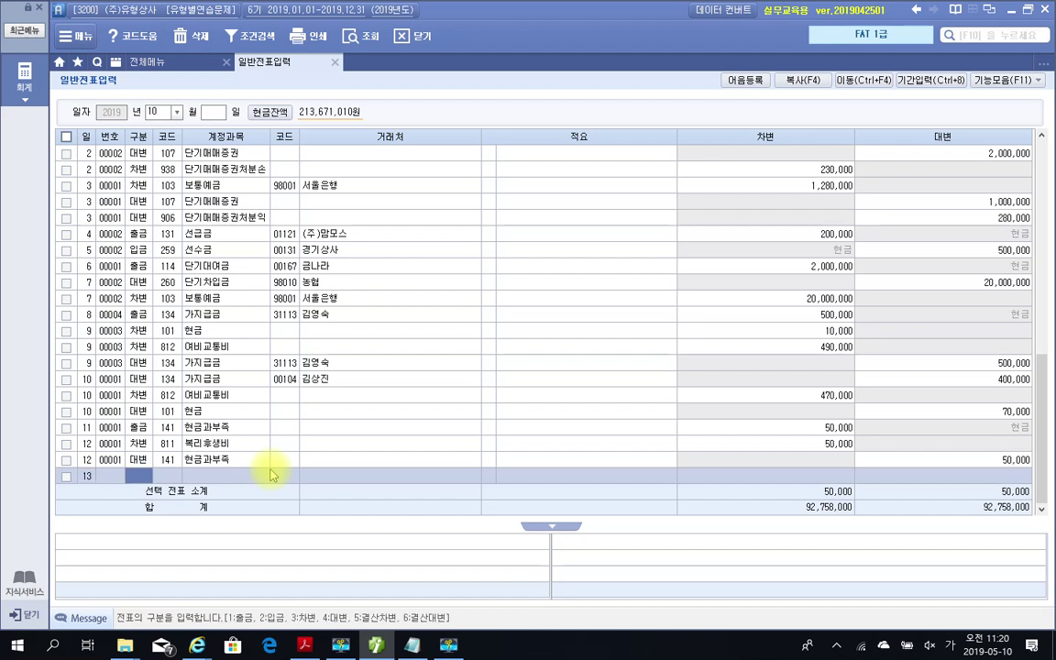
text(2)
key(Return)
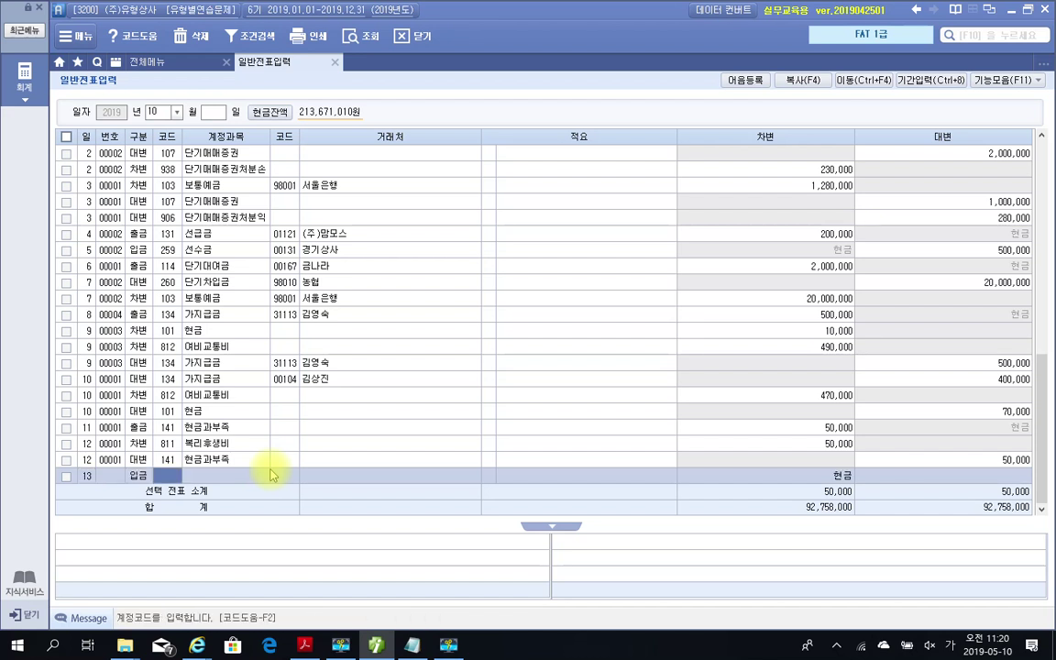
text(141)
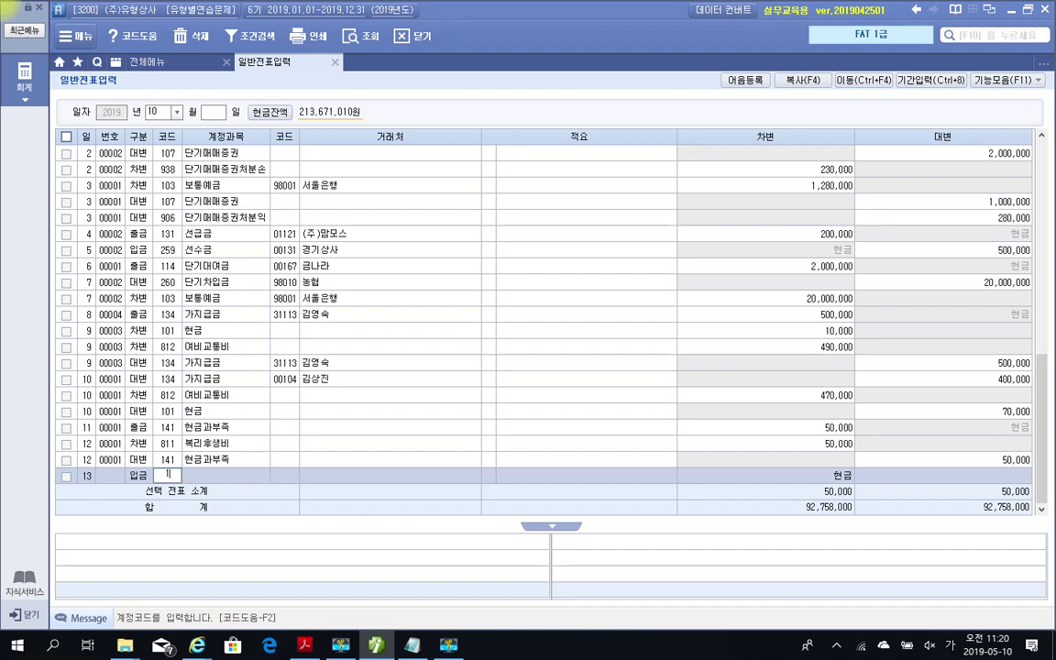
key(Return)
key(Return)
key(Return)
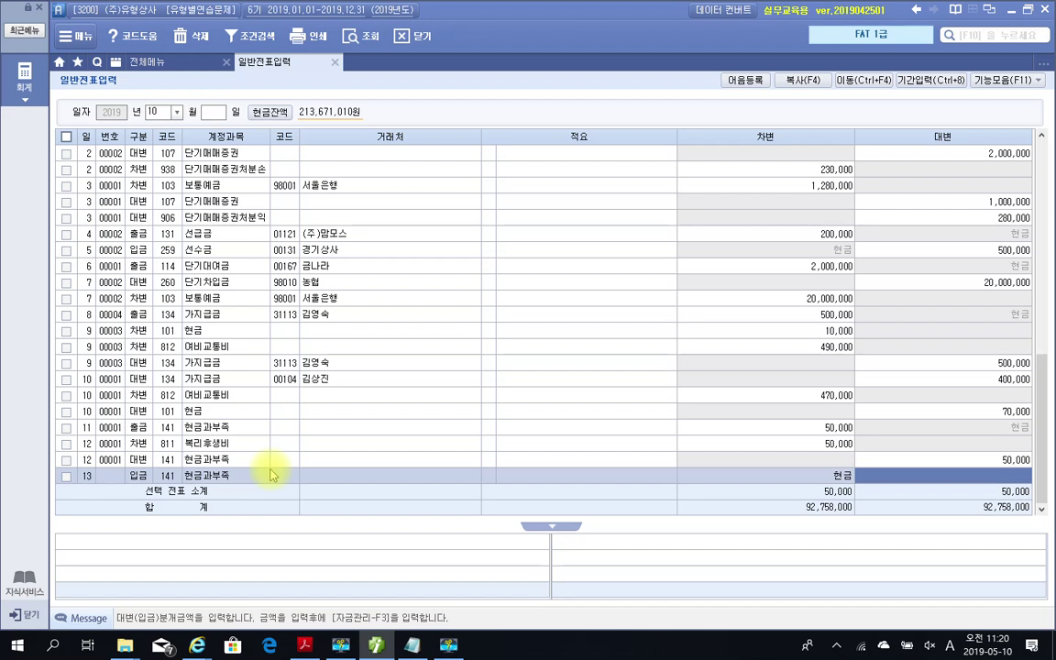
text(300000)
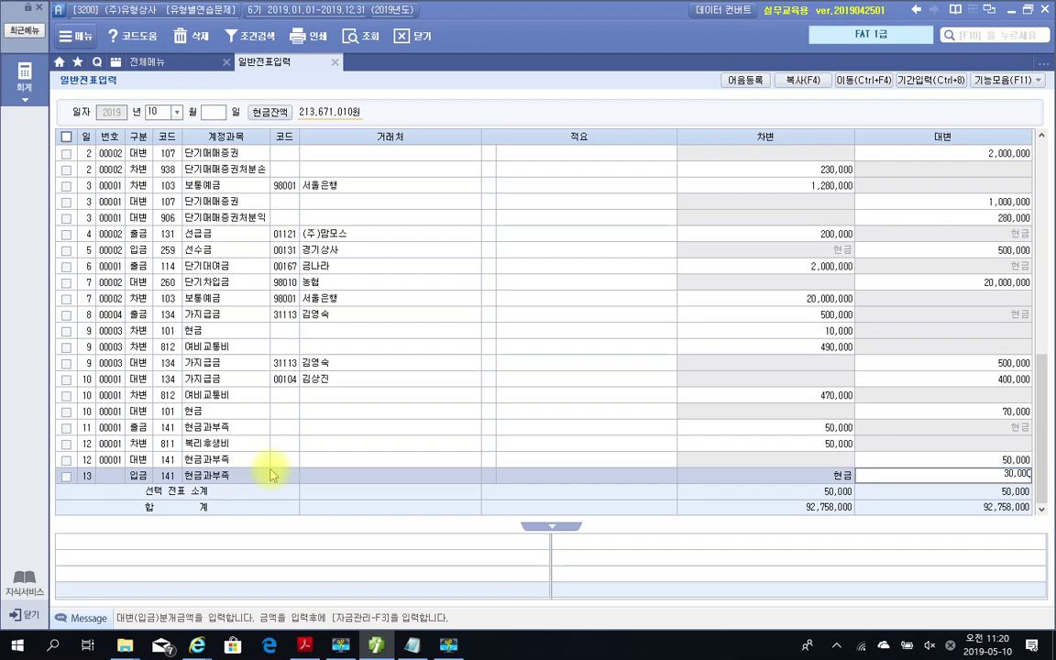
key(Return)
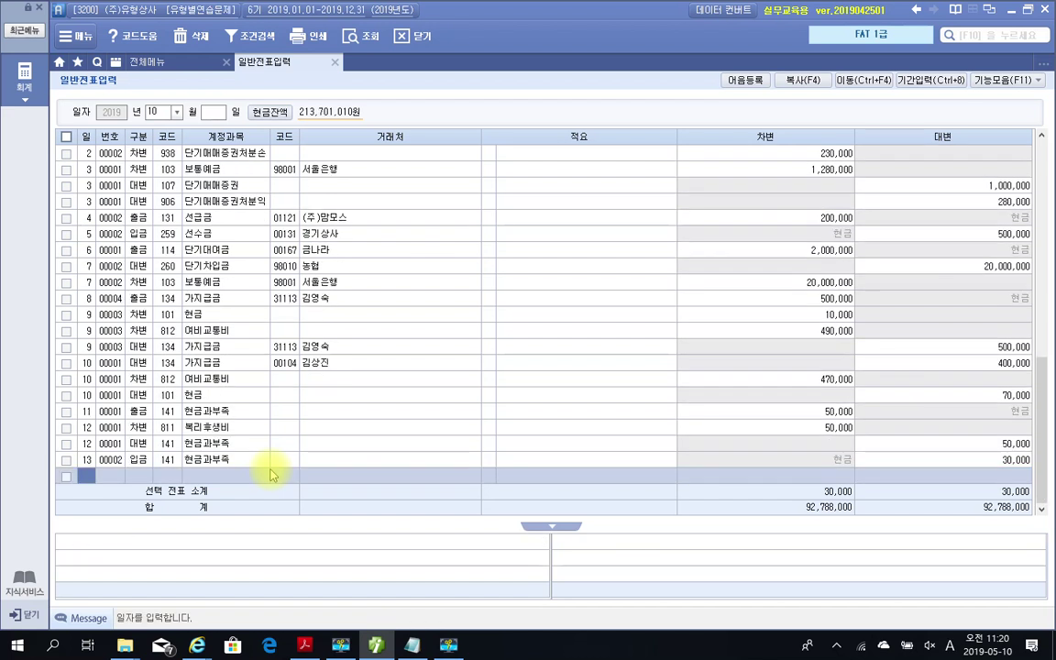
Step: Start a day 14 voucher line and read the October 14 tax payment transaction in the Acrobat Reader problem PDF
text(14)
key(Return)
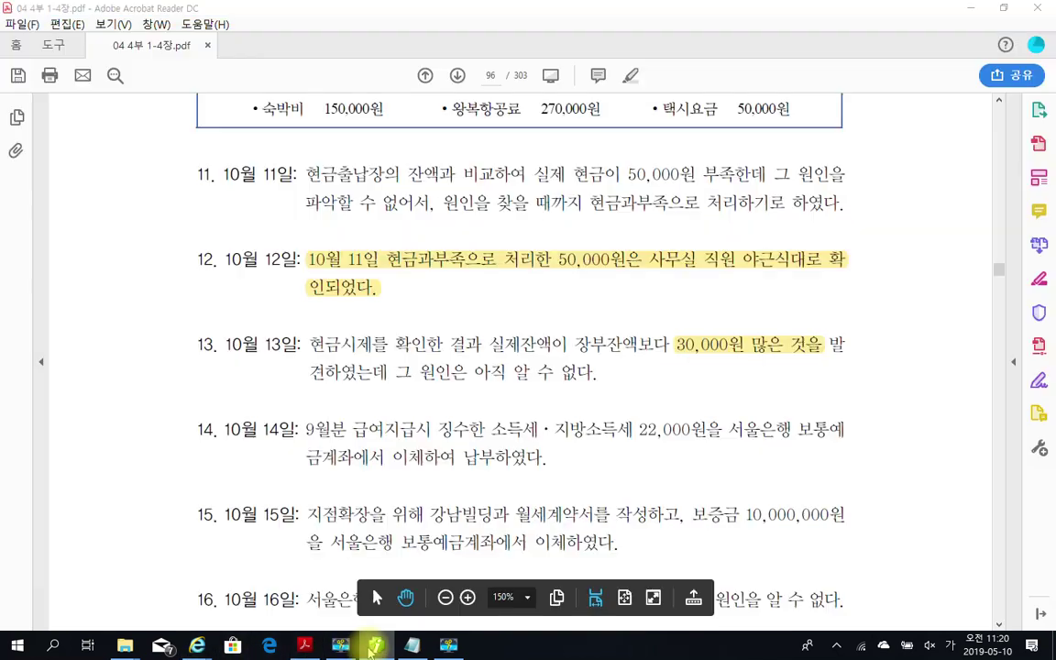
click(305, 645)
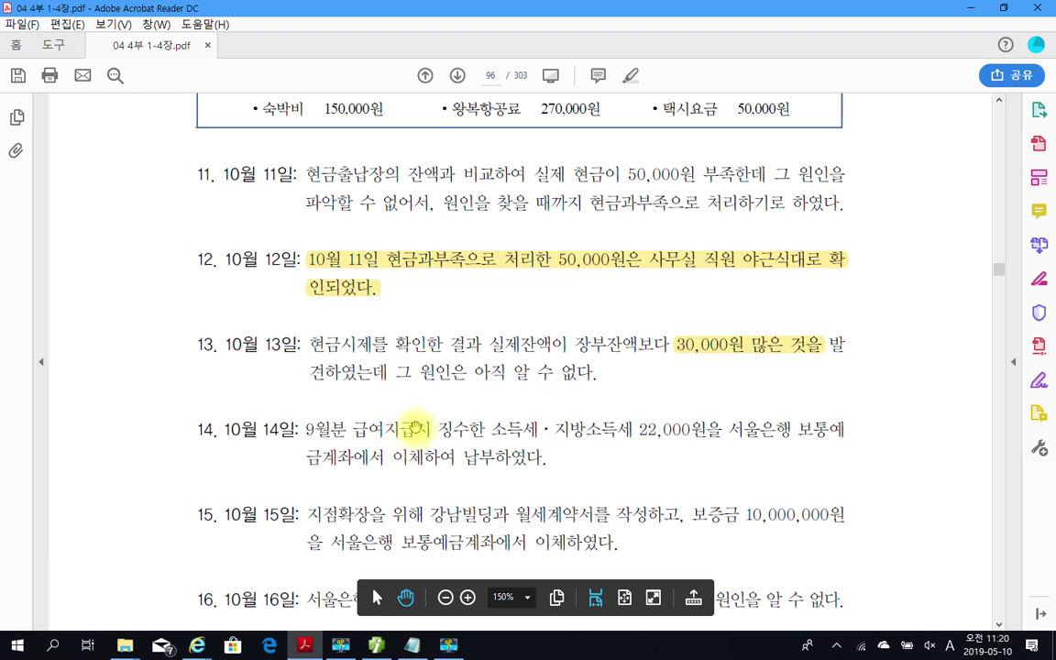
scroll(403, 440, down, 1)
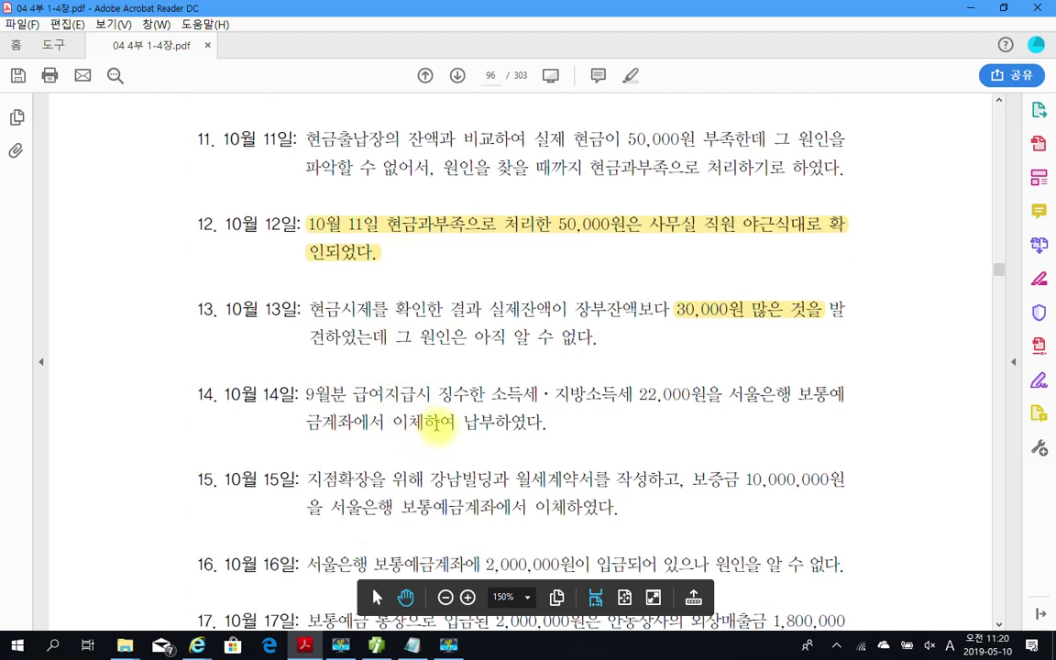
scroll(393, 414, down, 1)
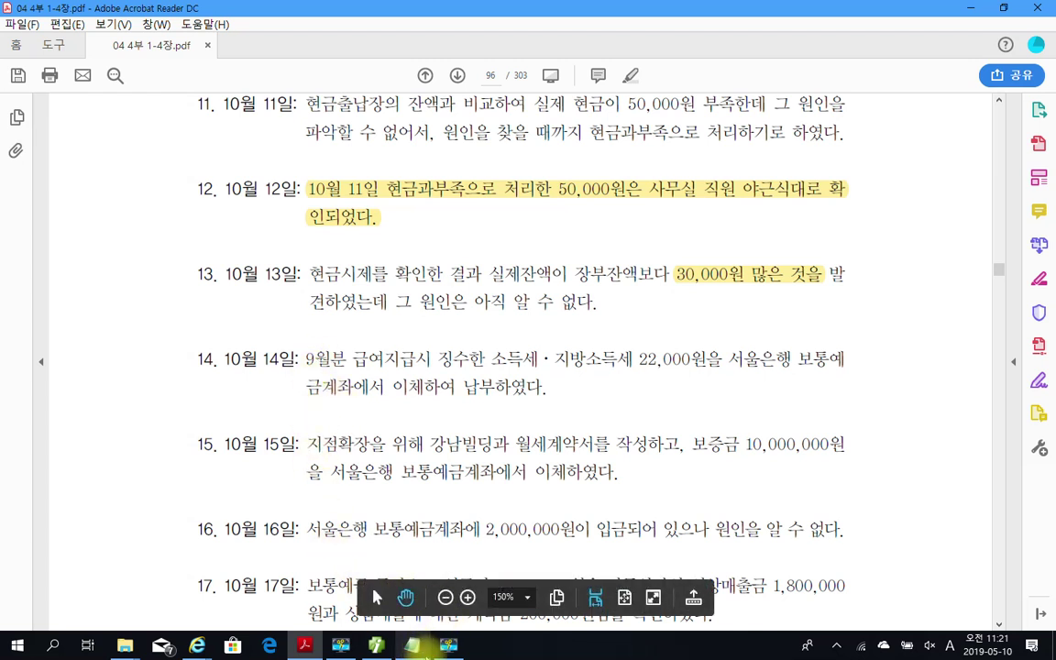
mouse_move(441, 649)
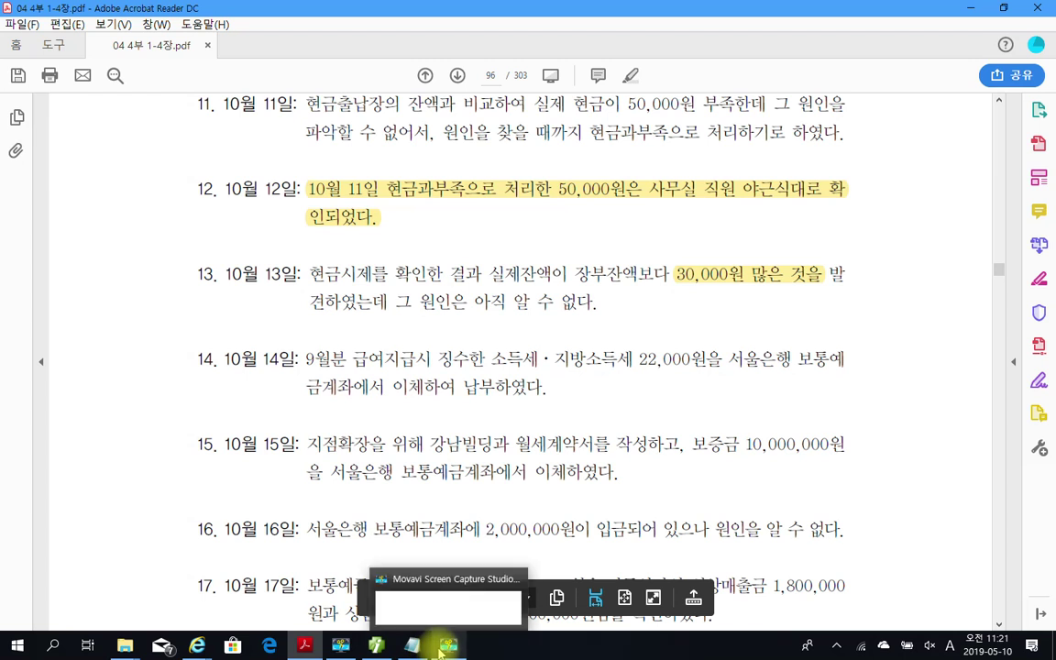
Step: Return to the voucher entry program and fill the day 14 line as 대변 for account 254 예수금 with no partner or description
click(376, 645)
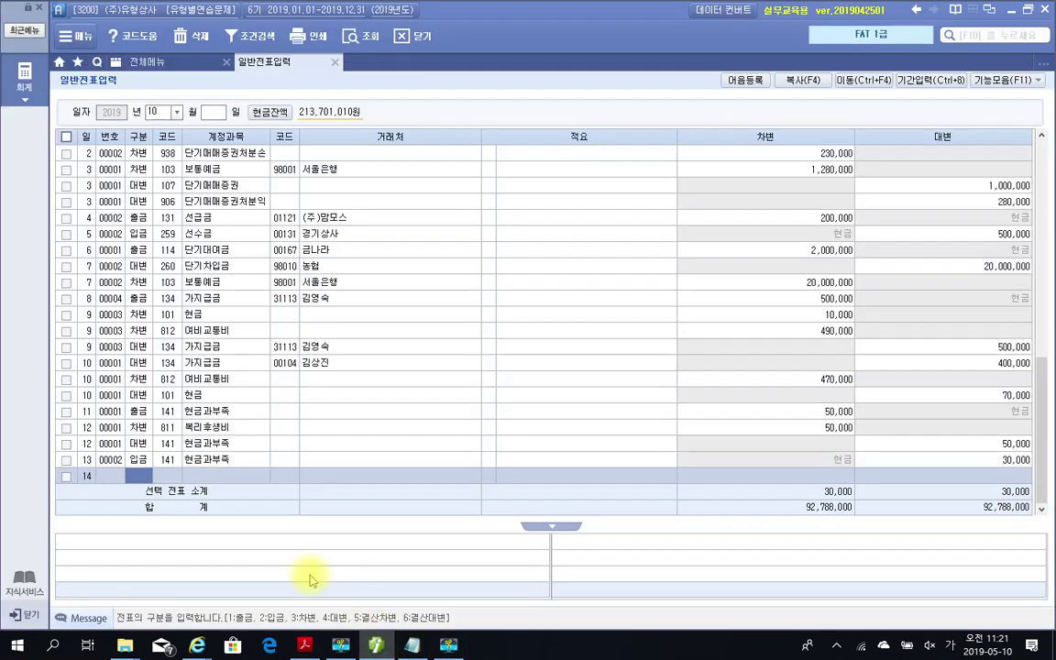
key(4)
key(Return)
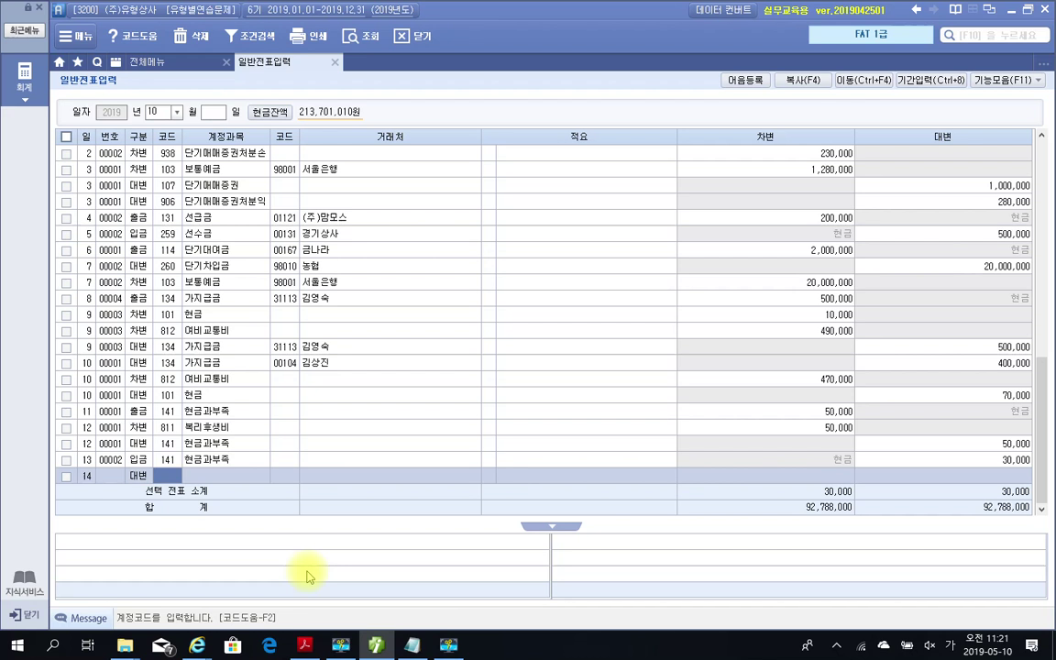
text(예수)
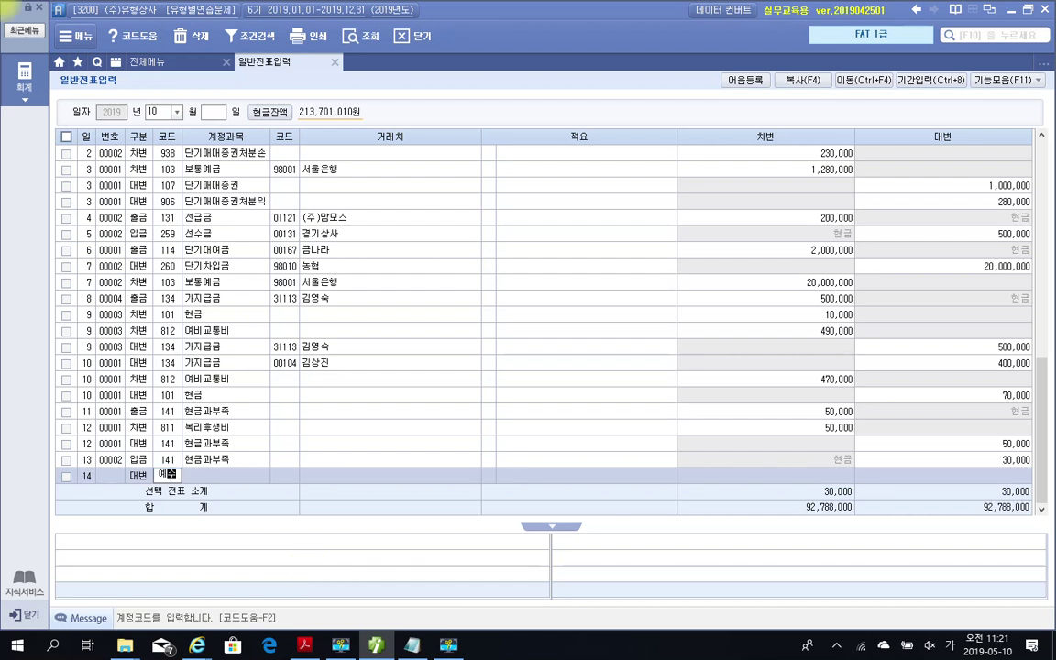
key(Return)
key(Return)
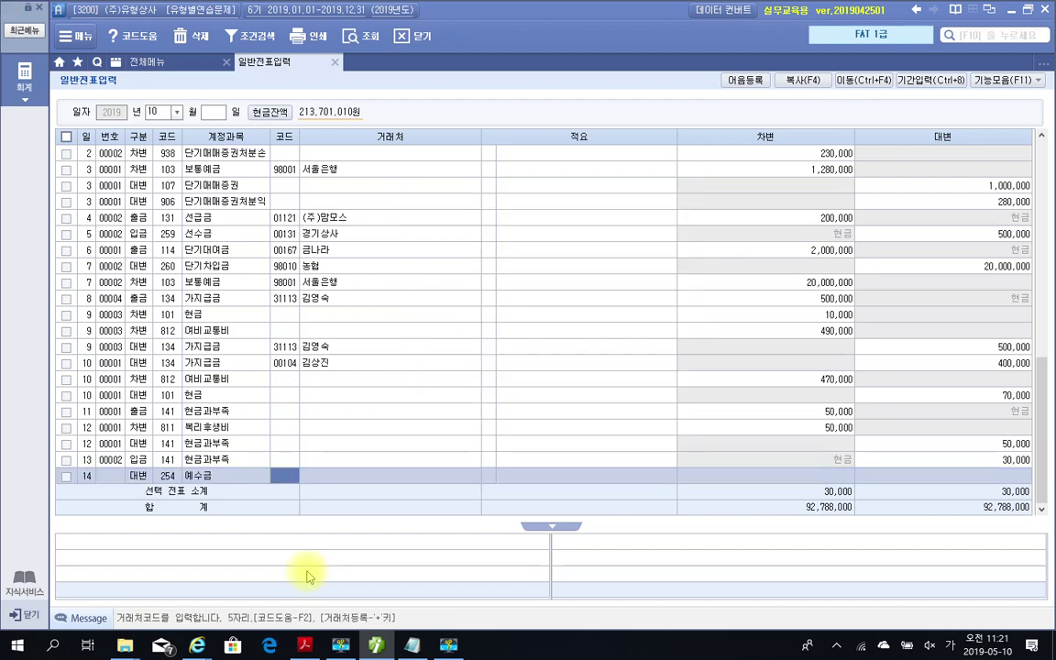
key(Return)
key(Return)
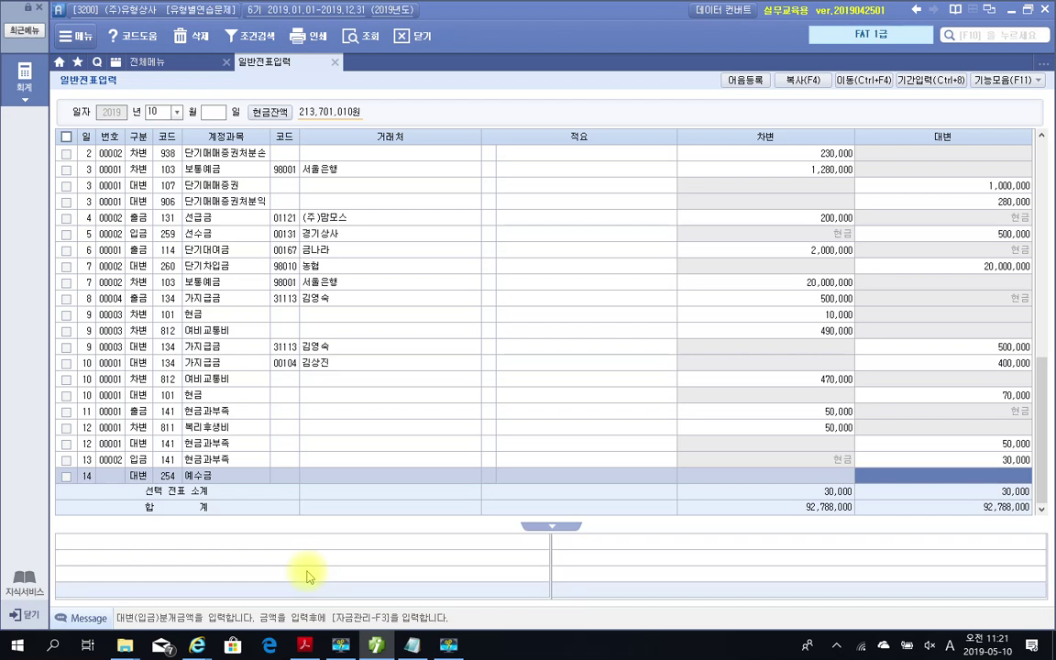
key(Return)
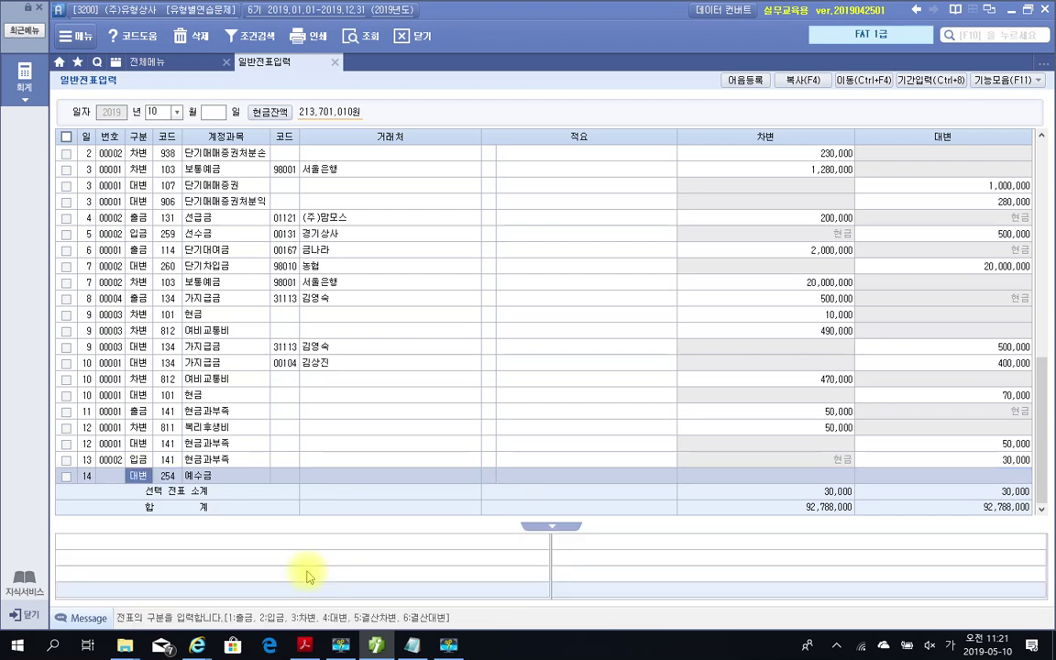
Step: Change the day 14 예수금 line's type to 차변 and set its amount to 22,000
text(3)
key(Return)
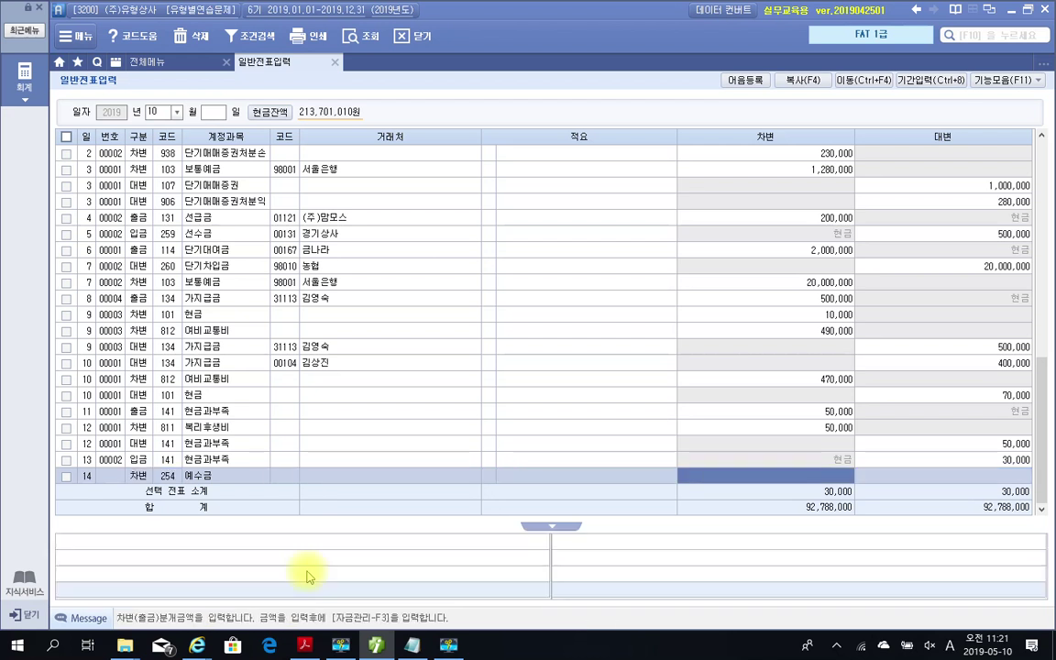
text(220000)
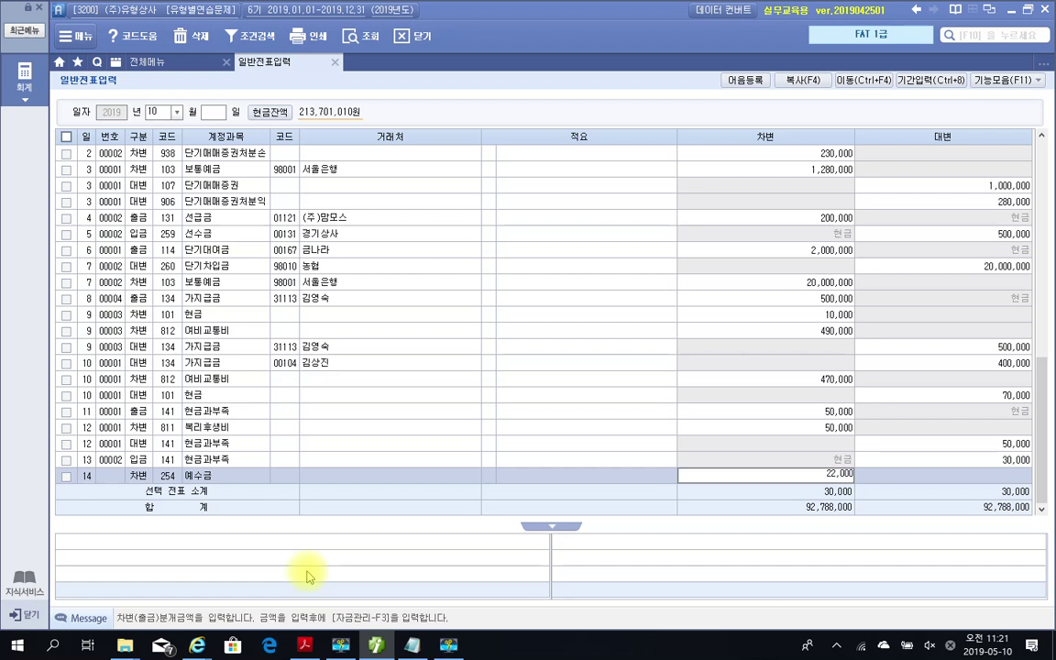
key(Return)
Step: Add a day 14 대변 line for account 103 보통예금 with partner 서울은행, no description and amount 22,000
key(Return)
text(4)
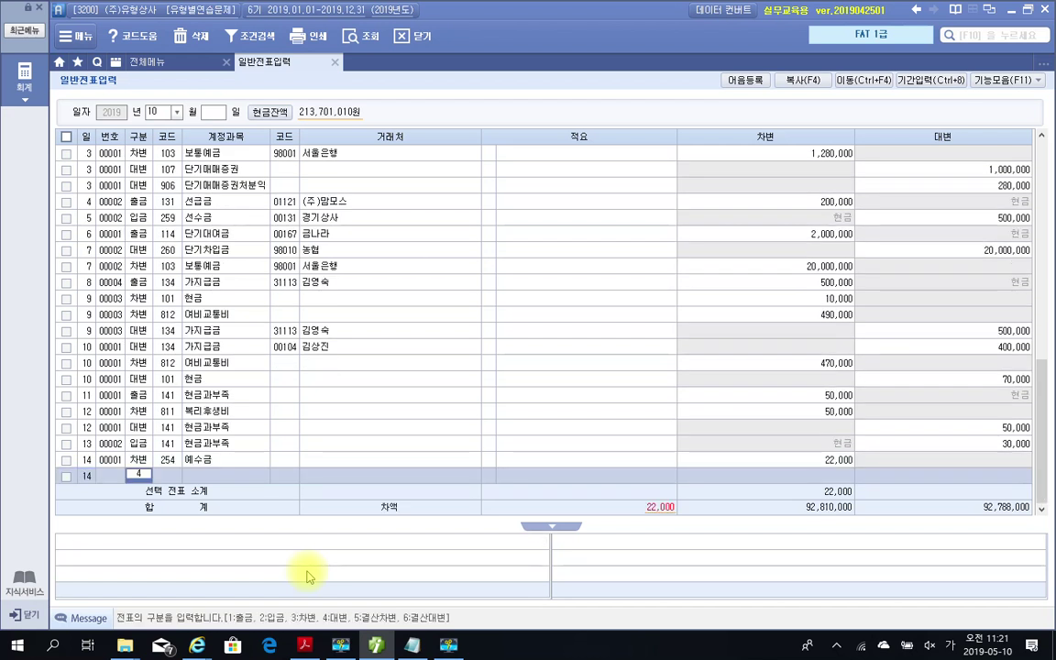
key(Return)
text(103)
key(Return)
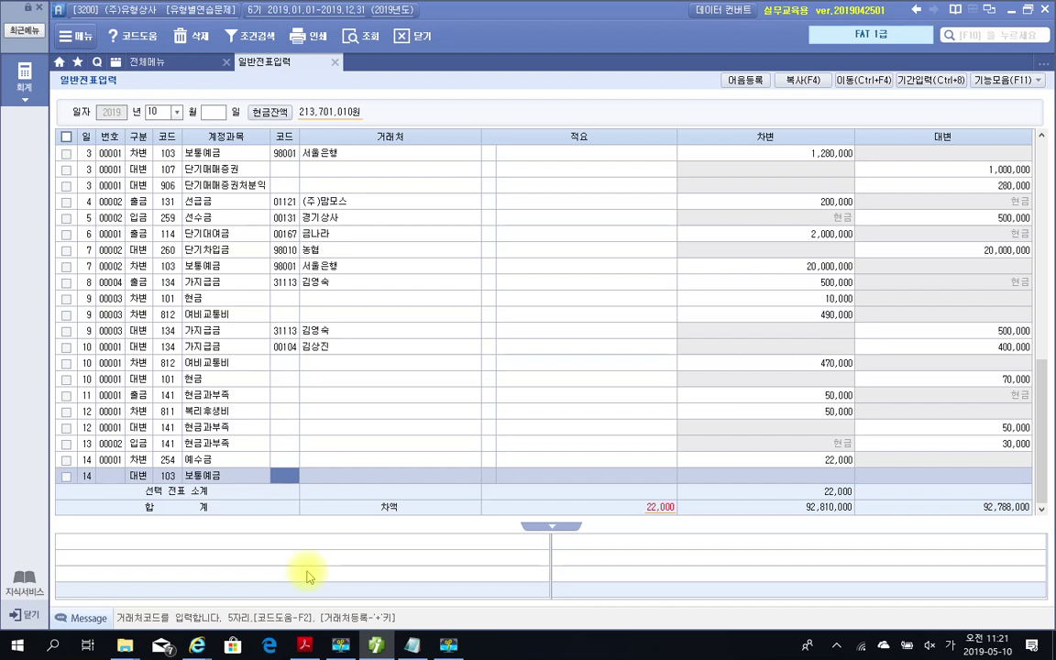
text(98001)
key(Return)
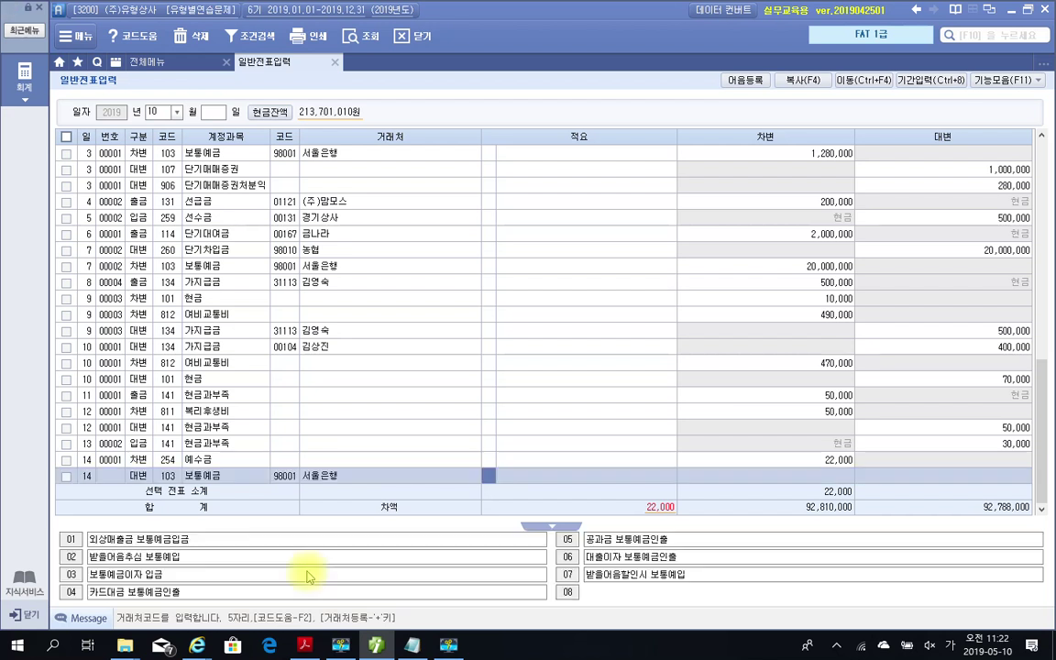
key(Return)
text(220000)
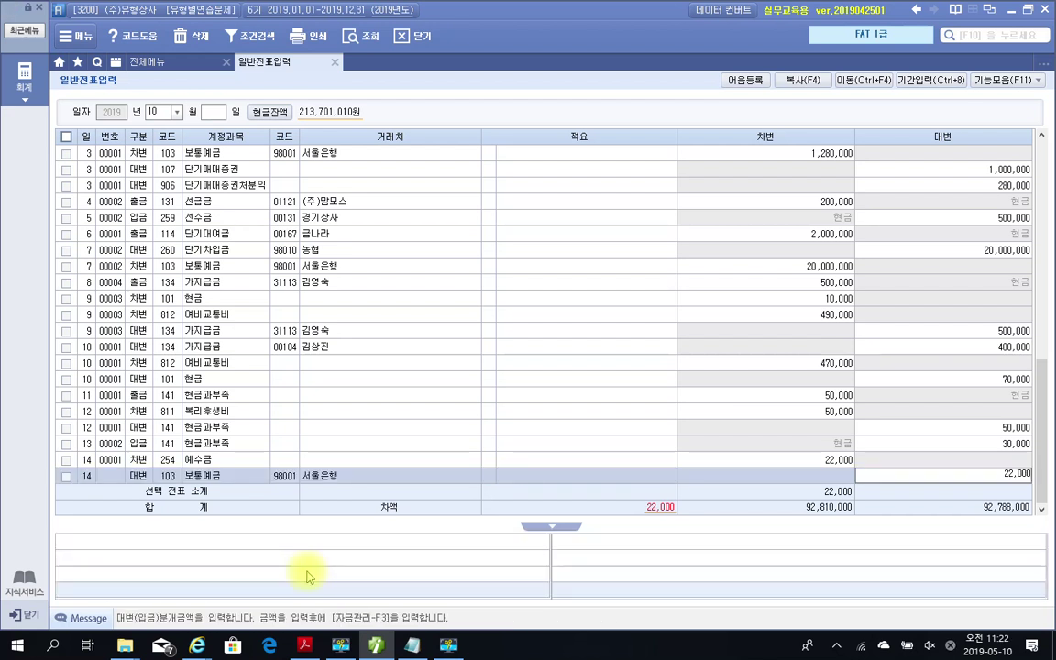
key(Return)
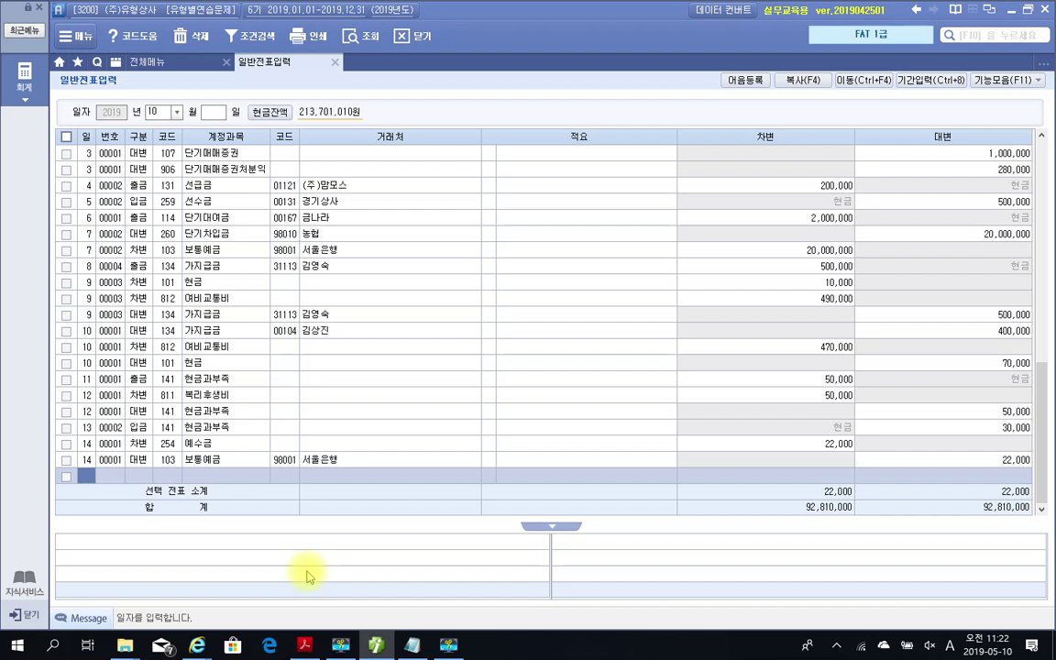
Step: Switch to the problem PDF in Acrobat Reader and read the October 15 lease deposit transaction
click(376, 644)
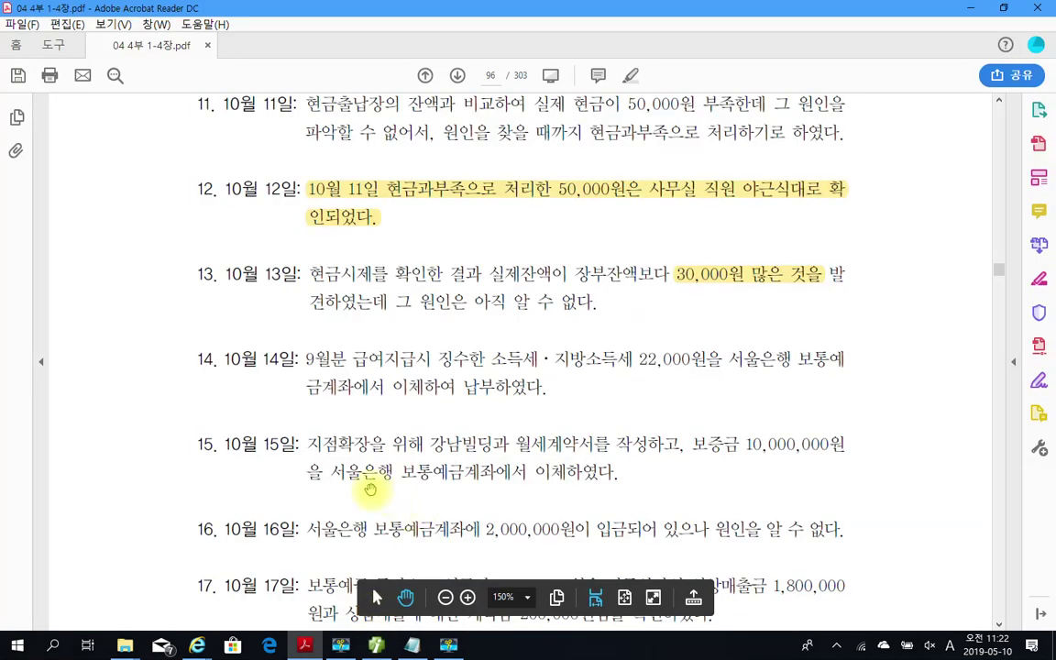
scroll(364, 472, down, 1)
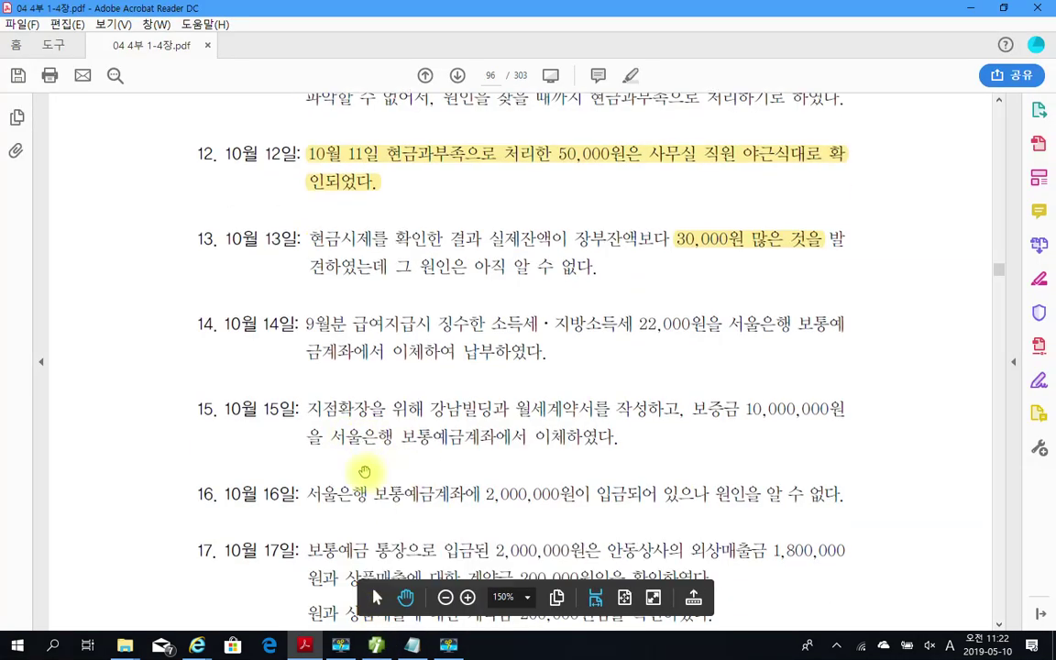
scroll(364, 472, down, 2)
scroll(350, 406, down, 1)
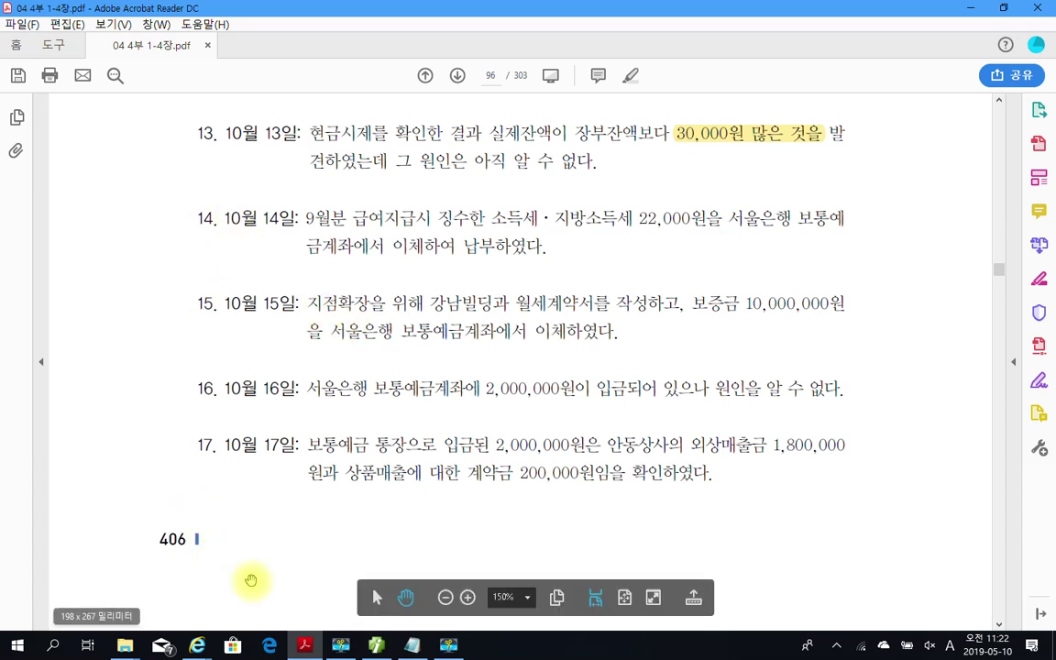
Step: Return to the voucher entry program and add a day 15 대변 line for account 103 보통예금 with partner 서울은행 and amount 10,000,000
click(372, 645)
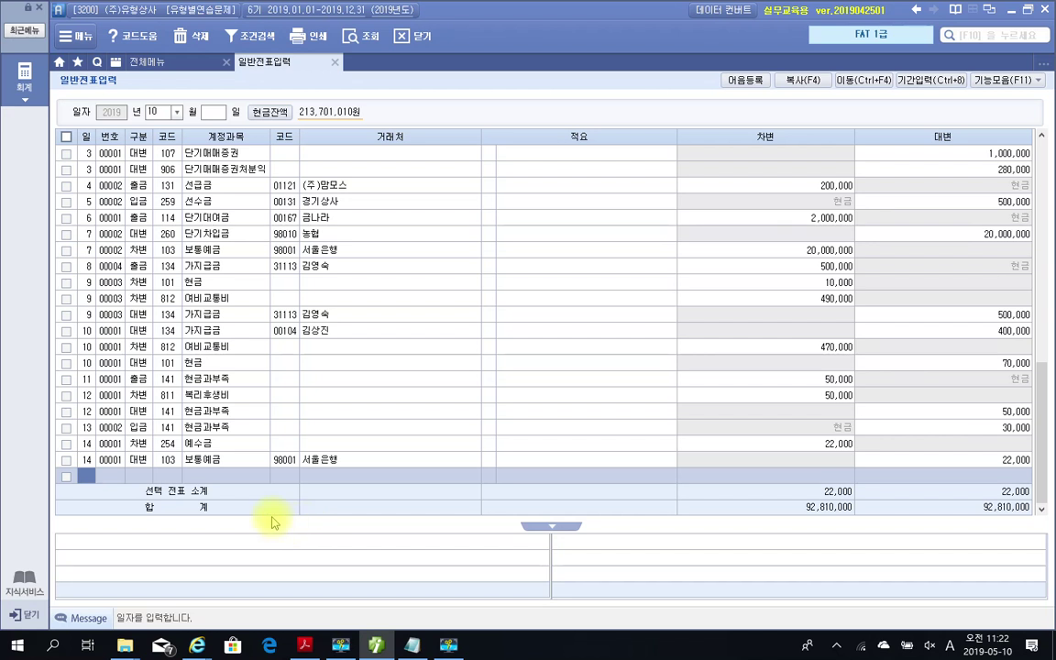
text(15)
key(Return)
text(4)
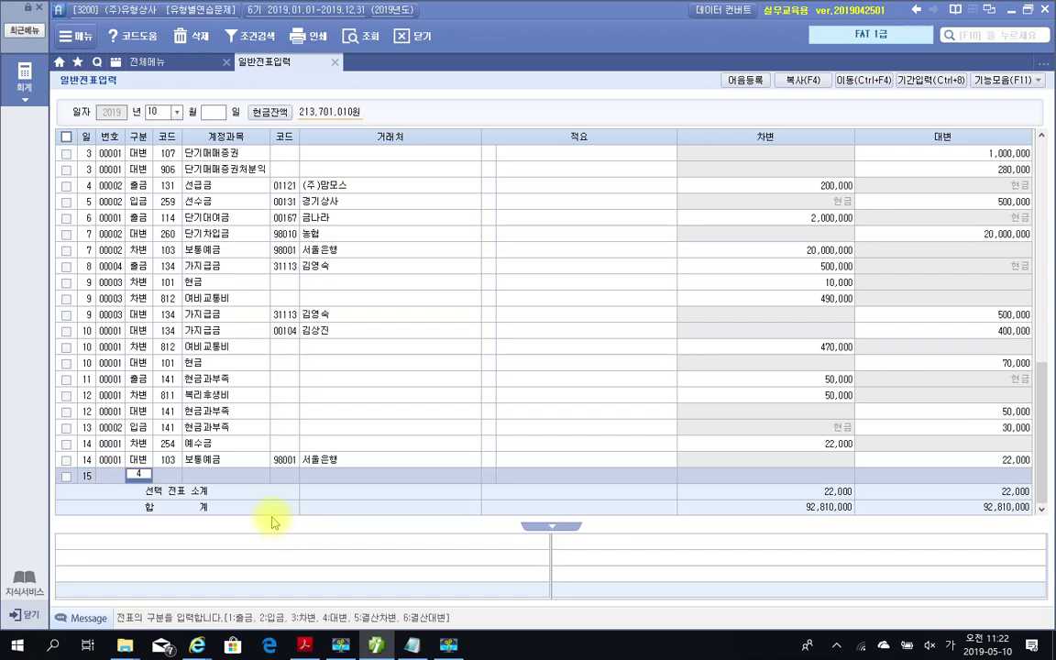
key(Return)
text(103)
key(Return)
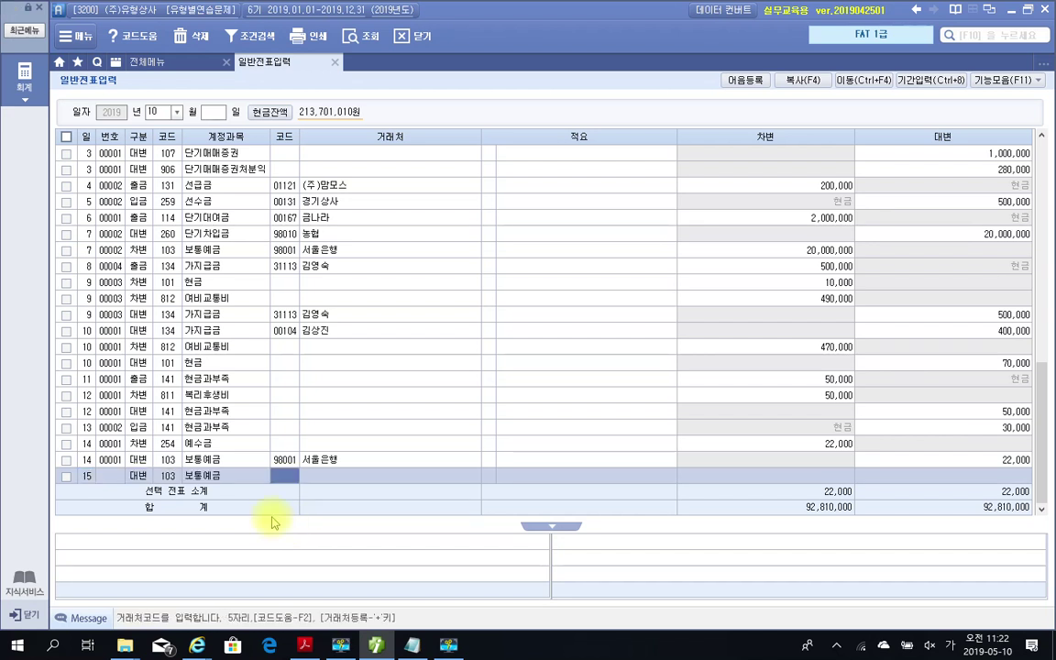
text(98001)
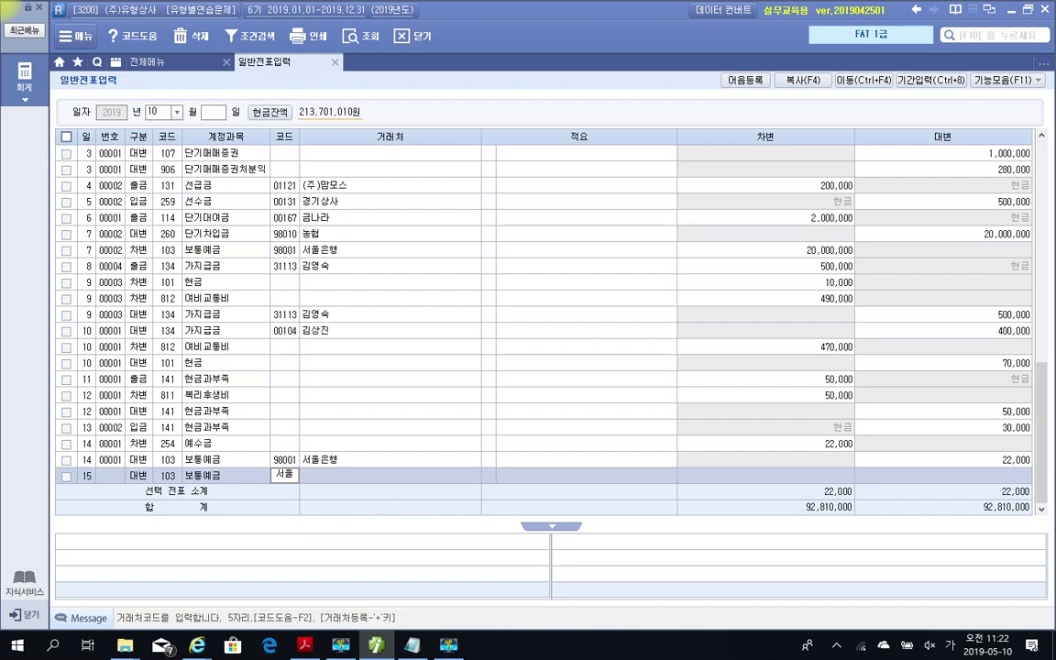
key(Return)
key(Return)
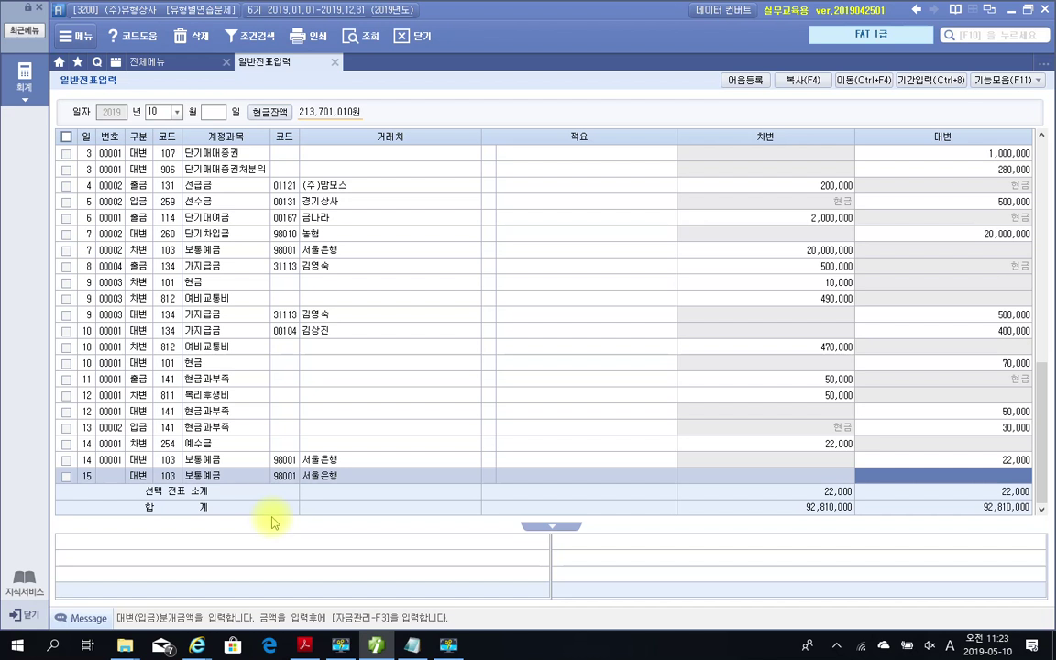
text(10000000)
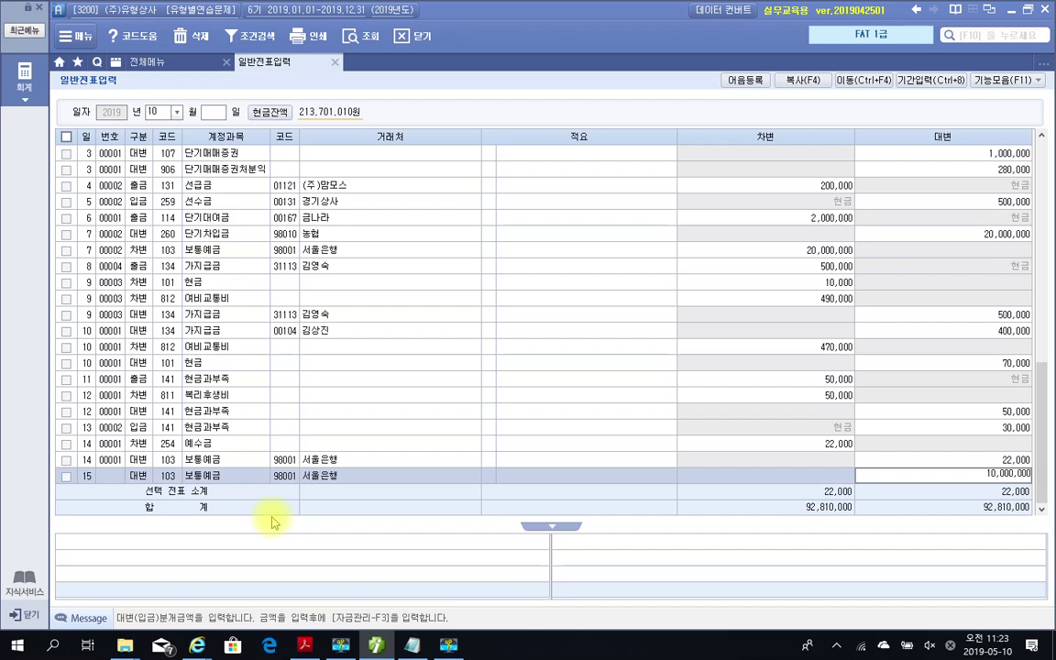
key(Return)
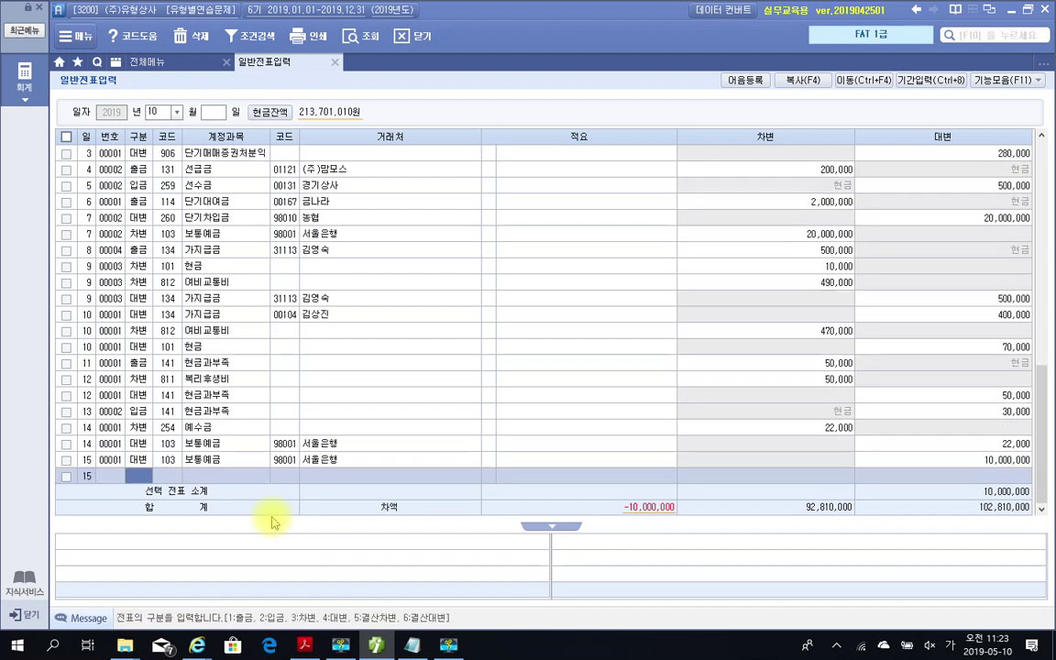
Step: Start a day 15 차변 line, search the accounts for 임차 and choose 962 임차보증금
text(3)
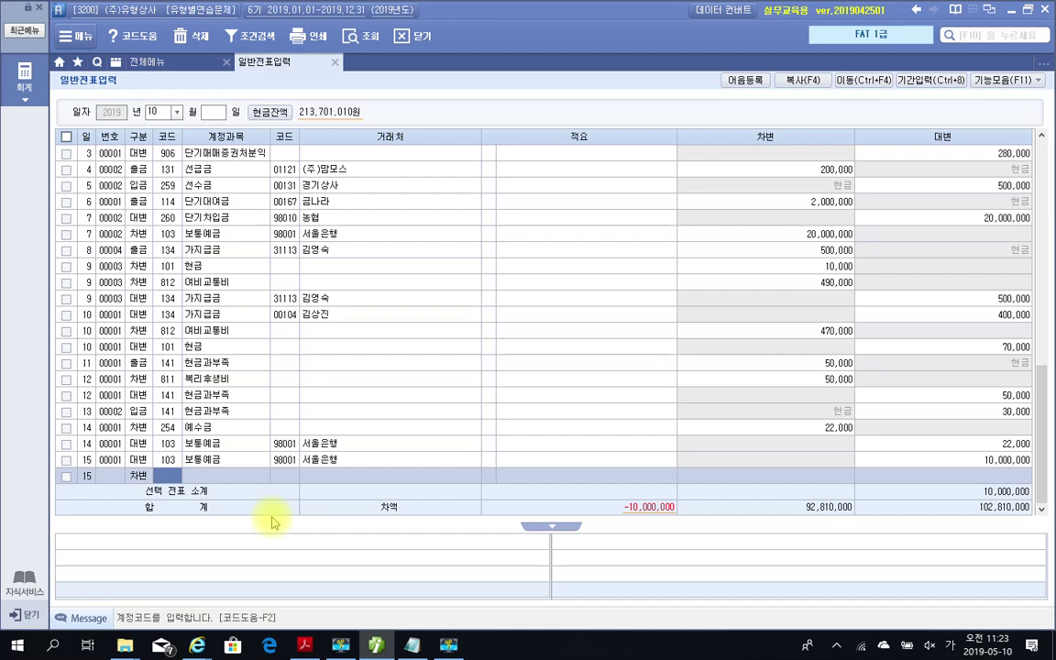
text(임차)
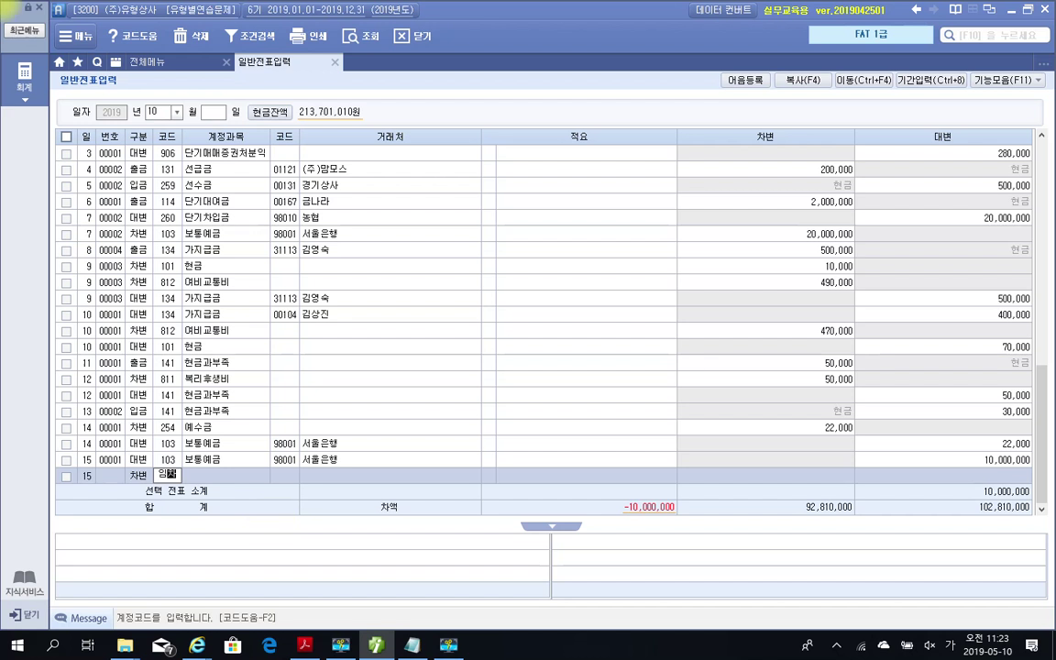
key(Return)
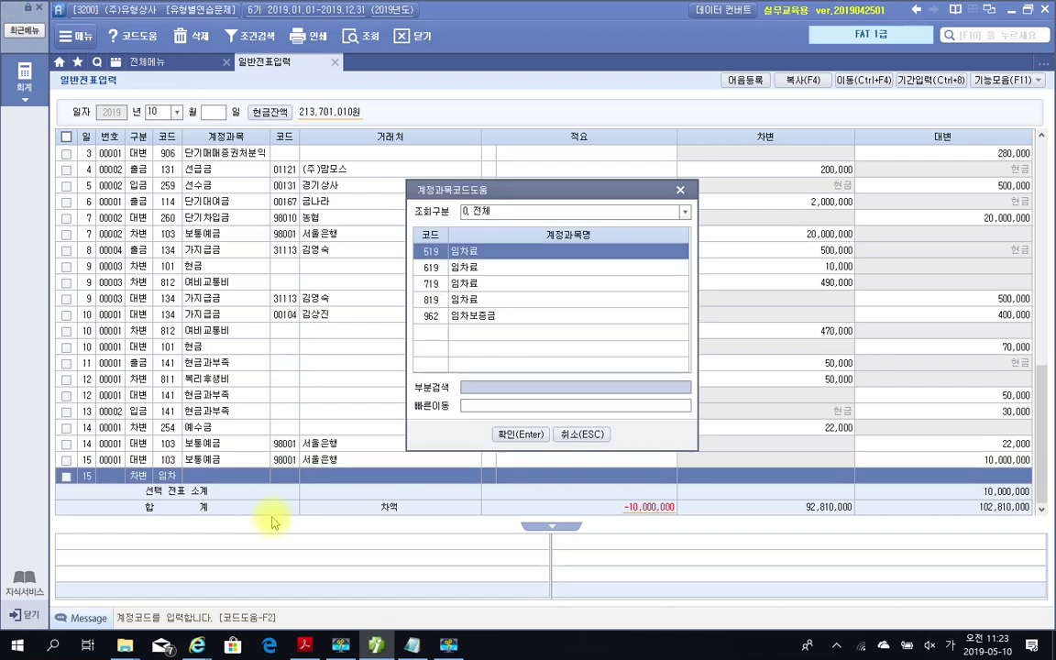
key(Down)
key(Down)
key(Down)
key(Down)
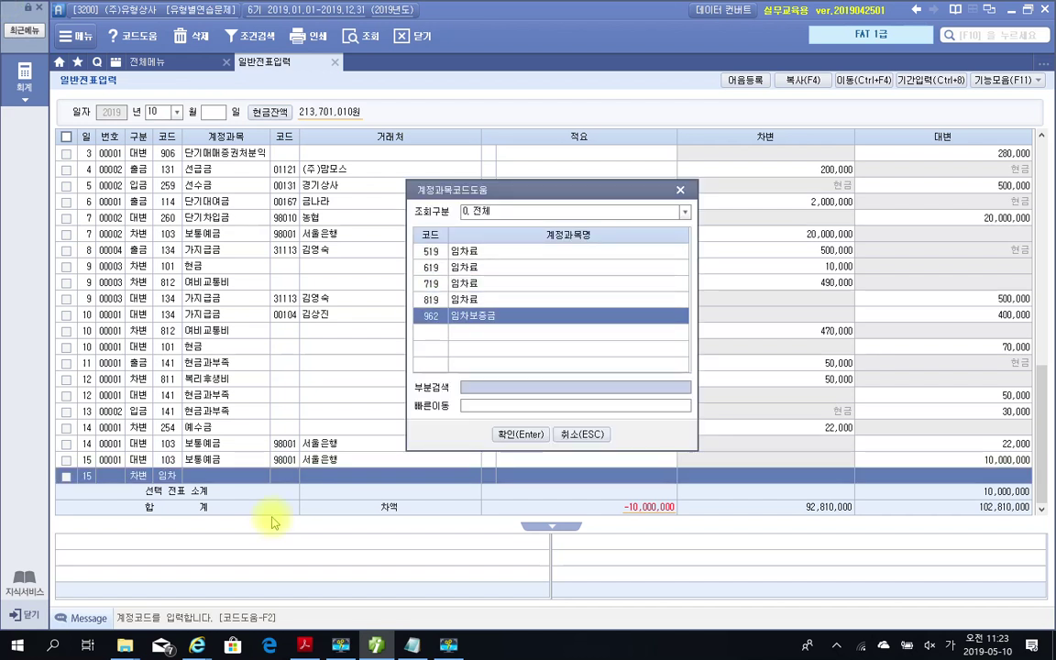
key(Return)
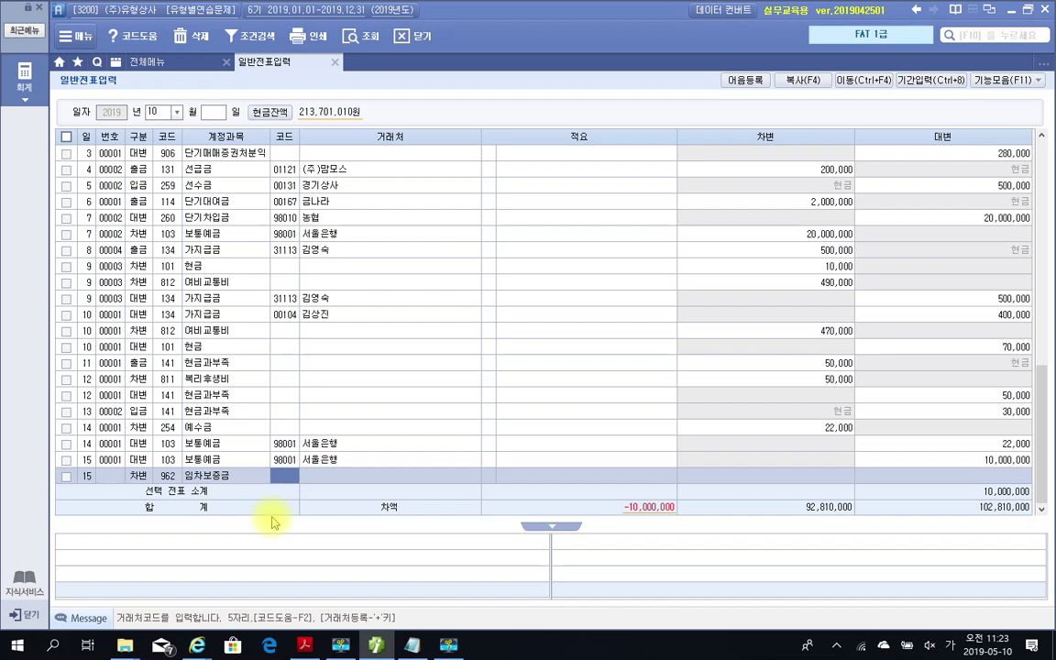
Step: Set the 임차보증금 line's partner to 강남빌딩 and its amount to 10,000,000, and review the voucher's debit and credit entries
text(40231)
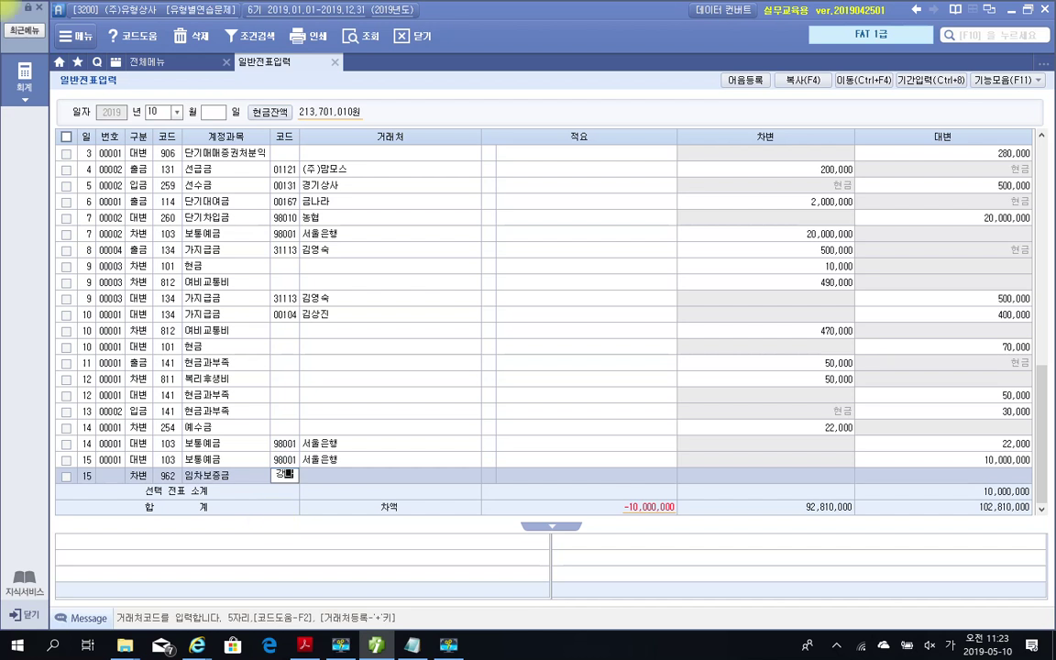
key(Return)
key(Return)
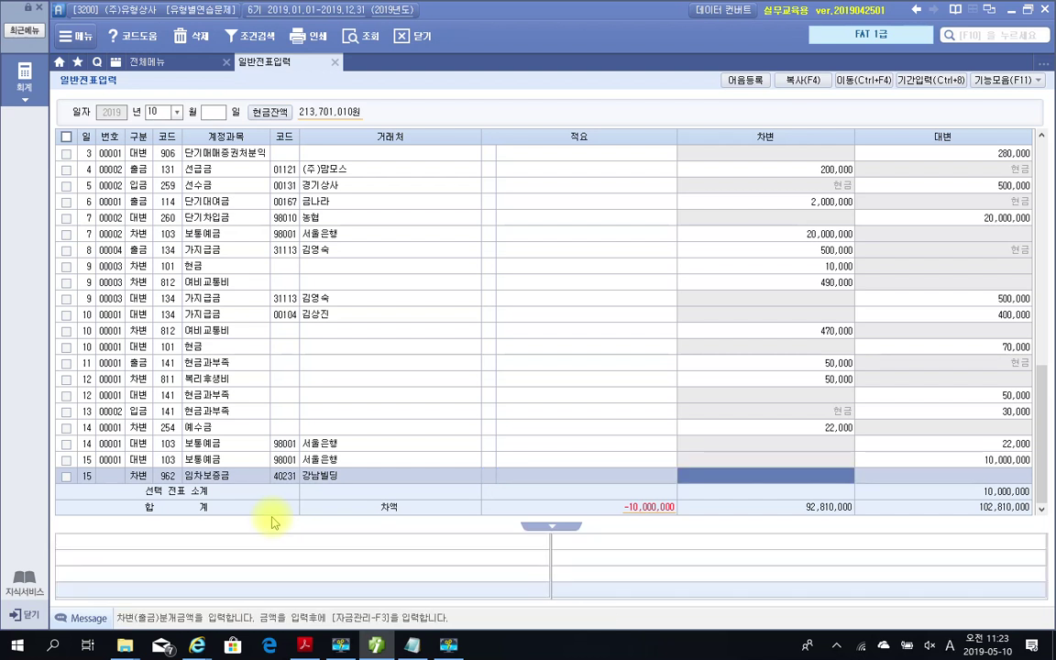
text(10000000)
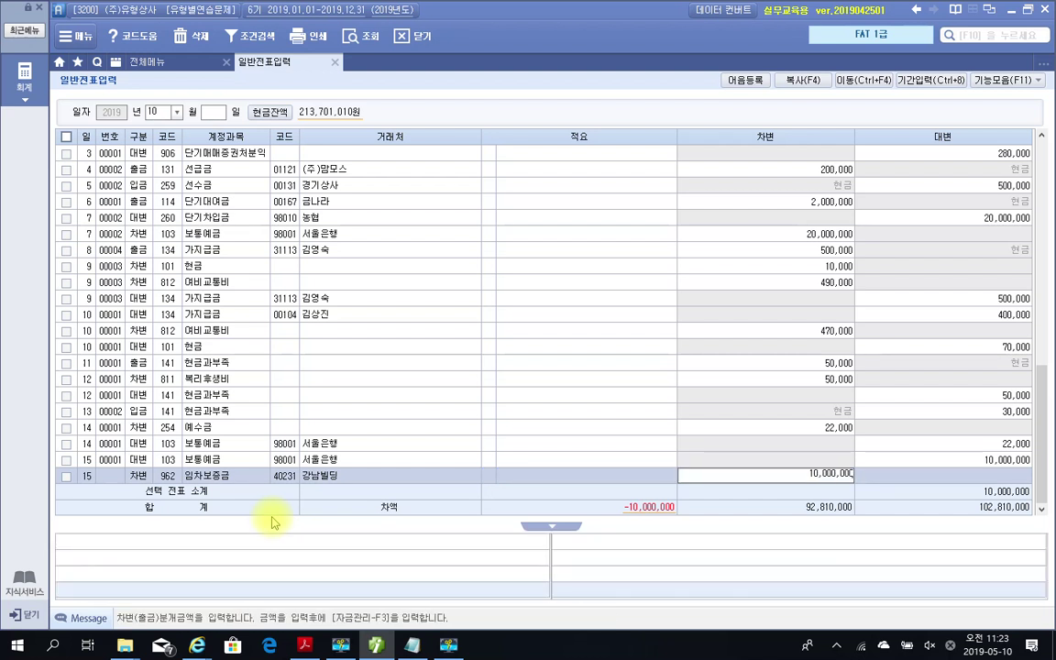
key(Return)
key(Up)
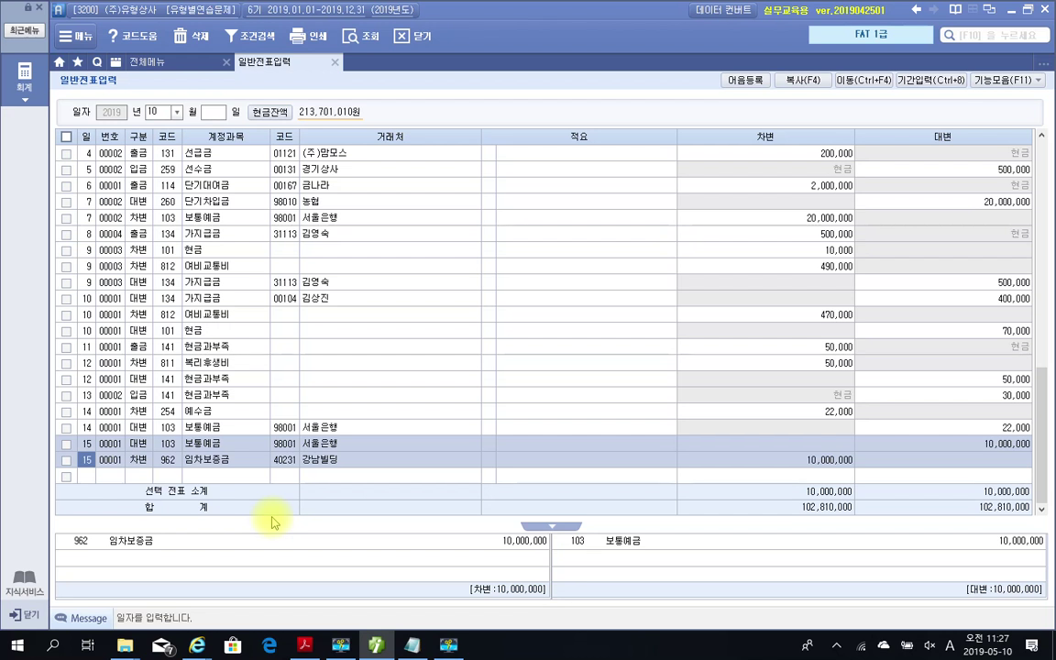
Step: Add a day 16 차변 line for account 103 보통예금 with partner 서울은행 and amount 2,000,000
click(83, 479)
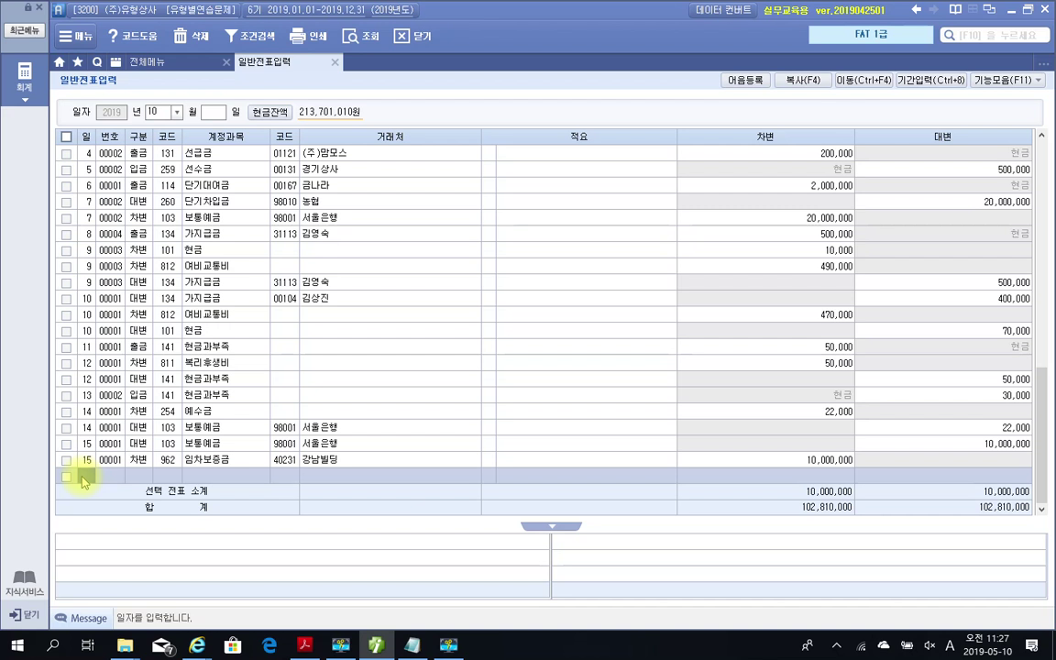
text(16)
key(Return)
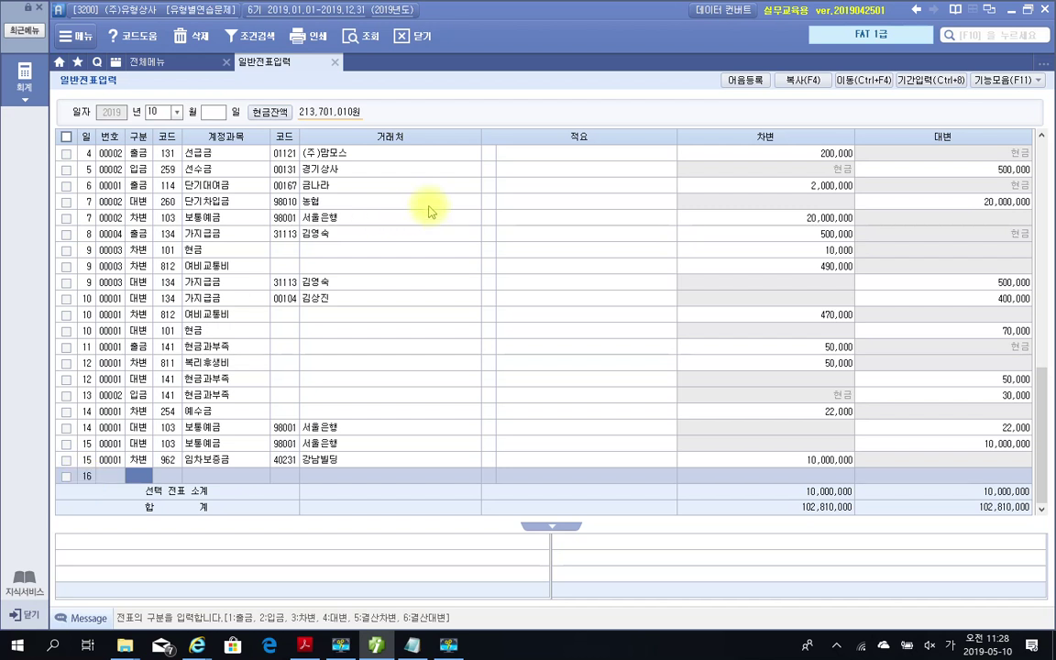
text(3)
key(Return)
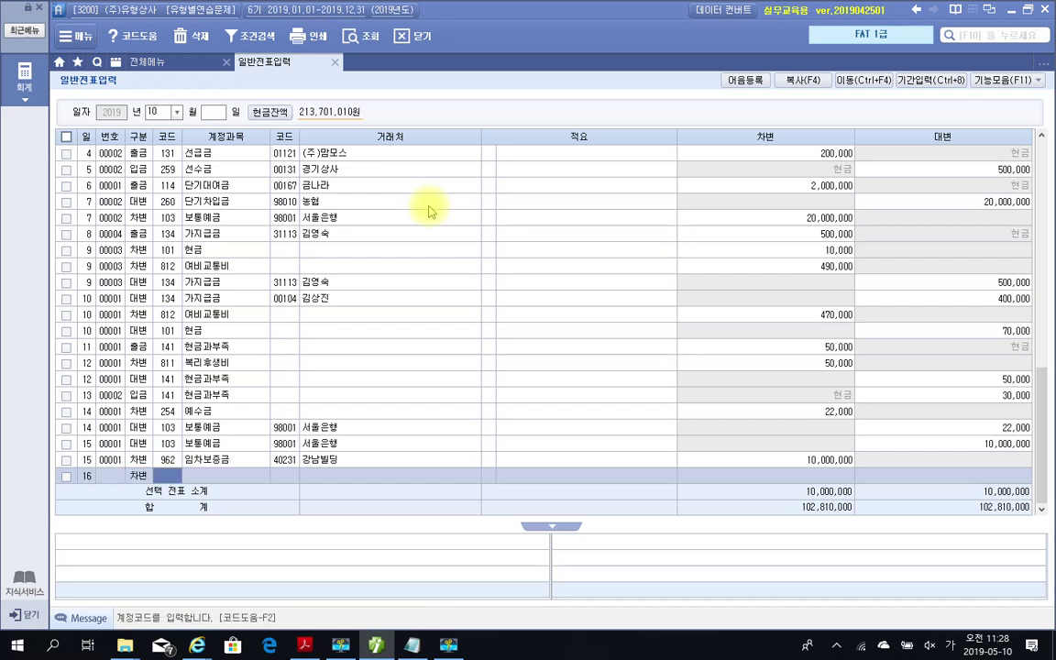
text(103)
key(Return)
text(98001)
key(Return)
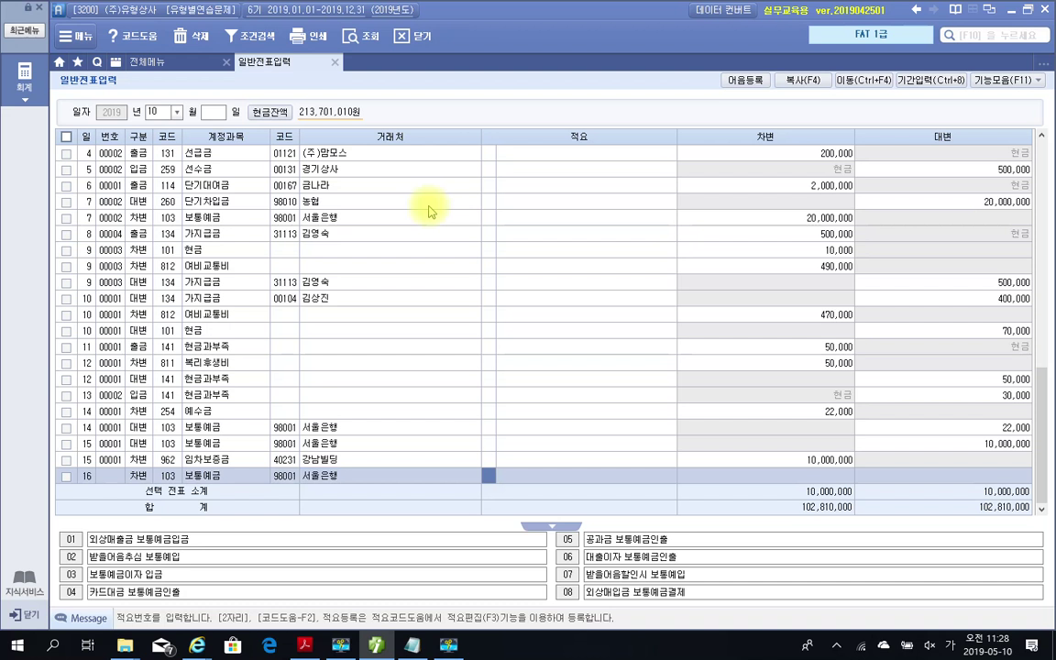
key(Return)
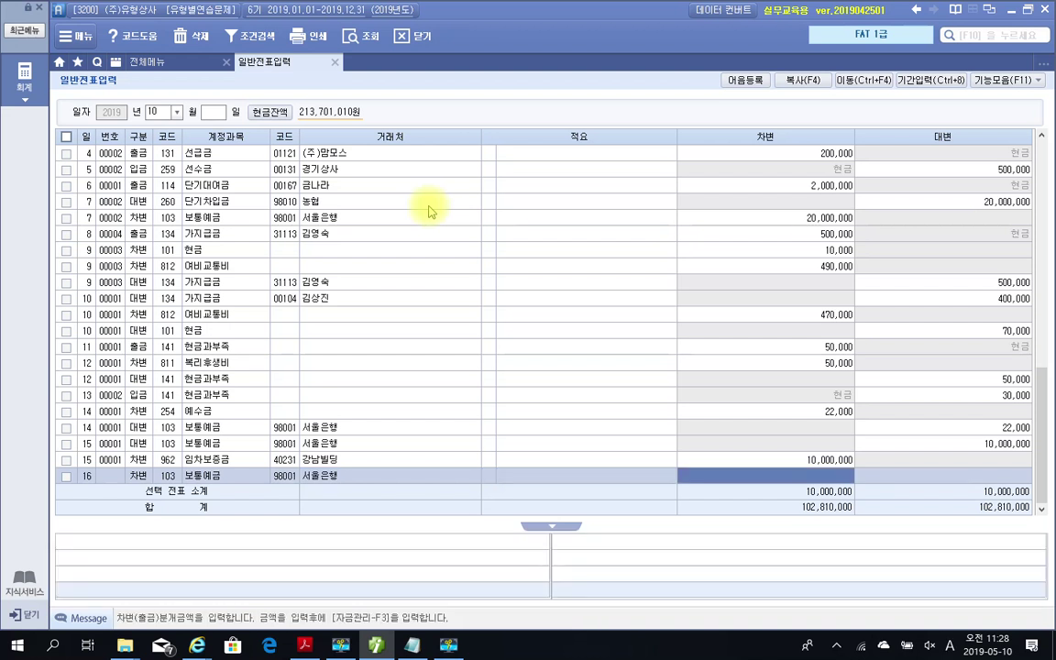
text(2000000)
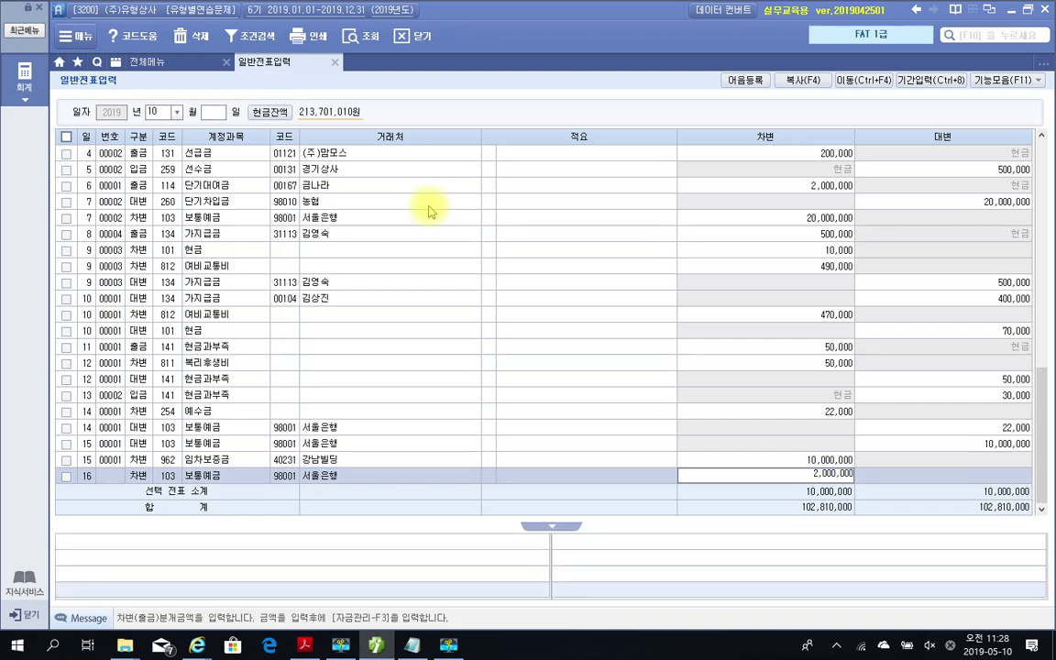
key(Return)
Step: Add a day 16 대변 line, search the accounts for 가수 to enter 257 가수금, and set its amount to 2,000,000 without a partner
key(Return)
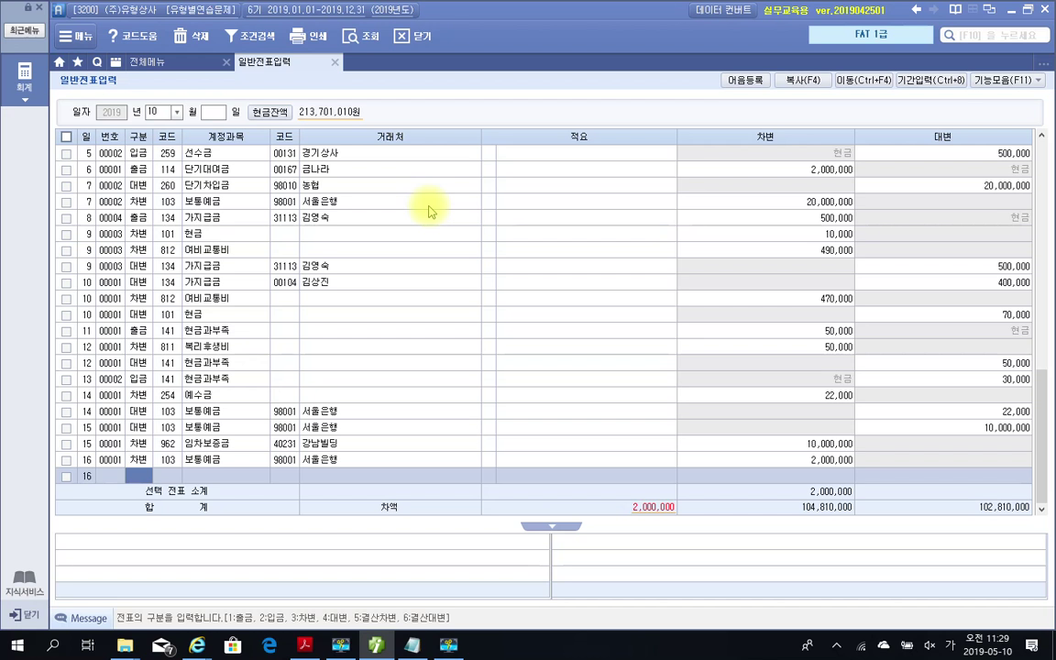
text(4)
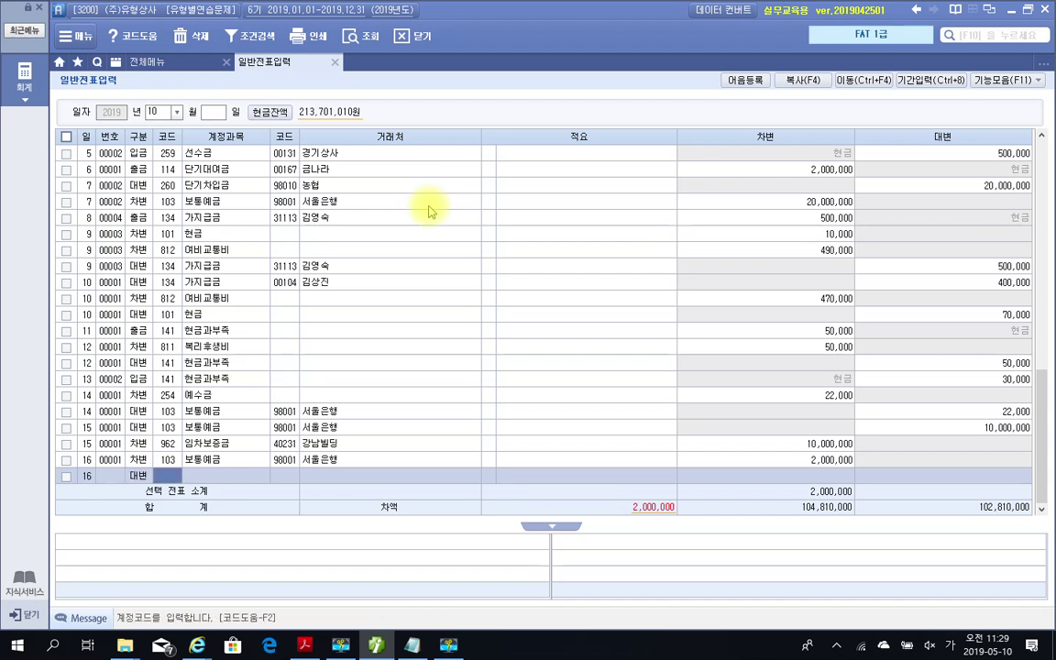
text(가지)
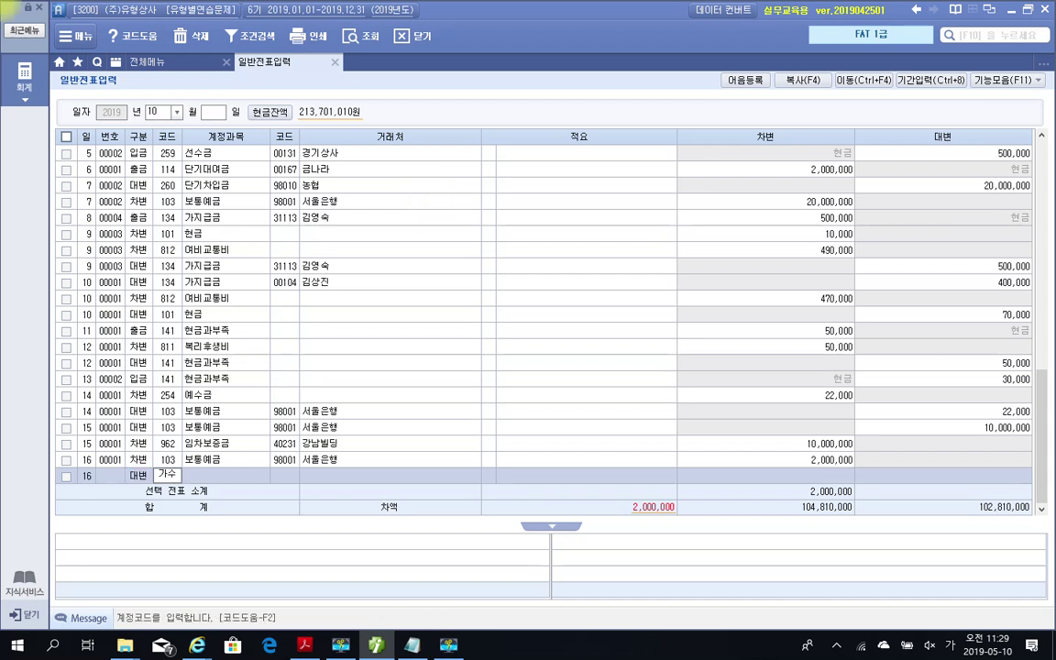
key(Return)
key(Return)
key(Return)
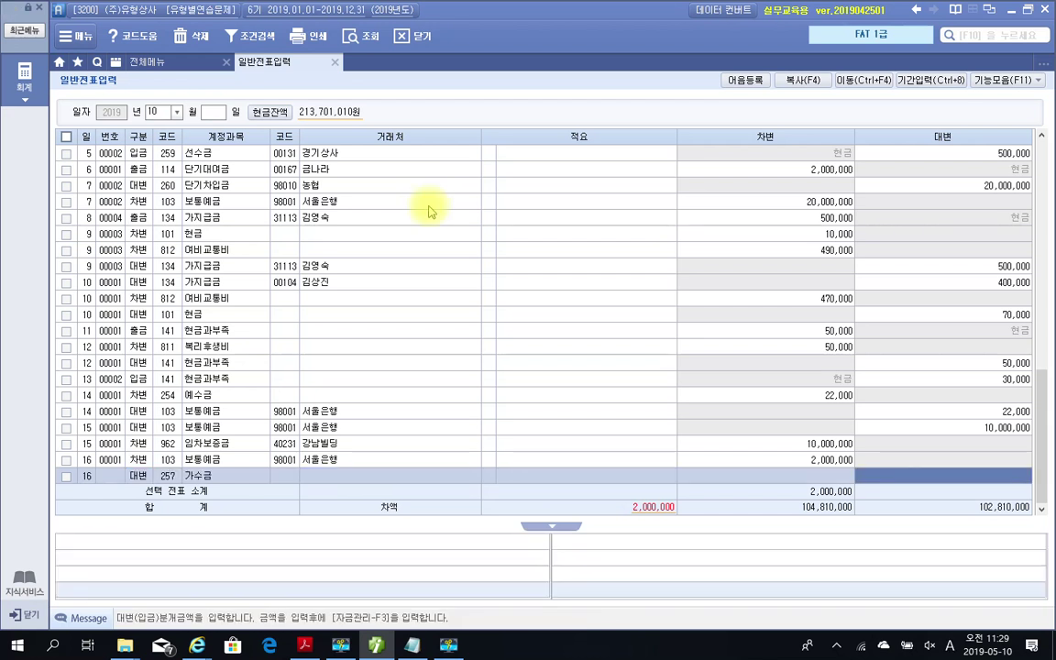
text(2000000)
key(Return)
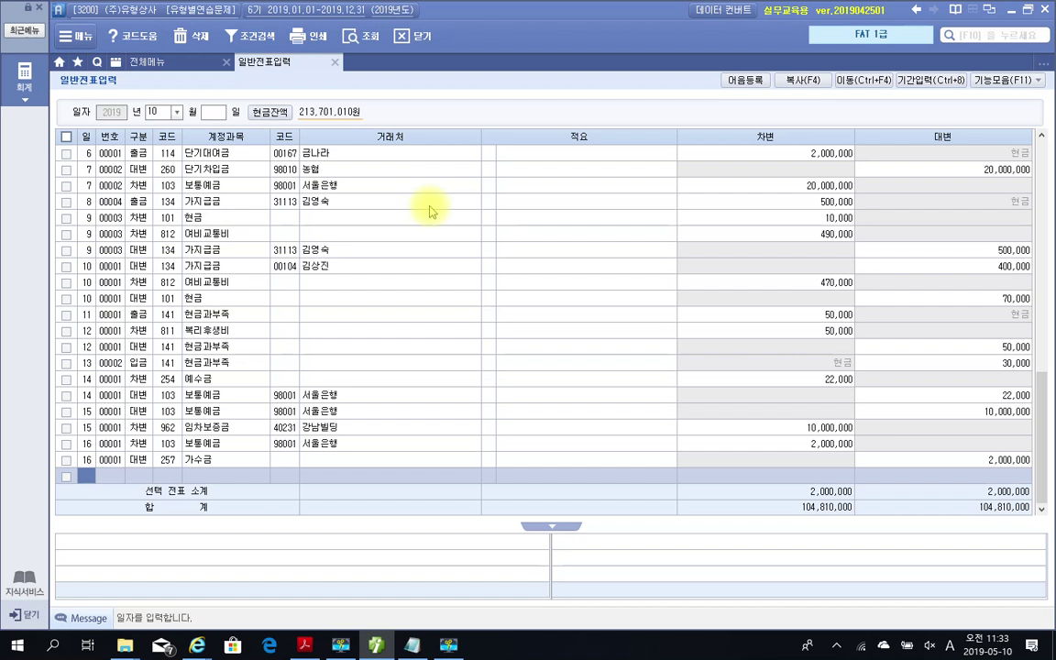
Step: Start a new voucher line dated day 17, and switch to the problem PDF in Acrobat Reader to read the October 17 transaction
text(17)
key(Return)
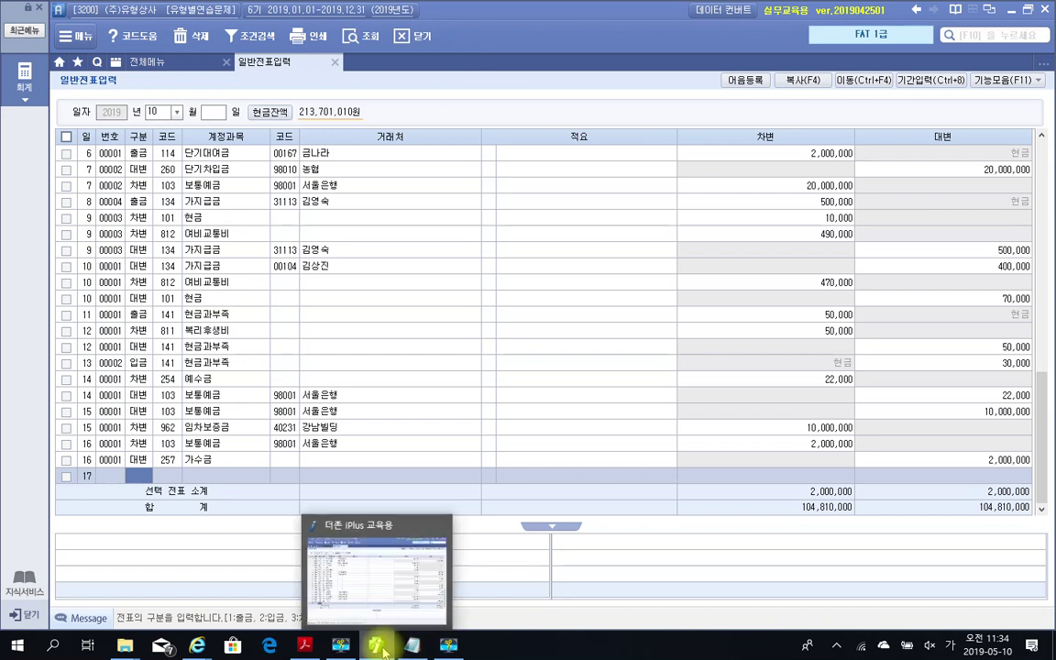
click(306, 646)
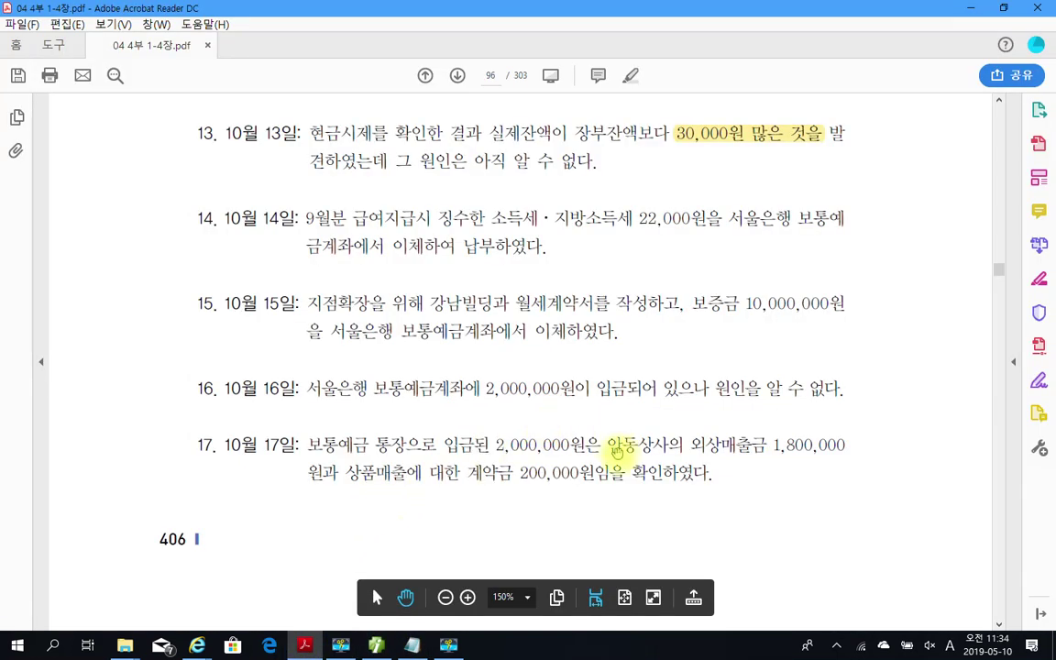
scroll(624, 453, down, 2)
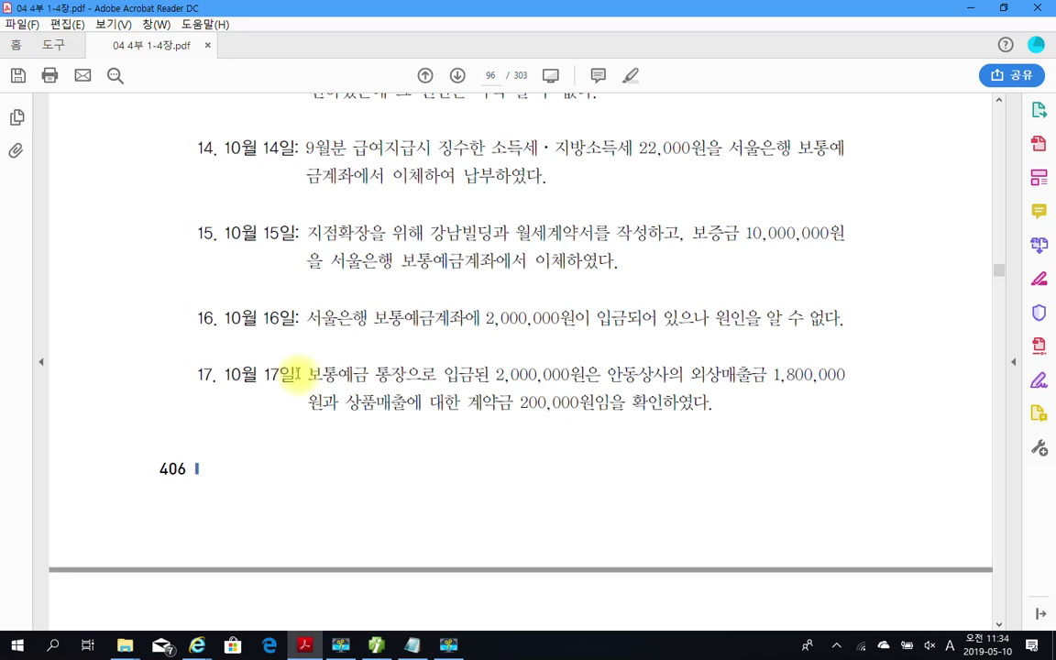
drag(695, 374, 750, 378)
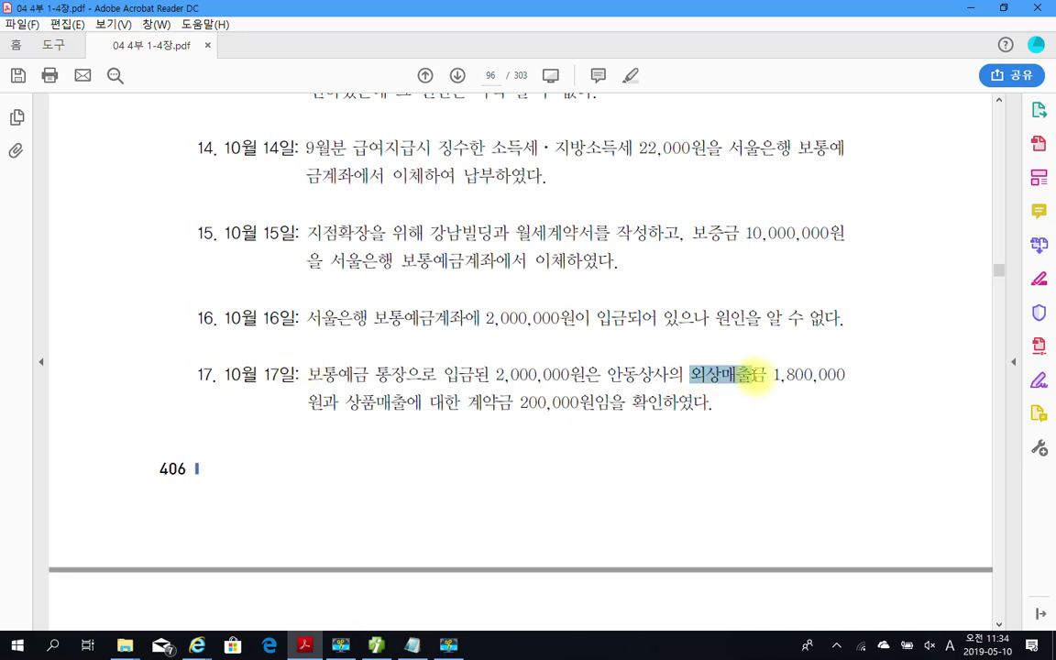
click(464, 405)
Step: Return to the voucher entry program and complete the day 17 line as 차변, account 257 가수금, without a partner, amount 2,000,000
click(317, 649)
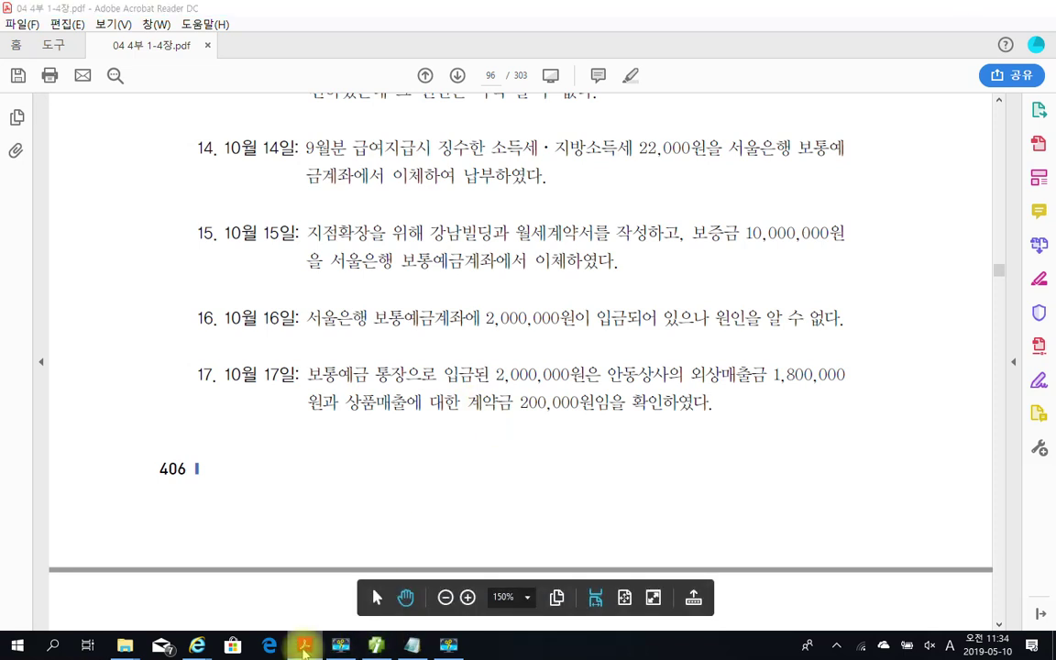
click(132, 477)
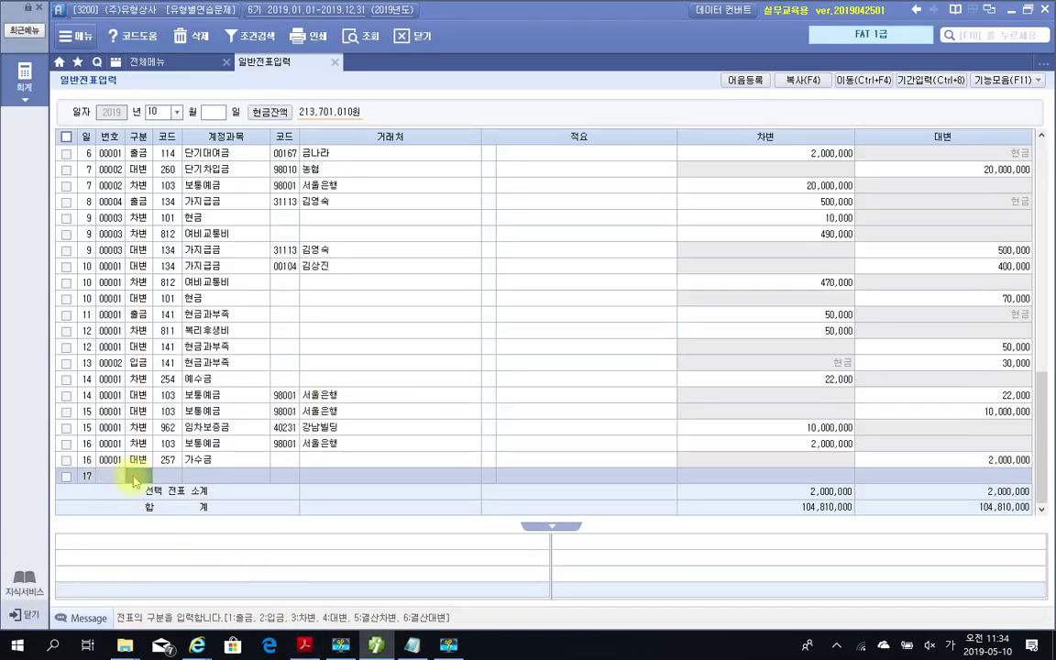
text(3)
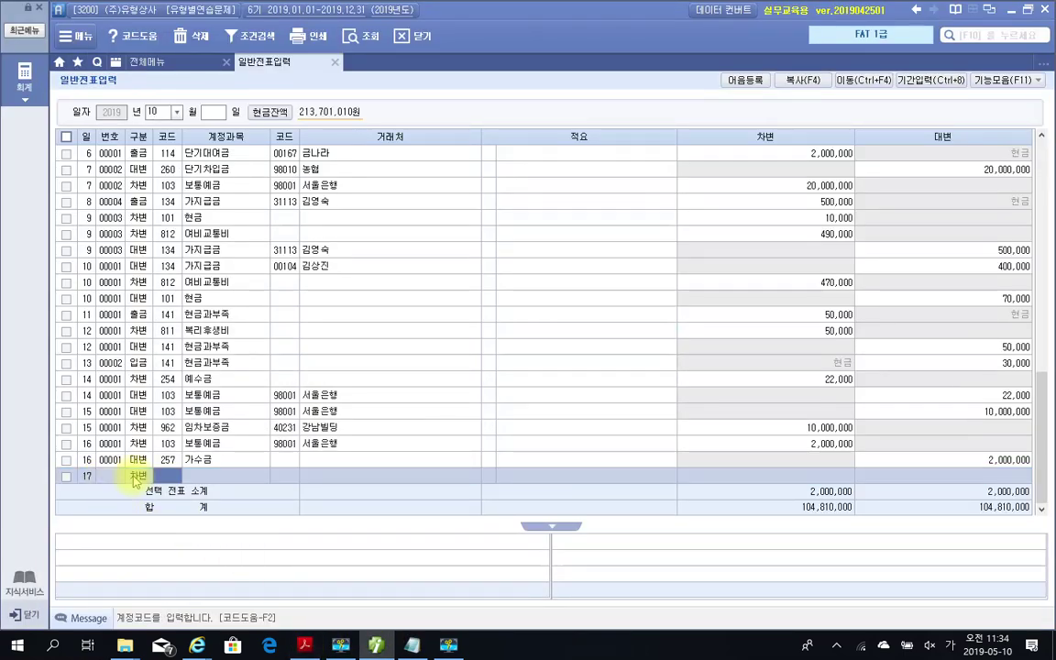
text(257)
key(Return)
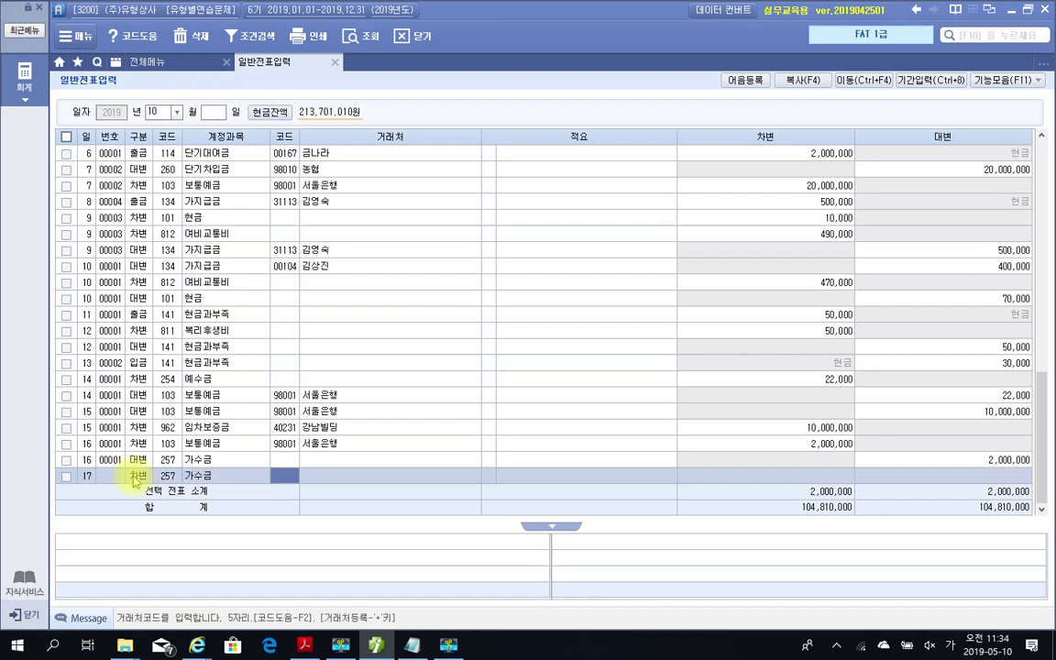
key(Return)
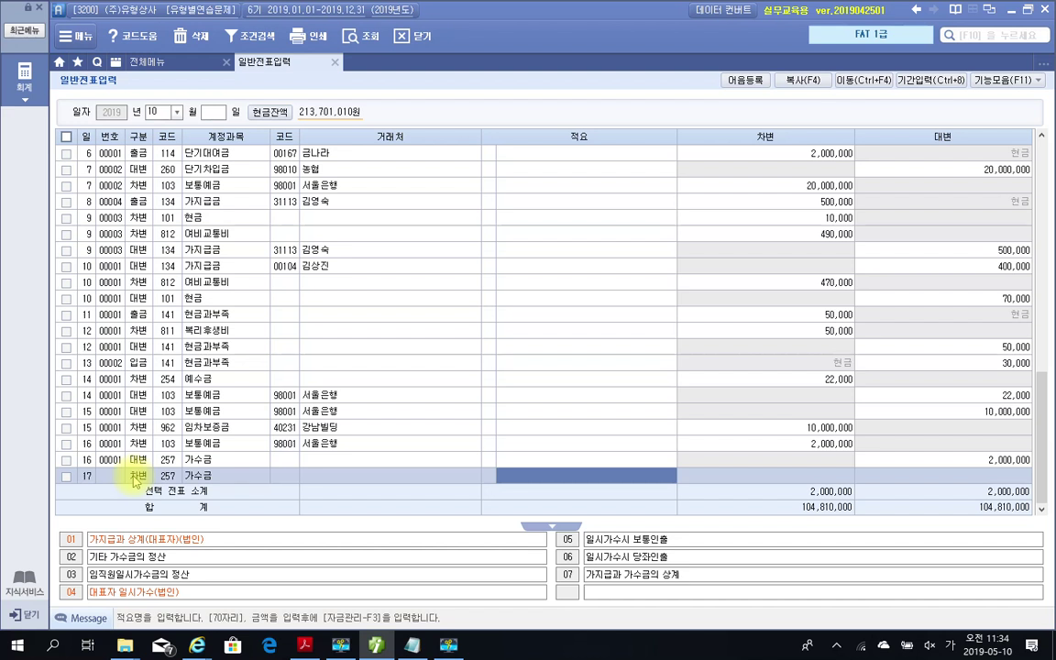
key(Return)
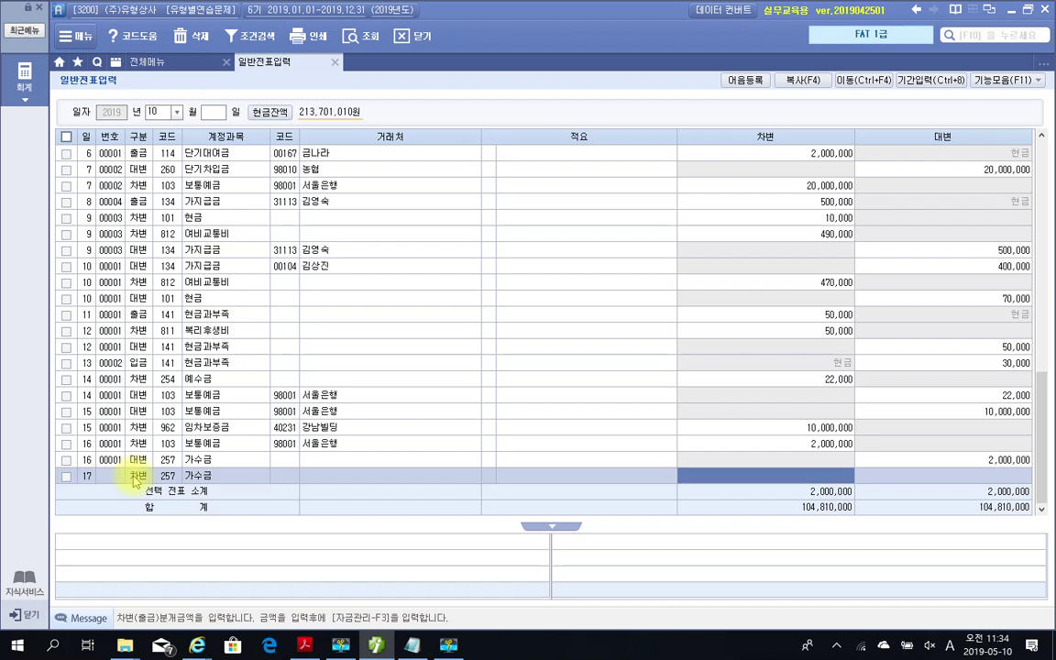
text(2000000)
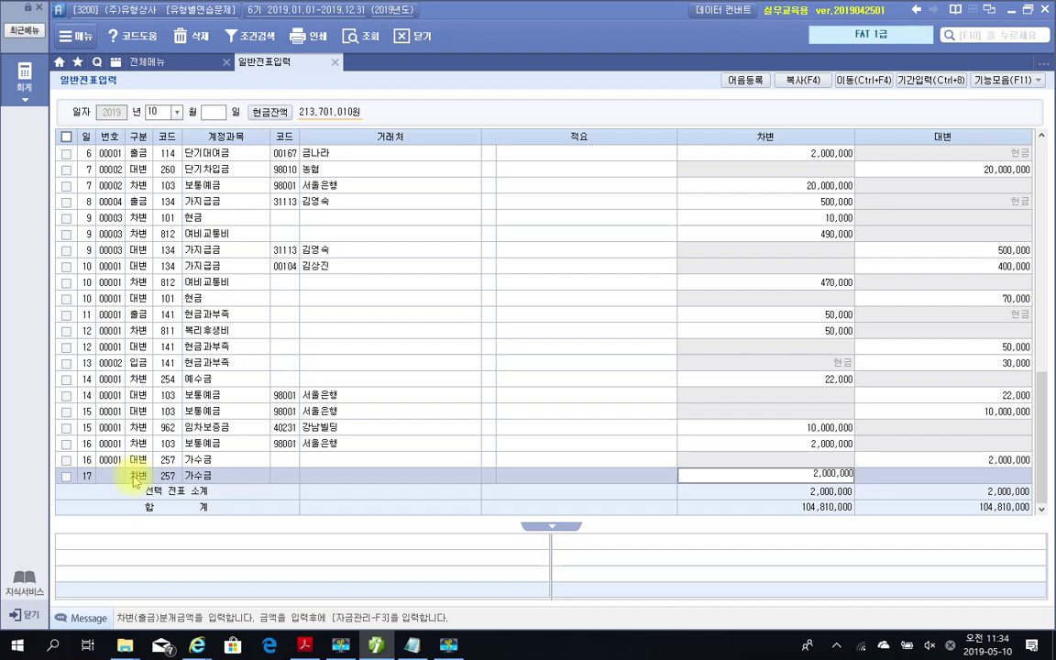
key(Return)
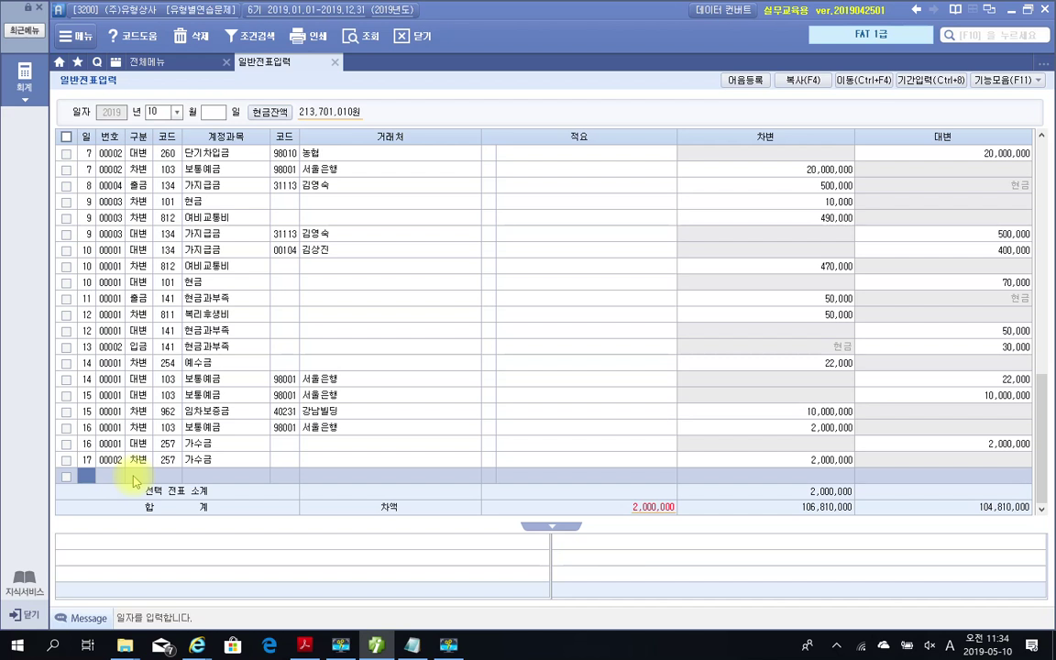
Step: Add a day 17 대변 line for account 108 외상매출금 with partner 00102 안동상사 and amount 1,800,000
text(17)
key(Return)
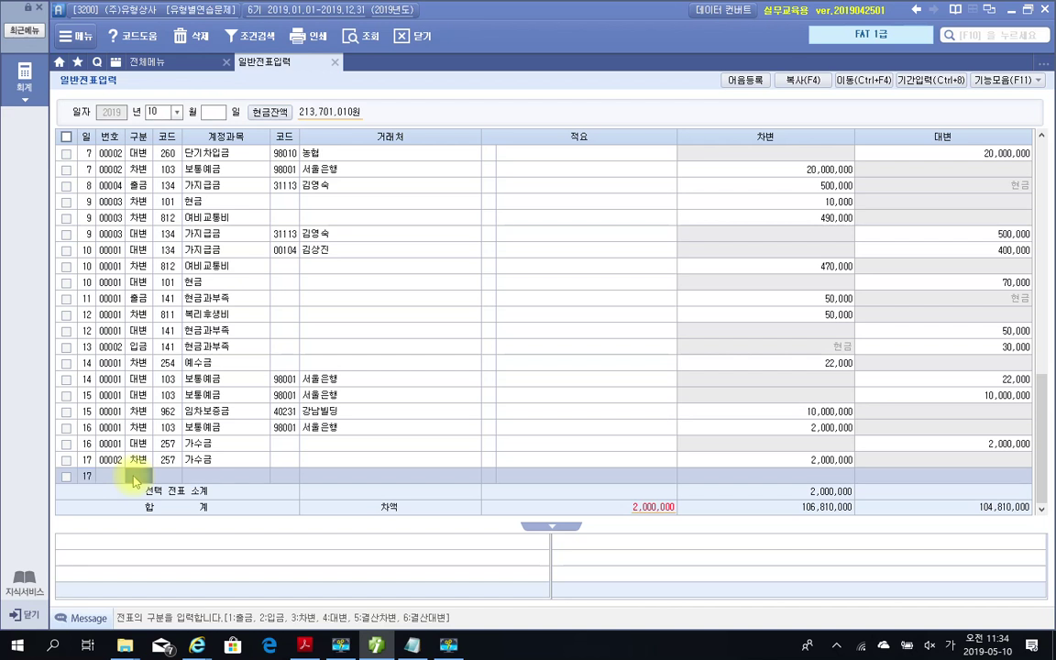
text(4)
key(Return)
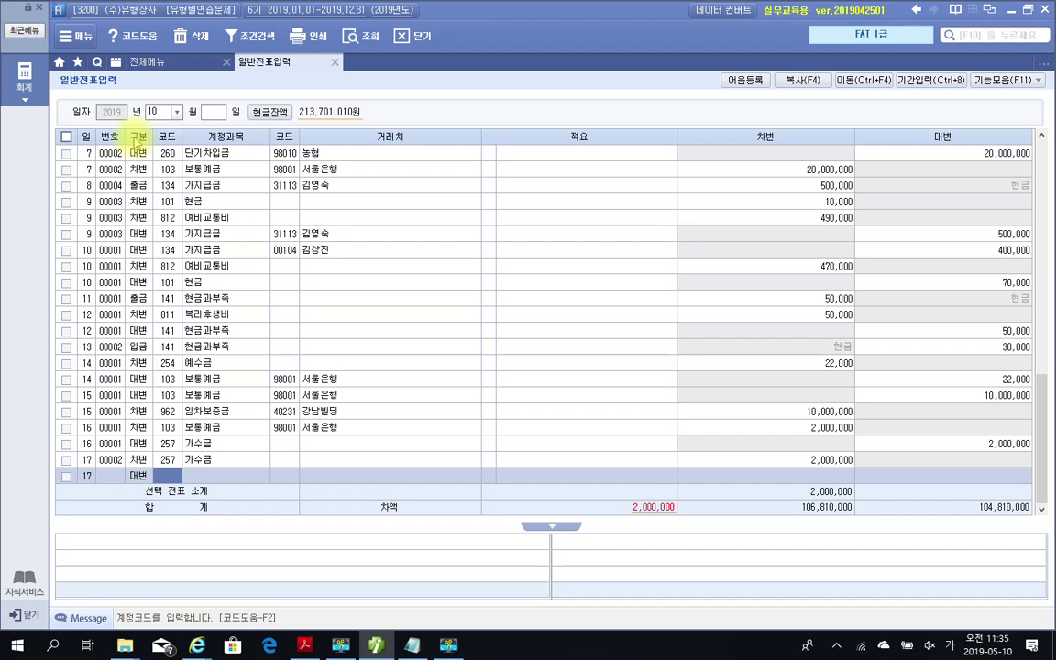
text(108)
key(Return)
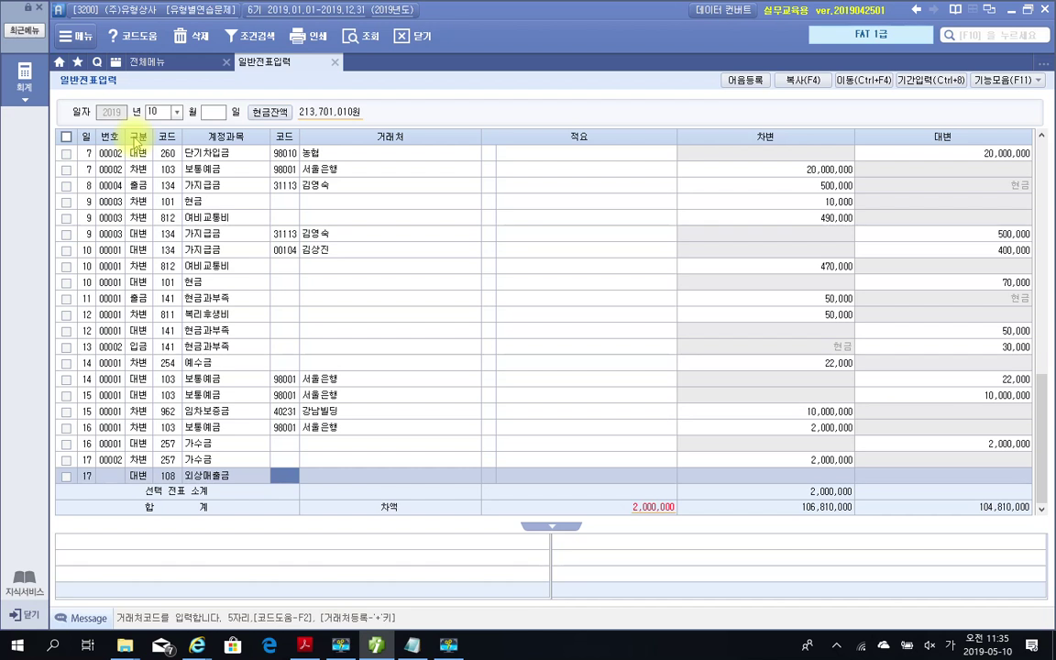
text(102)
key(Return)
key(Return)
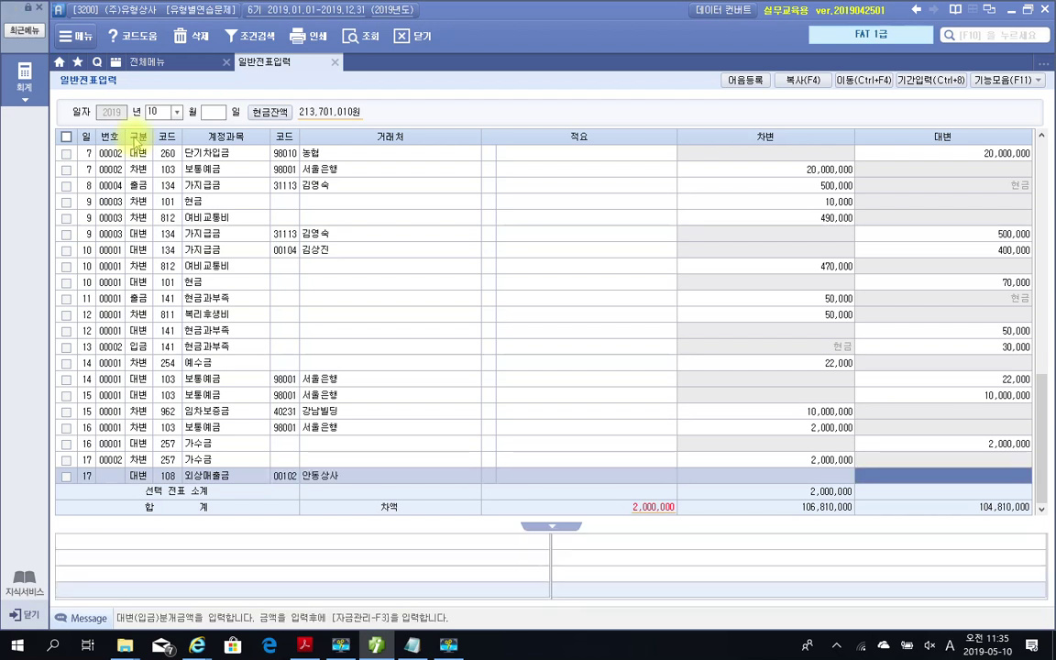
text(1800000)
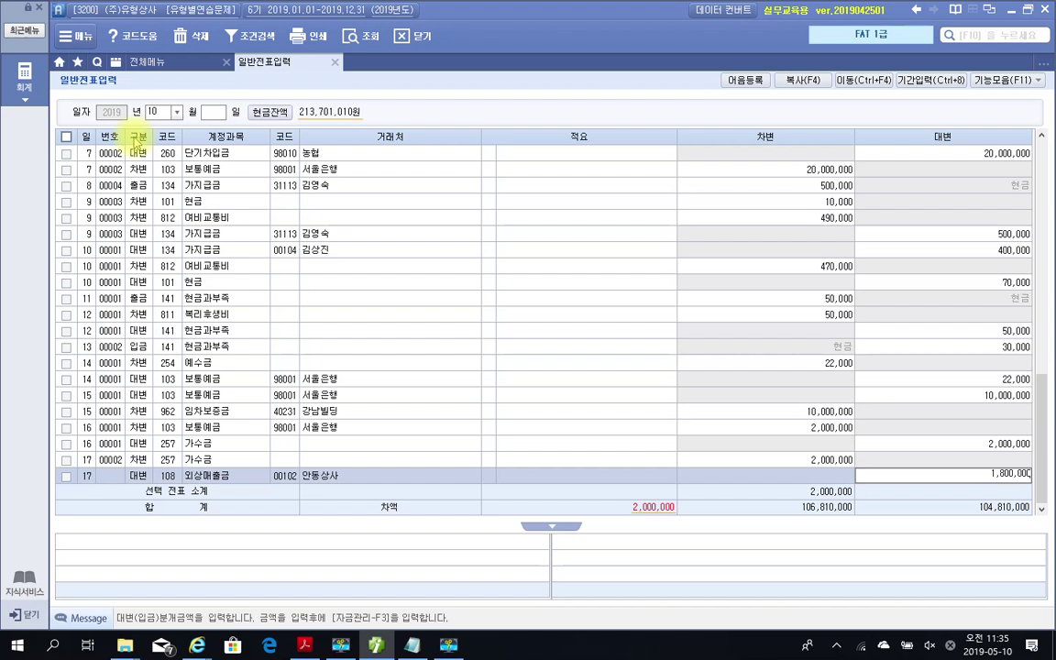
key(Return)
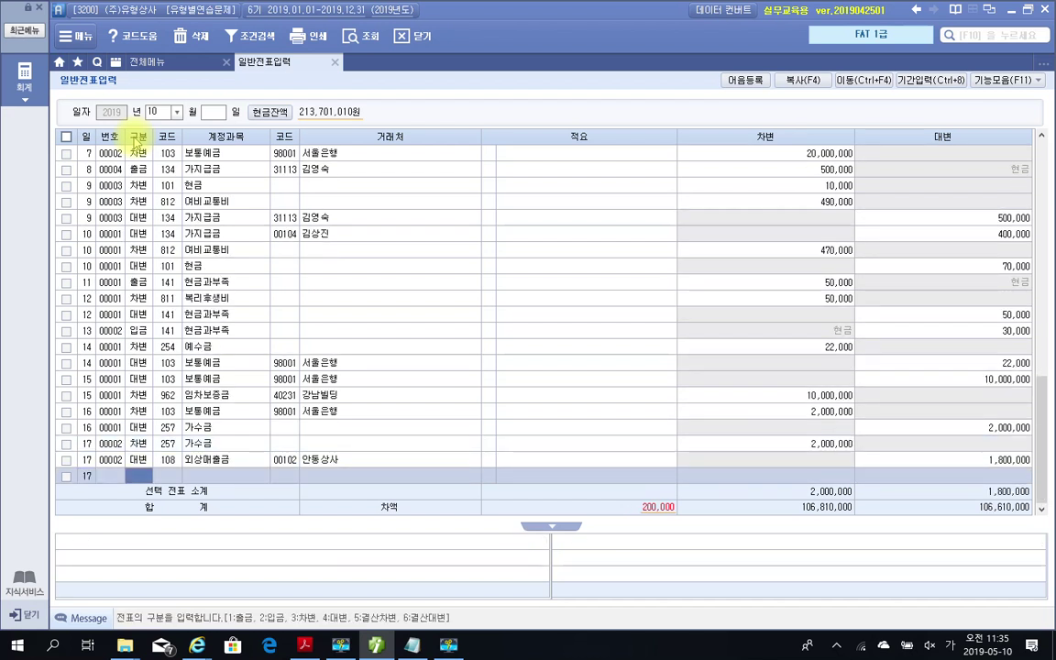
Step: Add a day 17 대변 line for account 259 선수금 with partner 00102 안동상사 and amount 200,000, and review the voucher's debit and credit entries
key(4)
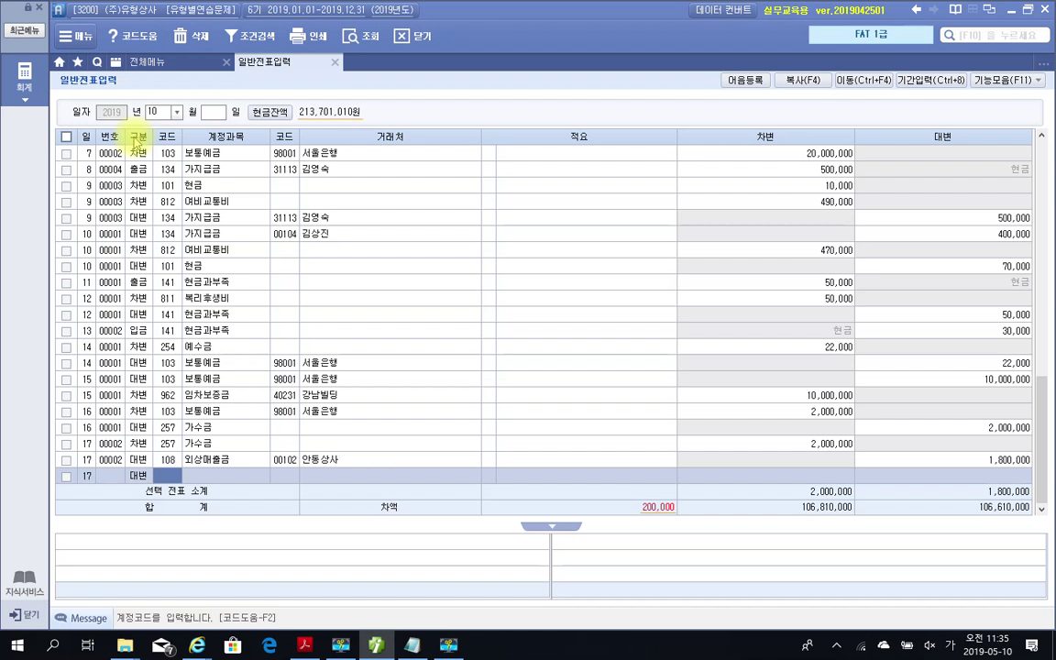
text(선수)
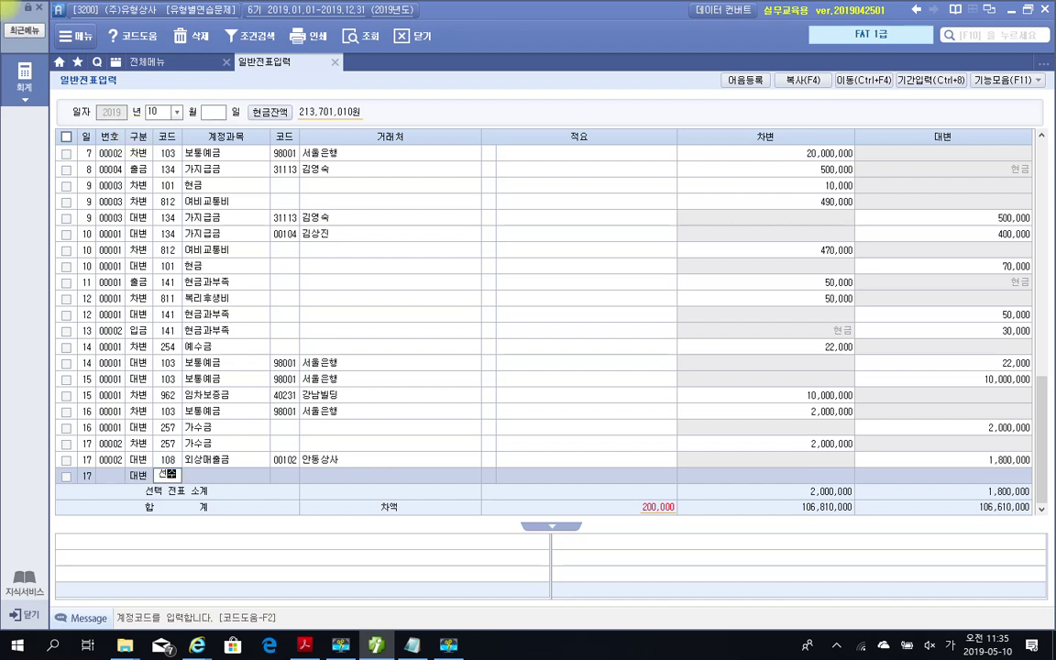
key(Return)
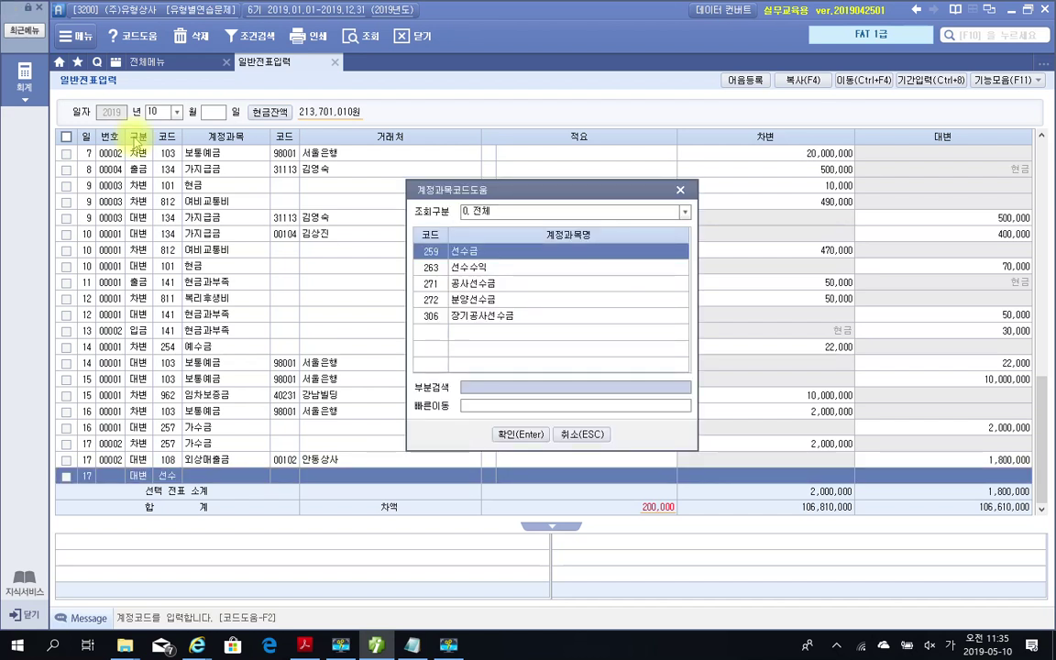
key(Return)
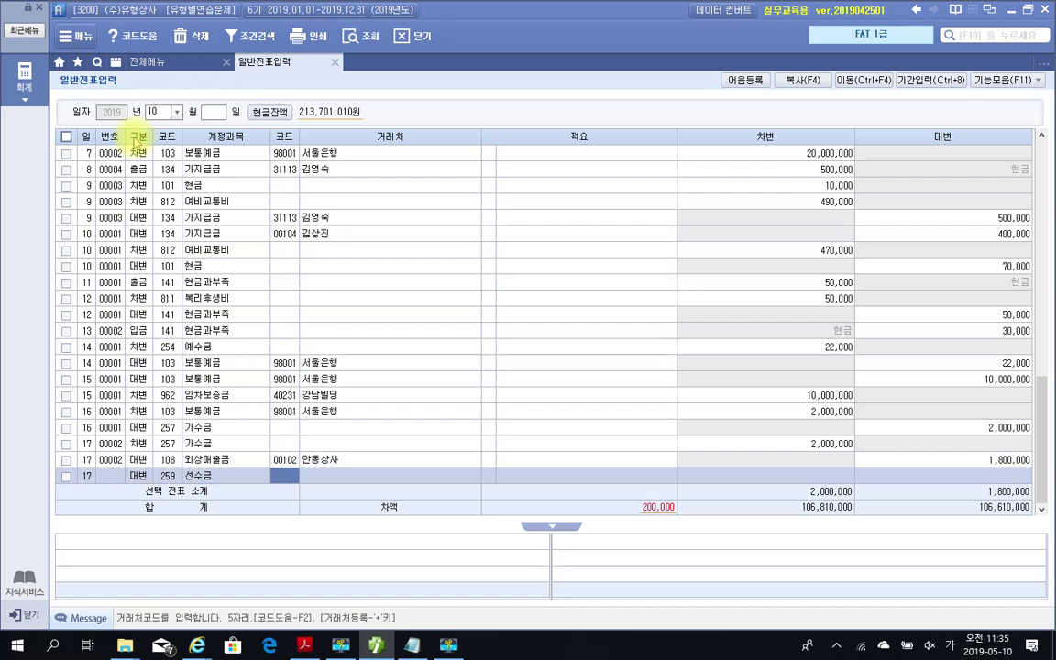
text(102)
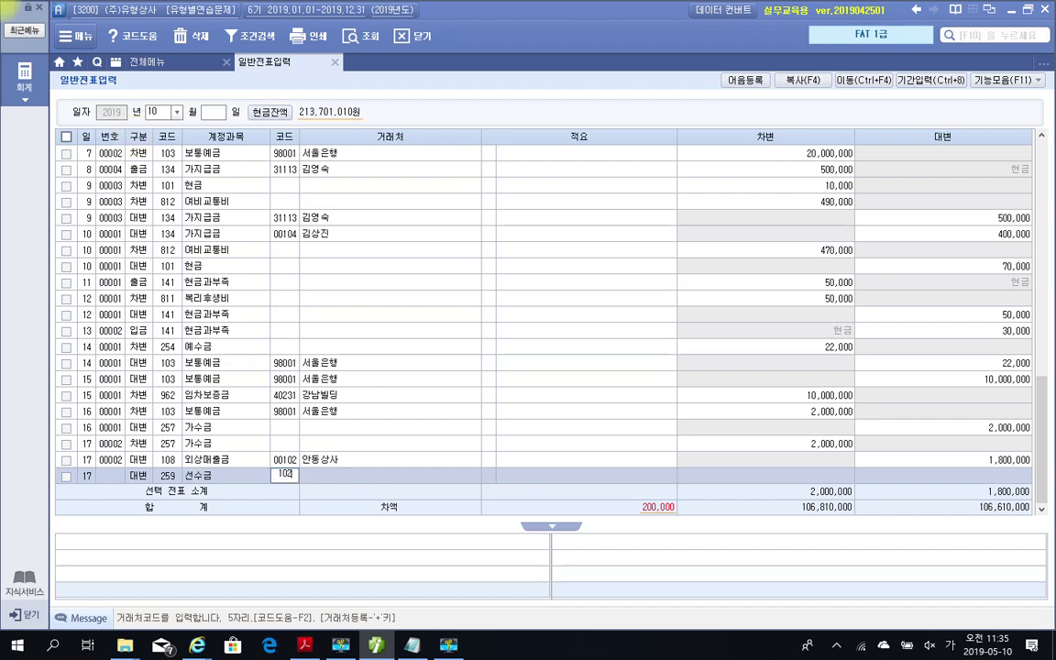
key(Return)
key(Return)
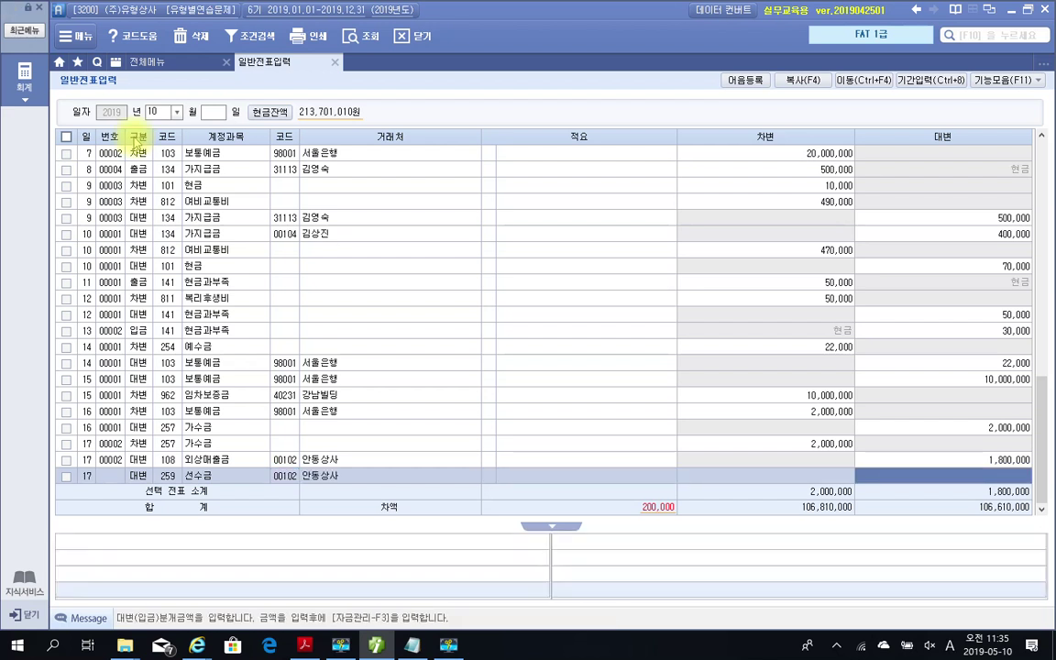
text(2000000)
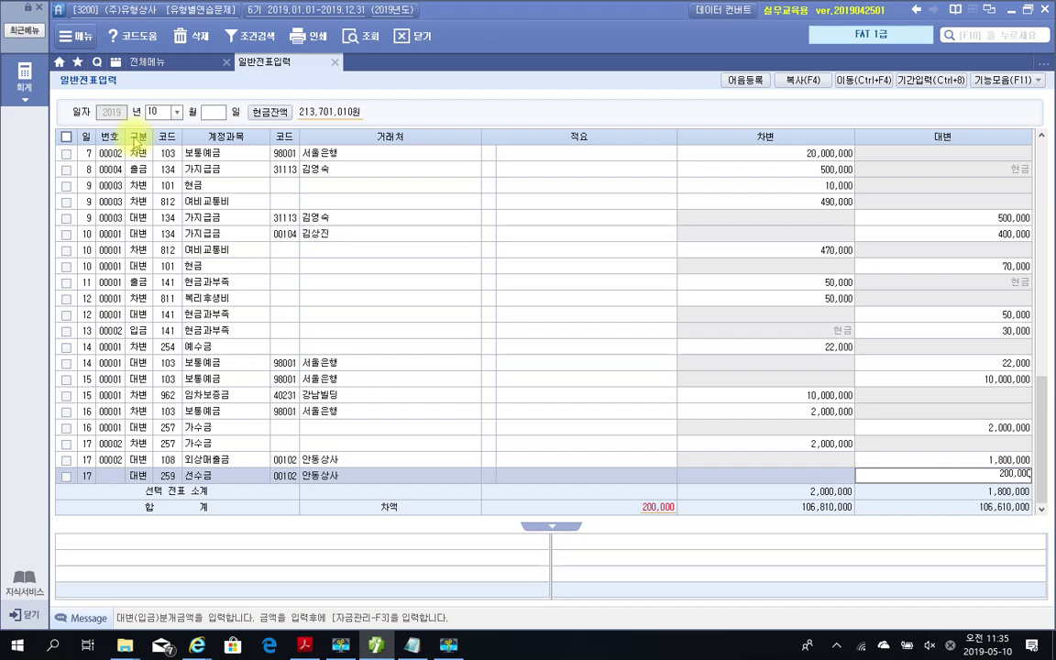
key(Return)
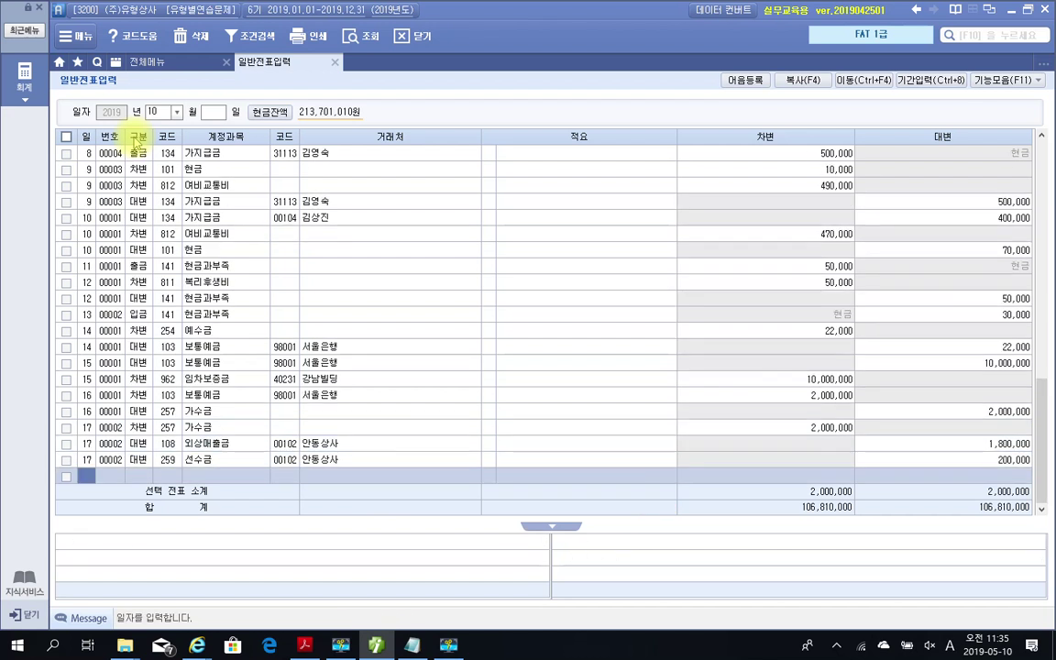
click(282, 444)
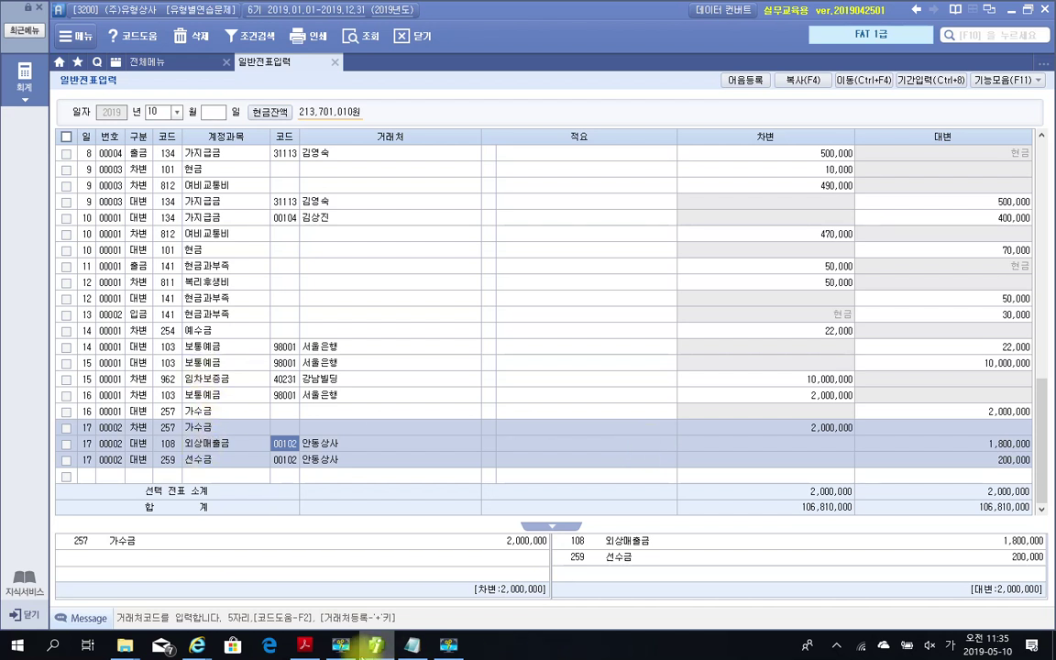
click(448, 646)
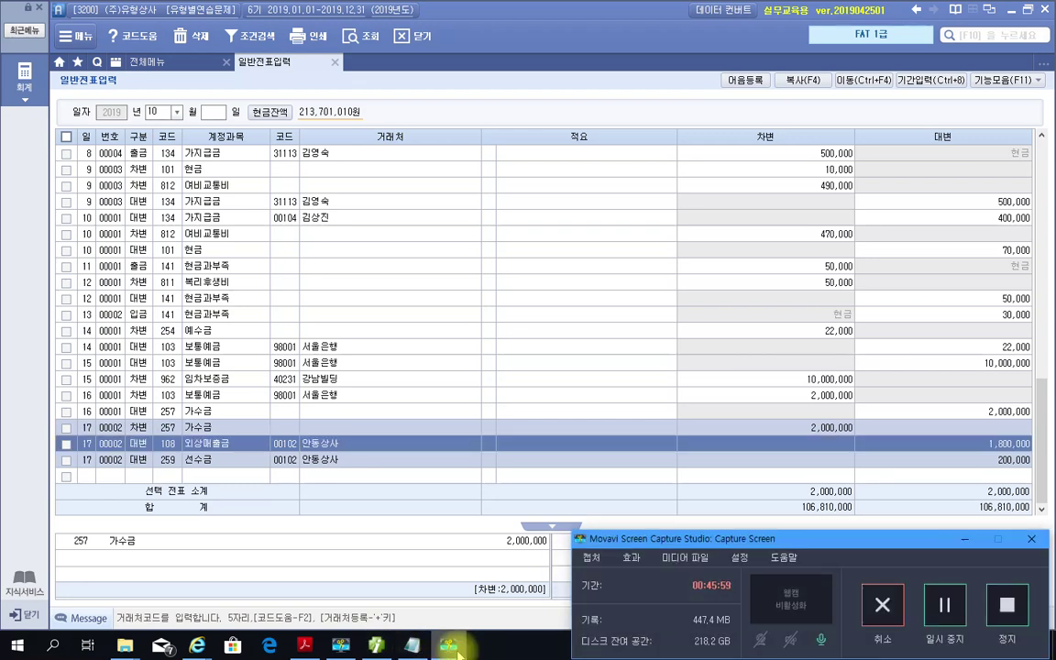